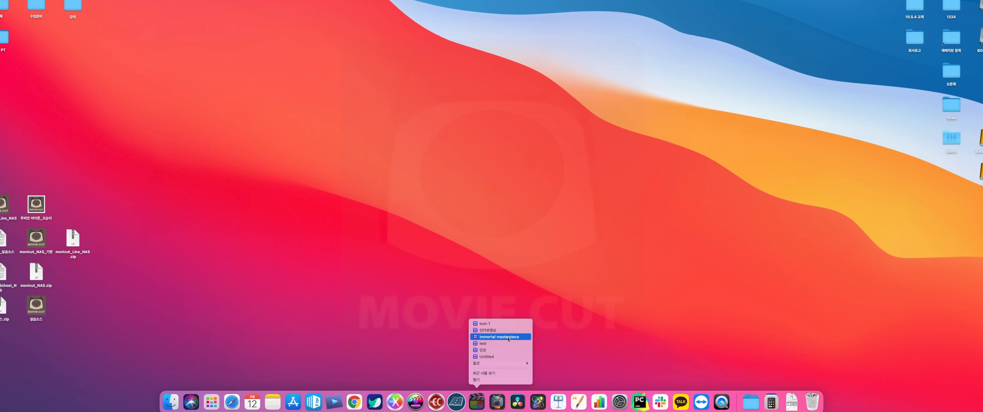
Open the 인강 library from the fcxp - 인강 folder on the RAID5 drive
{"action": "left_click", "coordinate": [508, 347]}
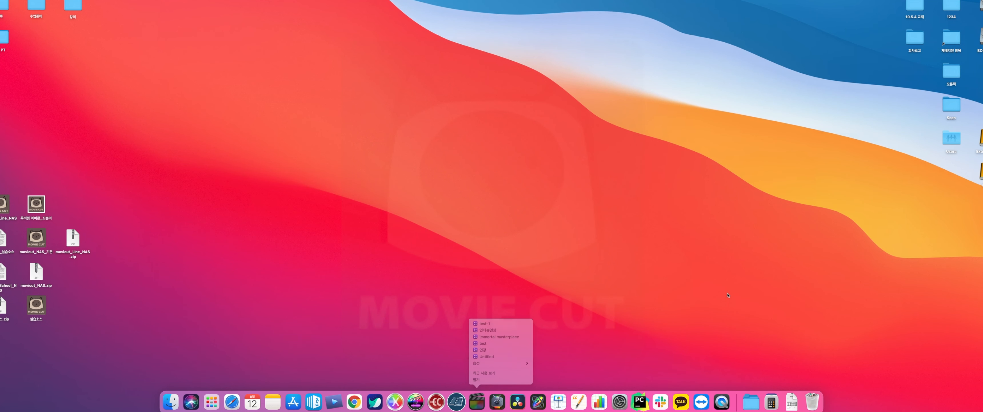
{"action": "double_click", "coordinate": [976, 176]}
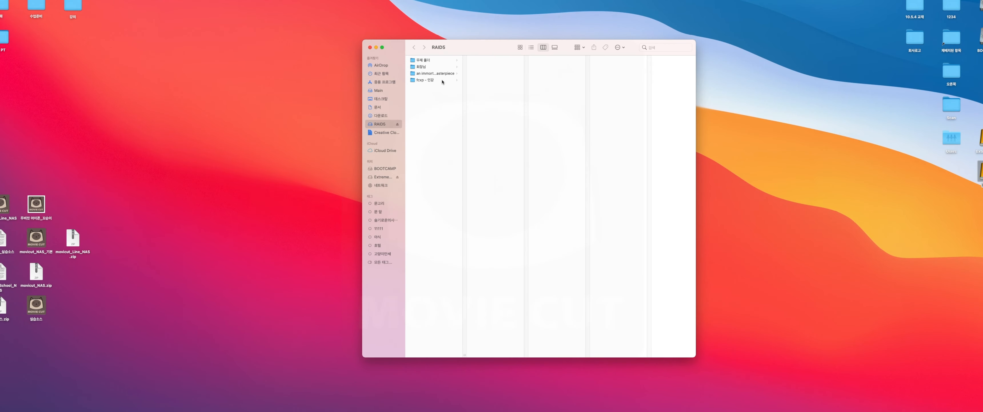
{"action": "left_click", "coordinate": [442, 80]}
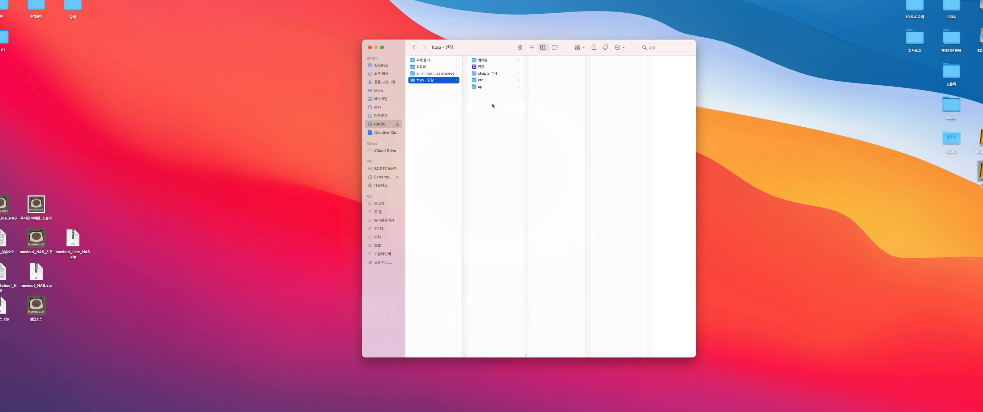
{"action": "left_click", "coordinate": [481, 67]}
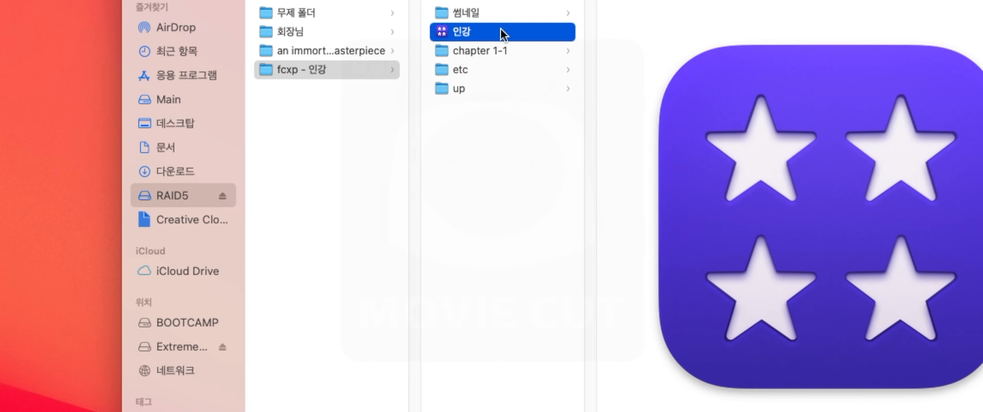
{"action": "double_click", "coordinate": [502, 33]}
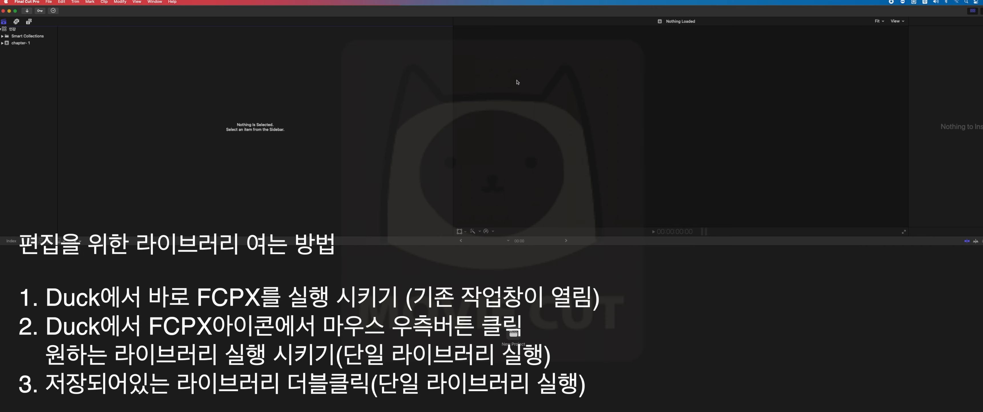
Select the chapter- 1 event in the 인강 library and look through its projects and clips
{"action": "left_click_drag", "start_coordinate": [468, 16], "coordinate": [486, 148]}
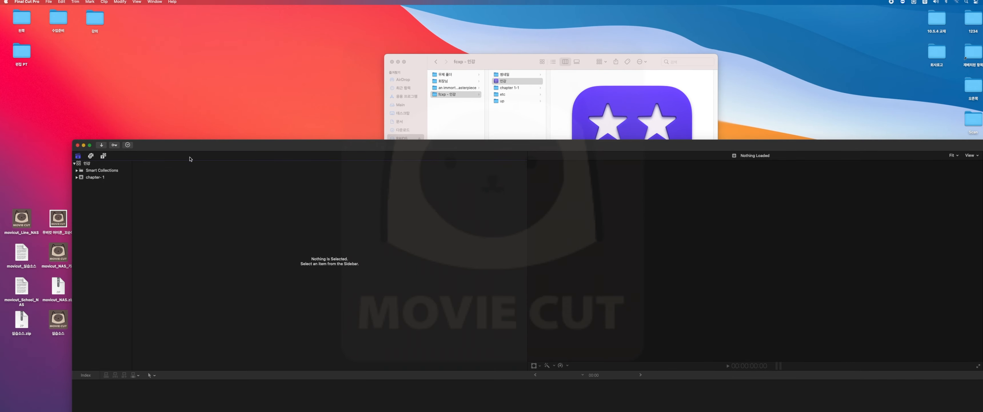
{"action": "left_click", "coordinate": [102, 178]}
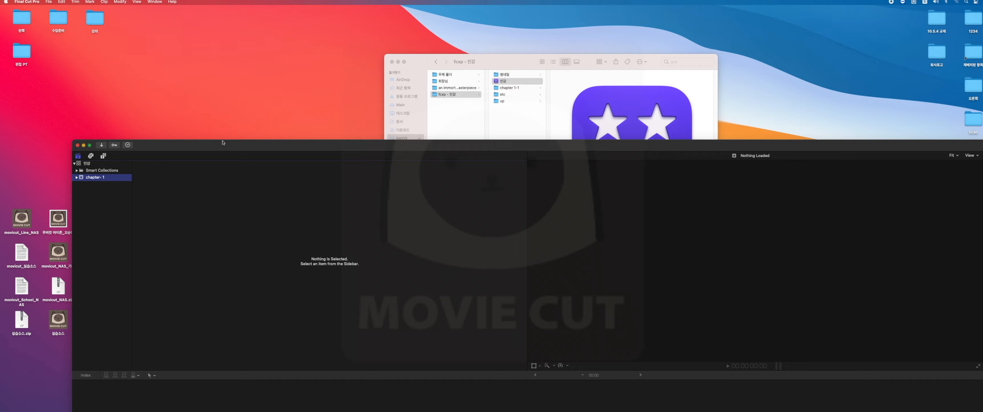
{"action": "left_click_drag", "start_coordinate": [224, 142], "coordinate": [154, 8]}
{"action": "scroll", "coordinate": [212, 131], "scroll_direction": "up", "scroll_amount": 5}
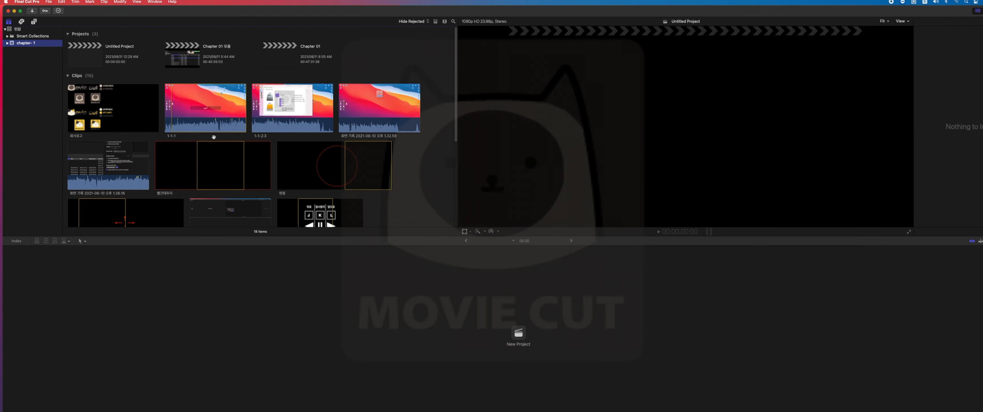
{"action": "scroll", "coordinate": [332, 186], "scroll_direction": "down", "scroll_amount": 5}
{"action": "scroll", "coordinate": [332, 186], "scroll_direction": "up", "scroll_amount": 5}
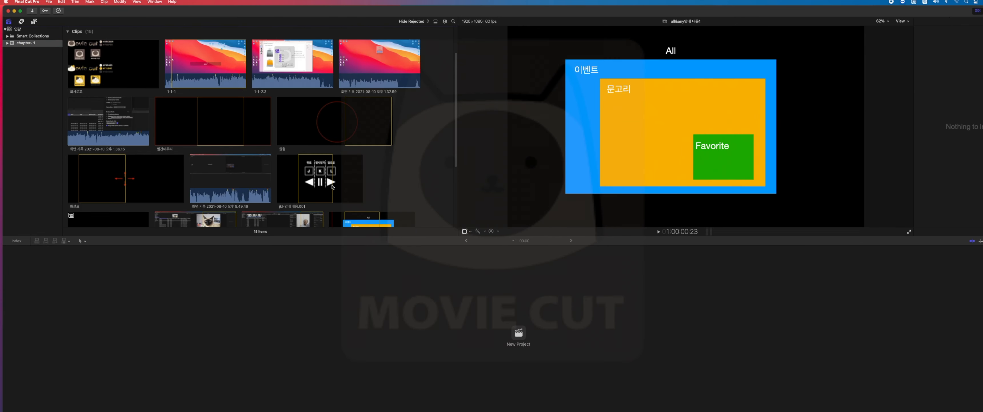
{"action": "scroll", "coordinate": [332, 186], "scroll_direction": "down", "scroll_amount": 4}
{"action": "scroll", "coordinate": [332, 186], "scroll_direction": "down", "scroll_amount": 1}
{"action": "scroll", "coordinate": [334, 187], "scroll_direction": "up", "scroll_amount": 5}
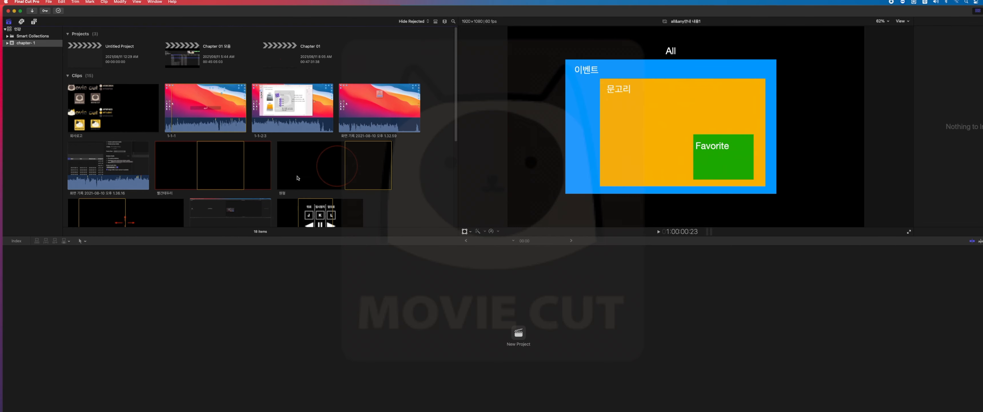
{"action": "left_click_drag", "start_coordinate": [327, 10], "coordinate": [321, 11]}
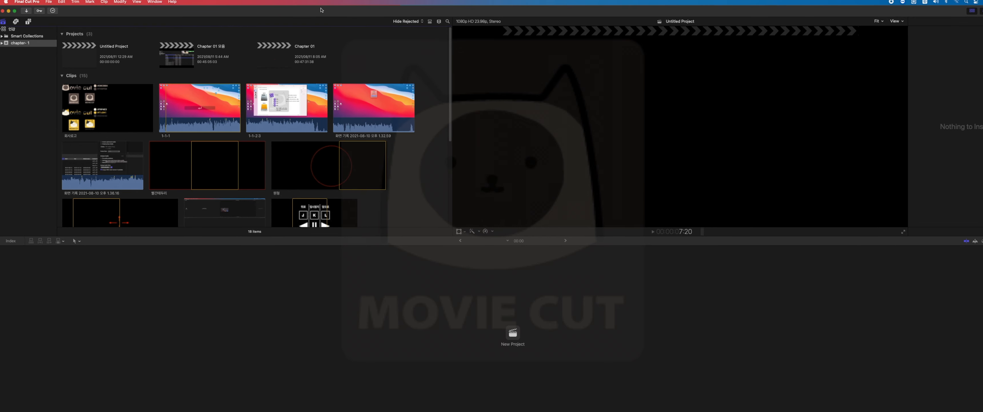
Open the recent Untitled library alongside the 인강 library
{"action": "left_click", "coordinate": [6, 43]}
{"action": "left_click", "coordinate": [48, 2]}
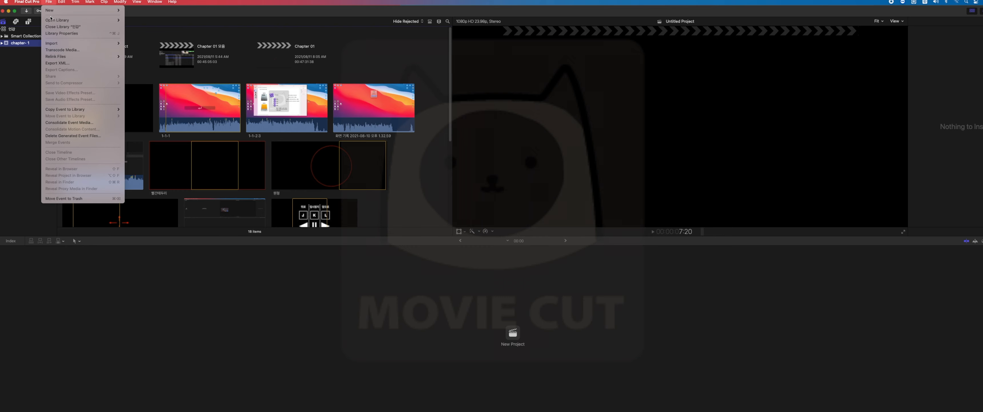
{"action": "mouse_move", "coordinate": [53, 19]}
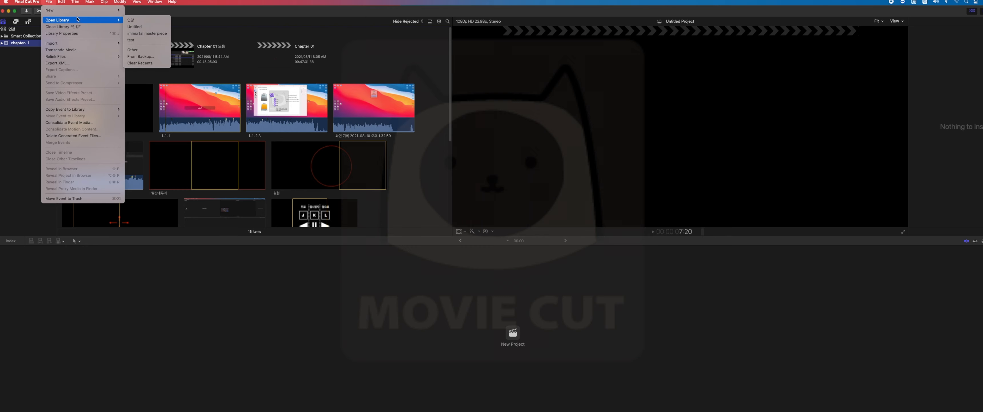
{"action": "left_click", "coordinate": [138, 26]}
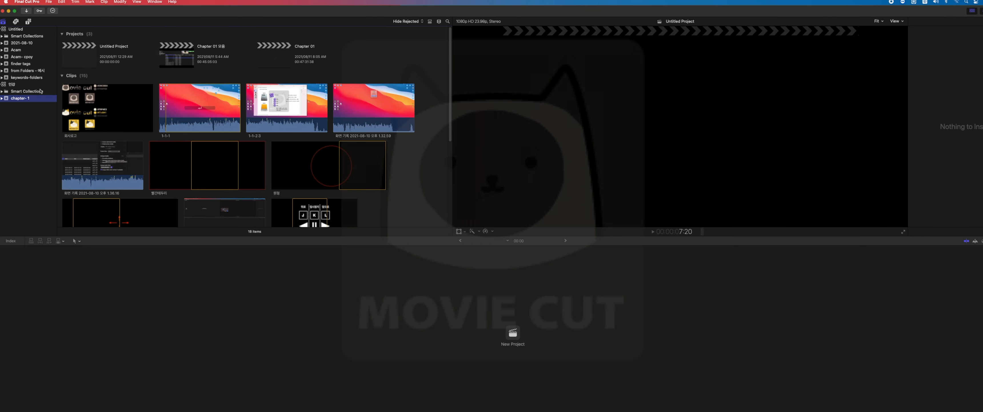
Compare the contents of the Untitled and 인강 libraries, and close the 인강 library
{"action": "left_click", "coordinate": [11, 29]}
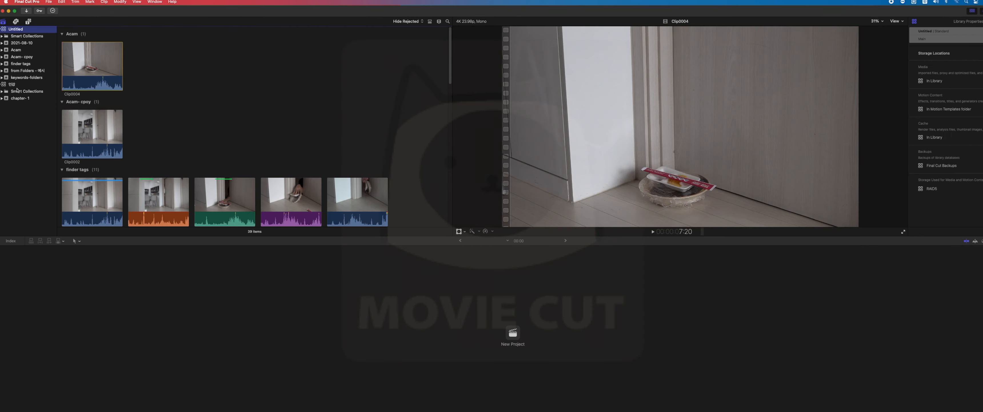
{"action": "left_click", "coordinate": [14, 84]}
{"action": "left_click", "coordinate": [11, 29]}
{"action": "left_click", "coordinate": [14, 84]}
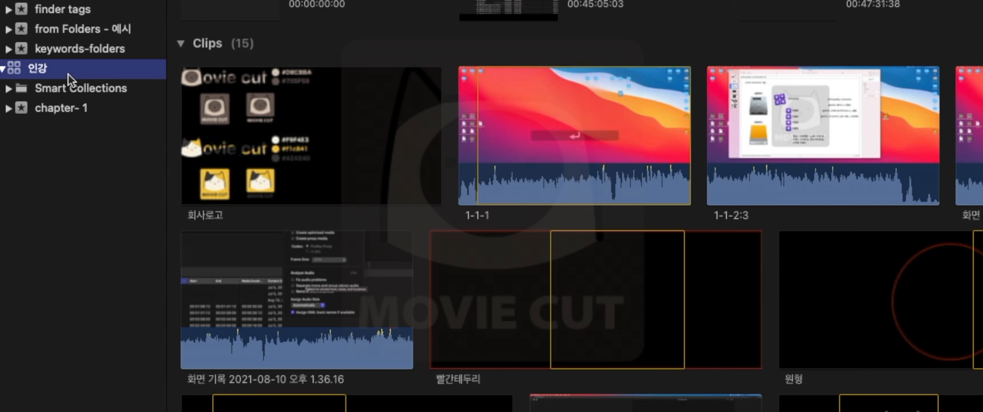
{"action": "right_click", "coordinate": [22, 86]}
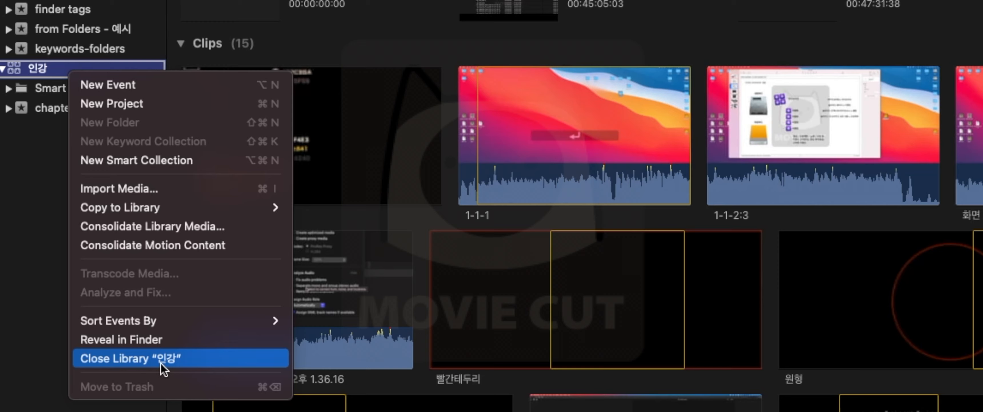
{"action": "left_click", "coordinate": [161, 362]}
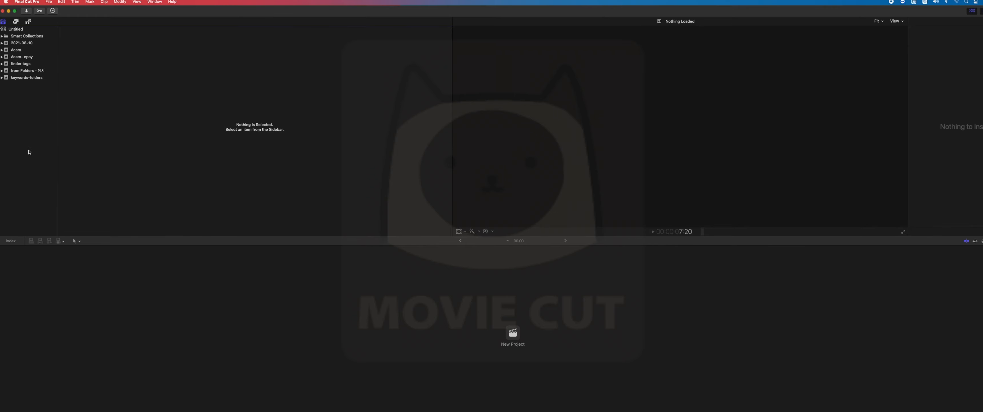
Look through the clips of the finder tags, Acam- cpoy, from Folders - 예시 and keywords-folders events, ending on keywords-folders
{"action": "left_click", "coordinate": [21, 64]}
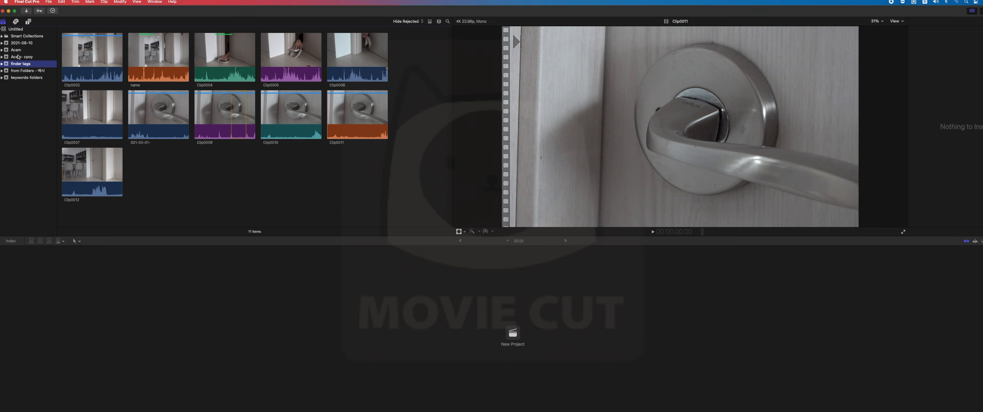
{"action": "left_click", "coordinate": [18, 56]}
{"action": "left_click", "coordinate": [17, 63]}
{"action": "left_click", "coordinate": [18, 71]}
{"action": "left_click", "coordinate": [17, 77]}
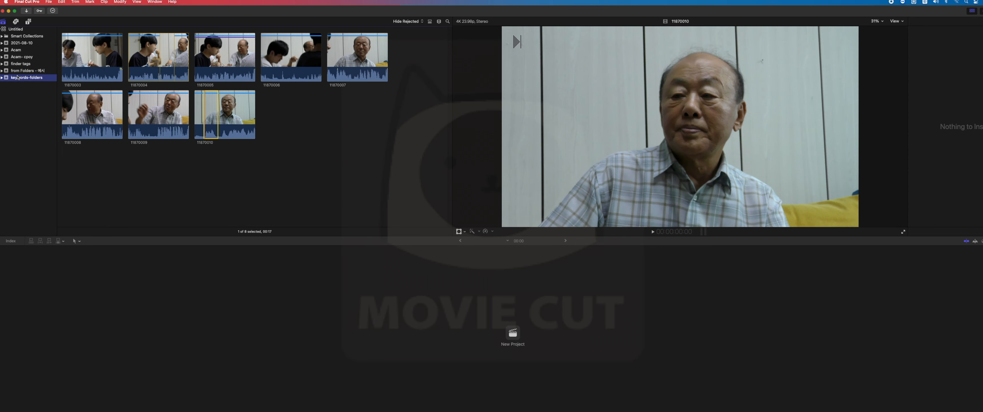
{"action": "key", "text": "Up"}
{"action": "key", "text": "Down"}
{"action": "key", "text": "Up"}
{"action": "left_click", "coordinate": [18, 77]}
{"action": "left_click", "coordinate": [337, 259]}
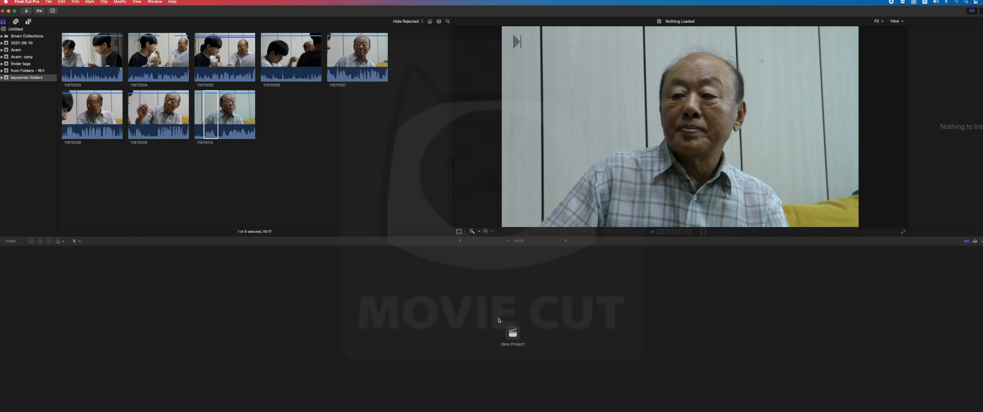
Start a new project in the keywords-folders event
{"action": "right_click", "coordinate": [39, 78]}
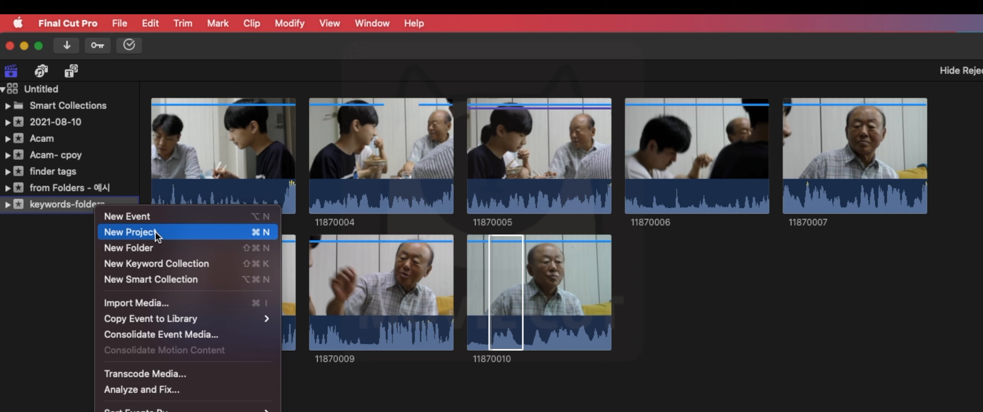
{"action": "left_click", "coordinate": [118, 27]}
{"action": "left_click", "coordinate": [117, 26]}
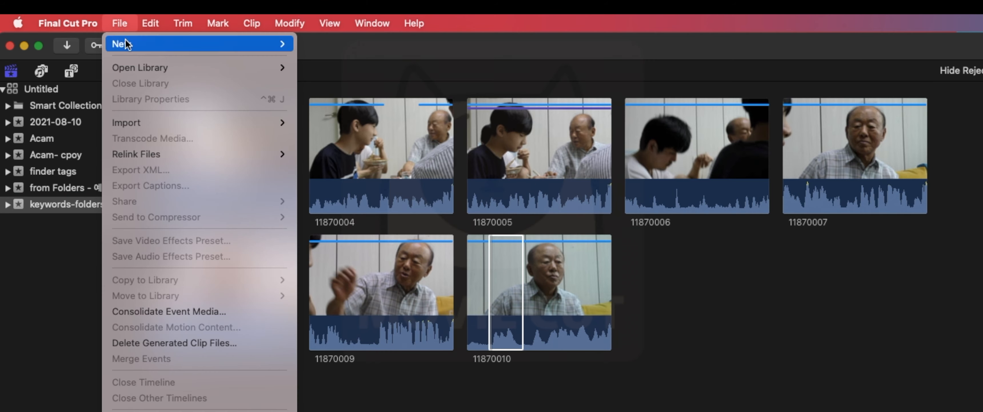
{"action": "mouse_move", "coordinate": [126, 43]}
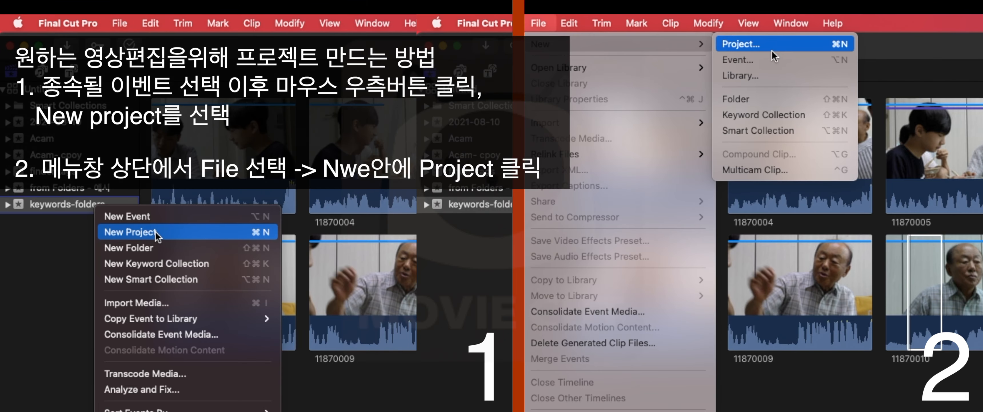
{"action": "left_click", "coordinate": [146, 16]}
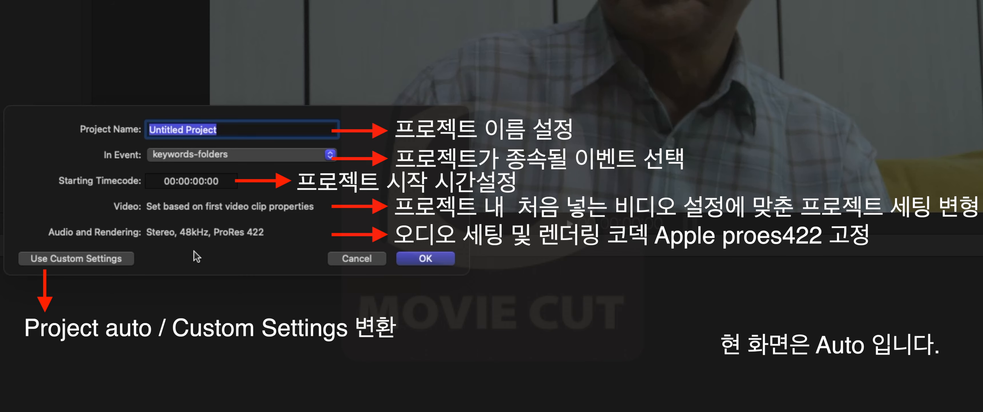
Switch the new project to custom settings, set its video format to Custom, and check the projection types, keeping Normal
{"action": "left_click", "coordinate": [130, 258]}
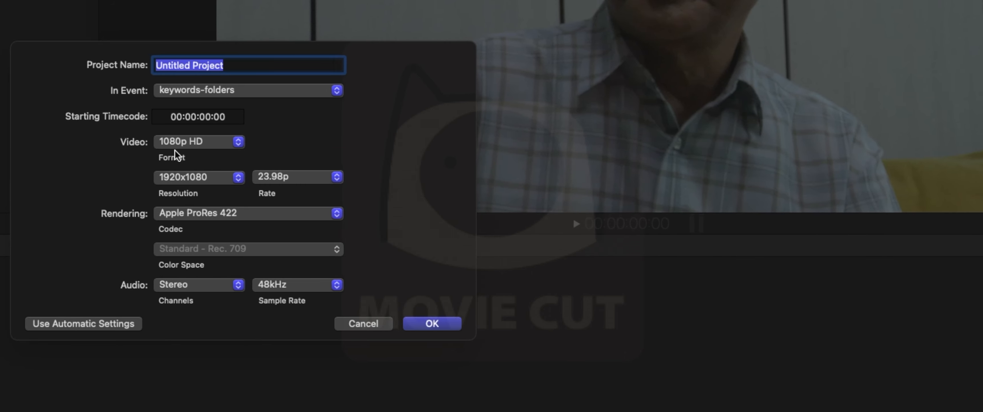
{"action": "left_click", "coordinate": [172, 142]}
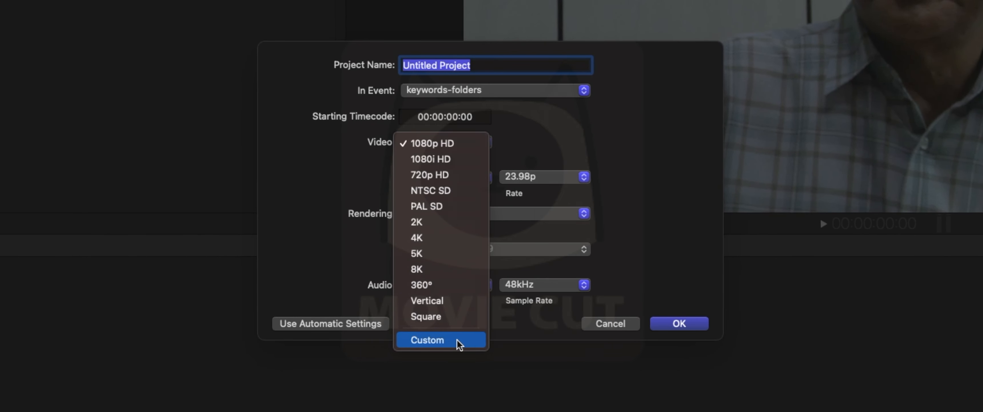
{"action": "left_click", "coordinate": [458, 343]}
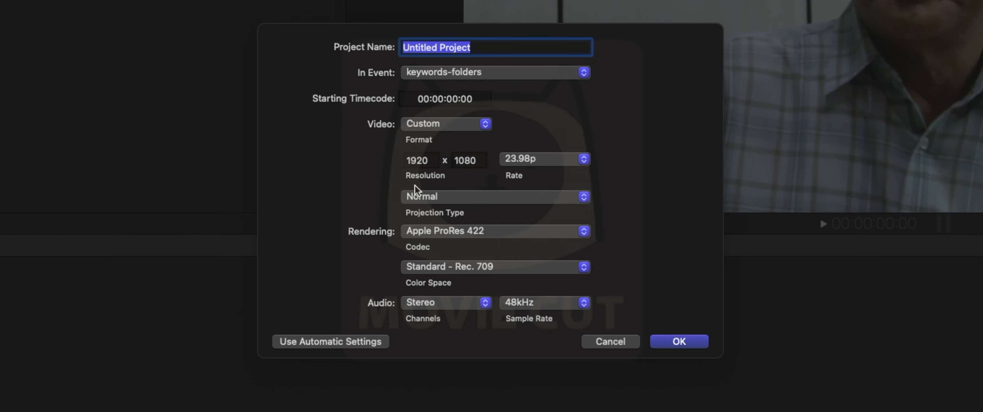
{"action": "left_click", "coordinate": [460, 199]}
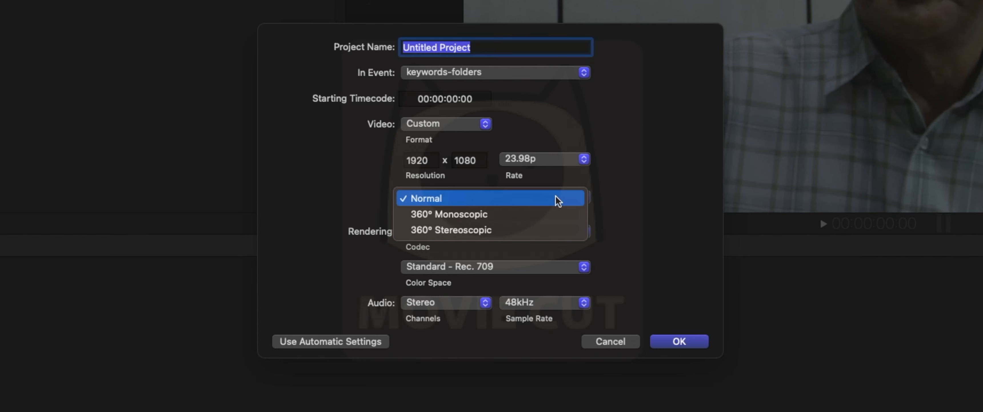
{"action": "left_click", "coordinate": [601, 198]}
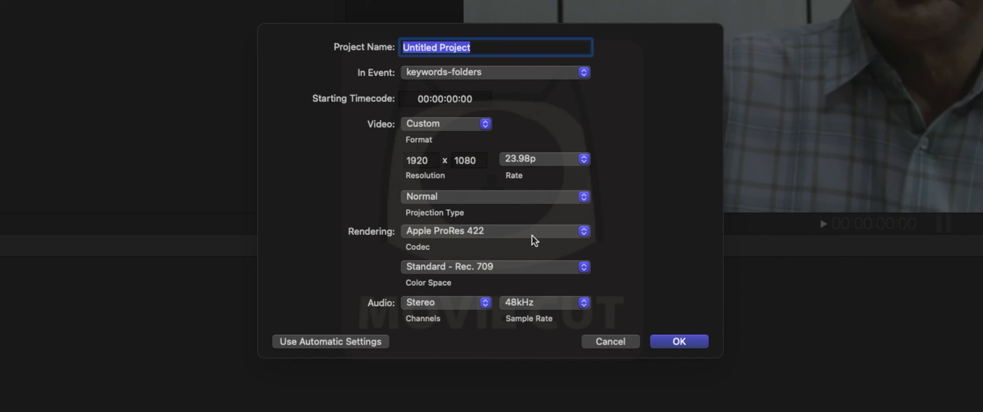
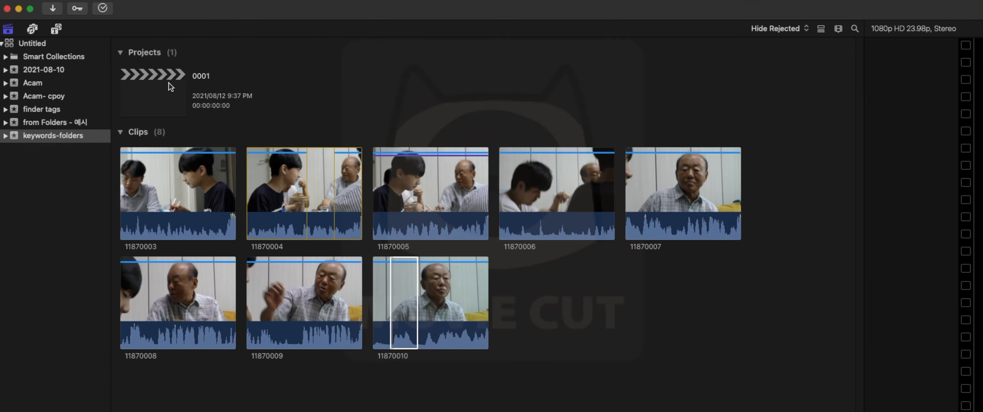
Switch the clip browser to list view and check the available grouping options, keeping None
{"action": "left_click", "coordinate": [823, 30]}
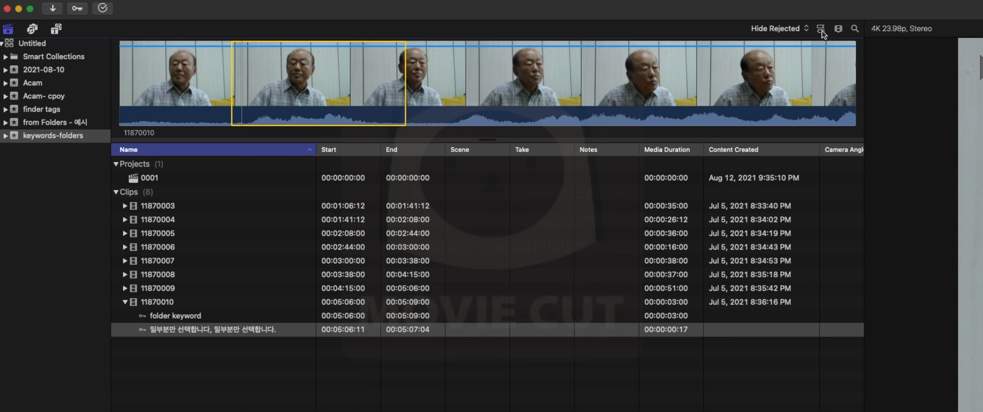
{"action": "left_click", "coordinate": [837, 30]}
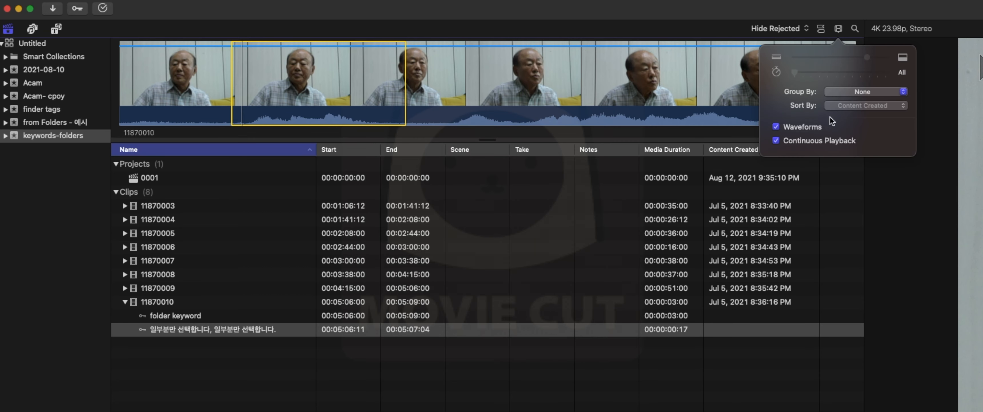
{"action": "left_click", "coordinate": [845, 94]}
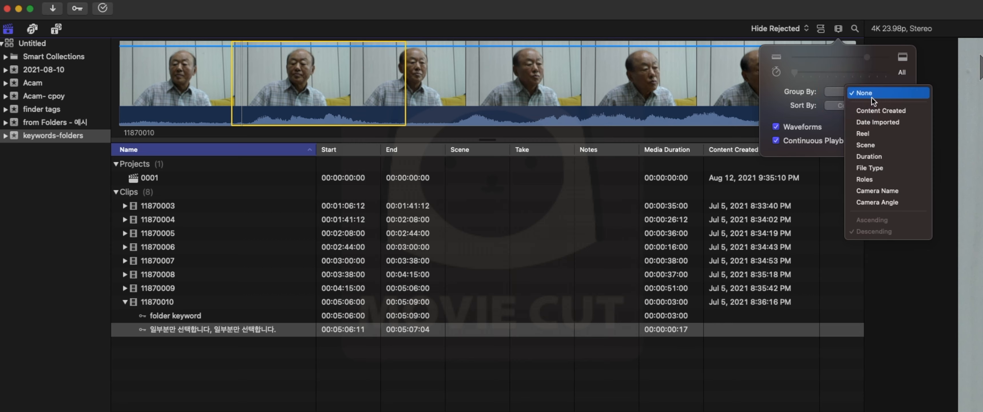
{"action": "left_click", "coordinate": [725, 109]}
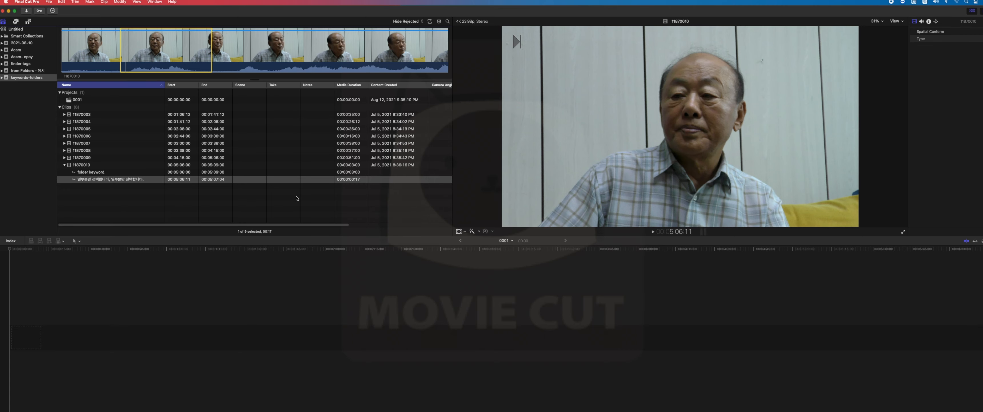
Preview the clips in the browser and add the whole clip 11870003 to the start of project 0001's timeline
{"action": "left_click", "coordinate": [555, 371]}
{"action": "left_click", "coordinate": [214, 152]}
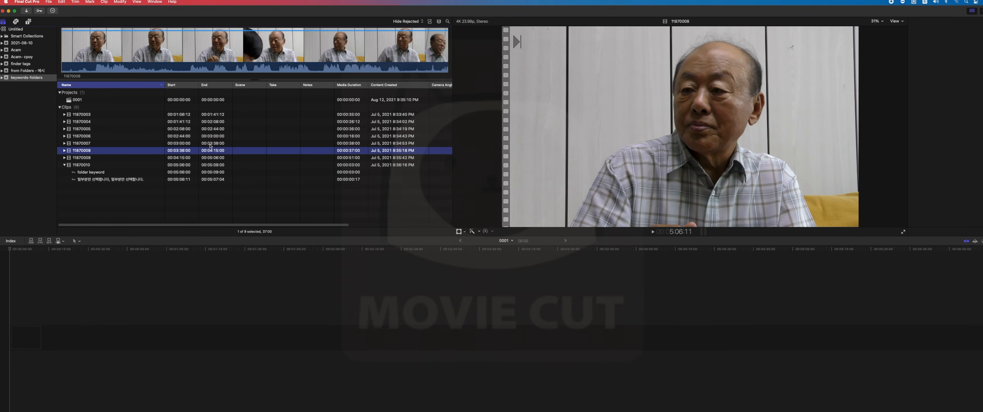
{"action": "left_click", "coordinate": [208, 141]}
{"action": "left_click", "coordinate": [205, 129]}
{"action": "left_click", "coordinate": [204, 121]}
{"action": "left_click", "coordinate": [207, 135]}
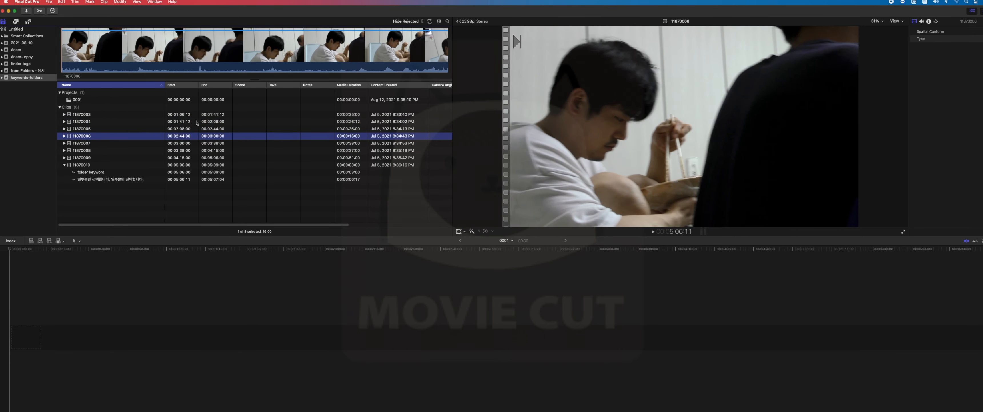
{"action": "left_click", "coordinate": [194, 114]}
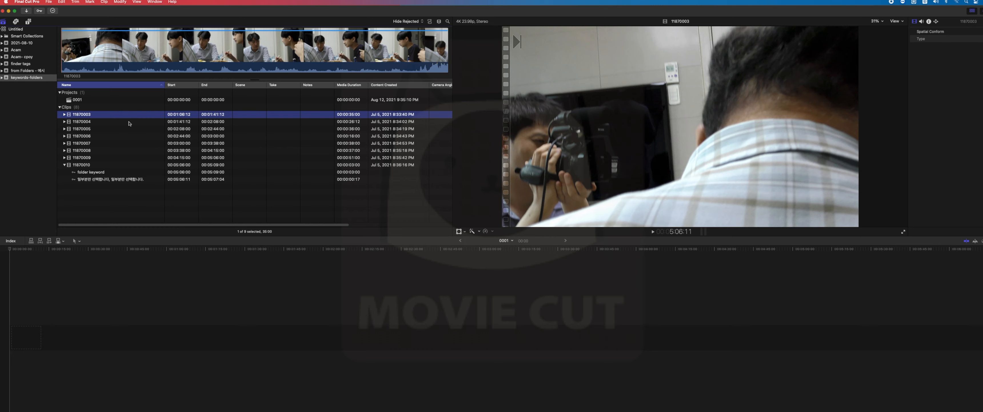
{"action": "left_click_drag", "start_coordinate": [103, 116], "coordinate": [122, 282]}
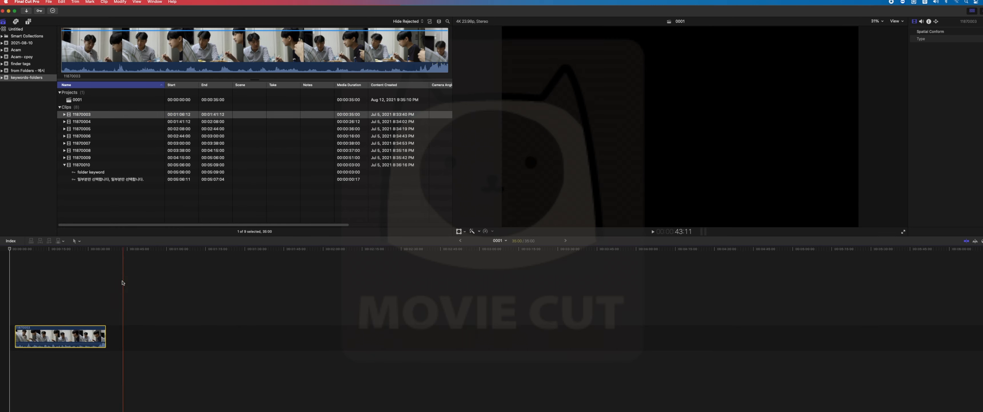
Add clips 11870009 and 11870006 from the browser to the end of the primary storyline, in that order
{"action": "left_click", "coordinate": [119, 253]}
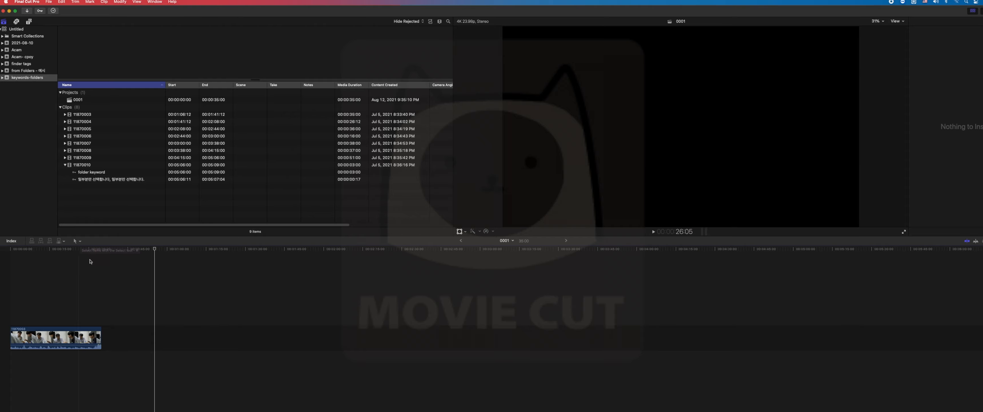
{"action": "left_click", "coordinate": [101, 264]}
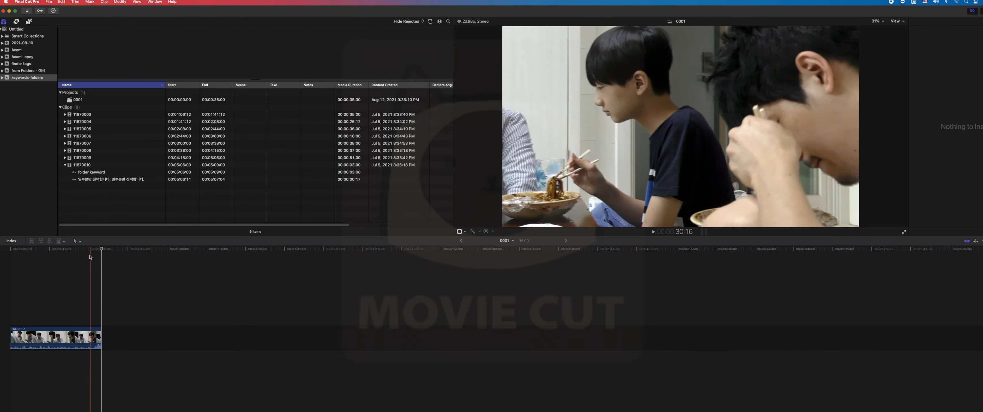
{"action": "left_click", "coordinate": [87, 252]}
{"action": "mouse_move", "coordinate": [87, 254]}
{"action": "left_mouse_down"}
{"action": "mouse_move", "coordinate": [78, 252]}
{"action": "mouse_move", "coordinate": [174, 255]}
{"action": "mouse_move", "coordinate": [61, 249]}
{"action": "mouse_move", "coordinate": [87, 248]}
{"action": "left_mouse_up"}
{"action": "left_click_drag", "start_coordinate": [81, 158], "coordinate": [151, 336]}
{"action": "left_click", "coordinate": [81, 136]}
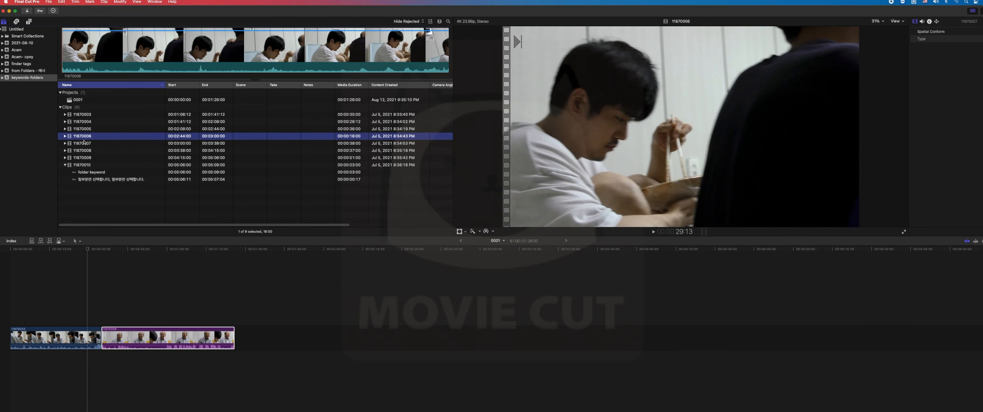
{"action": "left_click_drag", "start_coordinate": [82, 136], "coordinate": [287, 341]}
Move the playhead to various points across the three timeline clips to preview their frames
{"action": "left_click", "coordinate": [234, 298]}
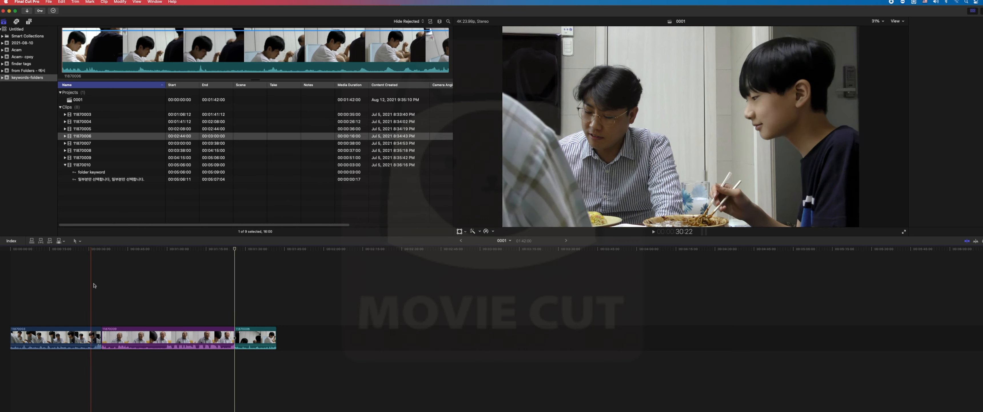
{"action": "left_click", "coordinate": [115, 285]}
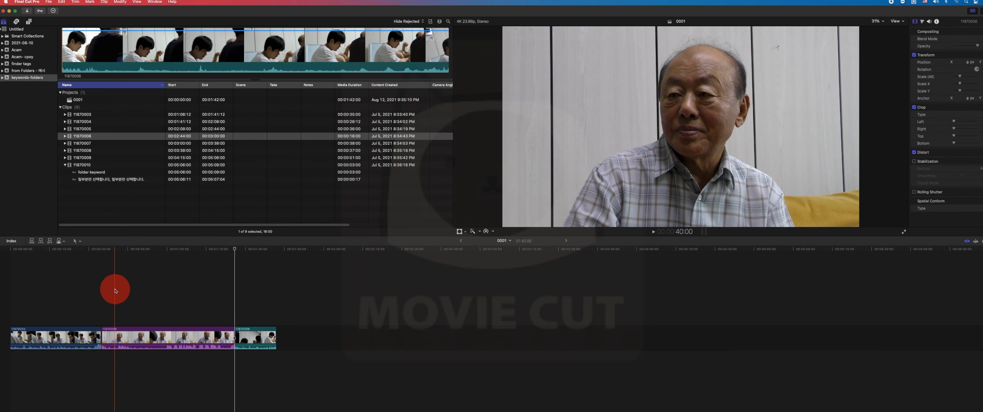
{"action": "left_click", "coordinate": [84, 285]}
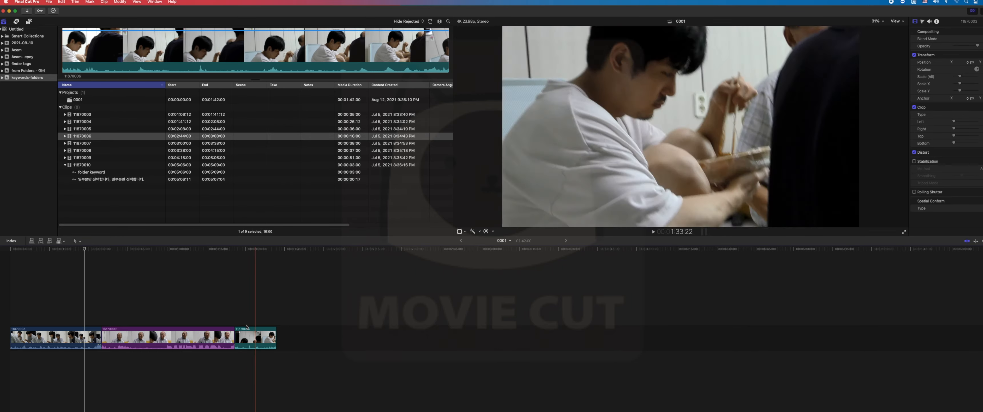
{"action": "left_click", "coordinate": [185, 302]}
{"action": "left_click", "coordinate": [96, 290]}
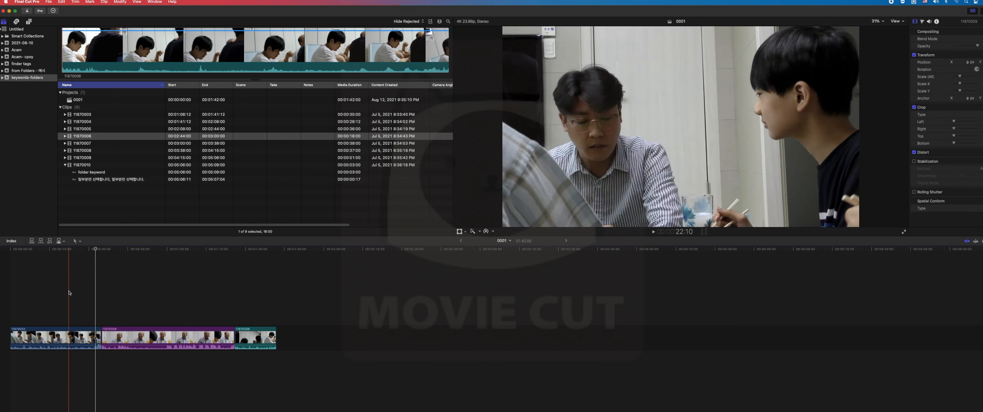
{"action": "left_click", "coordinate": [68, 291]}
{"action": "left_click", "coordinate": [179, 308]}
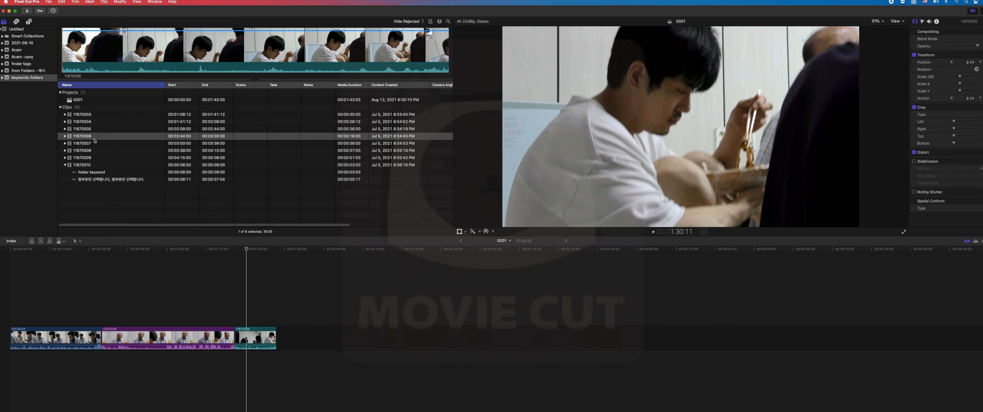
Mark a 3-second range in browser clip 11870004, from 1:48:15 to 1:51:15, and rate it as a favorite
{"action": "left_click", "coordinate": [106, 123]}
{"action": "left_click", "coordinate": [165, 43]}
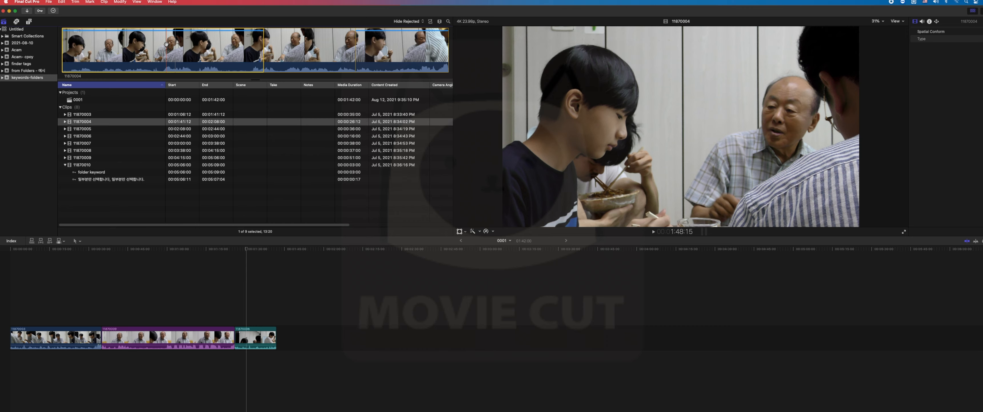
{"action": "left_click_drag", "start_coordinate": [166, 44], "coordinate": [209, 50]}
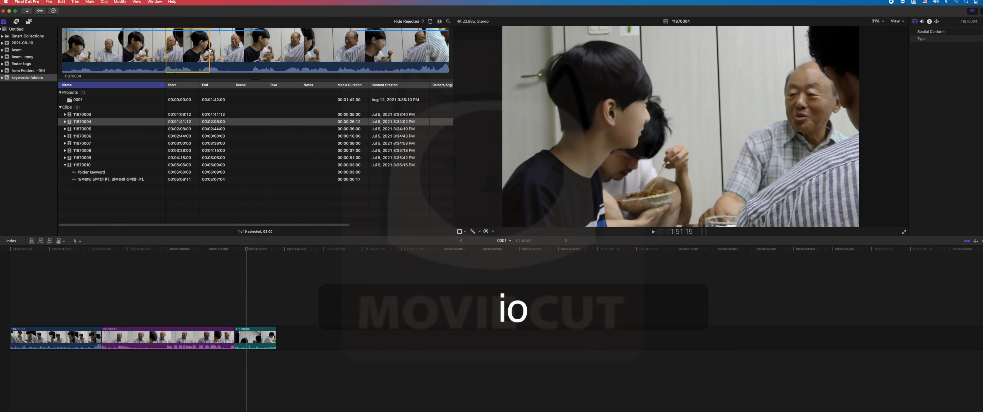
{"action": "key", "text": "f"}
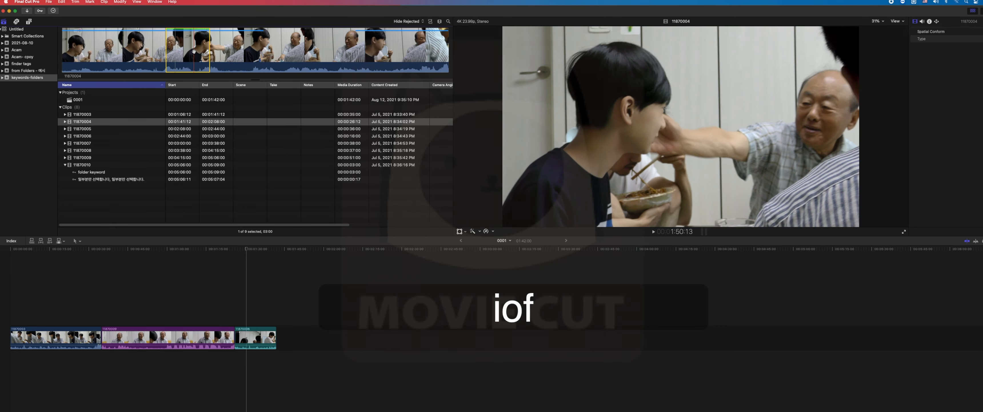
{"action": "mouse_move", "coordinate": [194, 52]}
{"action": "left_mouse_down"}
{"action": "mouse_move", "coordinate": [291, 242]}
{"action": "mouse_move", "coordinate": [307, 319]}
{"action": "mouse_move", "coordinate": [196, 37]}
{"action": "left_mouse_up"}
Append the marked range of clip 11870004 to the end of the primary storyline
{"action": "left_click", "coordinate": [115, 130]}
{"action": "left_click", "coordinate": [114, 122]}
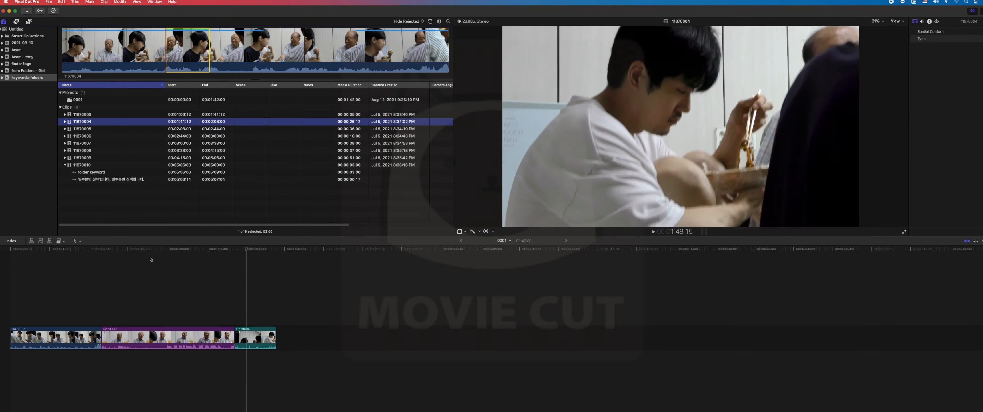
{"action": "left_click", "coordinate": [121, 250]}
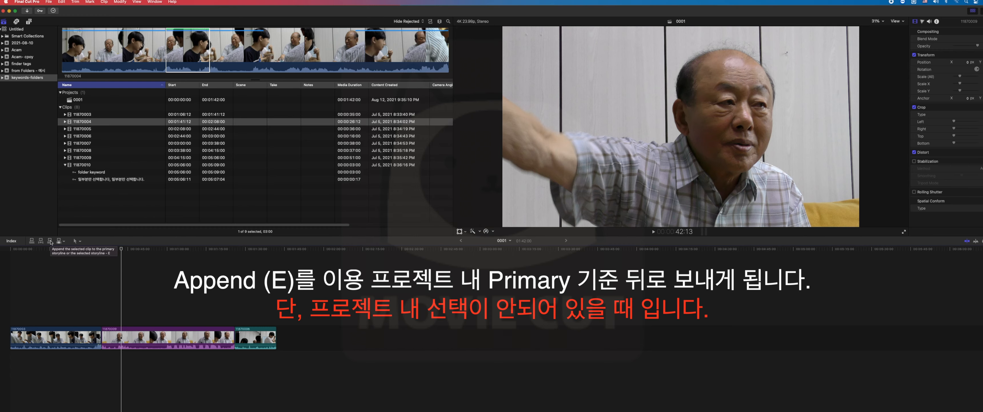
{"action": "key", "text": "e"}
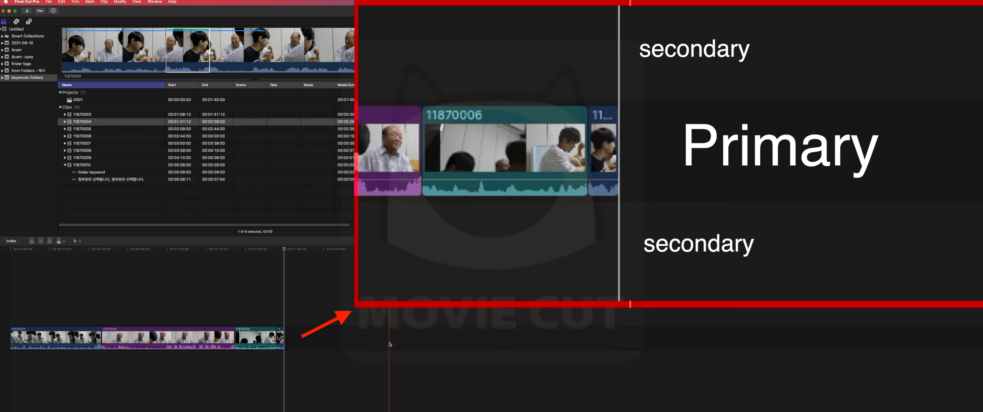
Insert an 11:02 range of clip 11870007 at the playhead in the middle of the 11870009 timeline clip
{"action": "left_click", "coordinate": [93, 144]}
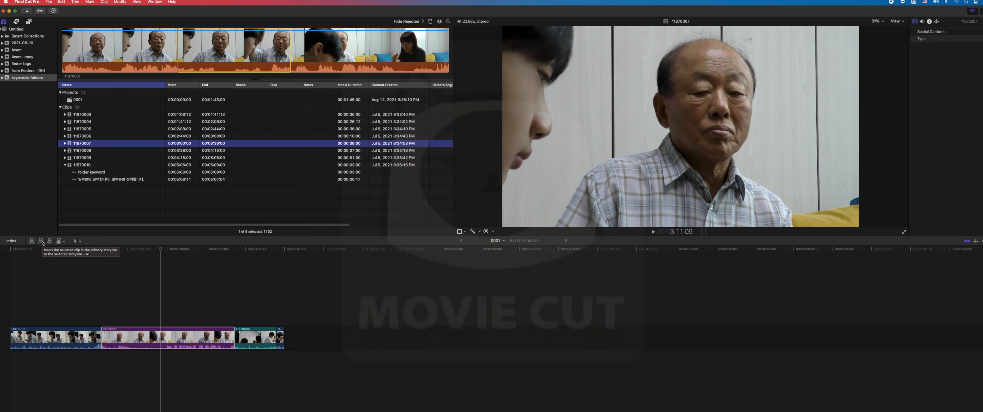
{"action": "left_click_drag", "start_coordinate": [164, 250], "coordinate": [160, 270]}
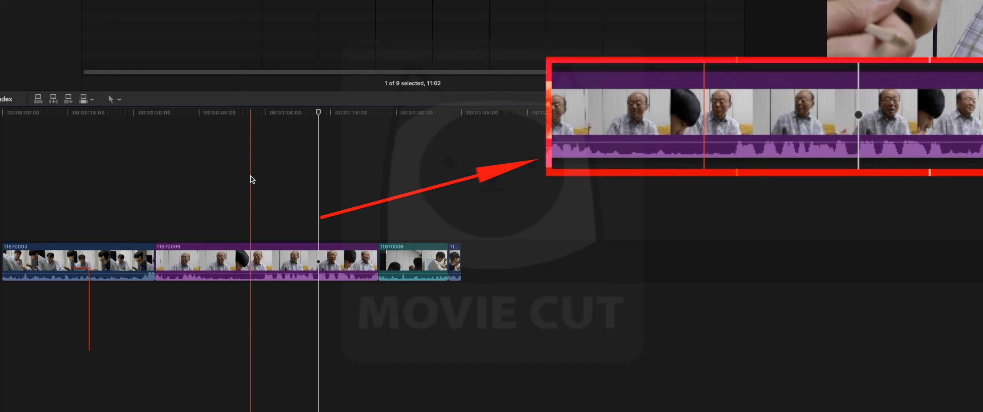
{"action": "key", "text": "w"}
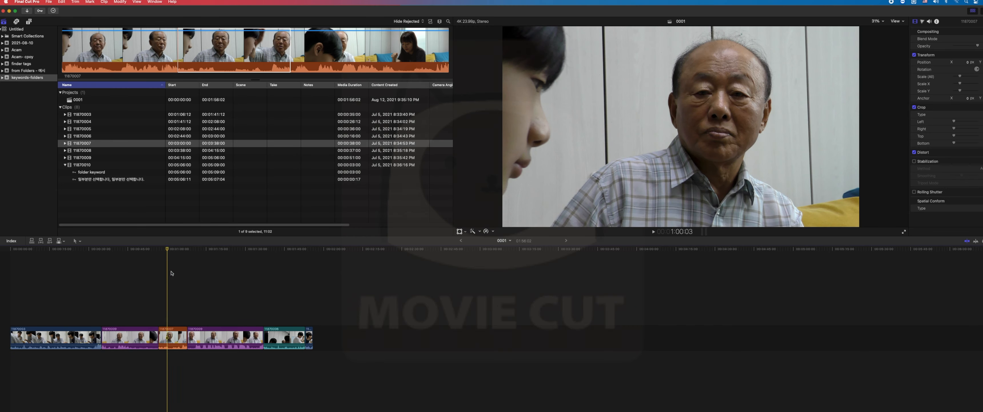
Move the playhead into the second 11870009 segment and briefly play the timeline
{"action": "left_click_drag", "start_coordinate": [168, 252], "coordinate": [205, 273]}
{"action": "key", "text": "space"}
{"action": "key", "text": "space"}
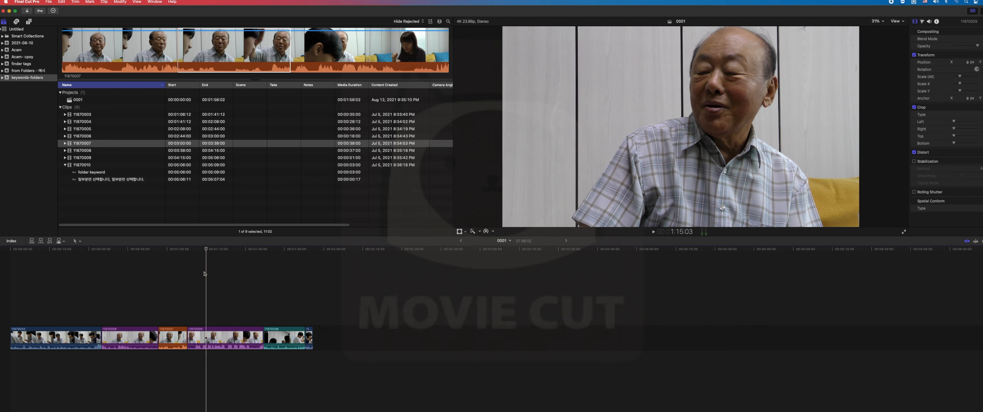
Play the timeline in reverse at high speed, stop at 48:21, and insert the 11870007 range there
{"action": "key", "text": "j"}
{"action": "key", "text": "j"}
{"action": "key", "text": "j"}
{"action": "key", "text": "j"}
{"action": "key", "text": "j"}
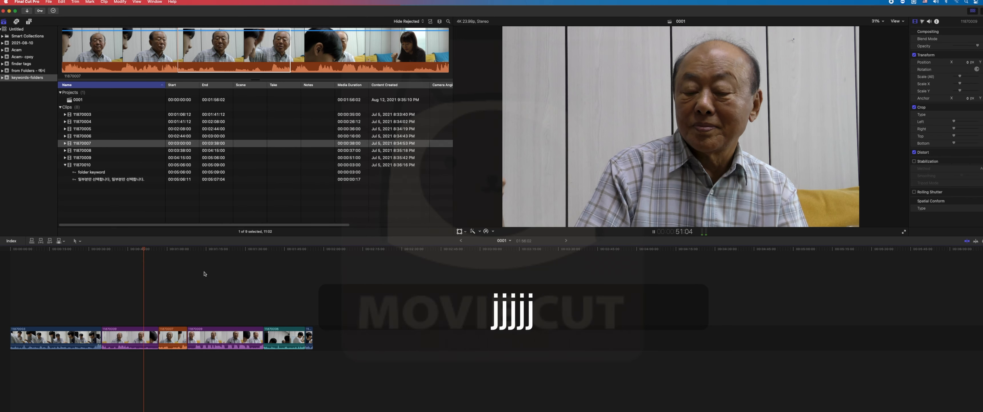
{"action": "key", "text": "k"}
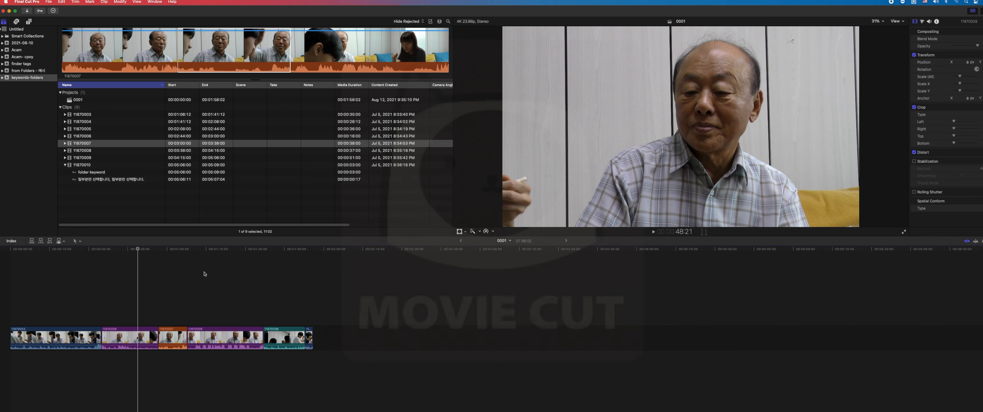
{"action": "key", "text": "w"}
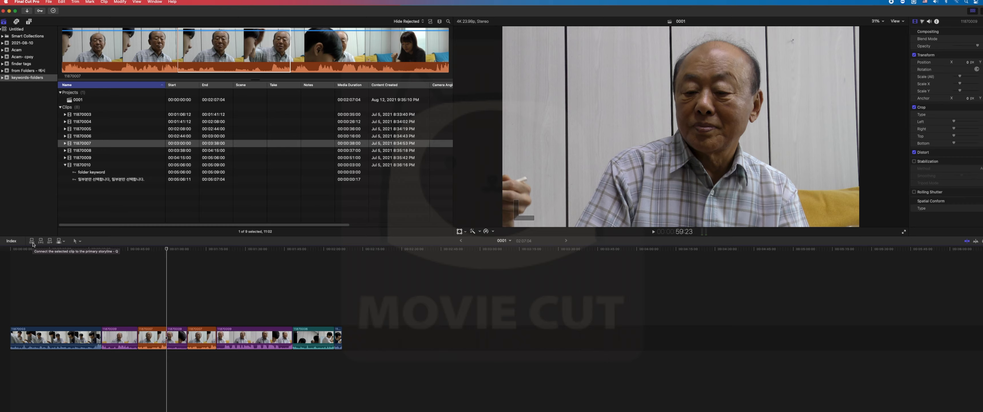
Scrub through the timeline to 1:23:00 in the last 11870009 segment and reveal its source clip in the browser
{"action": "mouse_move", "coordinate": [235, 252]}
{"action": "left_mouse_down"}
{"action": "mouse_move", "coordinate": [77, 255]}
{"action": "mouse_move", "coordinate": [97, 252]}
{"action": "left_mouse_up"}
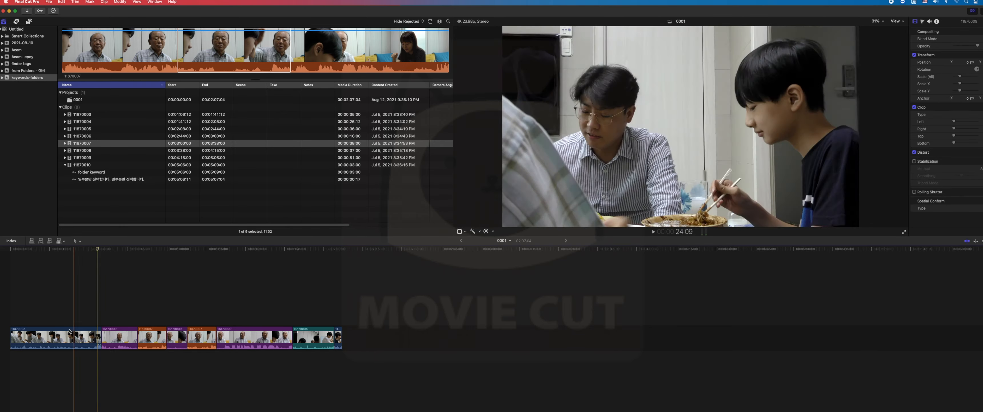
{"action": "left_click_drag", "start_coordinate": [413, 335], "coordinate": [75, 336]}
{"action": "left_click", "coordinate": [183, 301]}
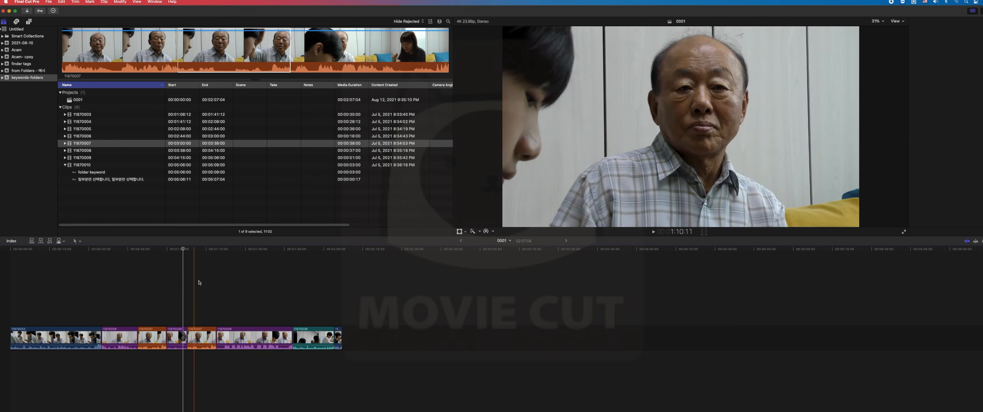
{"action": "key", "text": "super+4"}
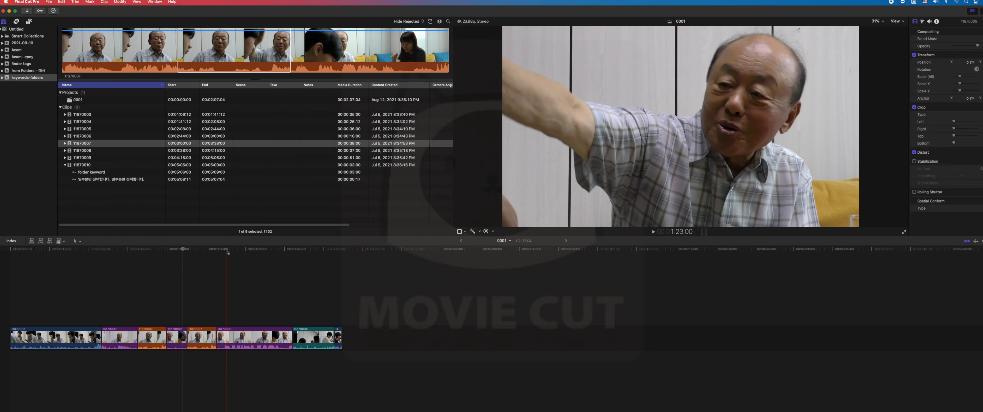
{"action": "left_click", "coordinate": [227, 252]}
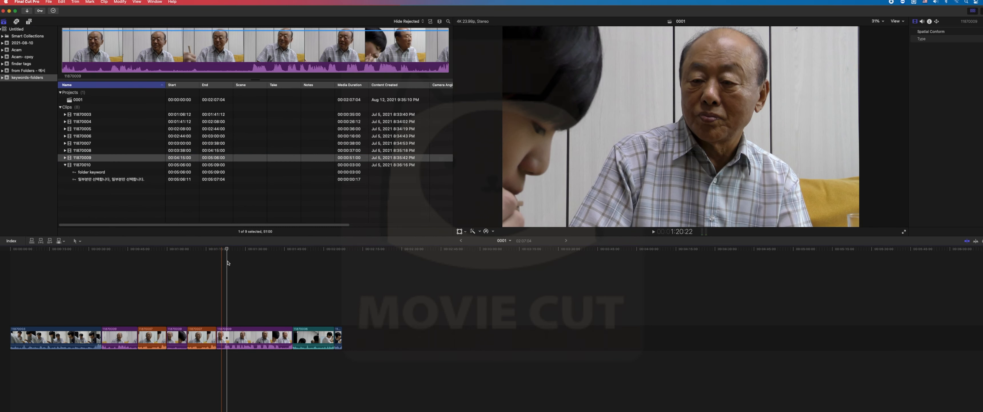
Connect the full 16:00 clip 11870006 above the first 11870009 segment, at about 44 seconds on the timeline
{"action": "left_click", "coordinate": [82, 114]}
{"action": "left_click", "coordinate": [85, 121]}
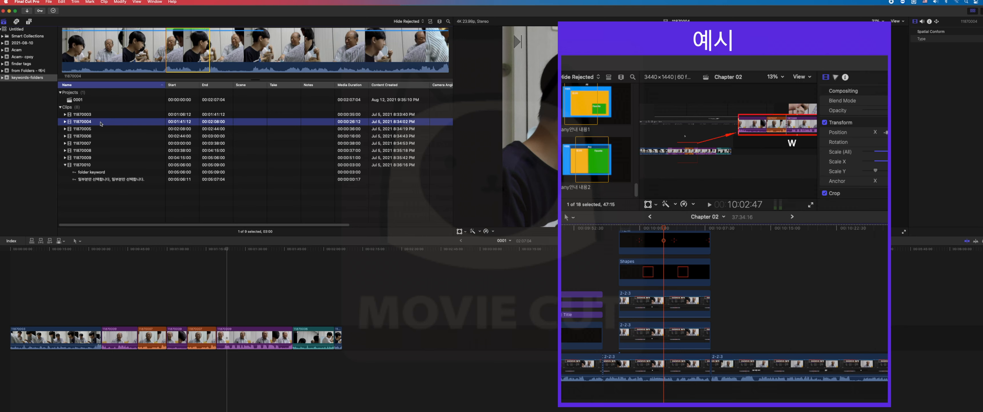
{"action": "left_click", "coordinate": [119, 151]}
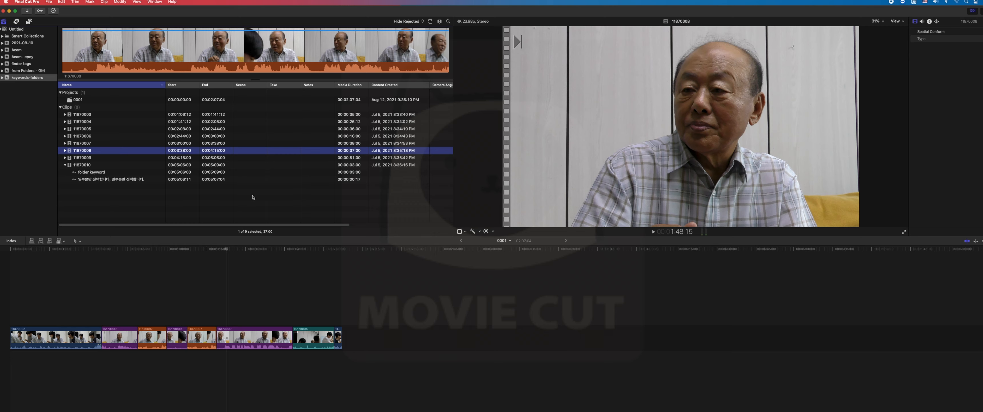
{"action": "left_click", "coordinate": [229, 247]}
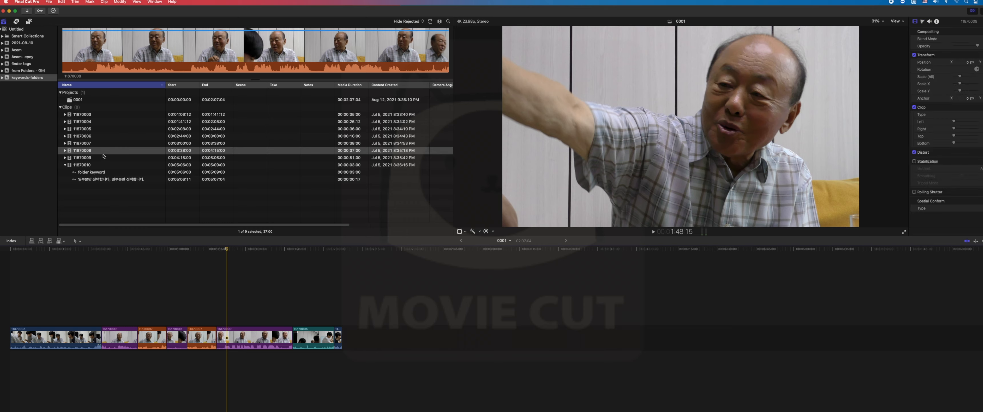
{"action": "left_click", "coordinate": [104, 156]}
{"action": "key", "text": "Up"}
{"action": "key", "text": "Up"}
{"action": "key", "text": "Up"}
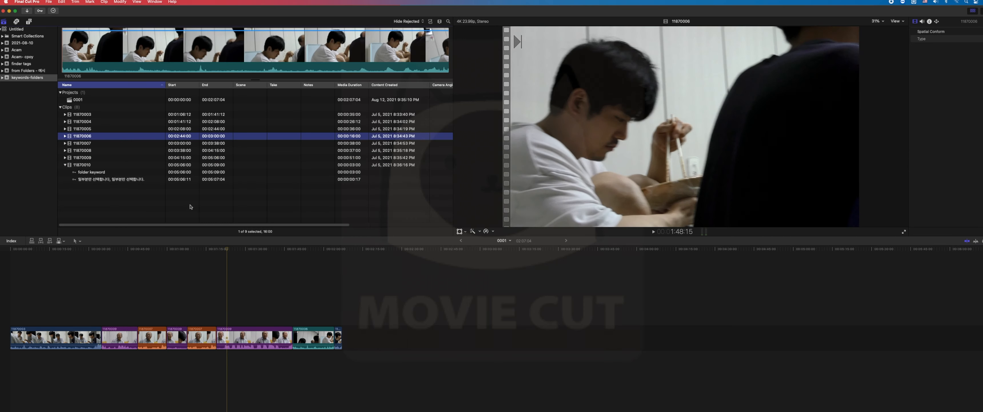
{"action": "left_click", "coordinate": [127, 253]}
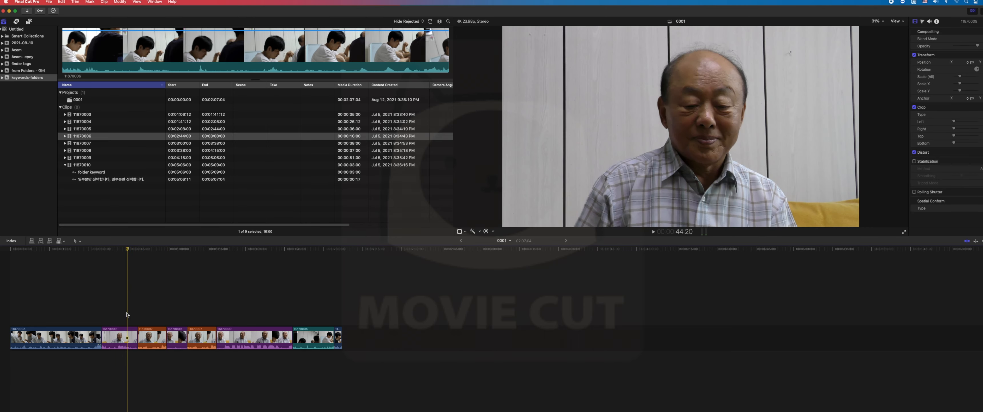
{"action": "left_click", "coordinate": [126, 247]}
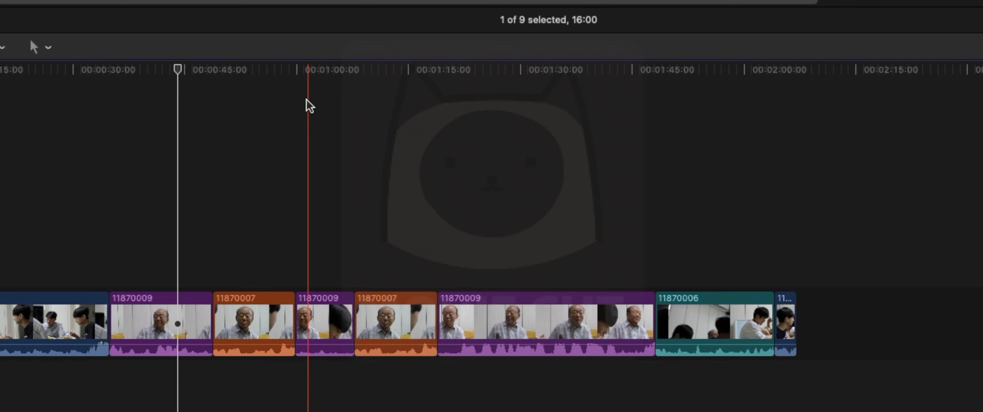
{"action": "key", "text": "q"}
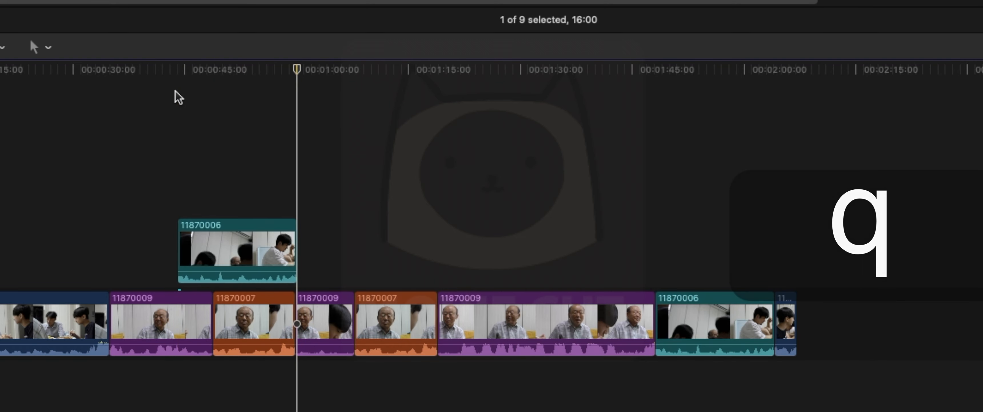
Play the timeline over the beginning of the connected clip 11870006, stop at 47:08, and select that clip
{"action": "left_click", "coordinate": [212, 76]}
{"action": "left_click", "coordinate": [165, 110]}
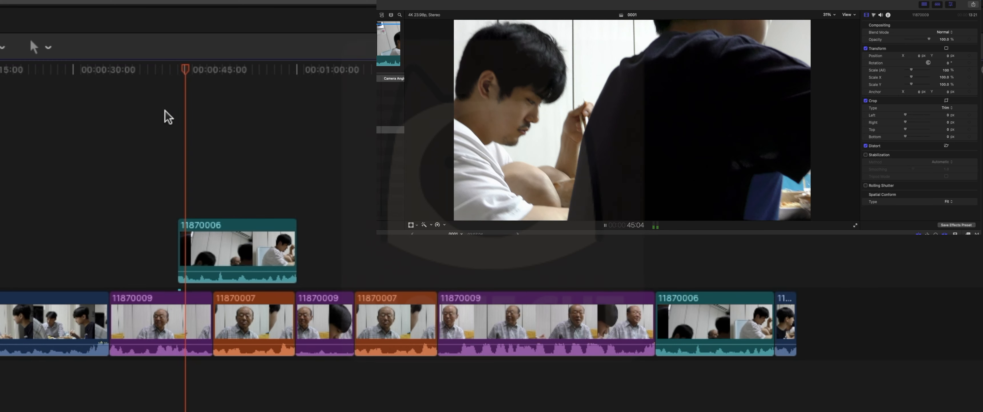
{"action": "key", "text": "space"}
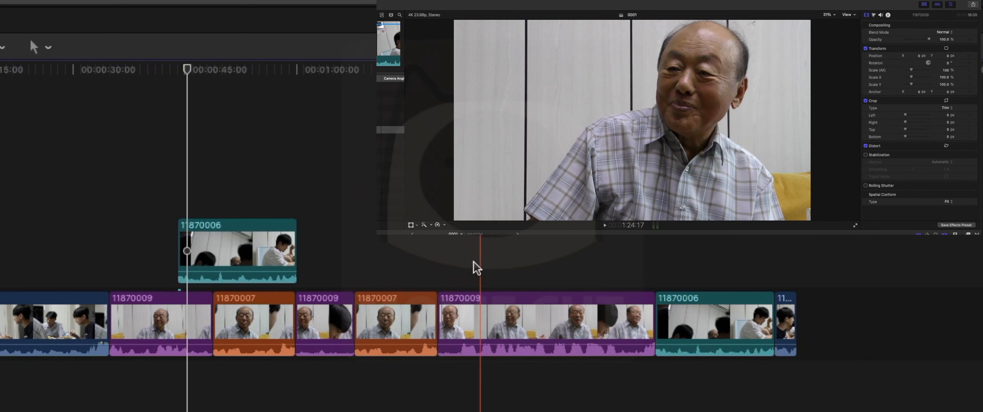
{"action": "key", "text": "space"}
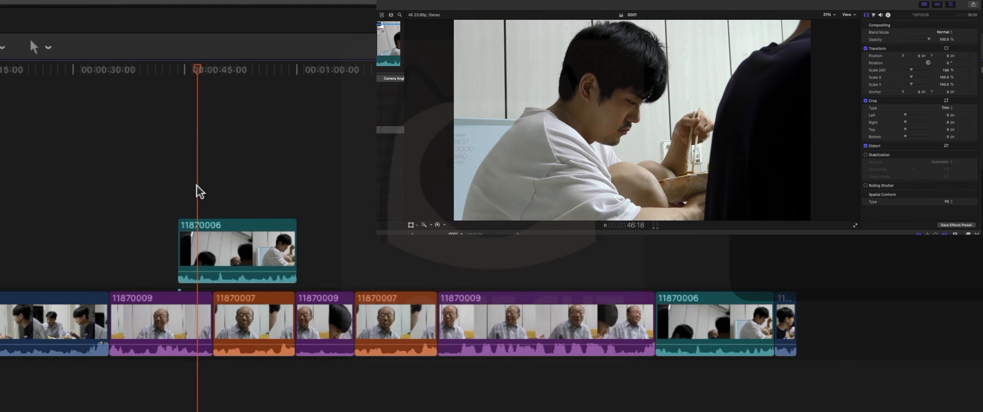
{"action": "key", "text": "space"}
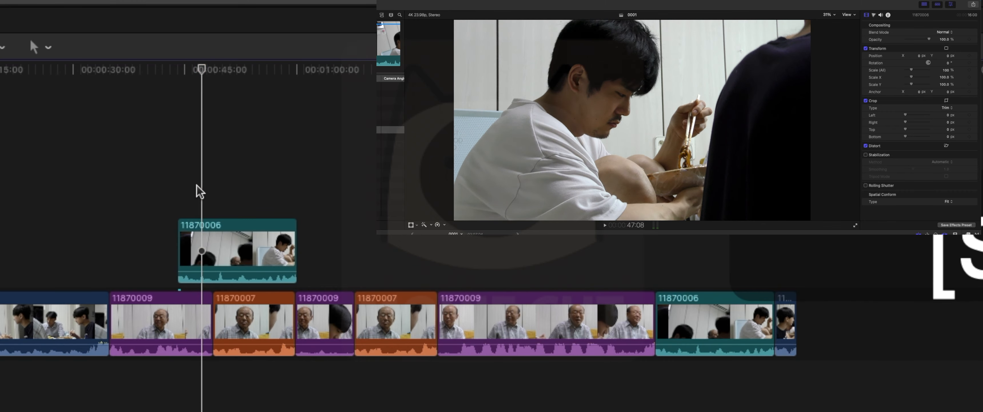
{"action": "left_click", "coordinate": [197, 191]}
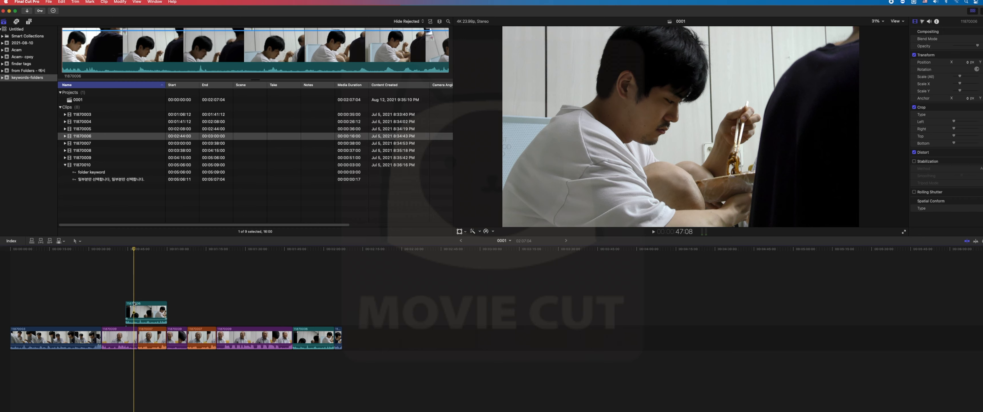
{"action": "left_click", "coordinate": [135, 304]}
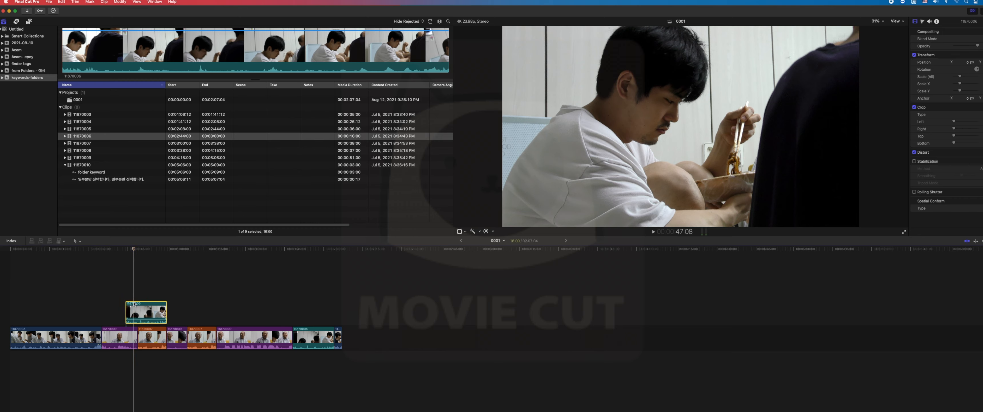
Overwrite the primary storyline with clip 11870008 three times in a row, starting at 18:09
{"action": "left_click", "coordinate": [125, 150]}
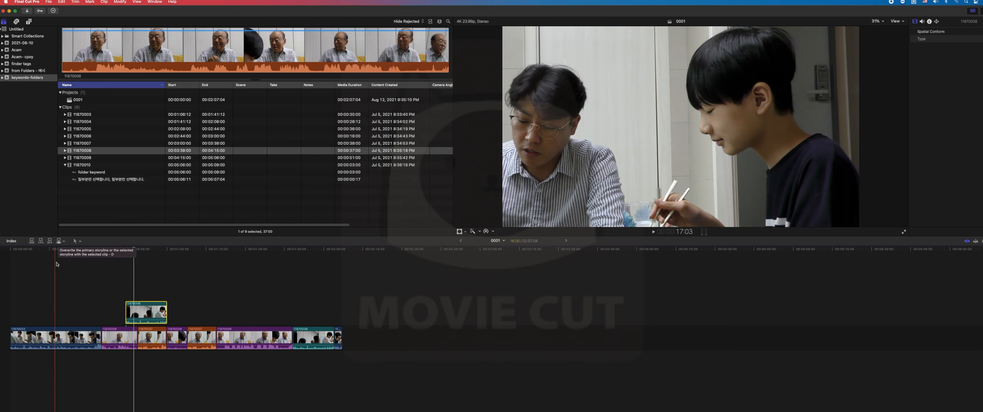
{"action": "left_click", "coordinate": [153, 215]}
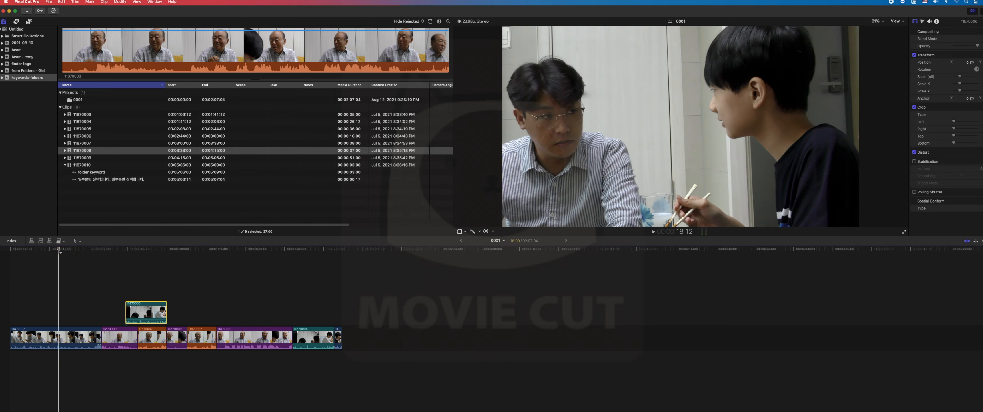
{"action": "mouse_move", "coordinate": [58, 249]}
{"action": "left_mouse_down"}
{"action": "mouse_move", "coordinate": [68, 250]}
{"action": "mouse_move", "coordinate": [58, 248]}
{"action": "left_mouse_up"}
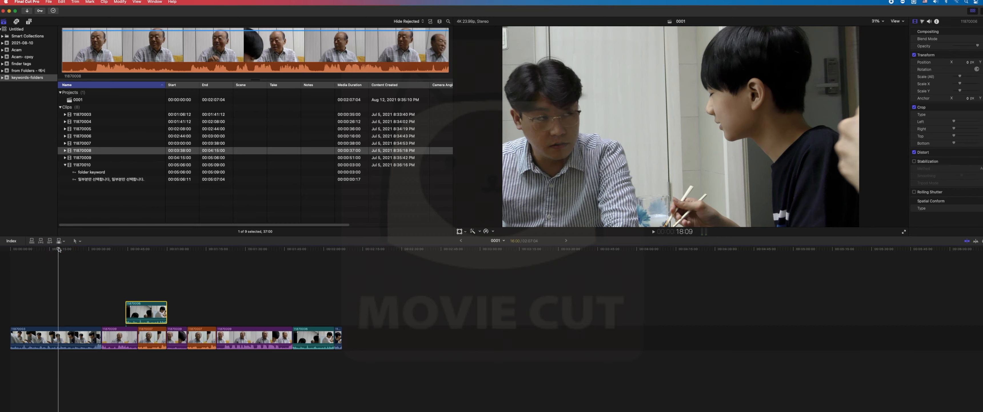
{"action": "key", "text": "d"}
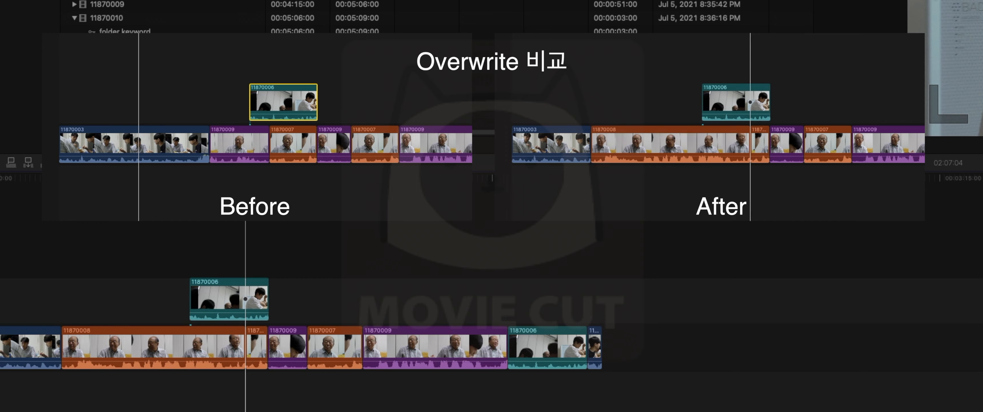
{"action": "key", "text": "d"}
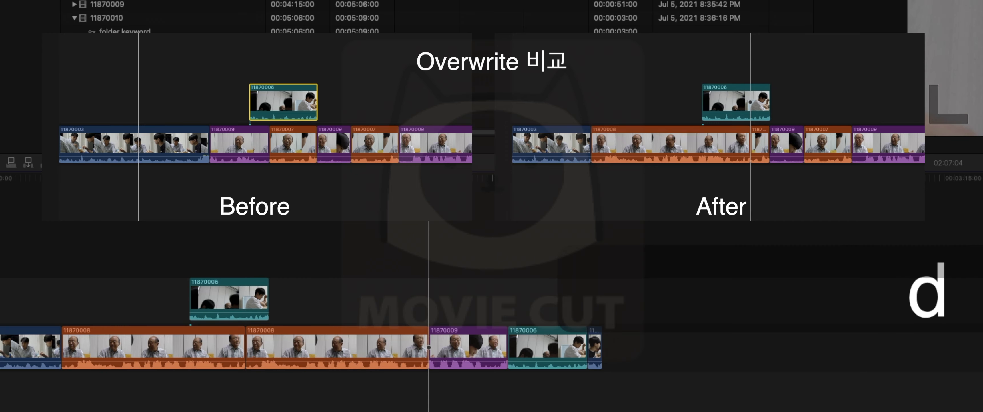
{"action": "key", "text": "d"}
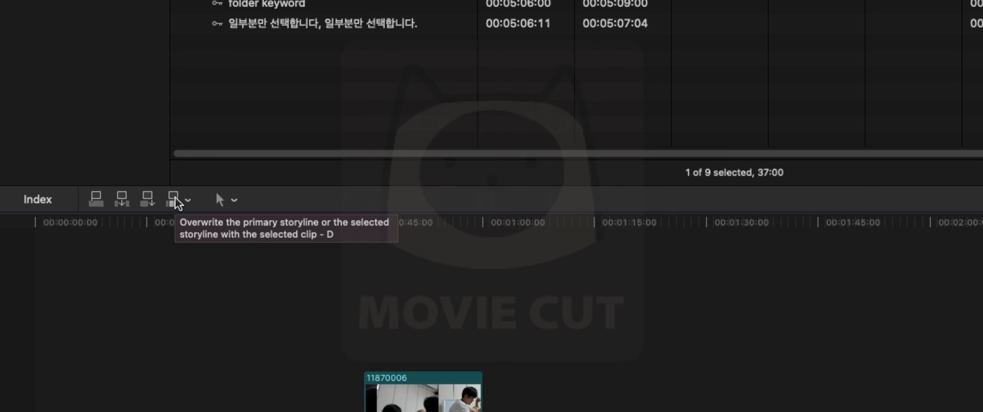
Set the edits to Audio Only and connect the audio of clip 11870009 at 1:05:10
{"action": "left_click", "coordinate": [473, 274]}
{"action": "left_click", "coordinate": [425, 223]}
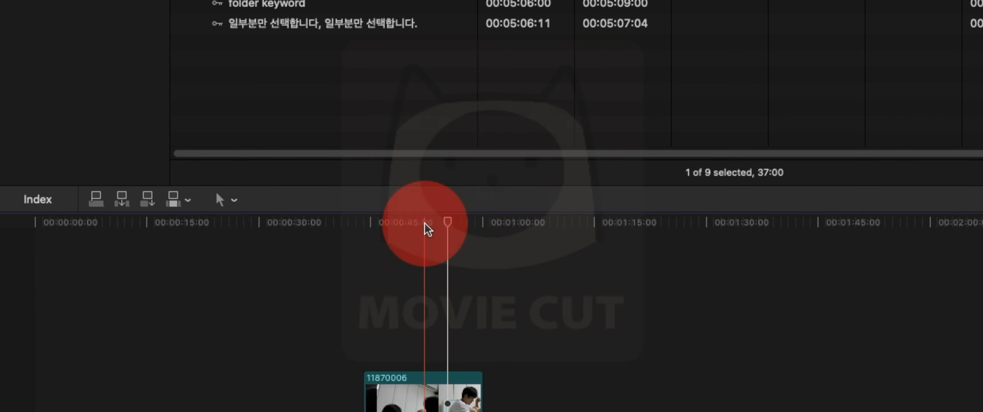
{"action": "left_click", "coordinate": [187, 201]}
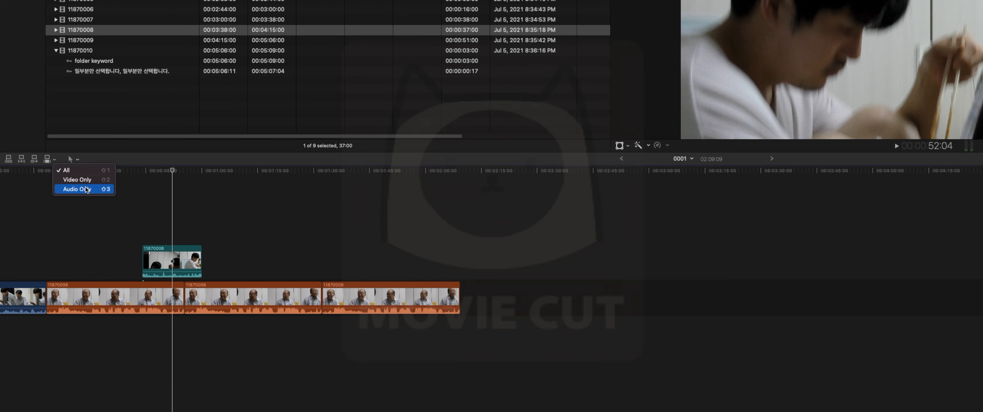
{"action": "left_click", "coordinate": [87, 189]}
{"action": "left_click", "coordinate": [79, 42]}
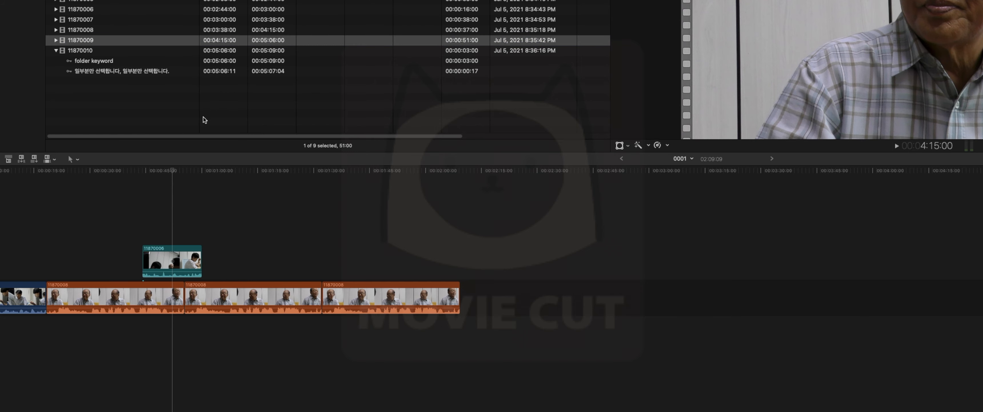
{"action": "left_click", "coordinate": [222, 172]}
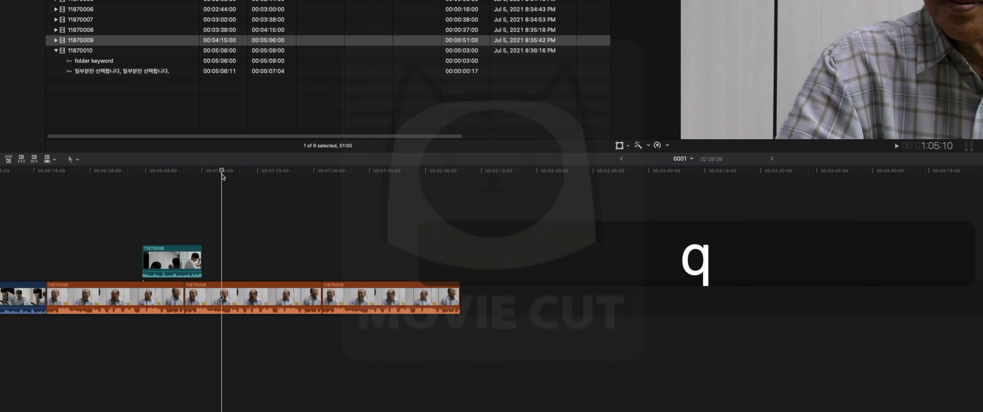
{"action": "key", "text": "q"}
{"action": "left_click", "coordinate": [222, 173]}
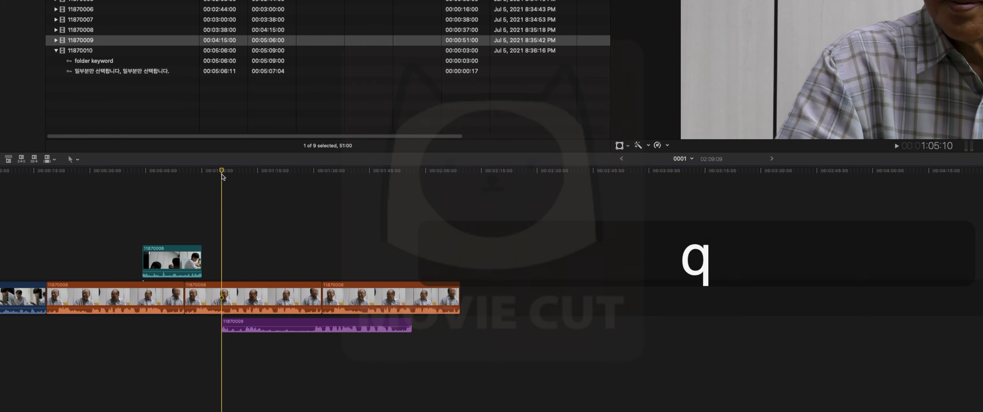
Connect clip 11870009 as Video Only at 1:05:10, and shift the connected video to about 1:44 and the connected audio to about 1:18
{"action": "left_click", "coordinate": [54, 159]}
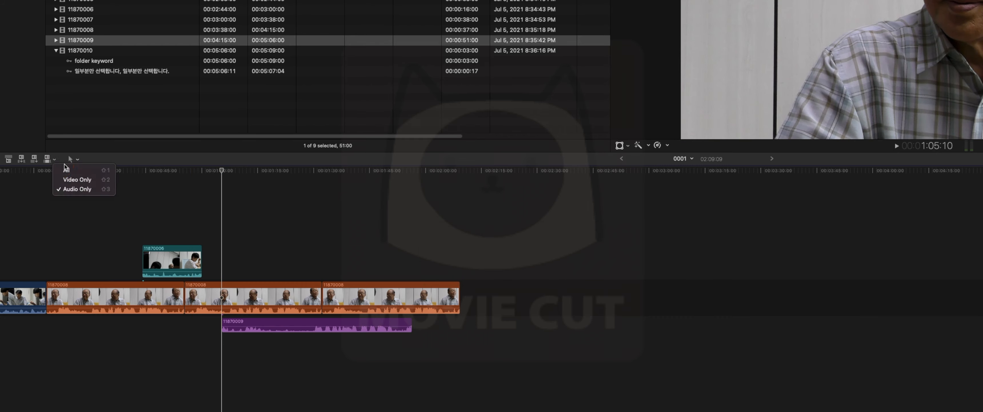
{"action": "left_click", "coordinate": [77, 186]}
{"action": "mouse_move", "coordinate": [221, 173]}
{"action": "left_mouse_down"}
{"action": "mouse_move", "coordinate": [241, 173]}
{"action": "mouse_move", "coordinate": [224, 176]}
{"action": "left_mouse_up"}
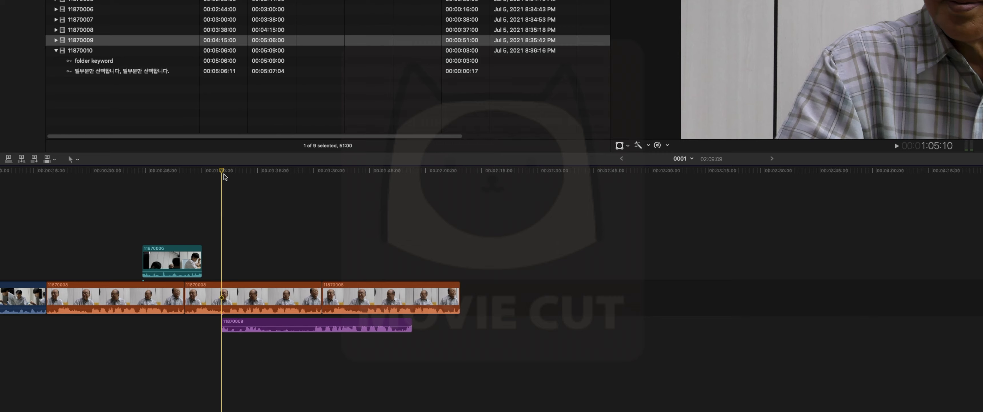
{"action": "key", "text": "q"}
{"action": "left_click_drag", "start_coordinate": [248, 251], "coordinate": [391, 254]}
{"action": "left_click_drag", "start_coordinate": [319, 323], "coordinate": [365, 361]}
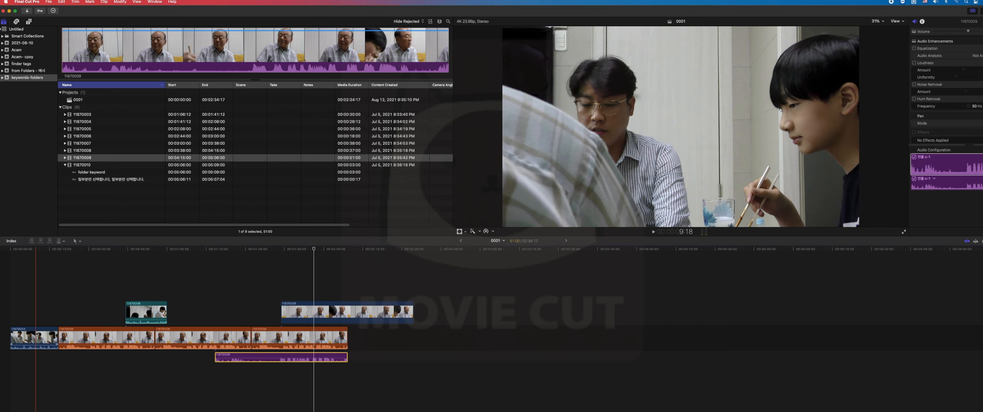
Replace the middle 11870008 segment of the primary storyline with clip 11870008 from the browser, using the plain Replace option
{"action": "left_click", "coordinate": [87, 152]}
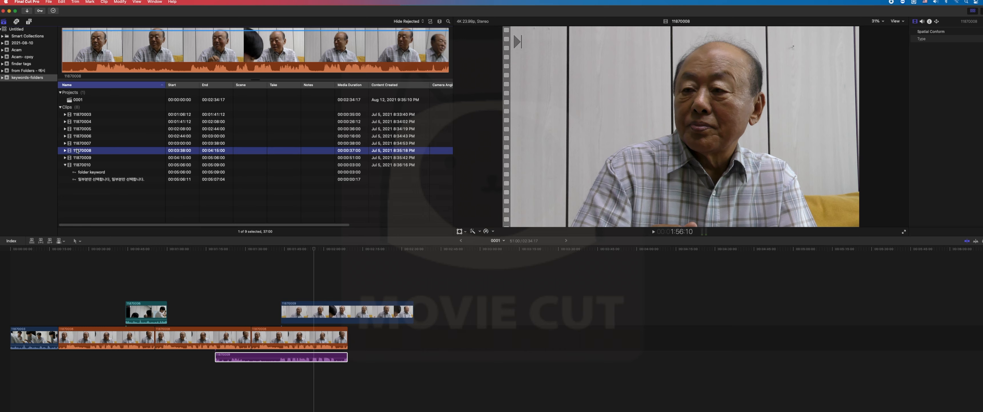
{"action": "left_click_drag", "start_coordinate": [70, 152], "coordinate": [202, 338]}
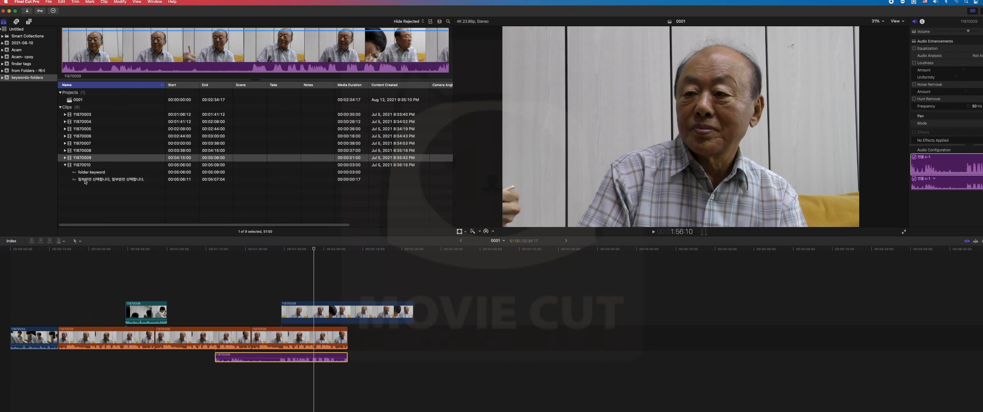
{"action": "left_click", "coordinate": [87, 151]}
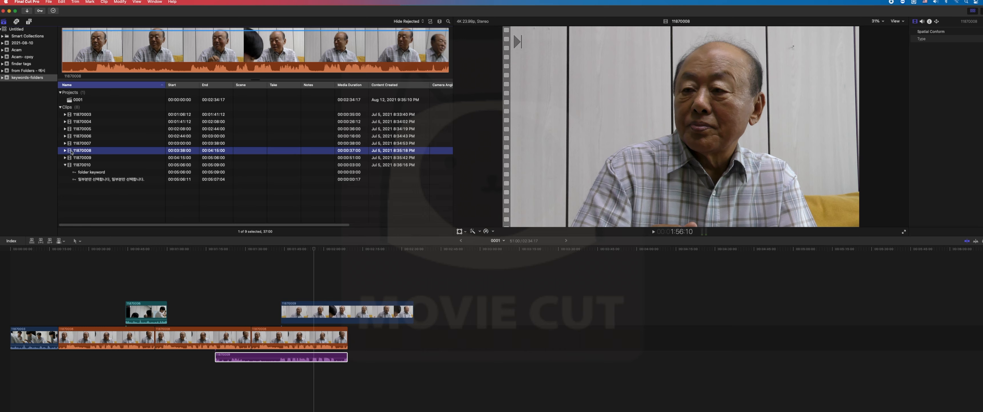
{"action": "left_click_drag", "start_coordinate": [69, 152], "coordinate": [201, 338]}
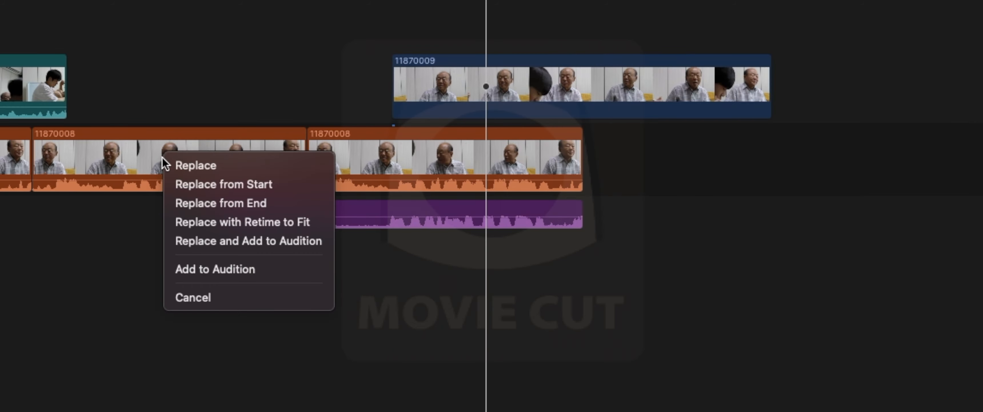
{"action": "left_click", "coordinate": [195, 166]}
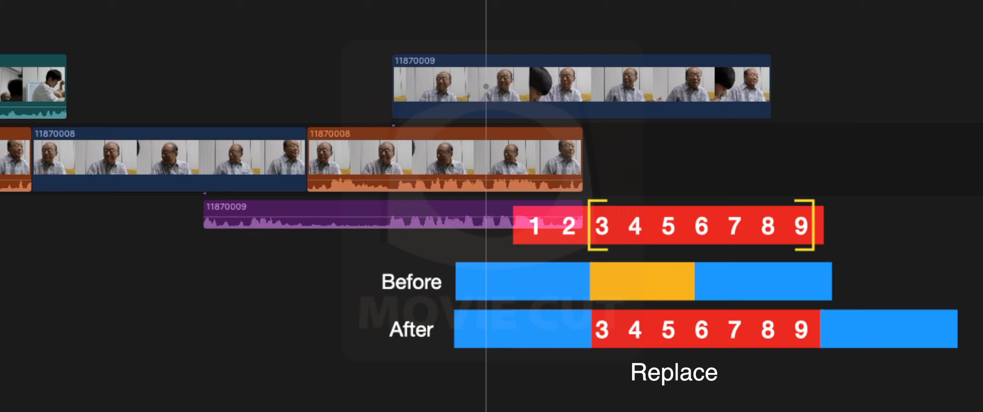
Replace the middle 11870008 segment of the primary storyline with clip 11870003
{"action": "left_click", "coordinate": [193, 172]}
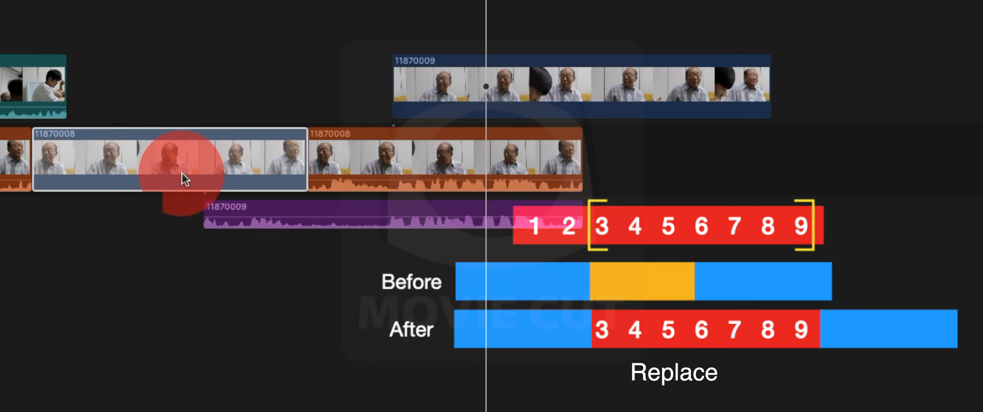
{"action": "left_click_drag", "start_coordinate": [185, 179], "coordinate": [188, 182]}
{"action": "left_click", "coordinate": [227, 185]}
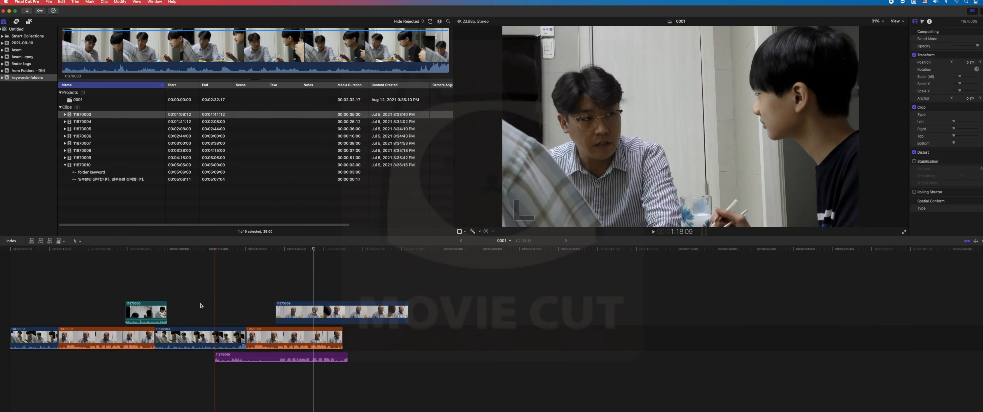
Move the connected clip 11870006 into the primary storyline, between the first 11870008 segment and the second 11870003 segment
{"action": "left_click_drag", "start_coordinate": [131, 311], "coordinate": [160, 332]}
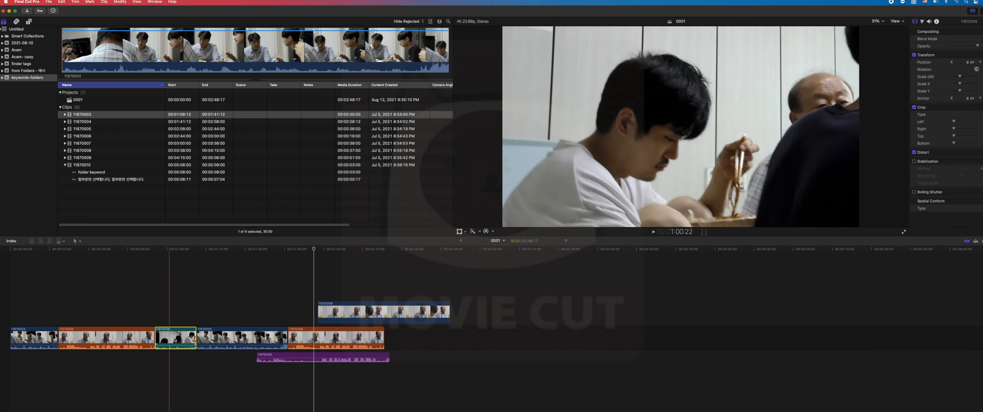
Connect clip 11870003 from the browser at 55:09, above the 11870006 segment of the primary storyline
{"action": "left_click", "coordinate": [86, 129]}
{"action": "left_click", "coordinate": [82, 115]}
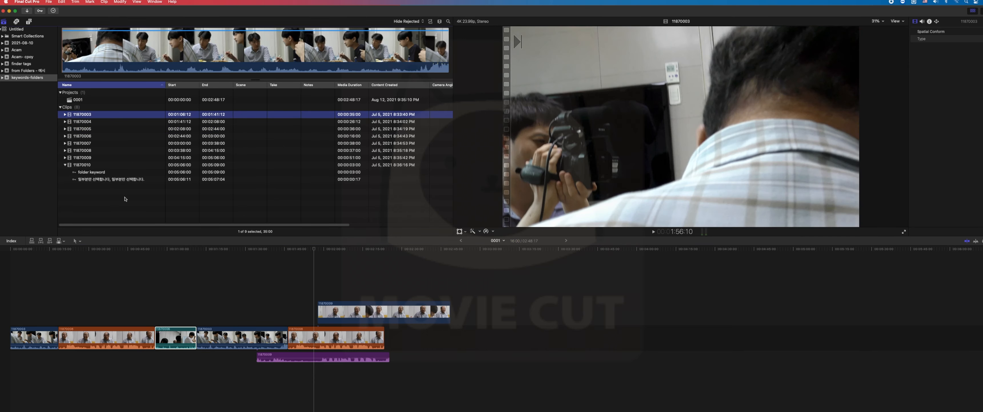
{"action": "left_click", "coordinate": [159, 249]}
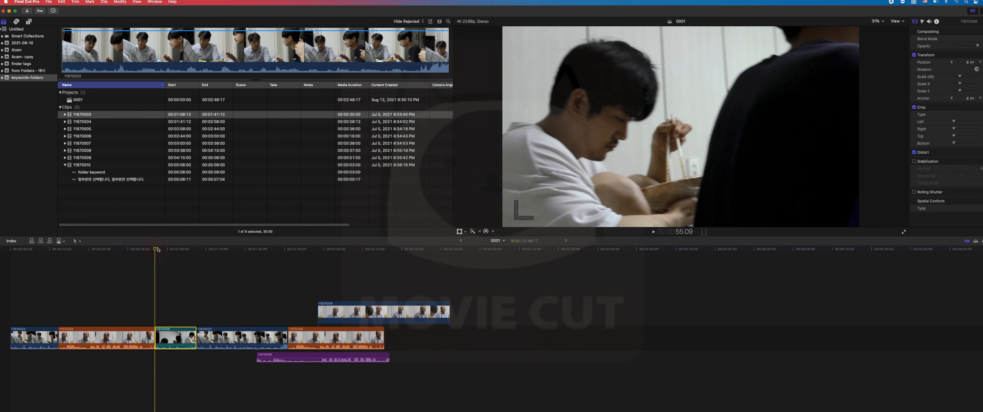
{"action": "key", "text": "q"}
{"action": "left_click", "coordinate": [181, 315]}
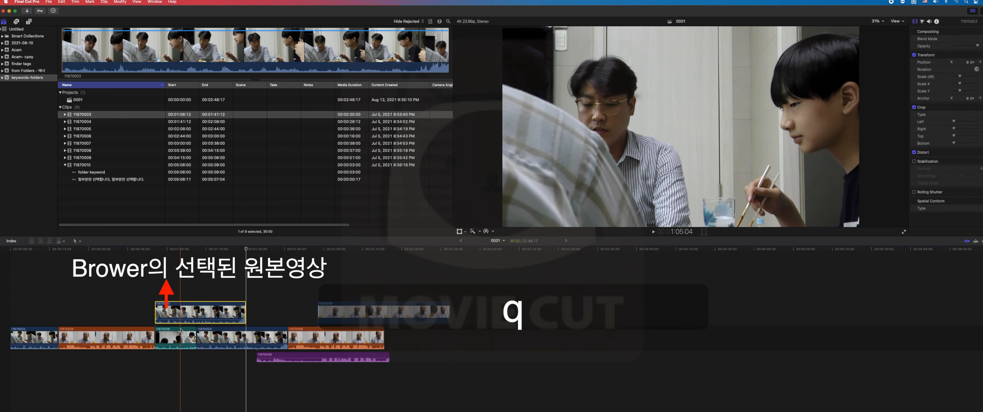
Replace the 11870006 segment with the connected clip 11870003 using the Replace from Start option
{"action": "key", "text": "super+Down"}
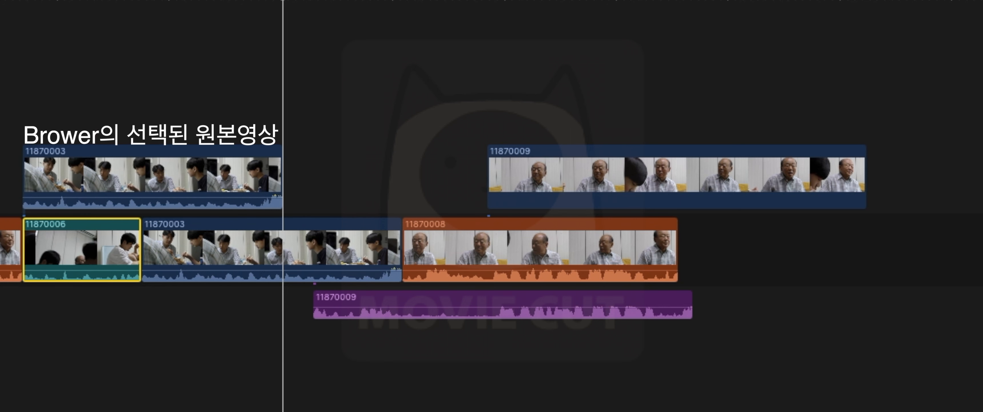
{"action": "left_click_drag", "start_coordinate": [105, 172], "coordinate": [92, 239]}
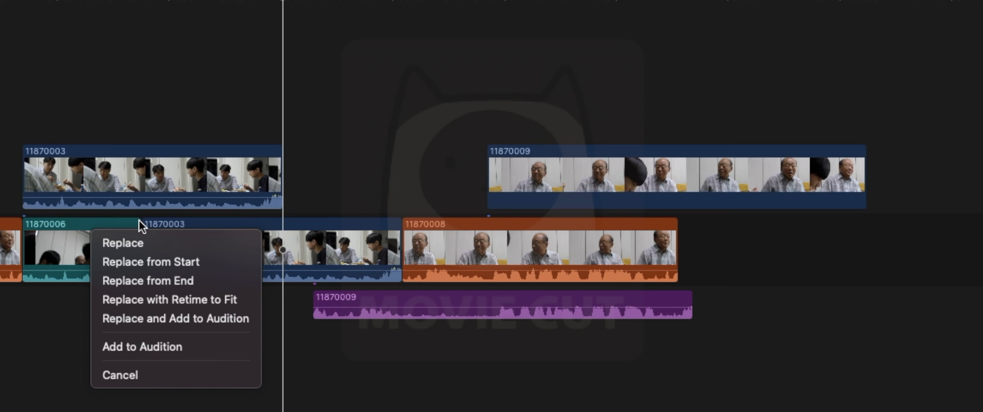
{"action": "left_click", "coordinate": [147, 268]}
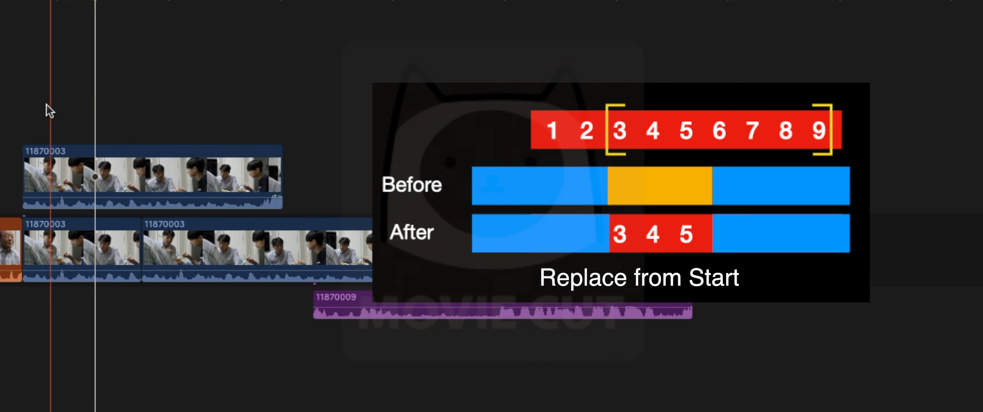
Connect clip 11870007 at the start of the replaced segment and move it earlier to begin at about 0:33
{"action": "left_click", "coordinate": [141, 128]}
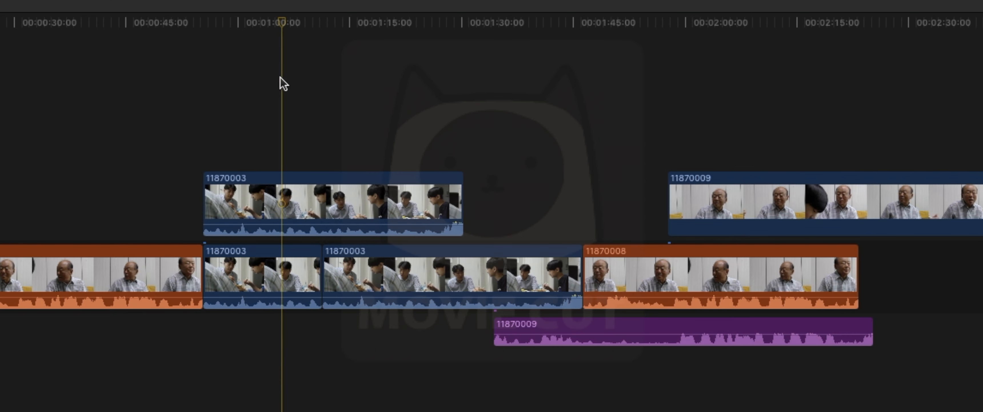
{"action": "left_click_drag", "start_coordinate": [269, 23], "coordinate": [211, 22]}
{"action": "key", "text": "q"}
{"action": "left_click_drag", "start_coordinate": [325, 130], "coordinate": [174, 134]}
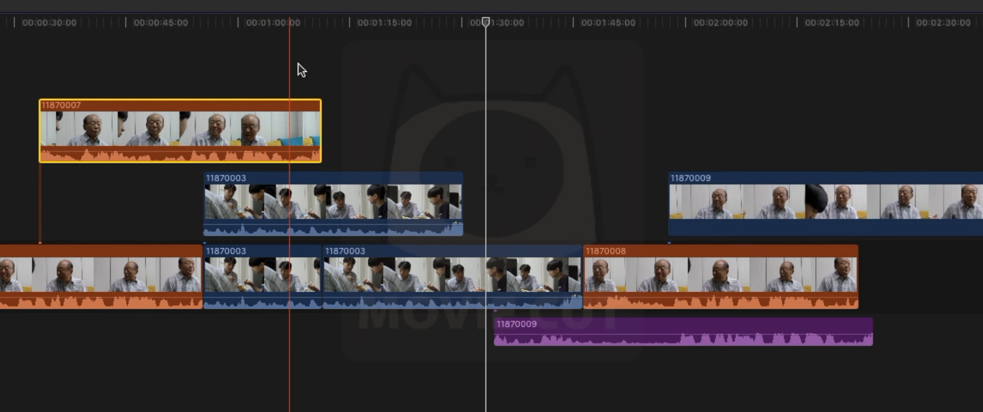
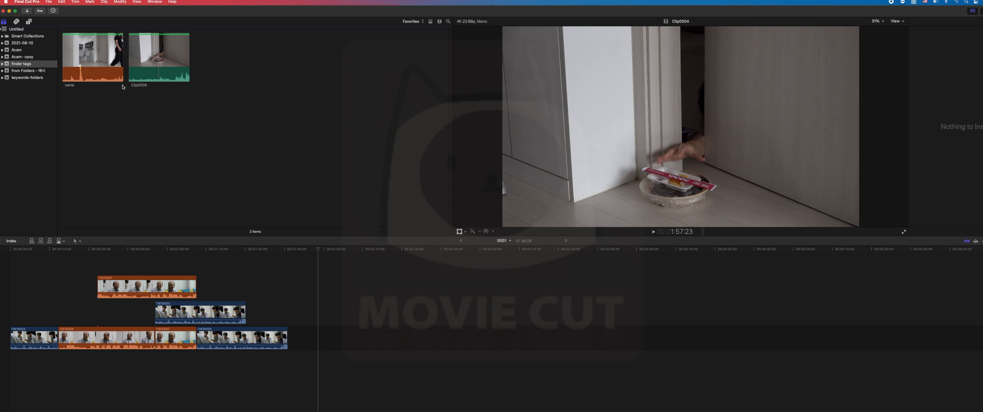
Append the two browser clips name and Clip0004 to the end of the primary storyline and play them back
{"action": "left_click_drag", "start_coordinate": [147, 121], "coordinate": [103, 74]}
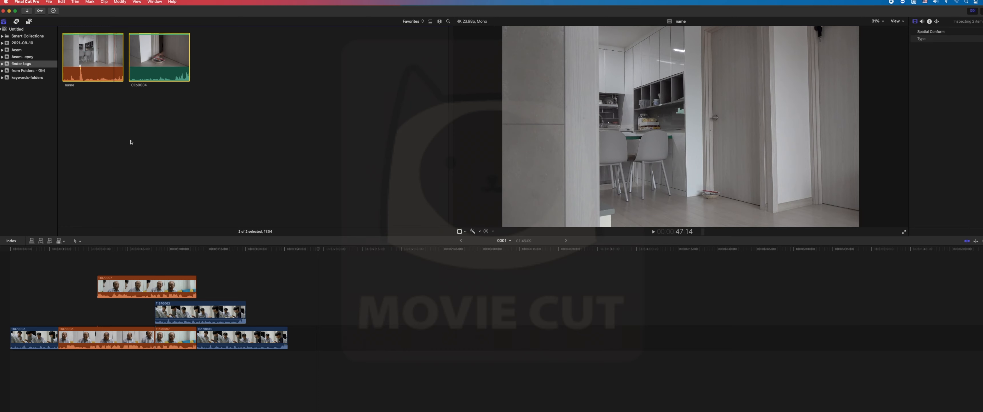
{"action": "key", "text": "e"}
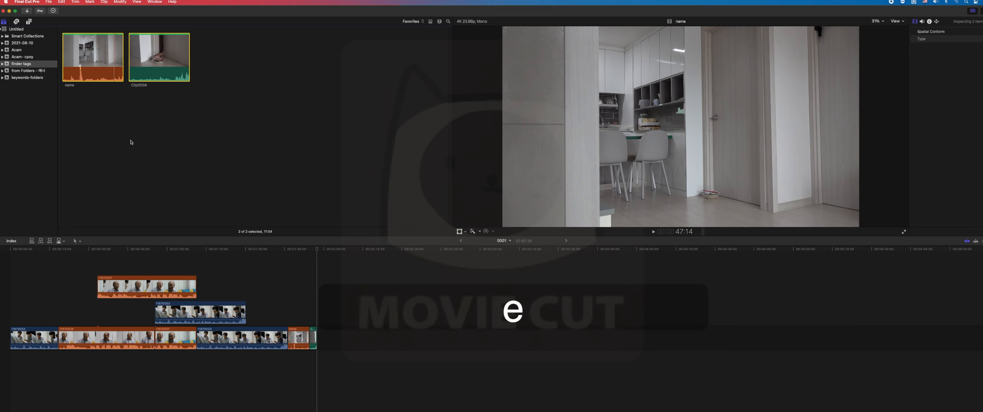
{"action": "left_click", "coordinate": [288, 248]}
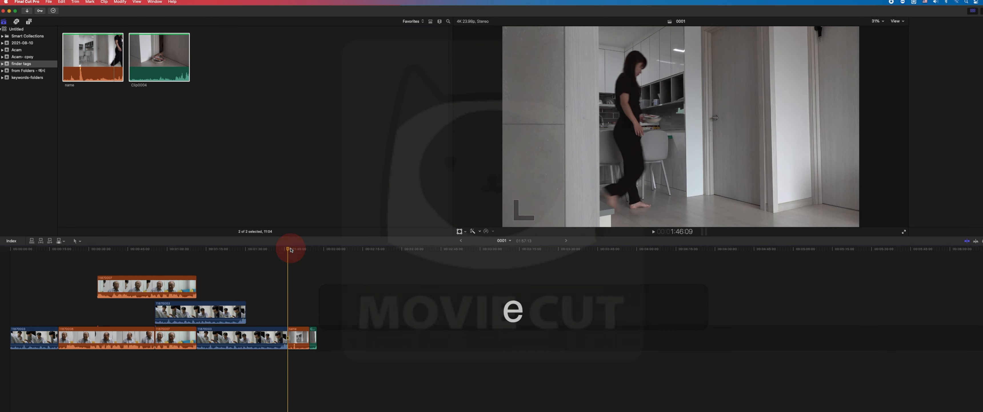
{"action": "key", "text": "space"}
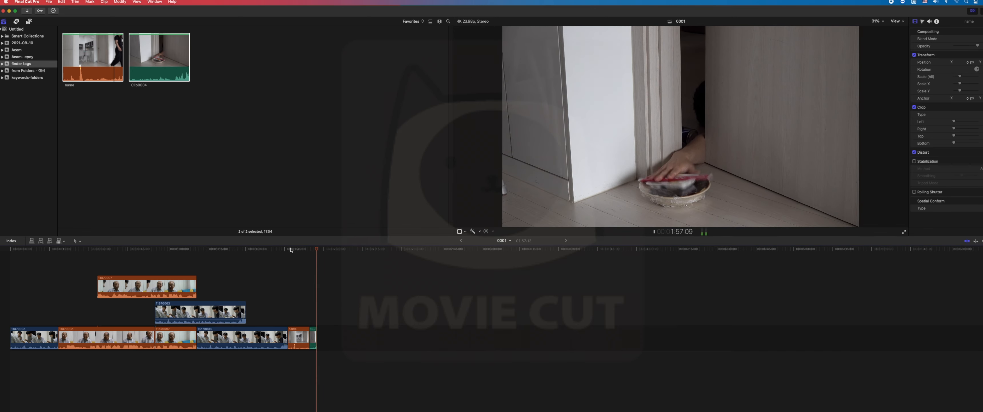
{"action": "key", "text": "space"}
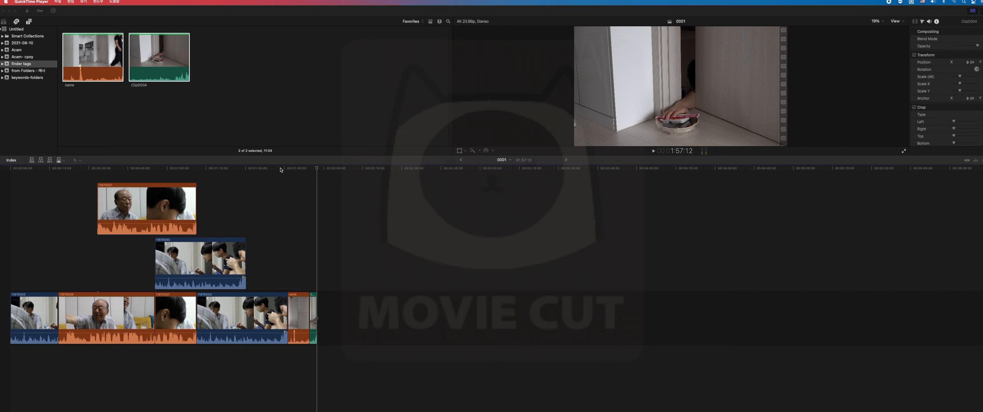
Switch the selection between the connected clips 11870007 and 11870003 to examine how they stack above the primary storyline
{"action": "left_click", "coordinate": [255, 170]}
{"action": "left_click_drag", "start_coordinate": [255, 169], "coordinate": [136, 169]}
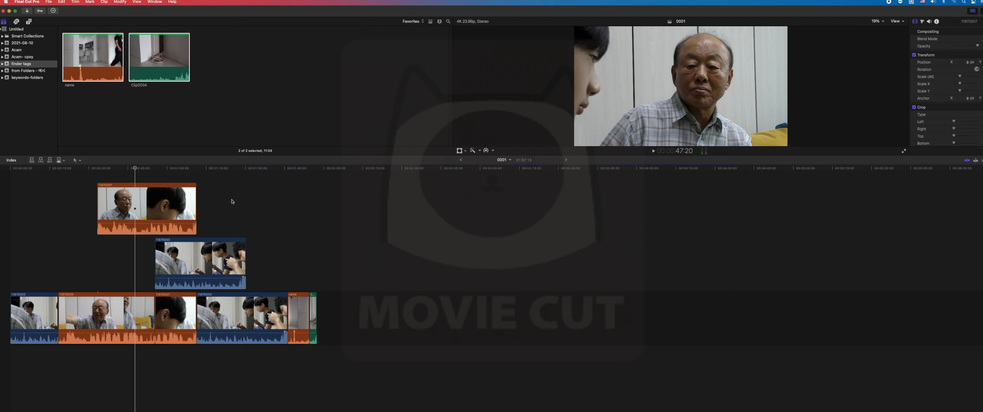
{"action": "left_click", "coordinate": [202, 209]}
{"action": "left_click", "coordinate": [169, 208]}
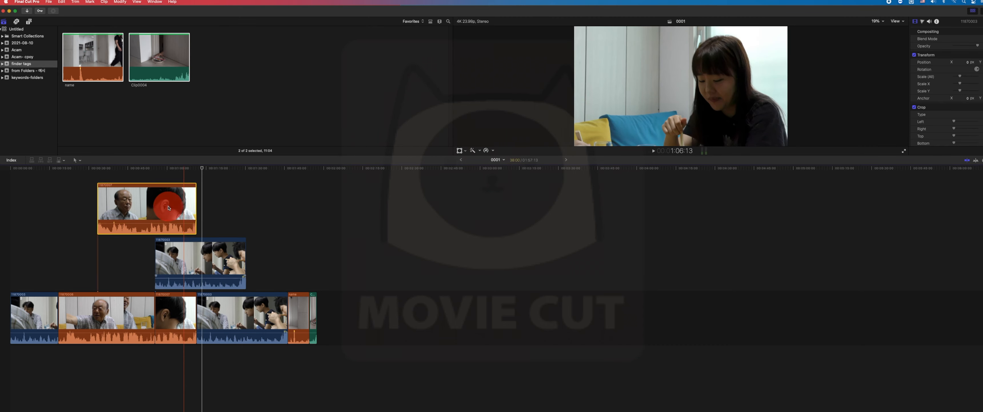
{"action": "left_click", "coordinate": [208, 262]}
{"action": "left_click", "coordinate": [154, 202]}
{"action": "key", "text": "super+Down"}
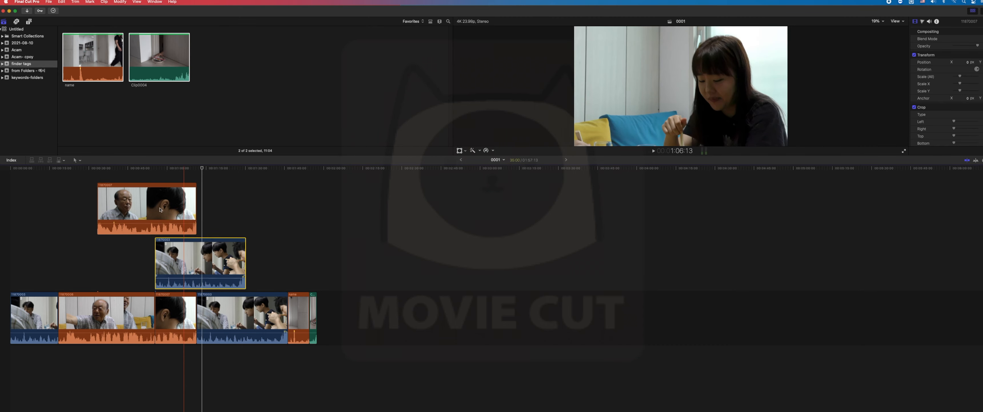
{"action": "left_click", "coordinate": [160, 209]}
{"action": "left_click", "coordinate": [193, 260]}
{"action": "left_click", "coordinate": [164, 220]}
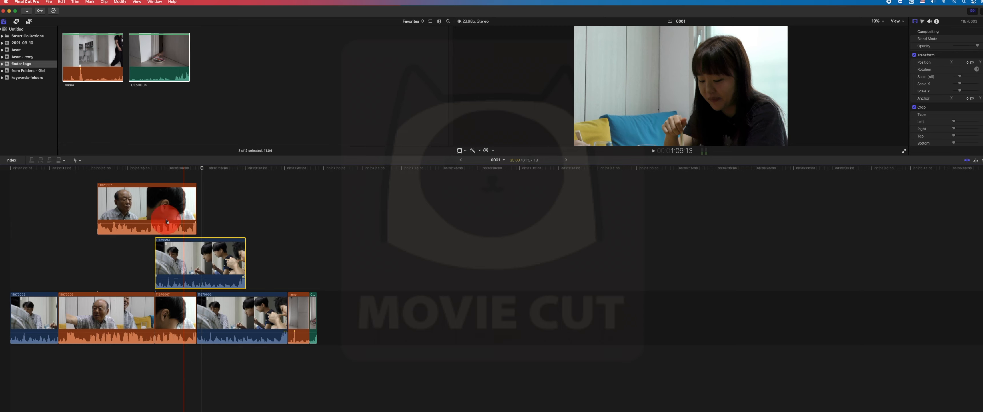
{"action": "key", "text": "super+Down"}
{"action": "left_click", "coordinate": [150, 209]}
{"action": "left_click", "coordinate": [191, 268]}
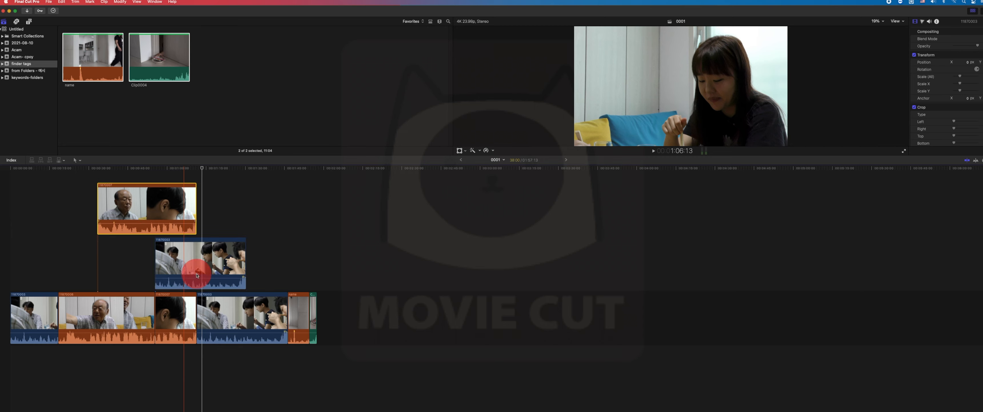
{"action": "key", "text": "super+Up"}
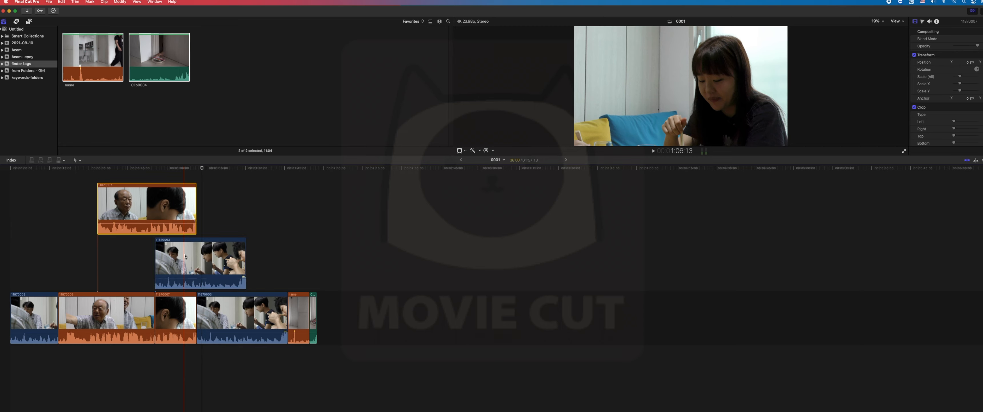
{"action": "left_click", "coordinate": [184, 256]}
{"action": "left_click", "coordinate": [147, 205]}
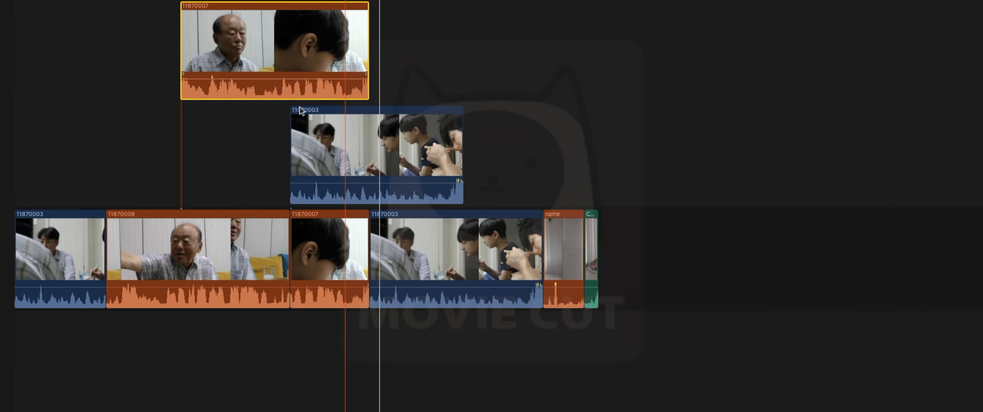
{"action": "left_click", "coordinate": [308, 122]}
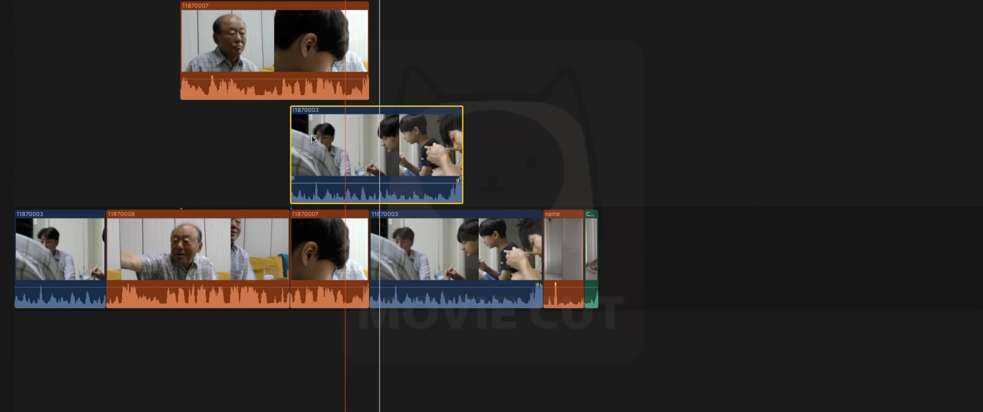
{"action": "left_click", "coordinate": [250, 50]}
Move the connected clip 11870003 about 14 seconds later, keeping its connection point on the primary 11870007 segment
{"action": "left_click", "coordinate": [331, 147]}
{"action": "left_click_drag", "start_coordinate": [328, 154], "coordinate": [386, 88]}
{"action": "left_click_drag", "start_coordinate": [343, 166], "coordinate": [357, 102]}
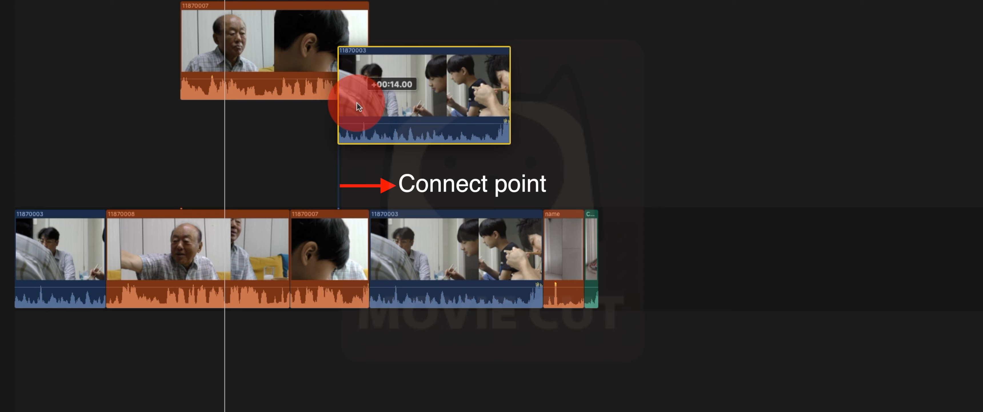
{"action": "left_click_drag", "start_coordinate": [357, 103], "coordinate": [356, 103]}
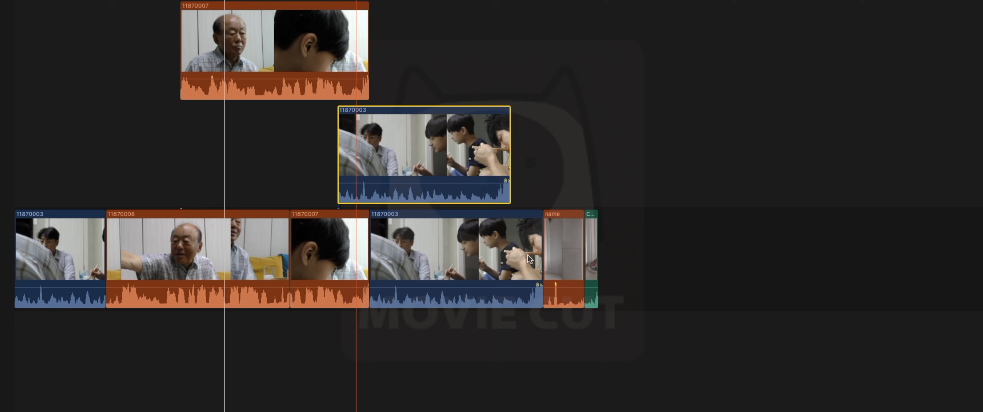
Shift the connected clip 11870003 slightly later above the primary 11870007 segment and raise its audio level
{"action": "left_click", "coordinate": [309, 257]}
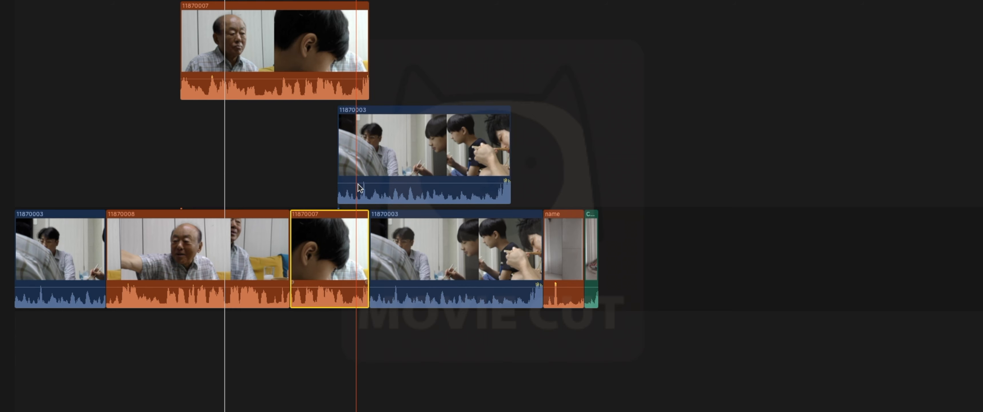
{"action": "left_click", "coordinate": [365, 167]}
{"action": "left_click_drag", "start_coordinate": [400, 158], "coordinate": [403, 122]}
{"action": "left_click", "coordinate": [330, 248]}
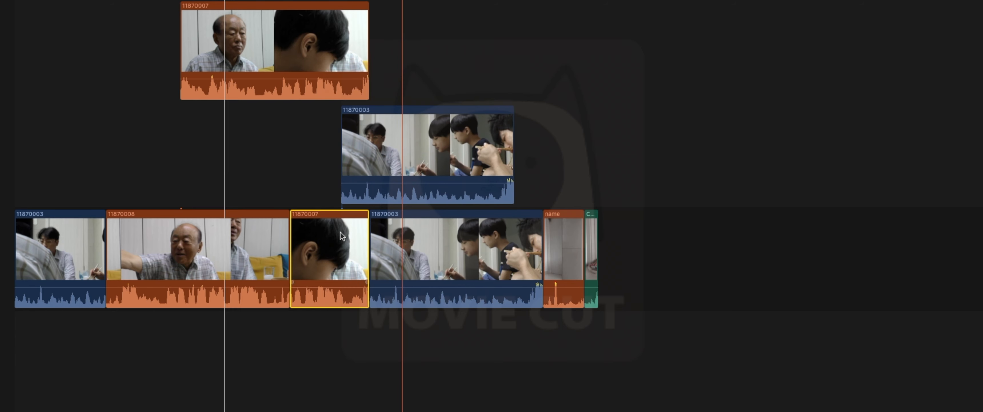
{"action": "left_click", "coordinate": [358, 154]}
{"action": "left_click_drag", "start_coordinate": [370, 147], "coordinate": [366, 161]}
Move the primary 11870007 segment, together with its connected clip, to the end of the primary storyline
{"action": "left_click", "coordinate": [322, 259]}
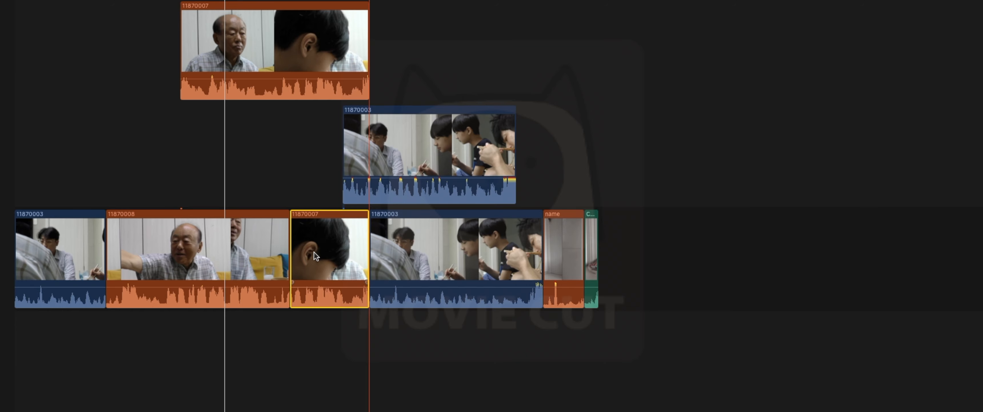
{"action": "left_click_drag", "start_coordinate": [314, 252], "coordinate": [584, 302]}
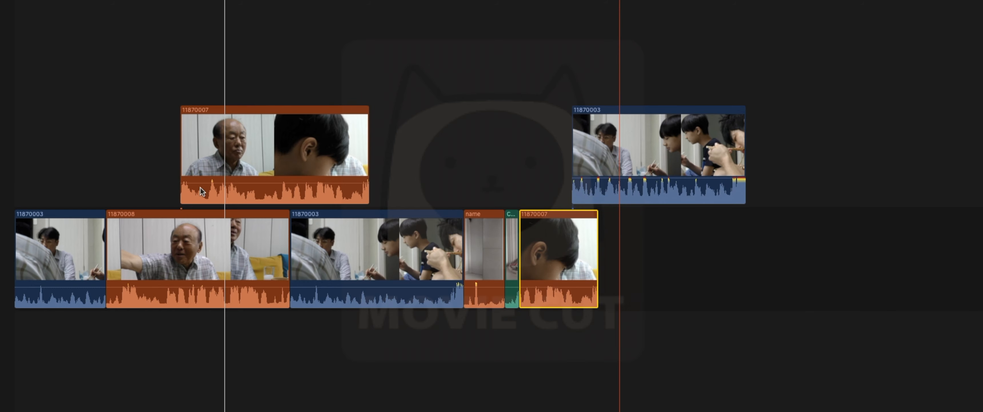
Move the connected clip 11870007 slightly later along the 11870008 segment and compare it with the primary clips beneath it
{"action": "left_click", "coordinate": [192, 231]}
{"action": "mouse_move", "coordinate": [224, 170]}
{"action": "left_mouse_down"}
{"action": "mouse_move", "coordinate": [234, 106]}
{"action": "mouse_move", "coordinate": [223, 170]}
{"action": "left_mouse_up"}
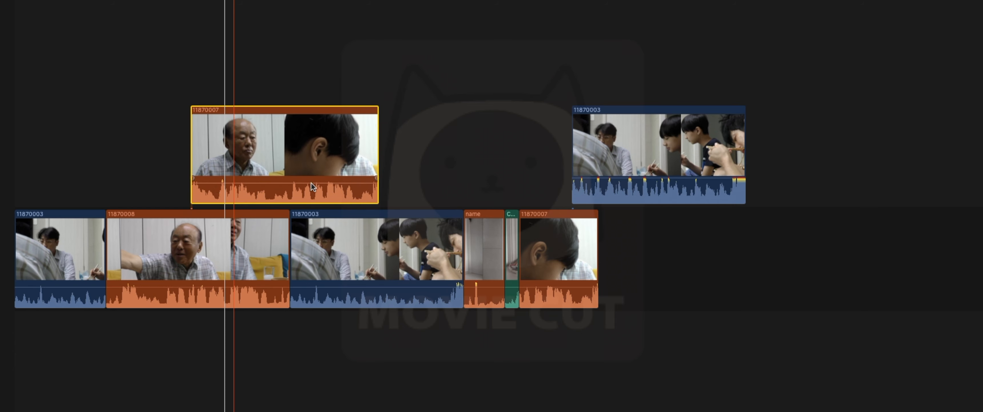
{"action": "left_click", "coordinate": [312, 239]}
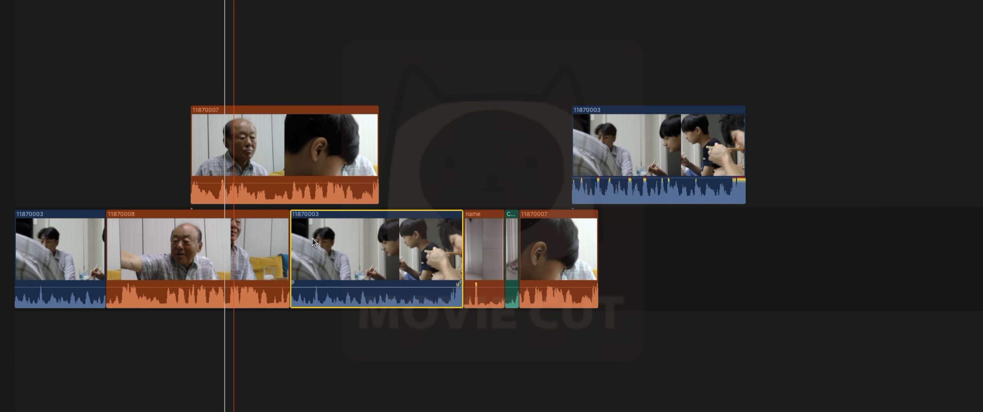
{"action": "left_click", "coordinate": [255, 200]}
{"action": "left_click", "coordinate": [242, 236]}
{"action": "left_click", "coordinate": [259, 196]}
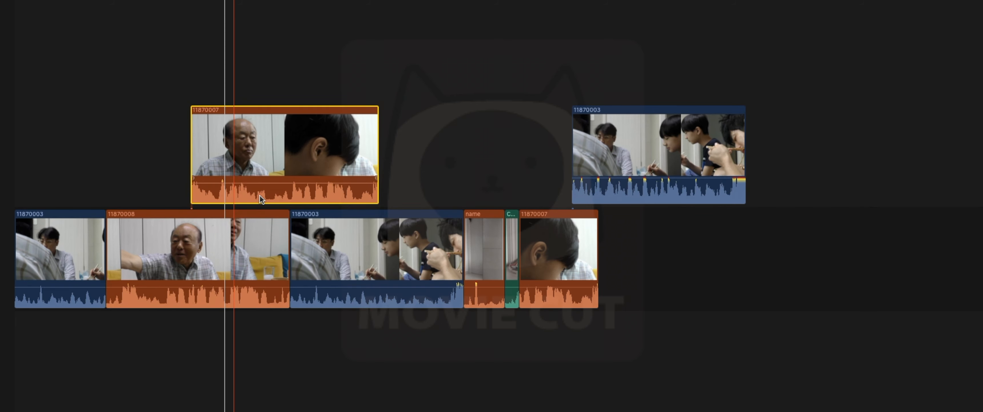
Nudge the connected clip 11870007 slightly later, and shift its connection point to the 11870003 segment and back onto the 11870008 segment
{"action": "left_click_drag", "start_coordinate": [259, 196], "coordinate": [232, 98]}
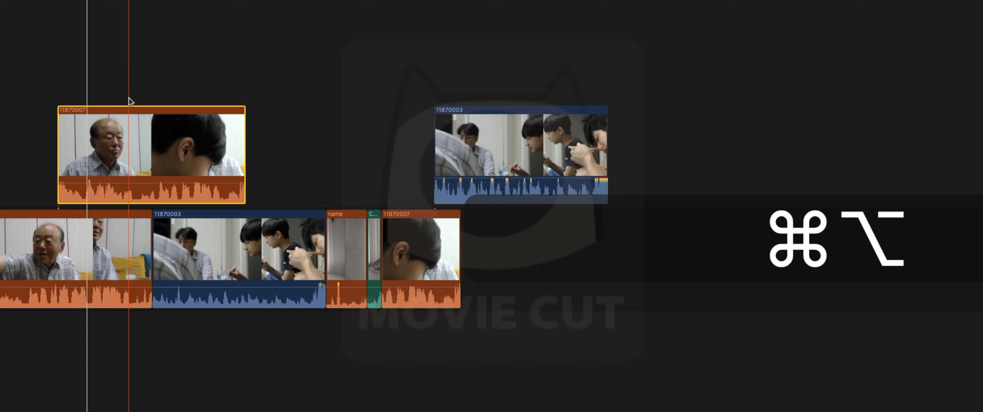
{"action": "left_click_drag", "start_coordinate": [148, 135], "coordinate": [158, 146]}
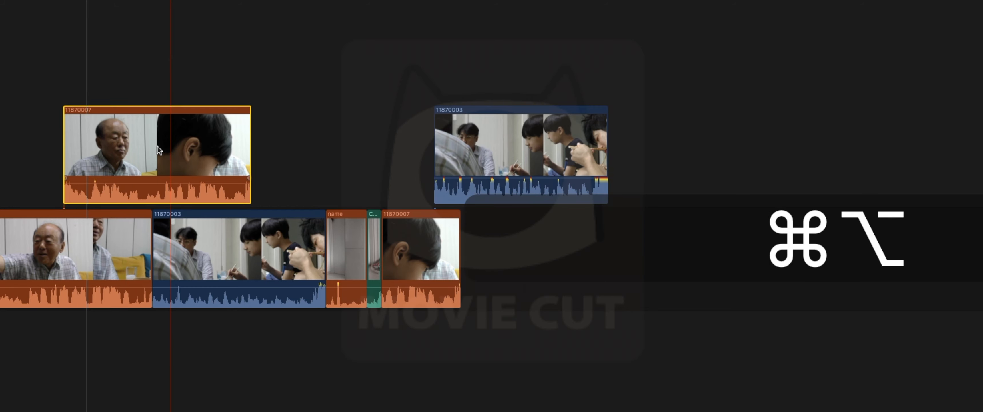
{"action": "left_click_drag", "start_coordinate": [175, 148], "coordinate": [184, 49]}
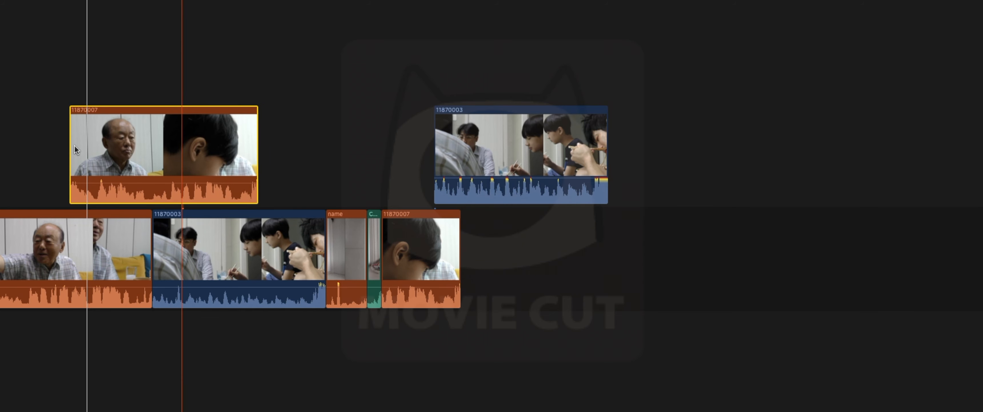
{"action": "left_click", "coordinate": [123, 146], "text": "alt+super"}
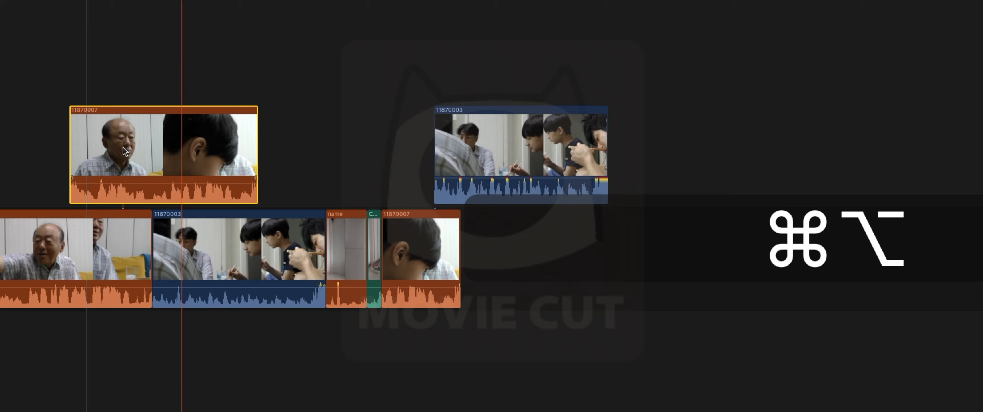
Move the connected clip 11870007 slightly later and shift its connection point onto the primary 11870003 segment
{"action": "left_click_drag", "start_coordinate": [123, 147], "coordinate": [127, 179]}
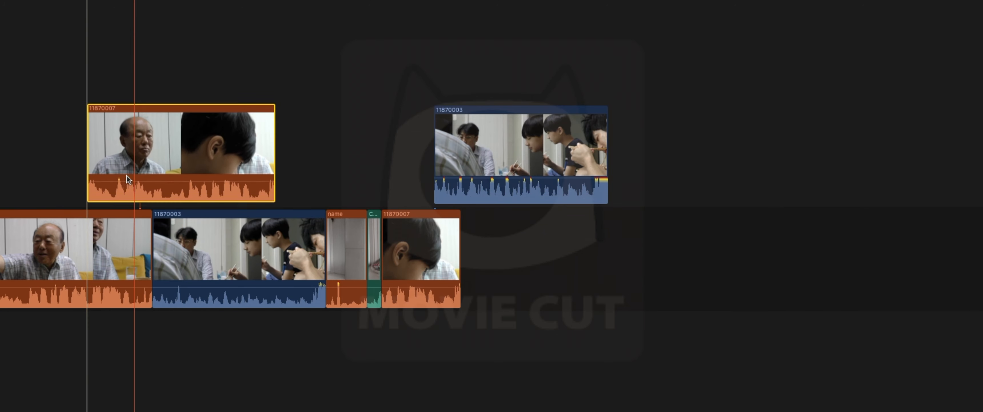
{"action": "key", "text": "super+alt"}
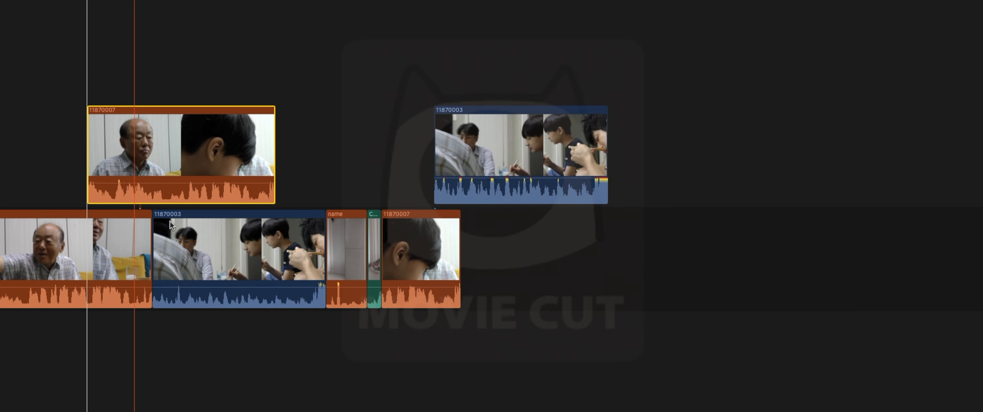
{"action": "key", "text": "super+alt"}
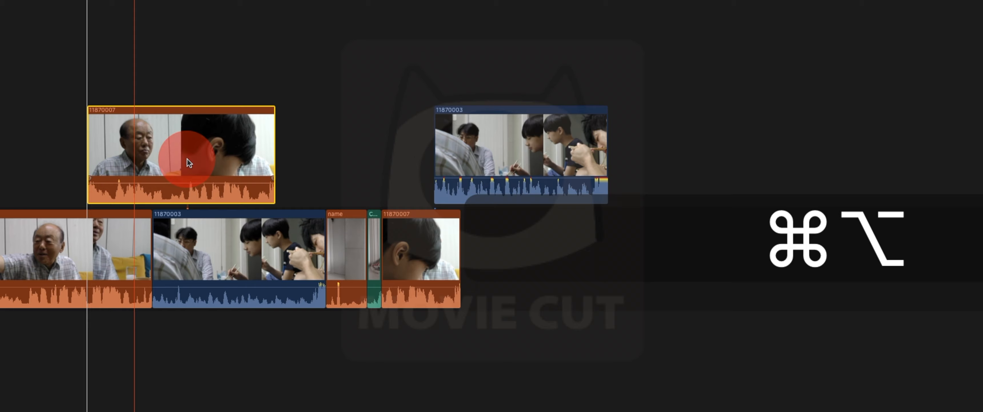
Move the primary 11870008 and second 11870003 segments to the storyline's end and the name clip between them, keeping connected clips in place
{"action": "left_click_drag", "start_coordinate": [61, 266], "coordinate": [520, 267]}
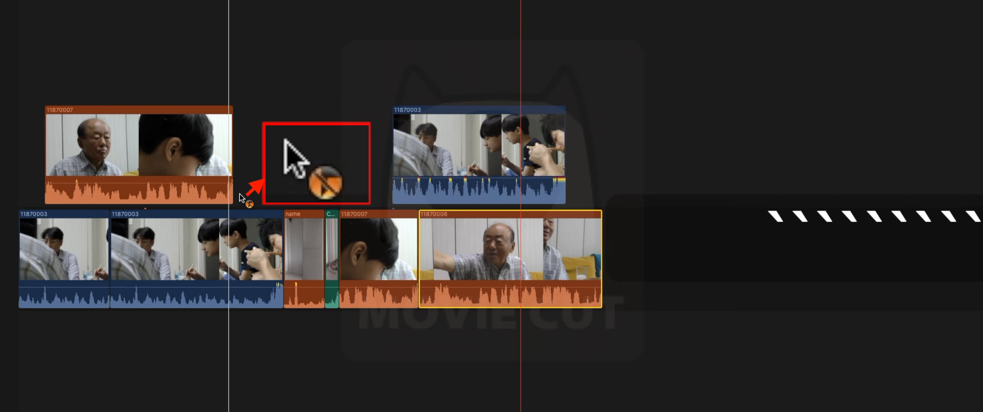
{"action": "left_click_drag", "start_coordinate": [204, 247], "coordinate": [602, 269]}
{"action": "left_click_drag", "start_coordinate": [130, 246], "coordinate": [389, 300]}
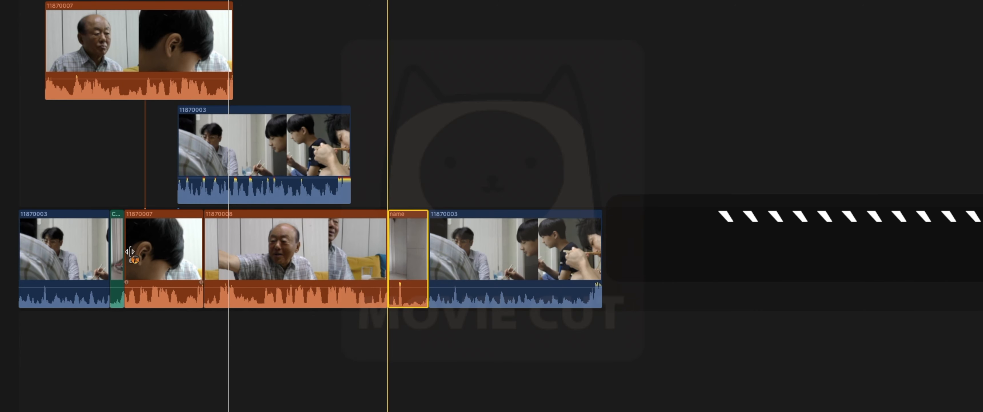
Move the primary 11870007, 11870008 and second 11870003 segments in turn to the storyline's end, leaving the connected clips in place
{"action": "left_click_drag", "start_coordinate": [150, 248], "coordinate": [517, 274]}
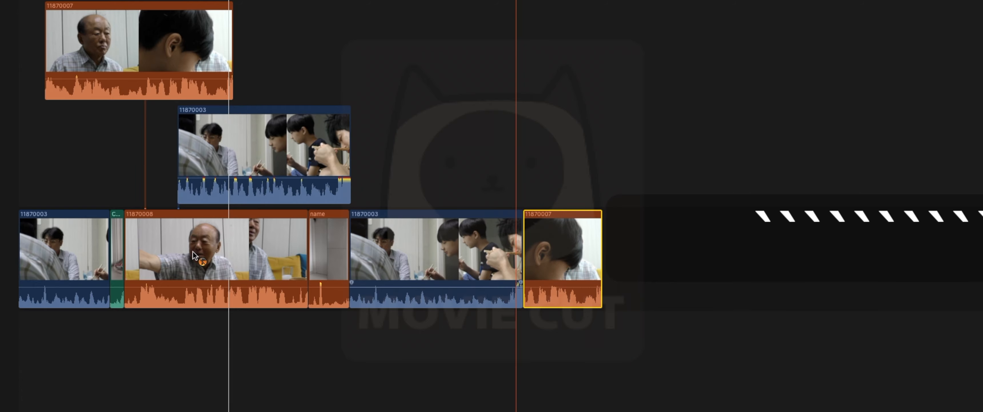
{"action": "left_click_drag", "start_coordinate": [193, 248], "coordinate": [618, 263]}
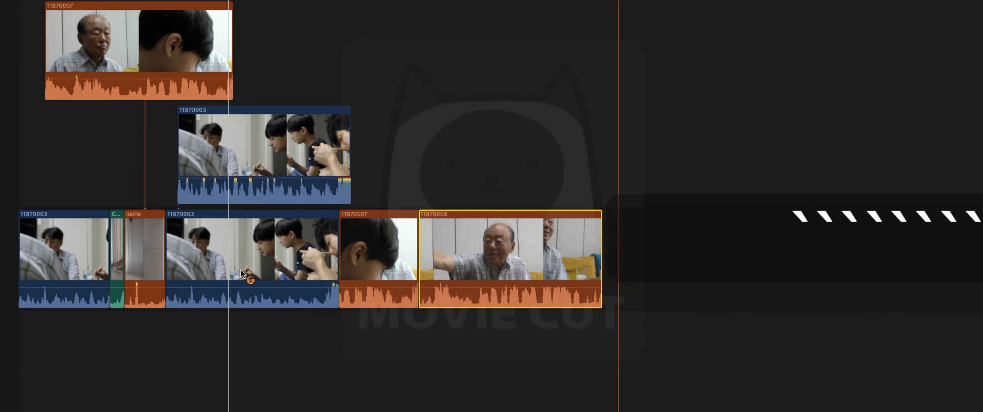
{"action": "left_click_drag", "start_coordinate": [233, 255], "coordinate": [597, 318]}
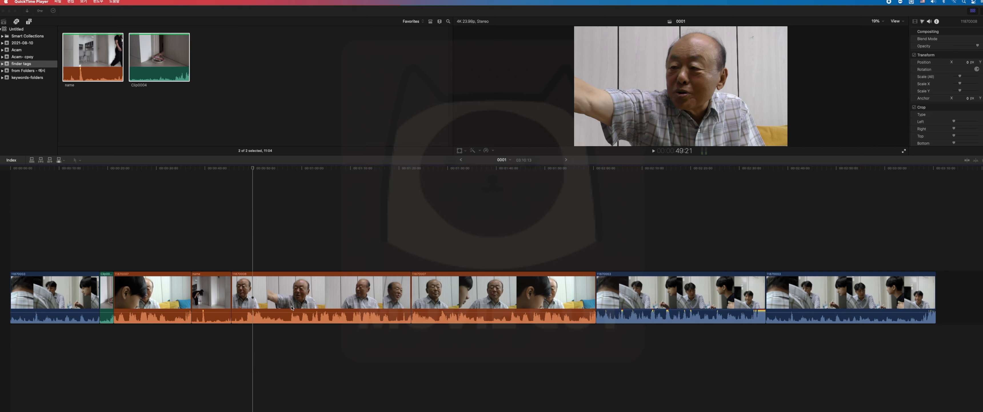
Browse the from Folders and keywords-folders events in the library, and reopen the finder tags event
{"action": "left_click", "coordinate": [269, 235]}
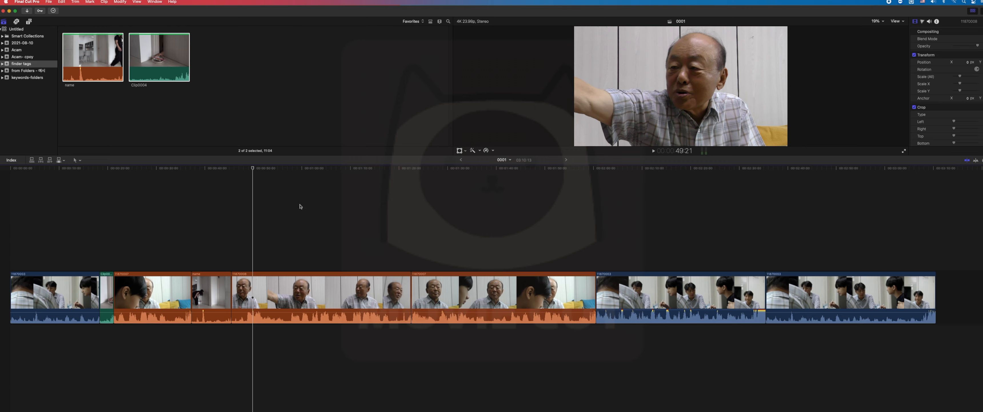
{"action": "left_click", "coordinate": [282, 168]}
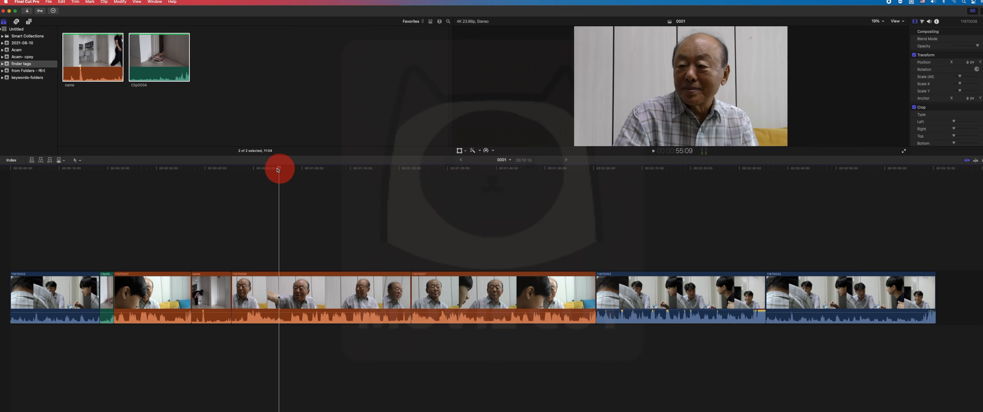
{"action": "left_click", "coordinate": [200, 240]}
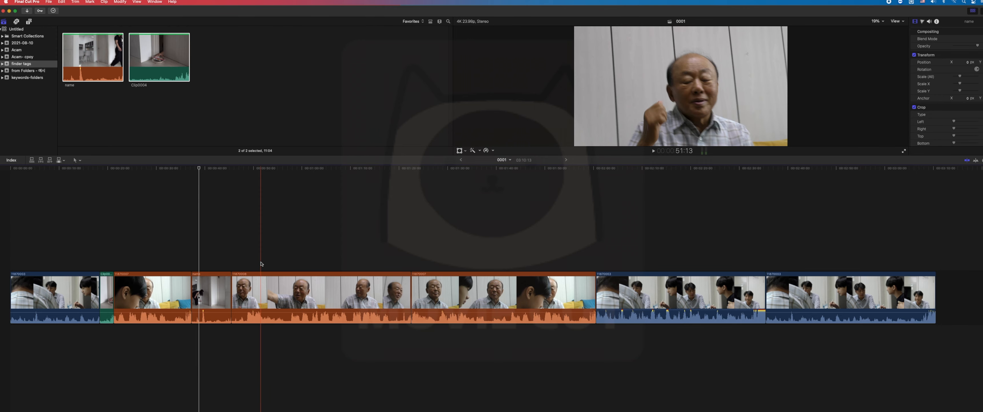
{"action": "left_click", "coordinate": [25, 70]}
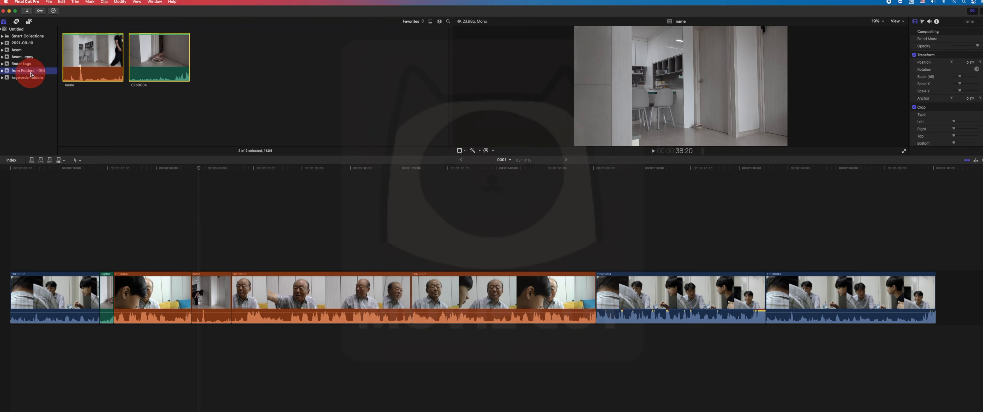
{"action": "left_click", "coordinate": [18, 77]}
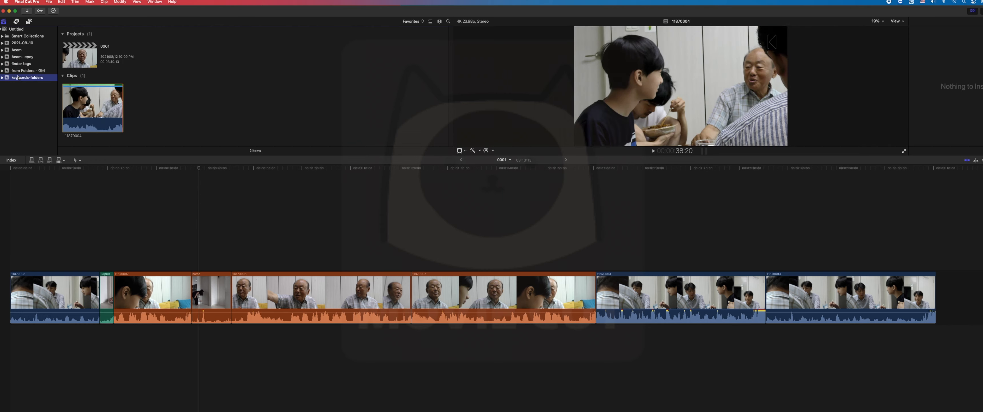
{"action": "left_click", "coordinate": [21, 63]}
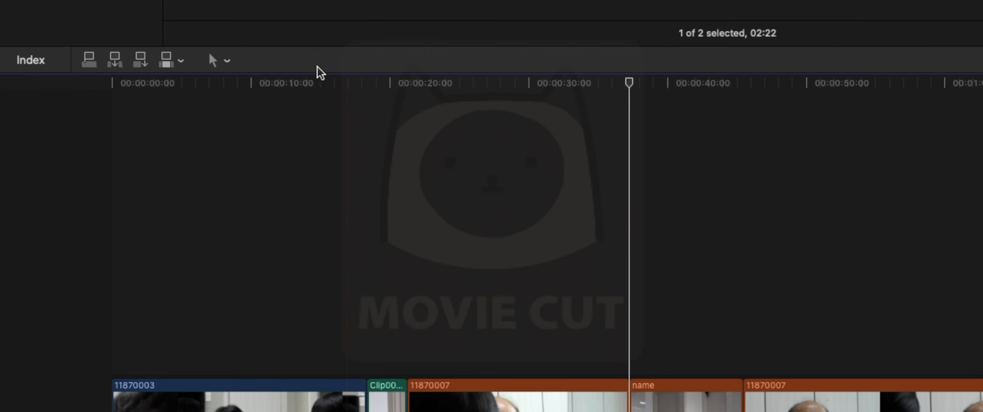
Review the editing tools, including Select, and try selecting the later 11870007 and 11870003 segments in the storyline one after another
{"action": "left_click", "coordinate": [227, 61]}
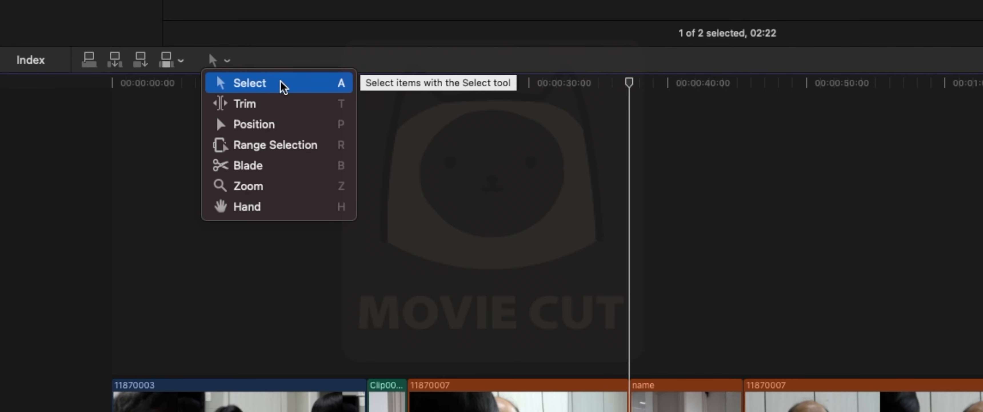
{"action": "left_click", "coordinate": [740, 176]}
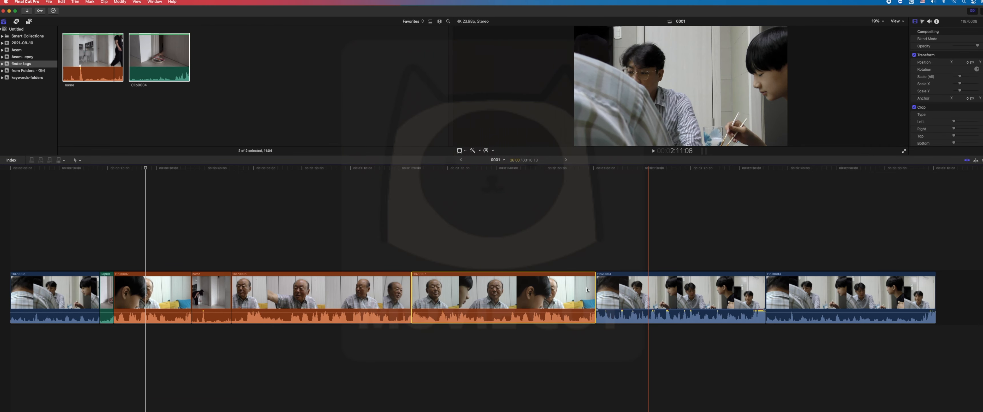
{"action": "left_click", "coordinate": [411, 290]}
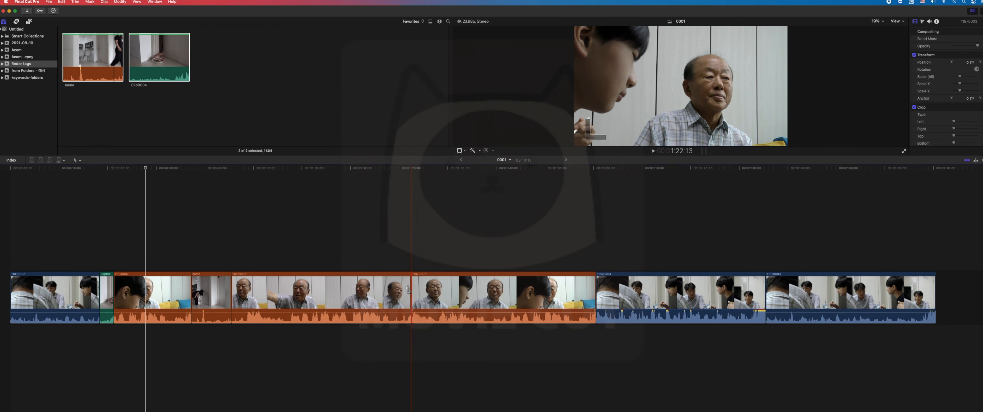
{"action": "left_click", "coordinate": [625, 290]}
{"action": "left_click", "coordinate": [798, 290]}
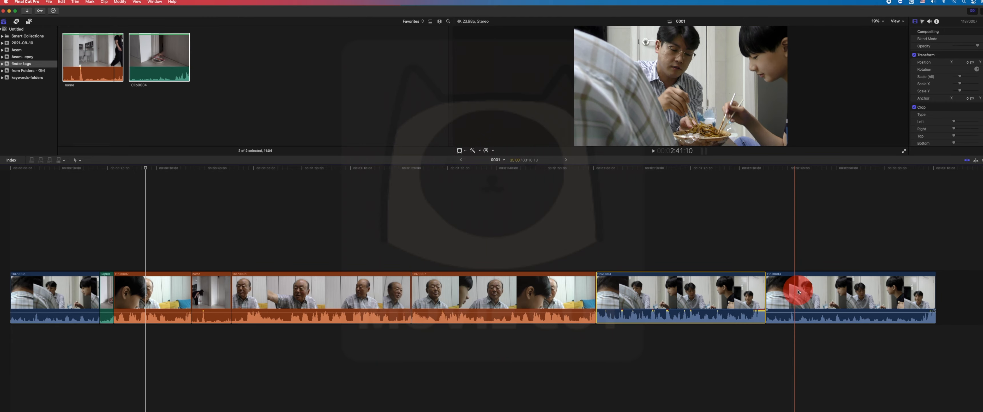
{"action": "left_click", "coordinate": [722, 291]}
Move the primary 11870008 segment behind the long 11870007 segment, directly before the 11870003 segment
{"action": "left_click", "coordinate": [355, 287]}
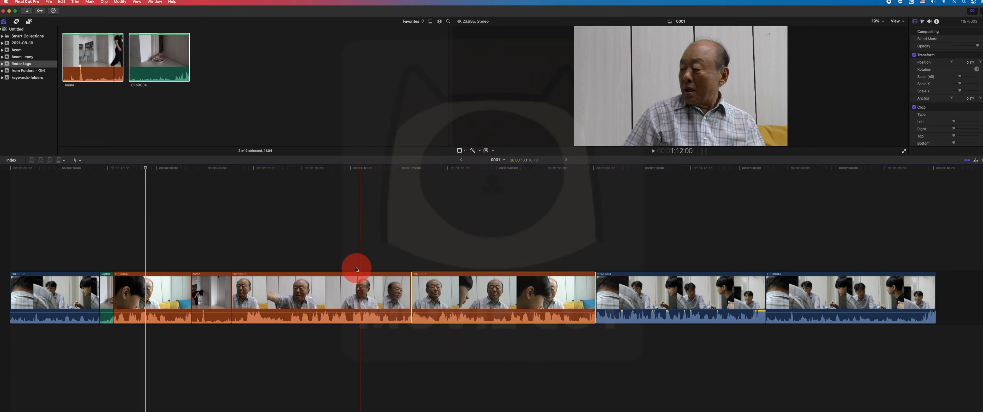
{"action": "key", "text": "super+4"}
{"action": "key", "text": "super+4"}
{"action": "left_click_drag", "start_coordinate": [339, 285], "coordinate": [443, 303]}
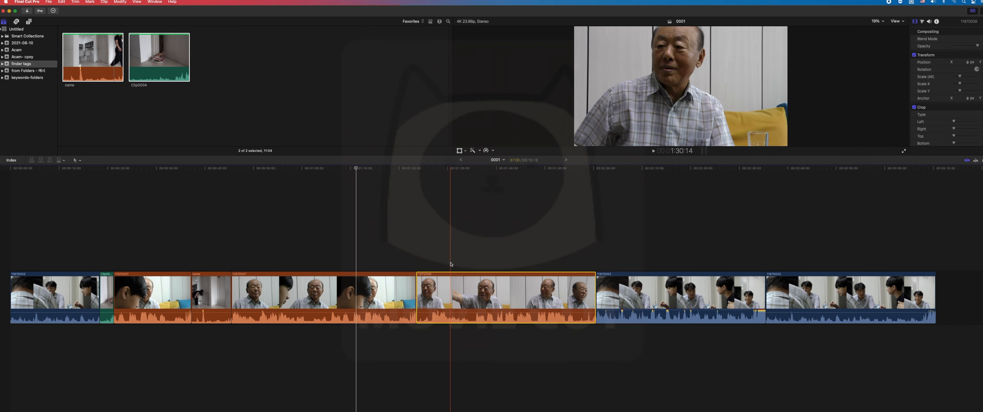
{"action": "key", "text": "space"}
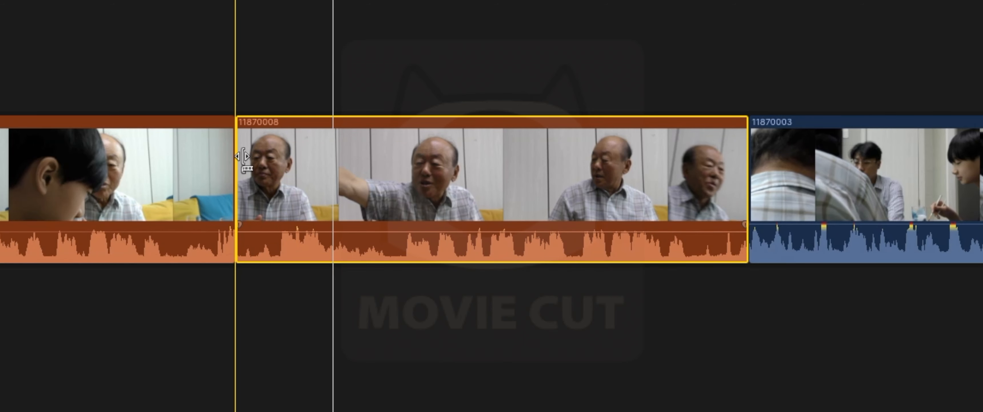
Ripple-trim the start of the 11870008 segment to a duration of about 31 seconds, check it, and extend the start back out fully
{"action": "left_click_drag", "start_coordinate": [244, 157], "coordinate": [323, 189]}
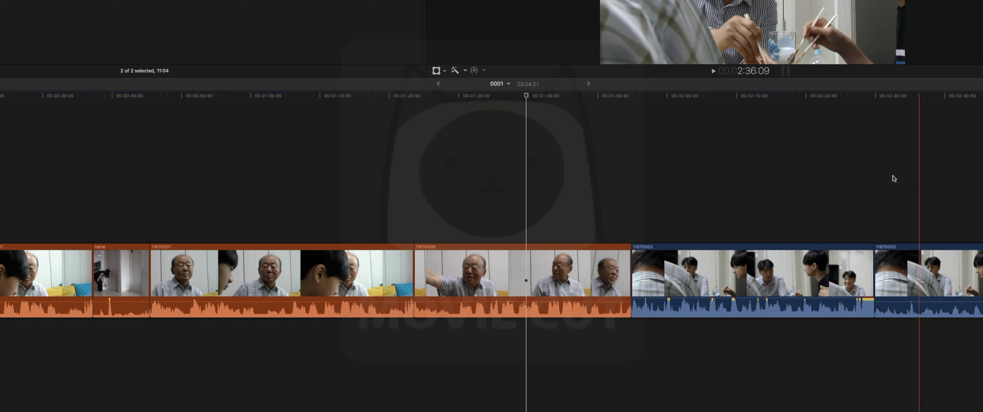
{"action": "left_click", "coordinate": [488, 186]}
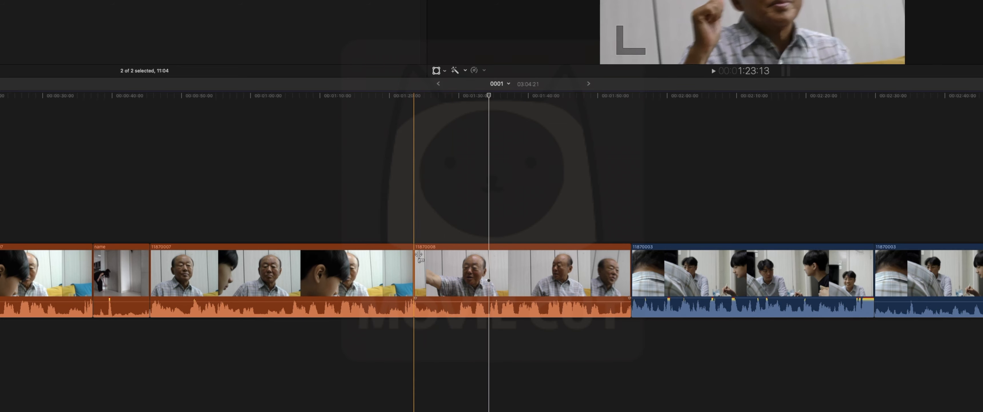
{"action": "left_click", "coordinate": [469, 267]}
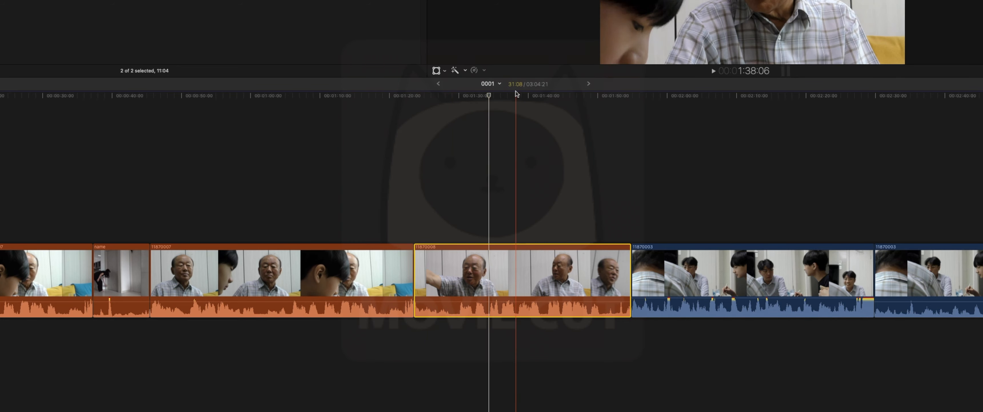
{"action": "left_click", "coordinate": [482, 165]}
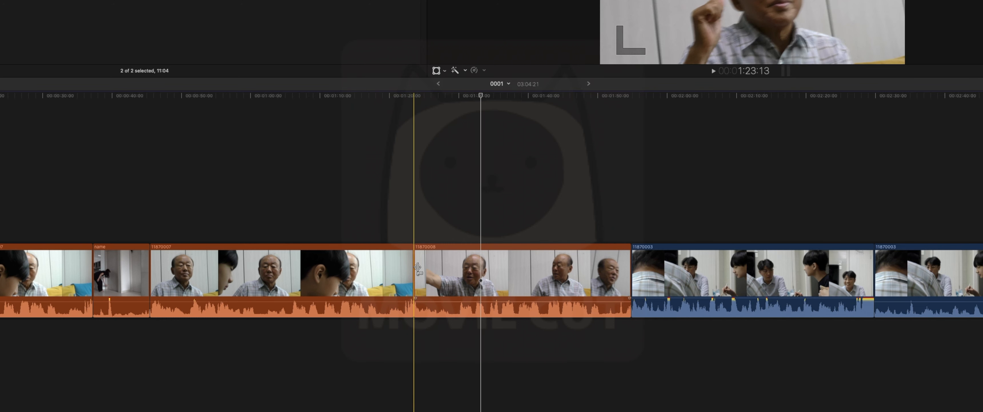
{"action": "left_click_drag", "start_coordinate": [418, 268], "coordinate": [285, 279]}
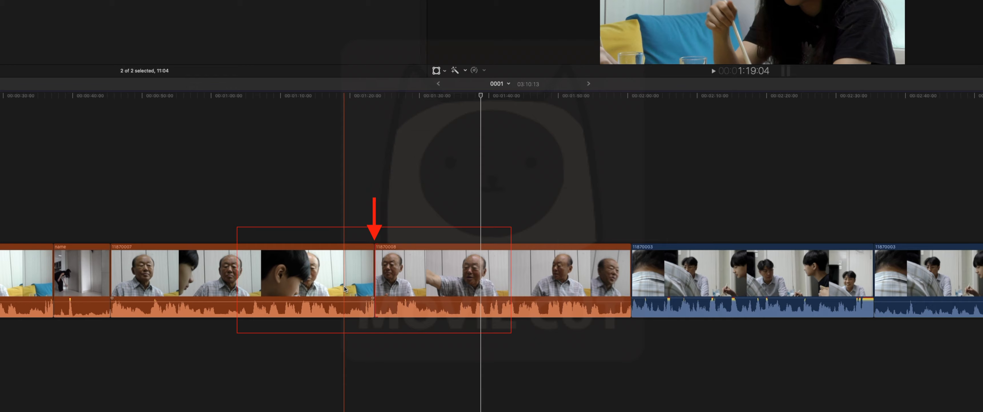
Place the playhead at the start of the 11870008 segment and try to extend its start point earlier
{"action": "left_click", "coordinate": [439, 180]}
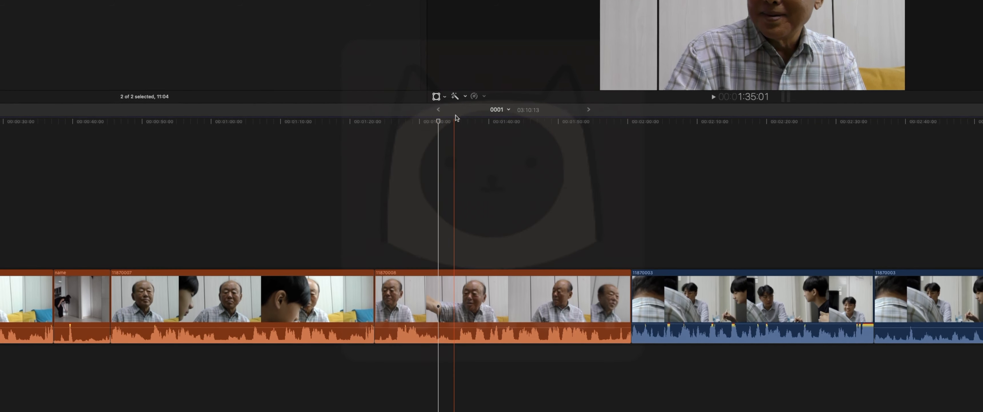
{"action": "left_click_drag", "start_coordinate": [433, 99], "coordinate": [424, 100]}
{"action": "left_click_drag", "start_coordinate": [426, 154], "coordinate": [374, 153]}
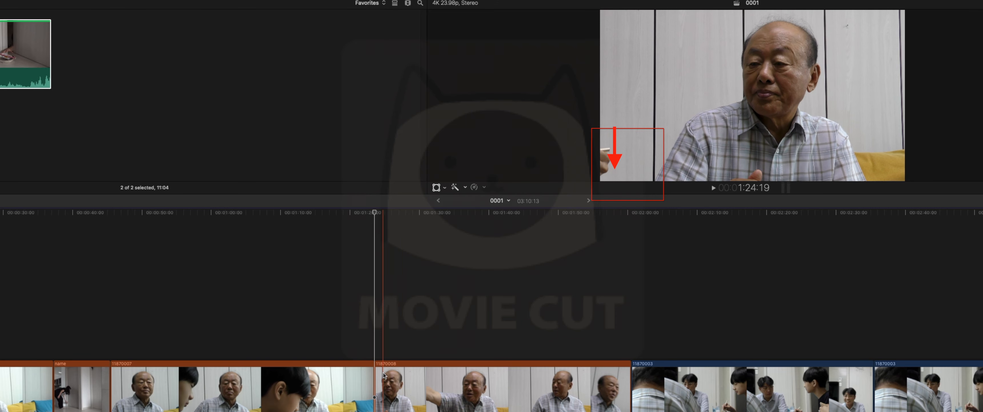
{"action": "left_click_drag", "start_coordinate": [378, 375], "coordinate": [356, 376]}
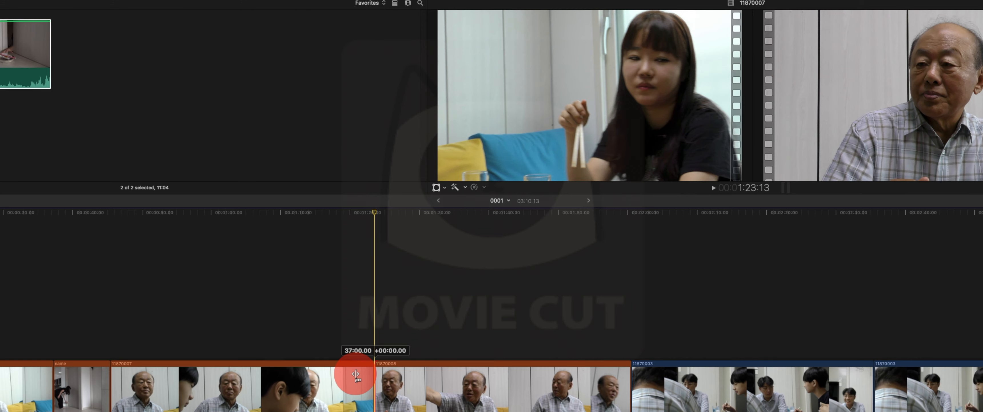
{"action": "left_click_drag", "start_coordinate": [356, 376], "coordinate": [351, 373]}
Place the playhead on the last frame of the 11870008 segment and try to extend its end point
{"action": "left_click", "coordinate": [579, 313]}
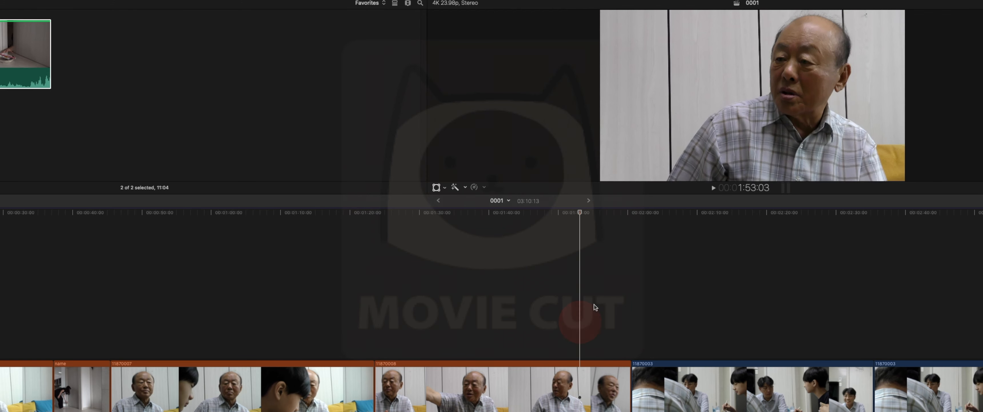
{"action": "left_click_drag", "start_coordinate": [602, 217], "coordinate": [631, 215]}
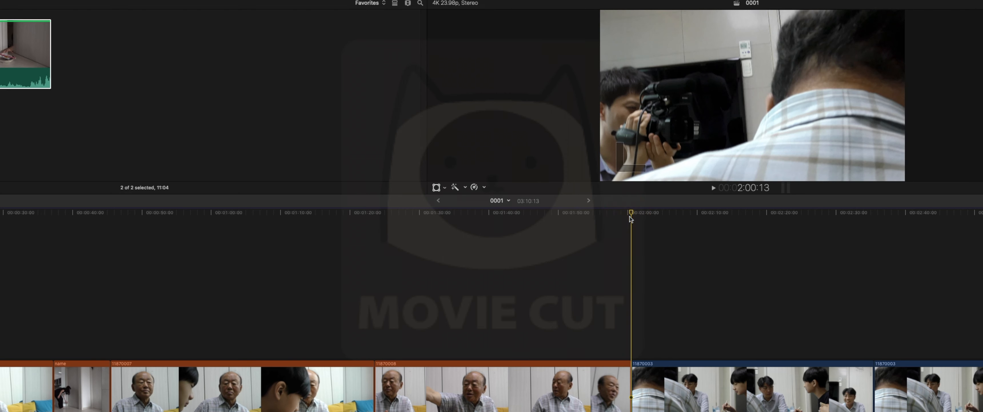
{"action": "key", "text": "Left"}
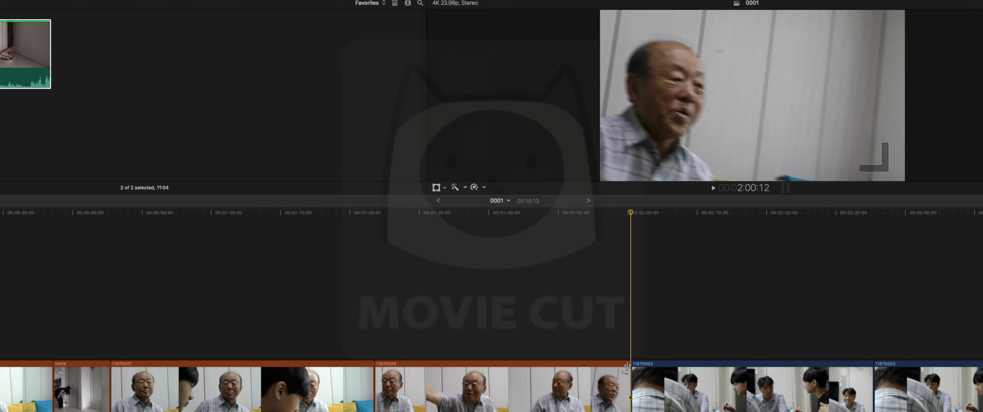
{"action": "left_click_drag", "start_coordinate": [628, 369], "coordinate": [680, 373]}
Ripple-trim about 6 seconds off the start of the 11870008 segment, and shorten its end and extend it back out fully
{"action": "left_click", "coordinate": [503, 370]}
{"action": "left_click_drag", "start_coordinate": [375, 374], "coordinate": [420, 375]}
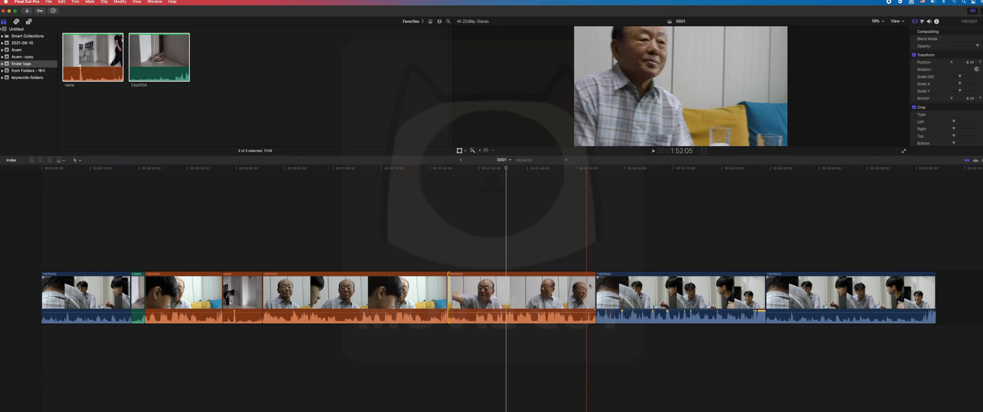
{"action": "left_click_drag", "start_coordinate": [594, 285], "coordinate": [490, 284]}
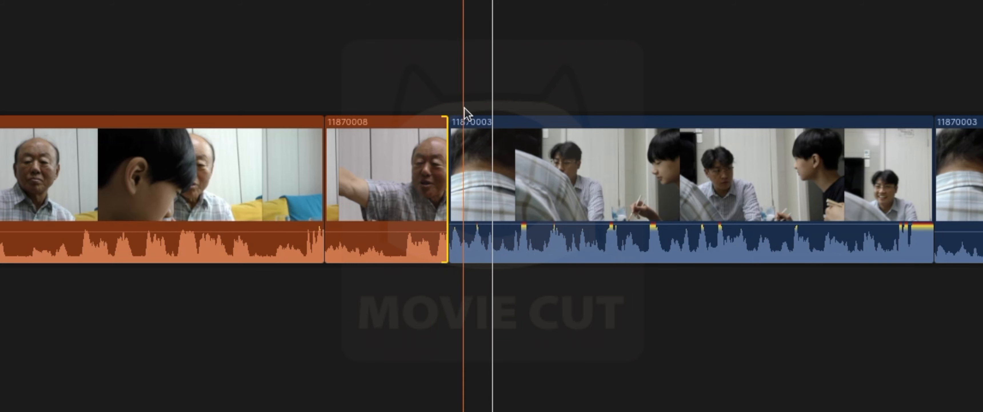
{"action": "left_click_drag", "start_coordinate": [443, 145], "coordinate": [748, 147]}
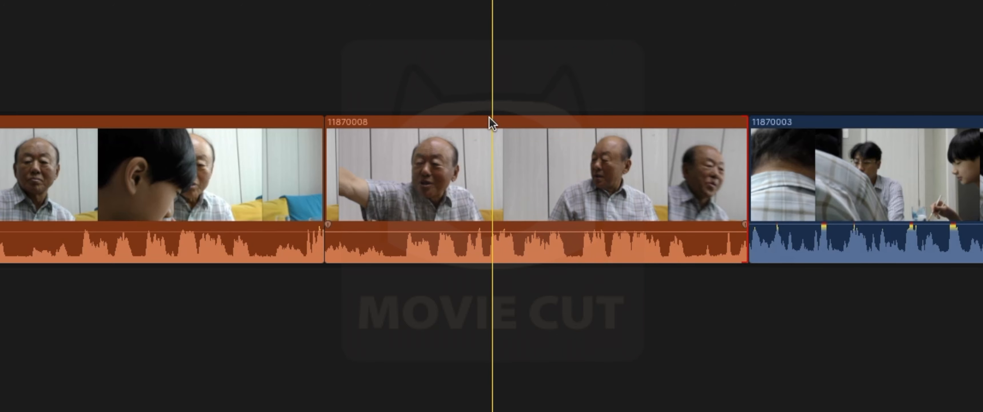
Shorten the 11870007 and 11870008 segments with ripple trims at their shared edit point, and place the playhead in the end of 11870007
{"action": "left_click", "coordinate": [492, 109]}
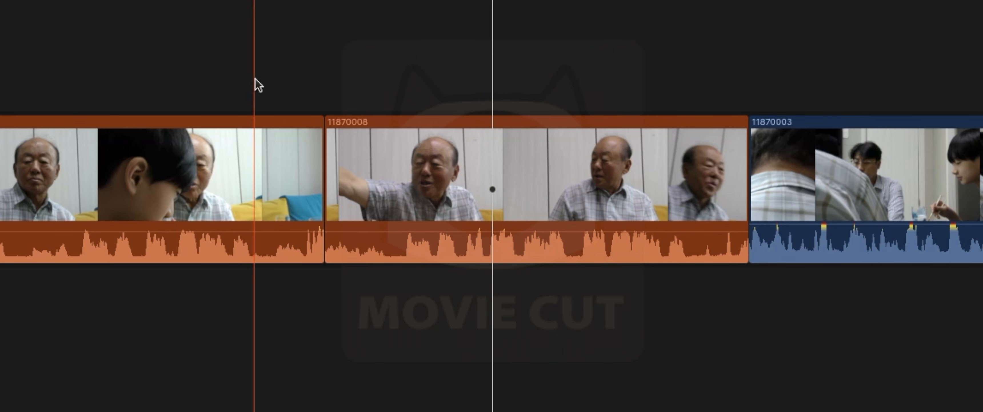
{"action": "scroll", "coordinate": [255, 83], "scroll_direction": "left", "scroll_amount": 5}
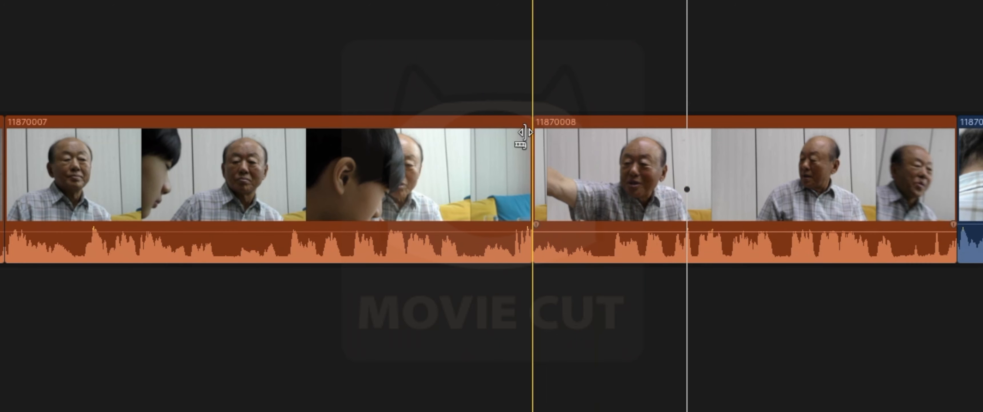
{"action": "left_click_drag", "start_coordinate": [532, 149], "coordinate": [457, 150]}
{"action": "left_click", "coordinate": [450, 90]}
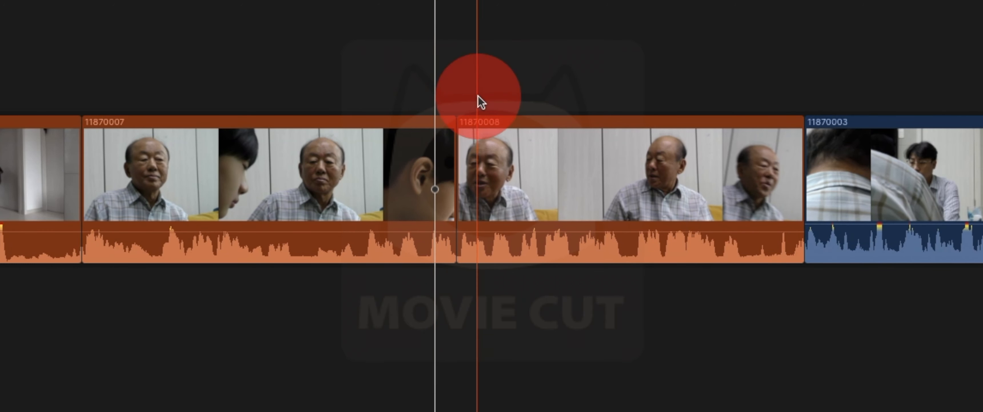
In the precision editor for the cut between 11870007 and 11870008, trim the end of 11870007 slightly and extend the start of 11870008 earlier
{"action": "double_click", "coordinate": [460, 141]}
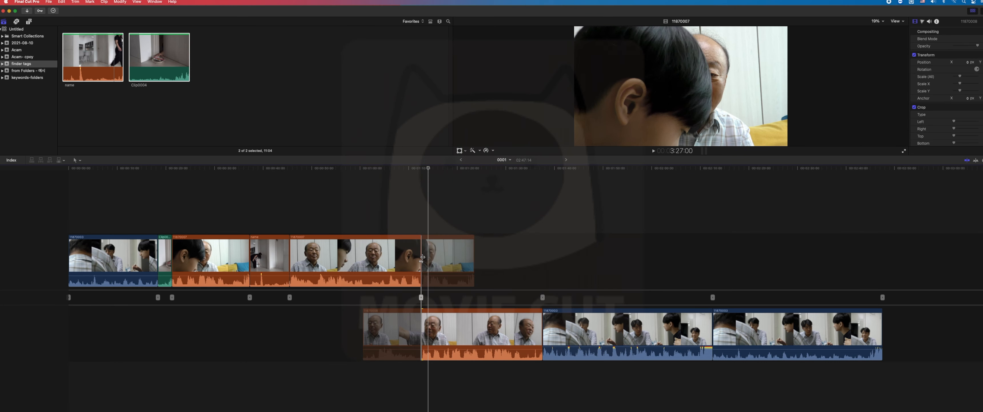
{"action": "mouse_move", "coordinate": [421, 258]}
{"action": "left_mouse_down"}
{"action": "mouse_move", "coordinate": [390, 257]}
{"action": "mouse_move", "coordinate": [420, 259]}
{"action": "left_mouse_up"}
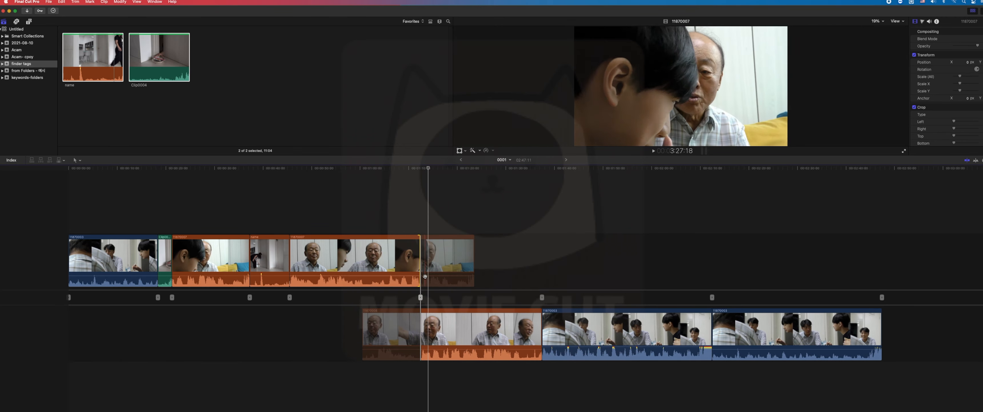
{"action": "mouse_move", "coordinate": [425, 315]}
{"action": "left_mouse_down"}
{"action": "mouse_move", "coordinate": [397, 324]}
{"action": "mouse_move", "coordinate": [411, 324]}
{"action": "left_mouse_up"}
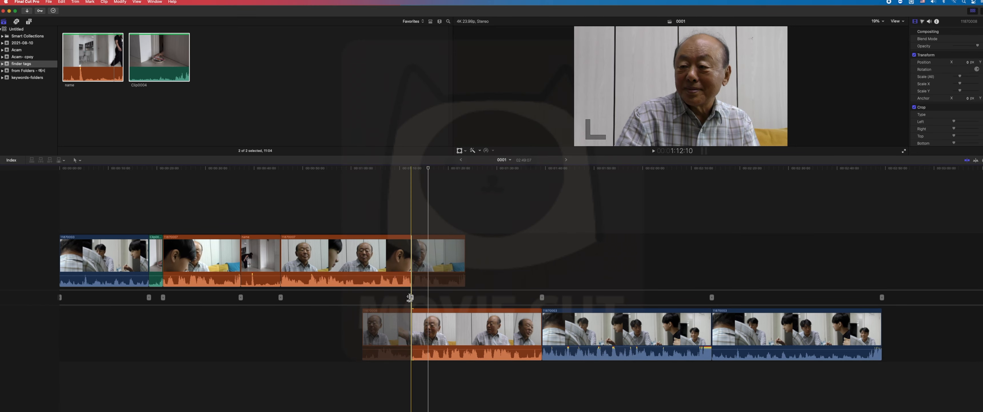
Roll the edit point between 11870007 and 11870008 earlier to 1:08:19, close the precision editor, and reopen and close it once more
{"action": "mouse_move", "coordinate": [410, 297]}
{"action": "left_mouse_down"}
{"action": "mouse_move", "coordinate": [385, 295]}
{"action": "mouse_move", "coordinate": [400, 296]}
{"action": "mouse_move", "coordinate": [392, 295]}
{"action": "left_mouse_up"}
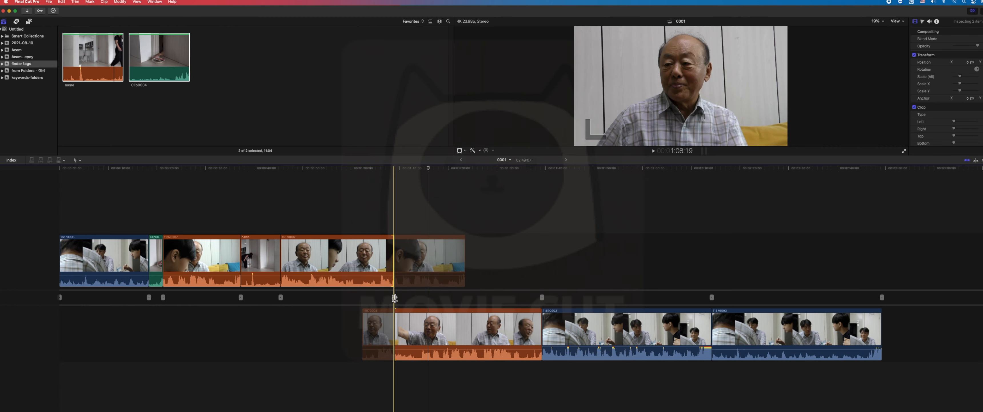
{"action": "double_click", "coordinate": [395, 297]}
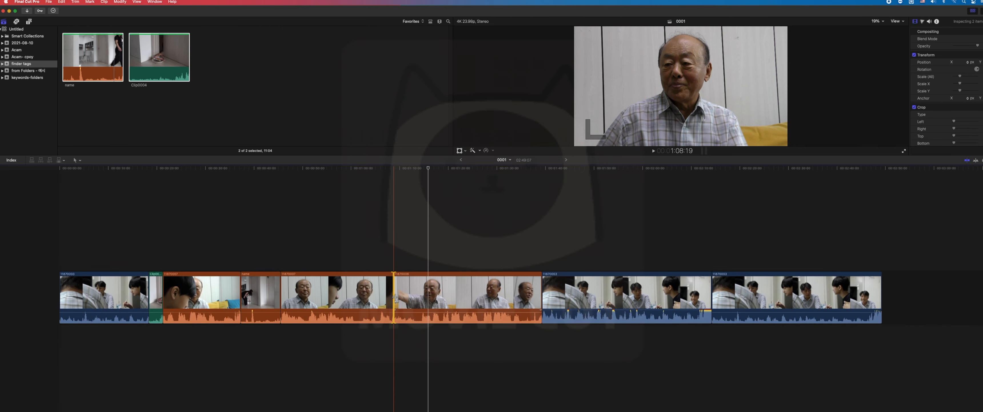
{"action": "double_click", "coordinate": [394, 297]}
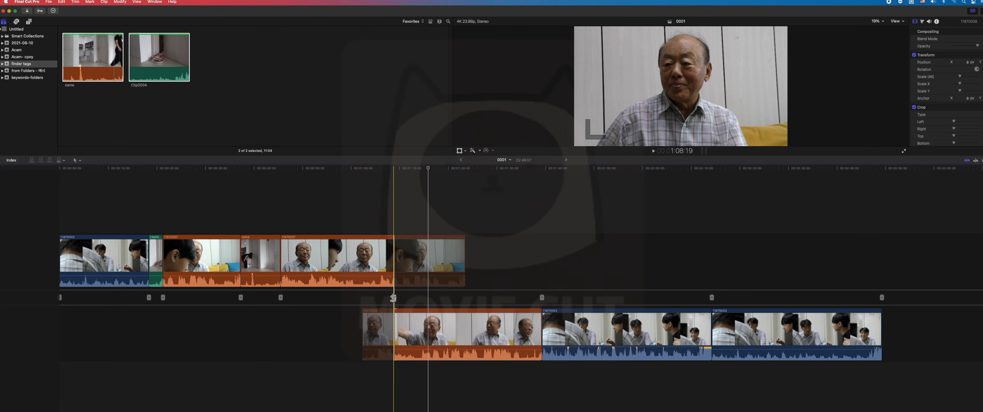
{"action": "key", "text": "Return"}
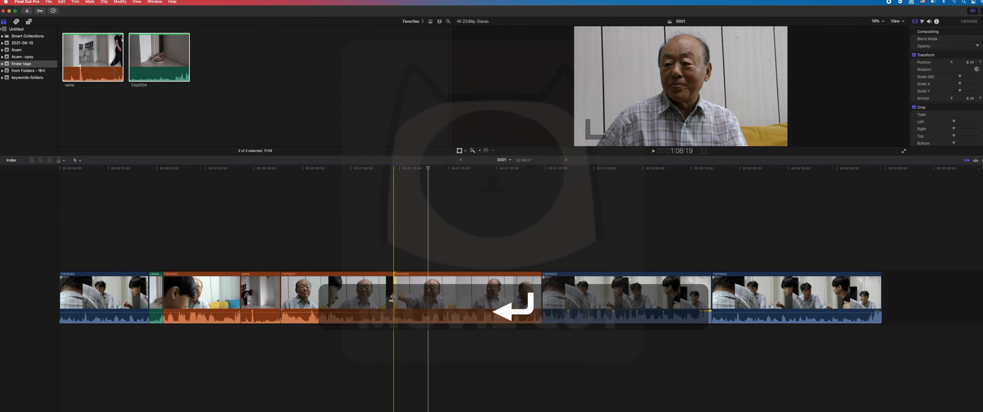
Place the playhead inside the 11870008 segment and move it backward and forward through the timeline's edit points
{"action": "left_click", "coordinate": [453, 222]}
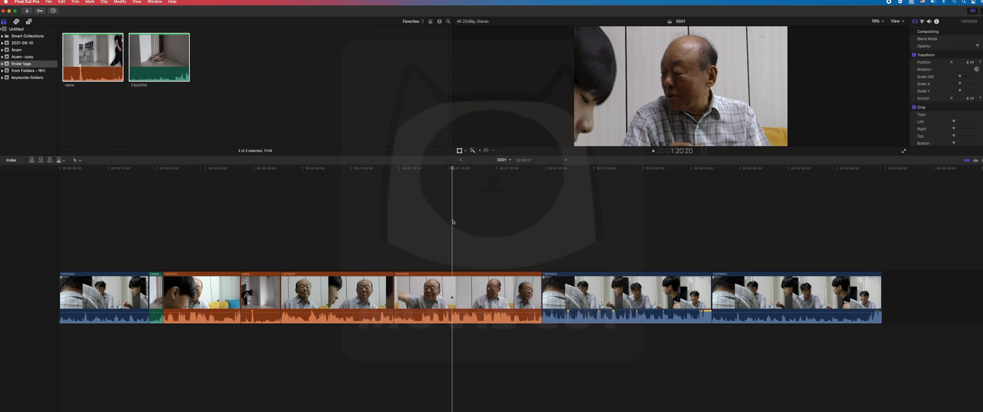
{"action": "key", "text": "Up"}
{"action": "key", "text": "Up"}
{"action": "key", "text": "Up"}
{"action": "key", "text": "Up"}
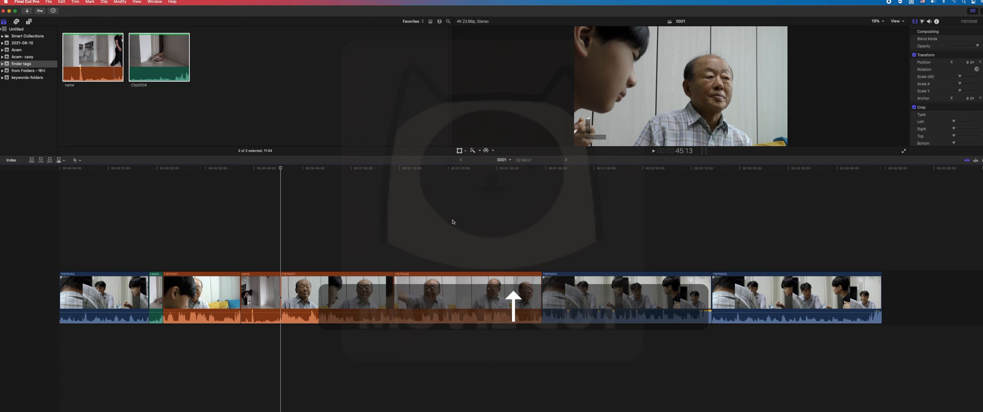
{"action": "key", "text": "Up"}
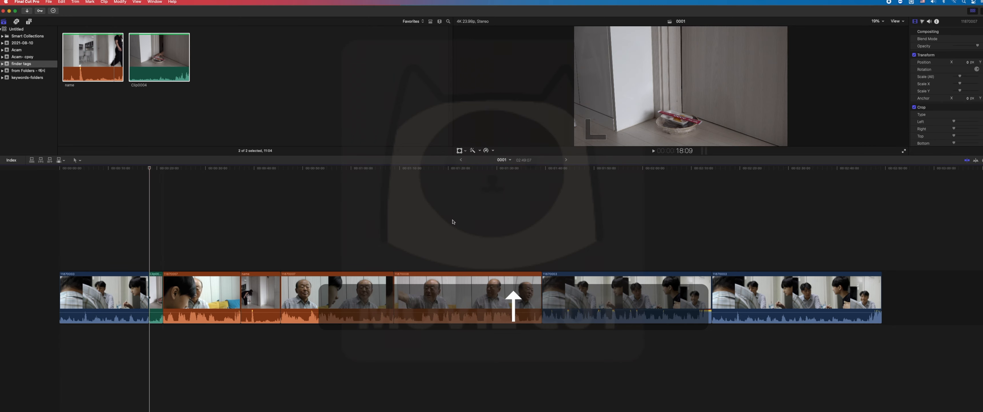
{"action": "key", "text": "Up"}
{"action": "key", "text": "Down"}
{"action": "key", "text": "Down"}
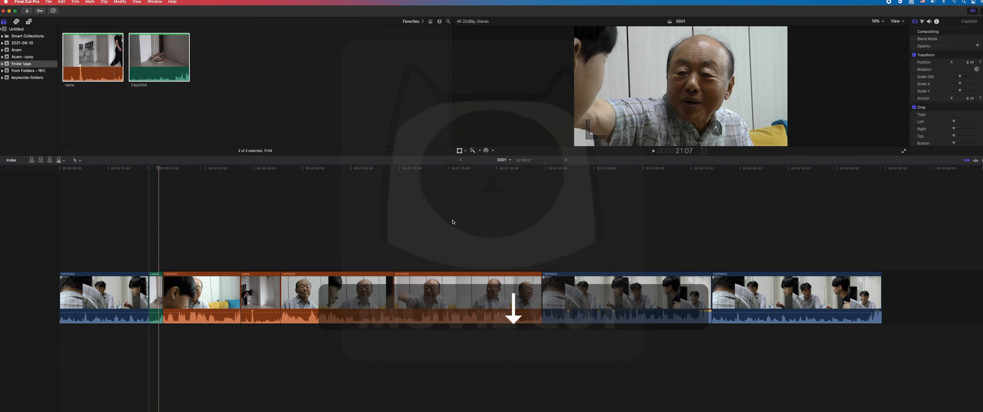
{"action": "key", "text": "Down"}
{"action": "key", "text": "Down"}
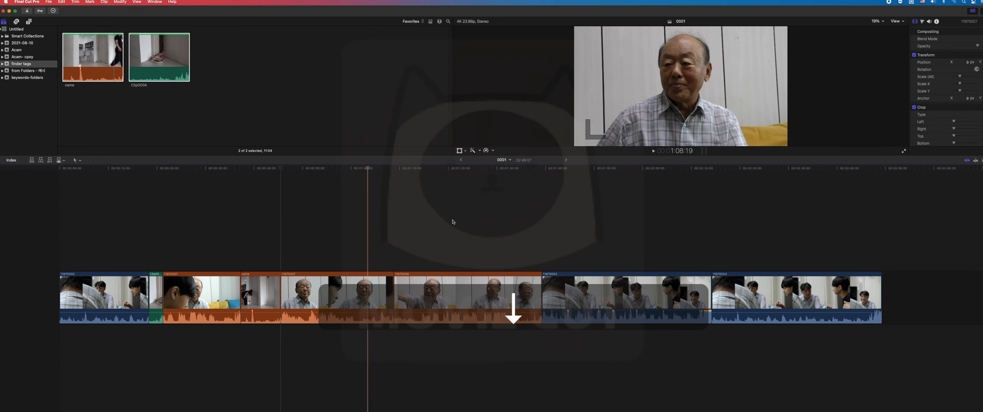
{"action": "key", "text": "Down"}
{"action": "key", "text": "Down"}
{"action": "key", "text": "Down"}
{"action": "key", "text": "Up"}
{"action": "key", "text": "Down"}
{"action": "key", "text": "Up"}
{"action": "key", "text": "Up"}
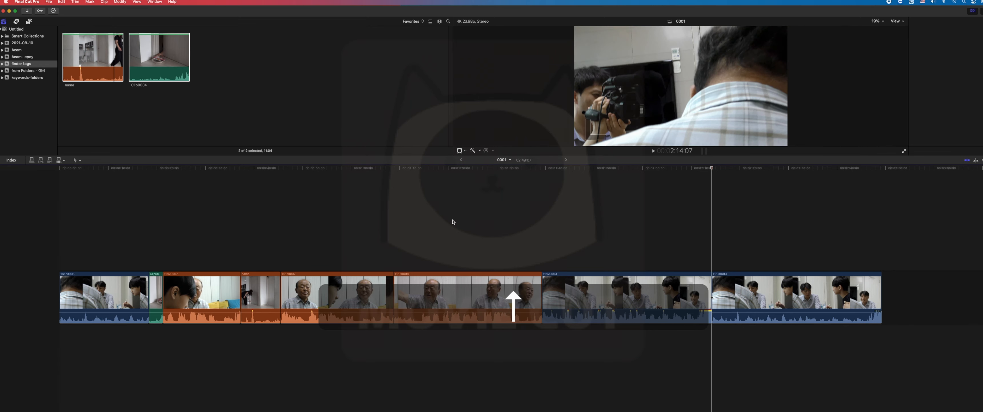
{"action": "key", "text": "Up"}
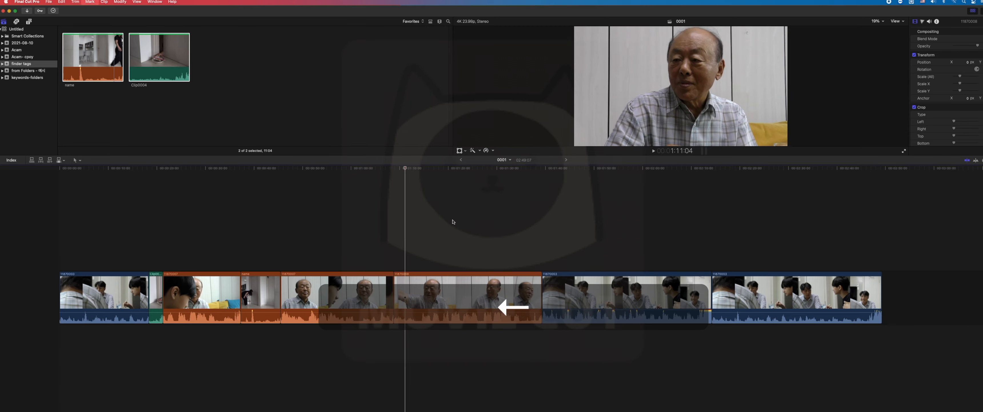
Step the playhead backward inside the 11870008 segment, play and pause it, and play it in reverse and stop
{"action": "key", "text": "Left"}
{"action": "key", "text": "Left"}
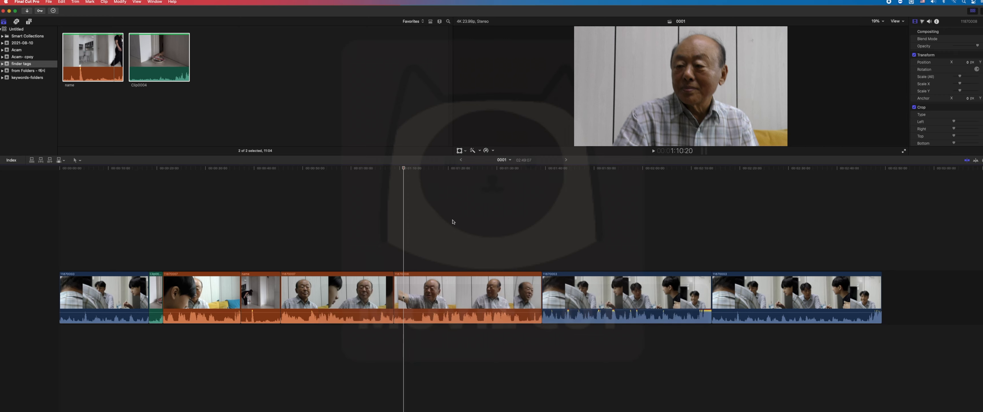
{"action": "key", "text": "space"}
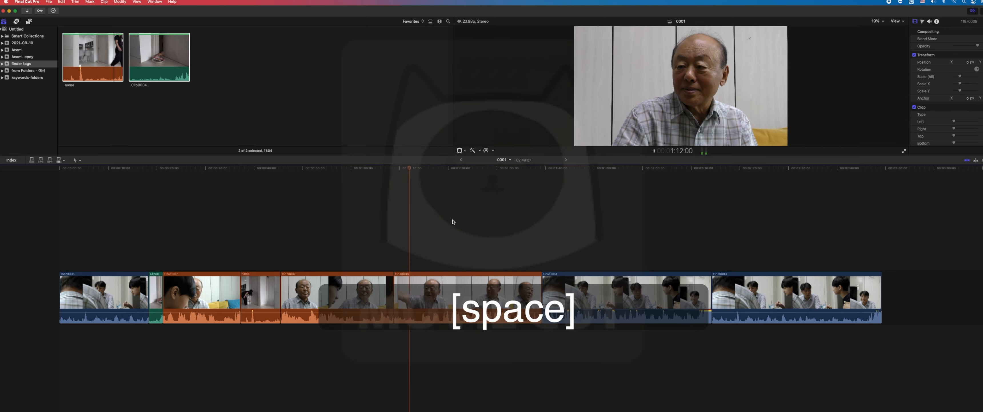
{"action": "key", "text": "space"}
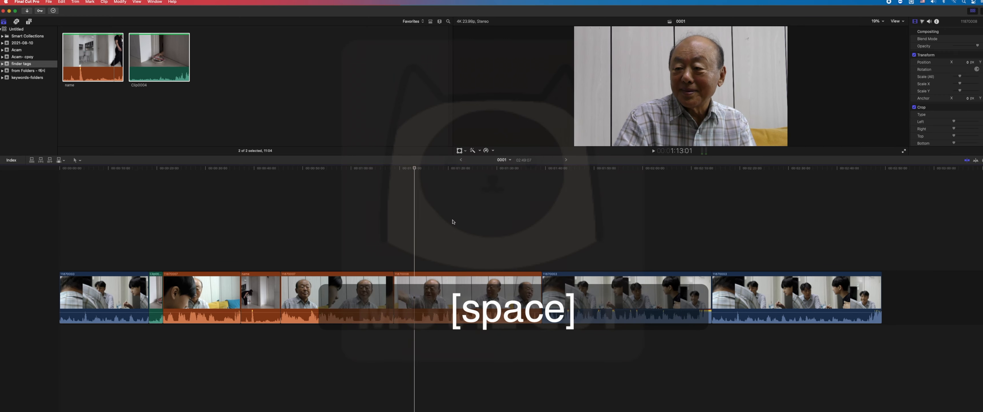
{"action": "key", "text": "j"}
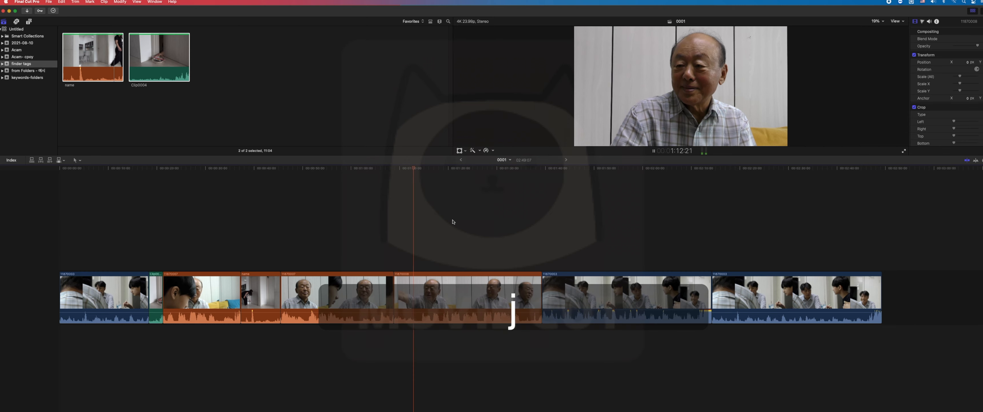
{"action": "key", "text": "k"}
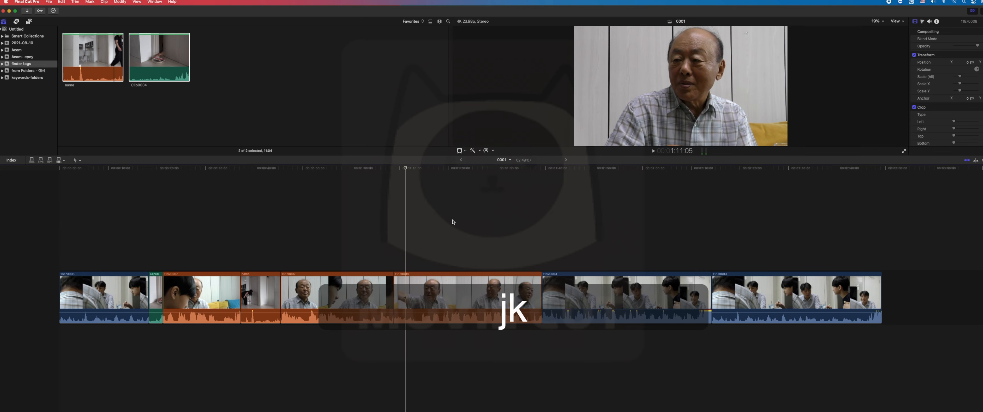
Play the 11870008 segment forward at progressively faster speeds and stop near its end
{"action": "key", "text": "l"}
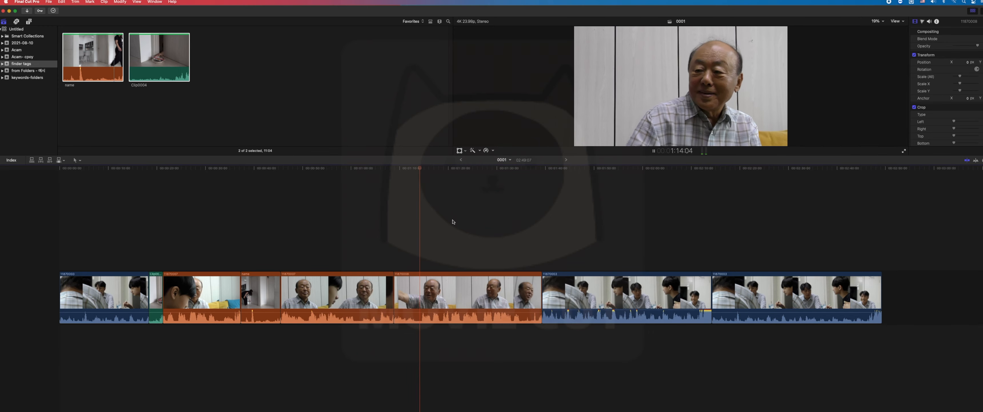
{"action": "key", "text": "l"}
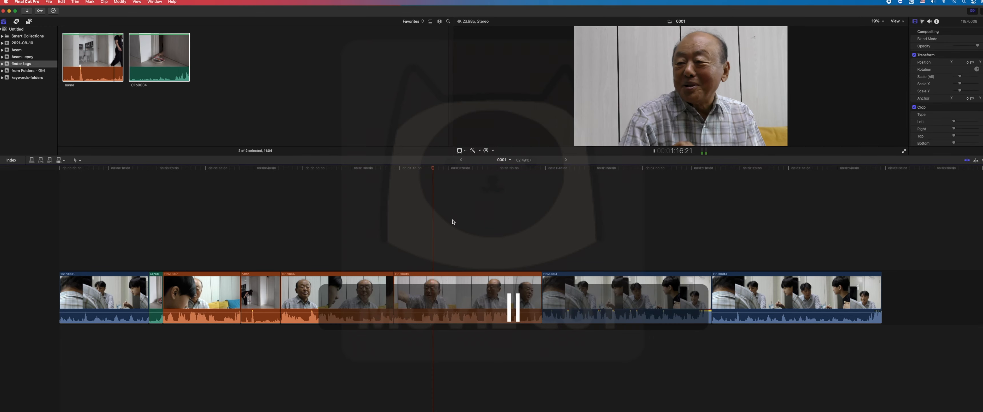
{"action": "key", "text": "l"}
{"action": "key", "text": "l"}
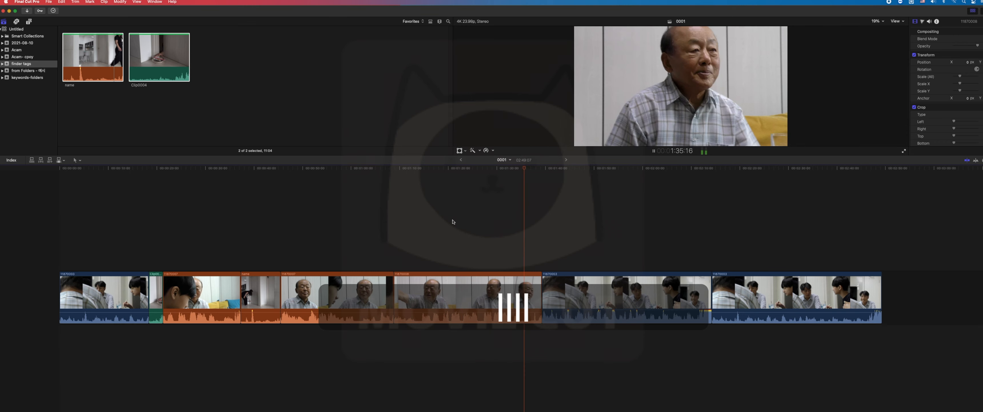
{"action": "key", "text": "space"}
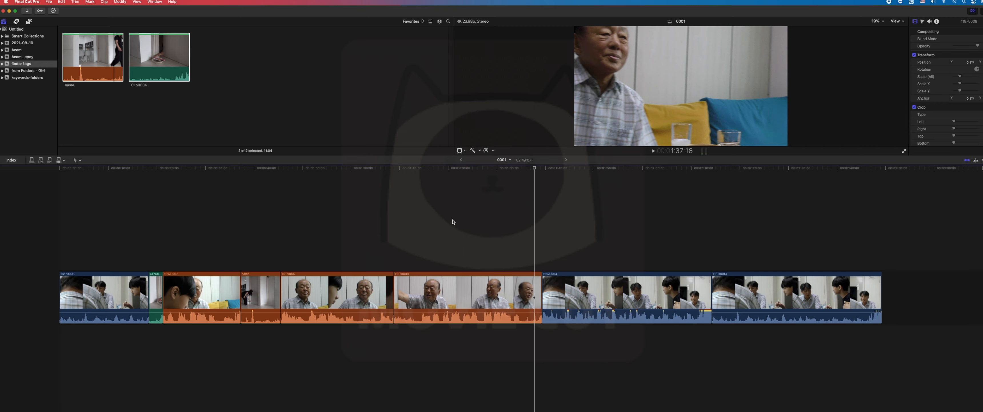
Move the playhead between the neighbouring edit points to the start of 11870008, check the edge selection there, and clear it
{"action": "key", "text": "Up"}
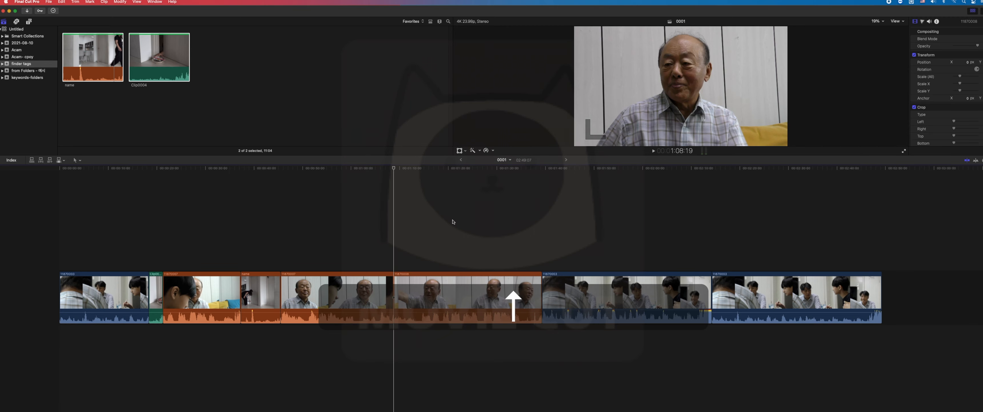
{"action": "key", "text": "Left"}
{"action": "key", "text": "Right"}
{"action": "key", "text": "Up"}
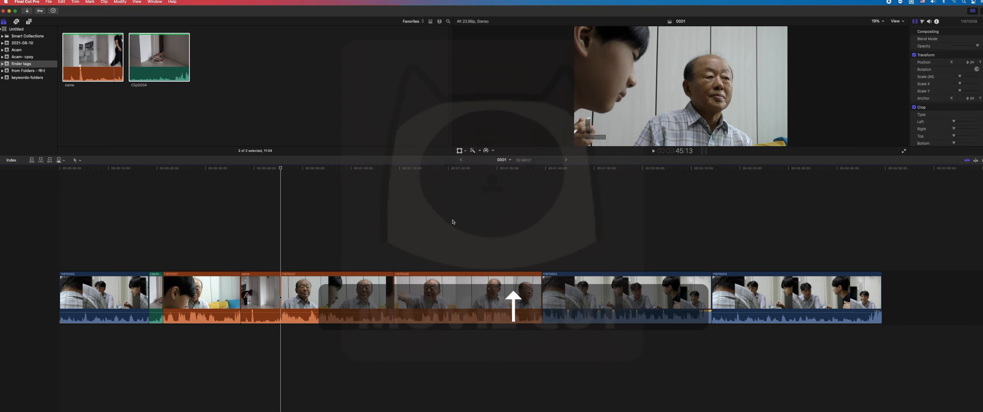
{"action": "key", "text": "Down"}
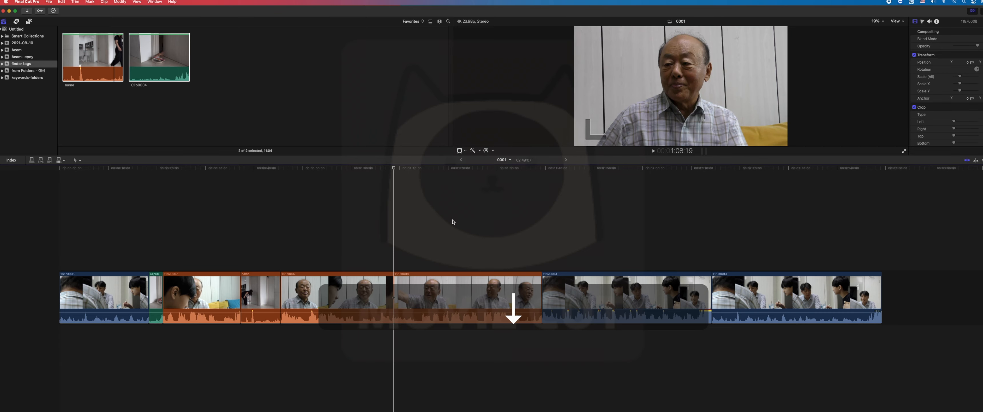
{"action": "left_click", "coordinate": [395, 281]}
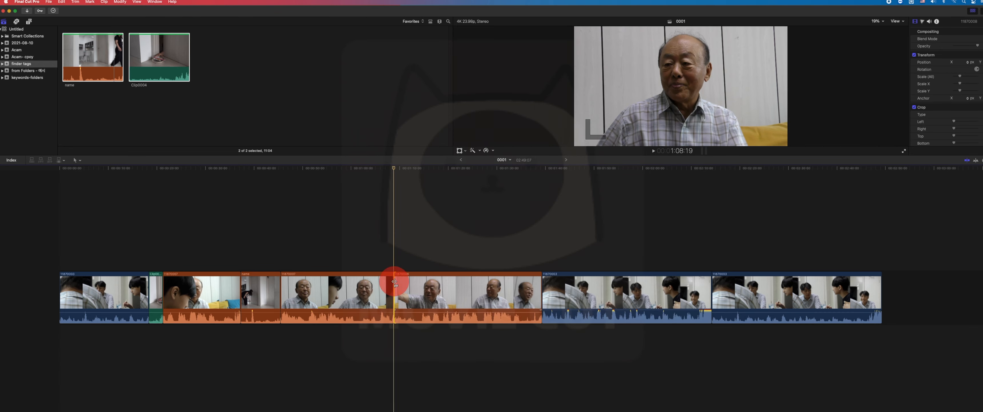
{"action": "left_click", "coordinate": [398, 257]}
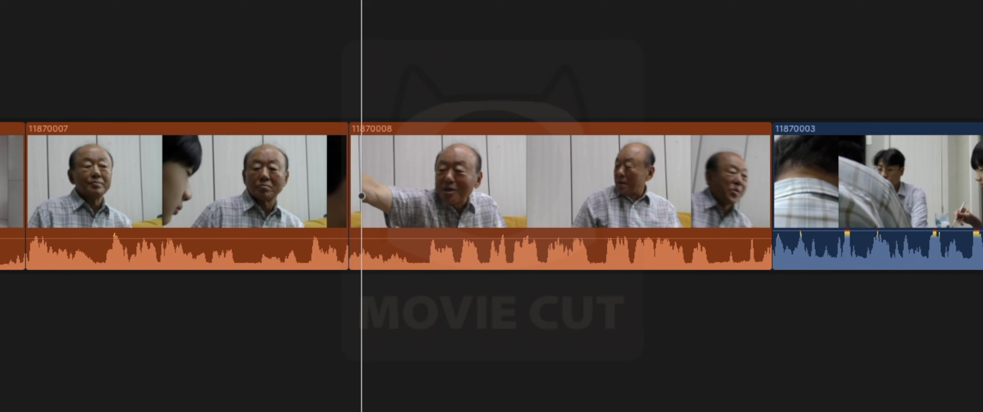
Move the playhead to the edit between 11870007 and 11870008, and switch the edge selection from the end of 11870007 to the start of 11870008
{"action": "key", "text": "Up"}
{"action": "key", "text": "Up"}
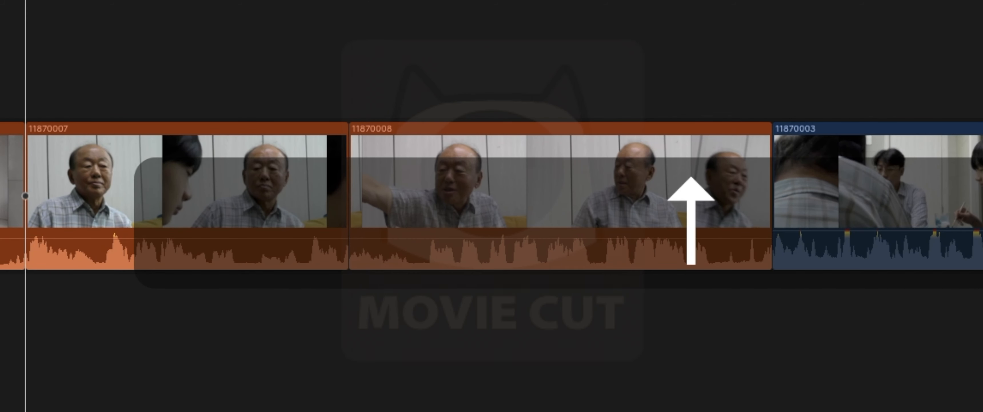
{"action": "key", "text": "Down"}
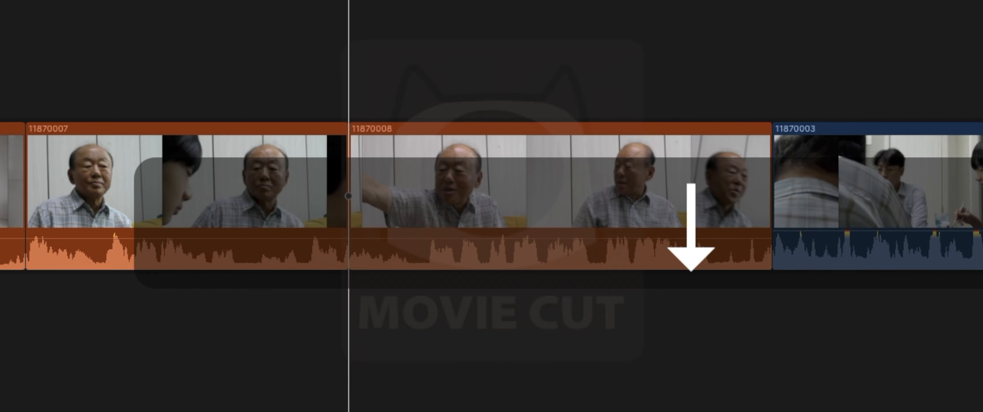
{"action": "key", "text": "bracketleft"}
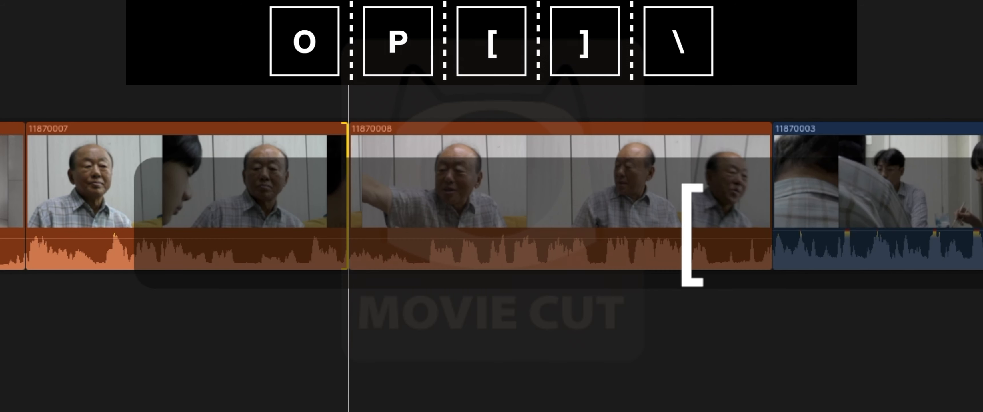
{"action": "key", "text": "bracketright"}
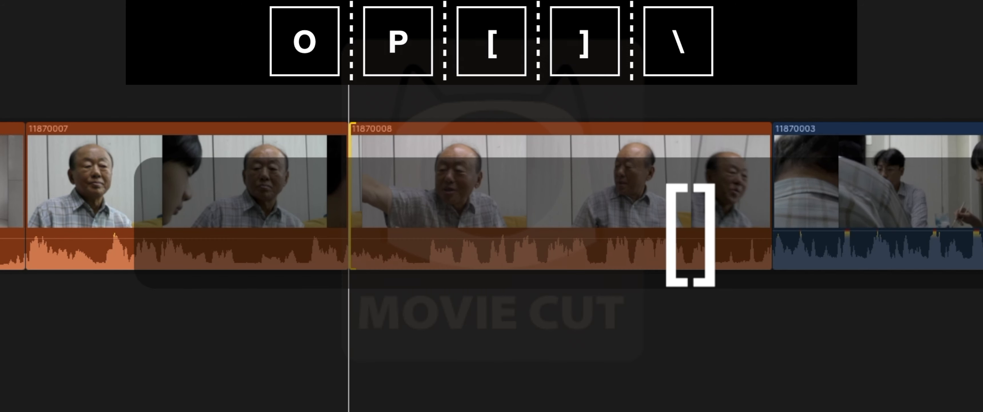
{"action": "key", "text": "bracketleft"}
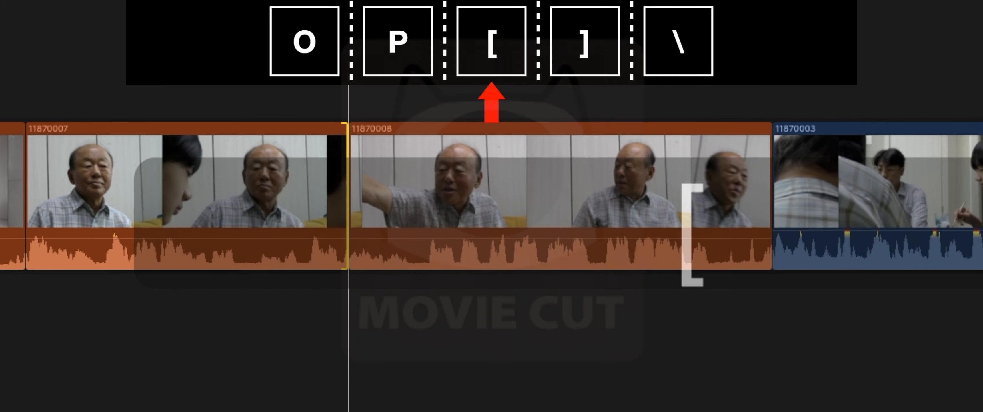
{"action": "key", "text": "bracketright"}
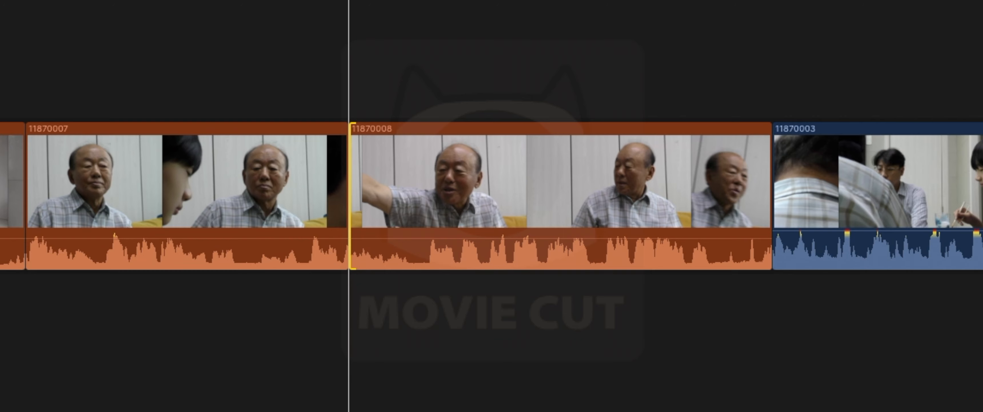
Ripple the start of 11870008 earlier frame by frame, and trim it inward past its original start
{"action": "key", "text": "comma"}
{"action": "key", "text": "comma"}
{"action": "key", "text": "comma"}
{"action": "key", "text": "comma"}
{"action": "key", "text": "comma"}
{"action": "key", "text": "comma"}
{"action": "key", "text": "comma"}
{"action": "key", "text": "comma"}
{"action": "key", "text": "comma"}
{"action": "key", "text": "comma"}
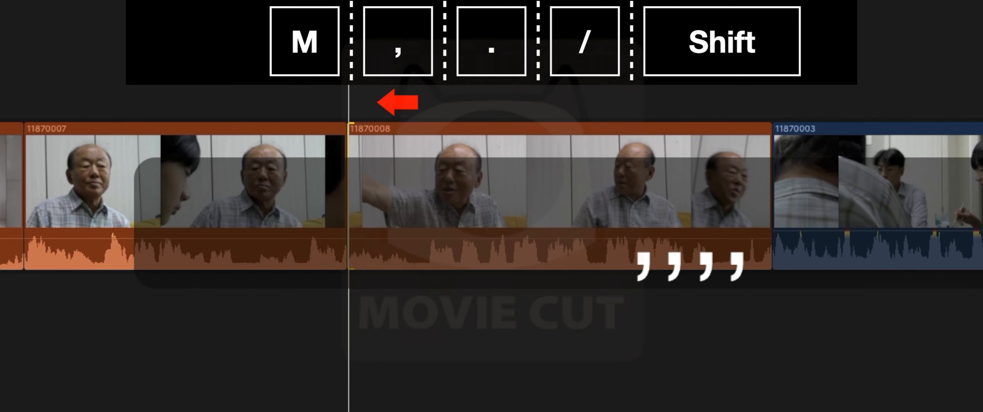
{"action": "key", "text": "period"}
{"action": "key", "text": "period"}
{"action": "key", "text": "period"}
{"action": "key", "text": "period"}
{"action": "key", "text": "period"}
{"action": "key", "text": "period"}
{"action": "key", "text": "period"}
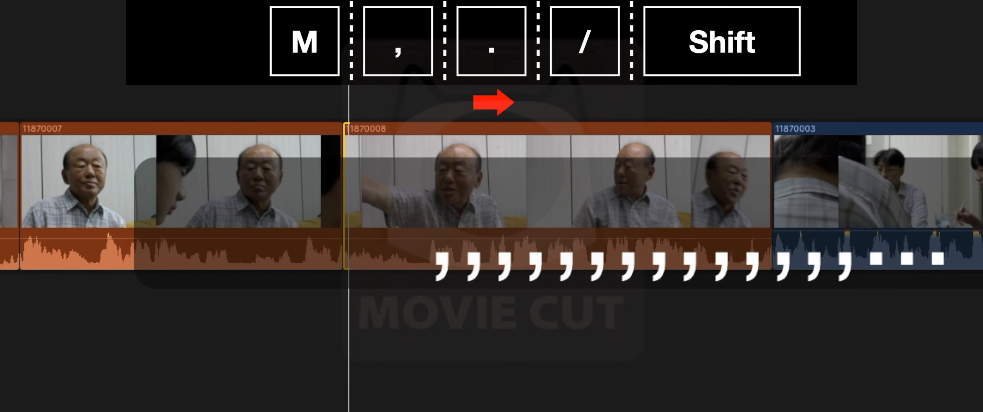
{"action": "key", "text": "period"}
{"action": "key", "text": "period"}
{"action": "key", "text": "period"}
{"action": "key", "text": "period"}
{"action": "key", "text": "period"}
{"action": "key", "text": "period"}
{"action": "key", "text": "period"}
{"action": "key", "text": "period"}
{"action": "key", "text": "period"}
{"action": "key", "text": "period"}
{"action": "key", "text": "period"}
{"action": "key", "text": "period"}
{"action": "key", "text": "period"}
{"action": "key", "text": "period"}
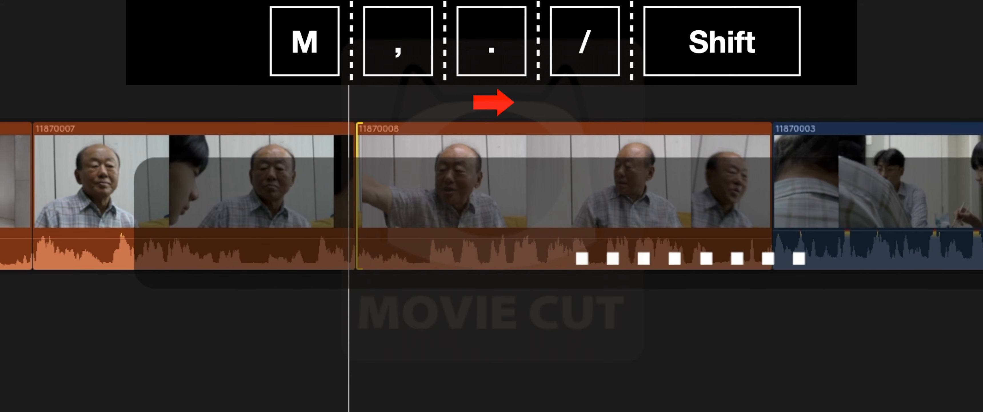
Extend the start of 11870008 by rippling its selected edge earlier frame by frame
{"action": "key", "text": "comma"}
{"action": "key", "text": "comma"}
{"action": "key", "text": "comma"}
{"action": "key", "text": "comma"}
{"action": "key", "text": "comma"}
{"action": "key", "text": "comma"}
{"action": "key", "text": "comma"}
{"action": "key", "text": "comma"}
{"action": "key", "text": "comma"}
{"action": "key", "text": "comma"}
{"action": "key", "text": "comma"}
{"action": "key", "text": "comma"}
{"action": "key", "text": "comma"}
{"action": "key", "text": "comma"}
{"action": "key", "text": "comma"}
{"action": "key", "text": "comma"}
{"action": "key", "text": "comma"}
{"action": "key", "text": "comma"}
{"action": "key", "text": "comma"}
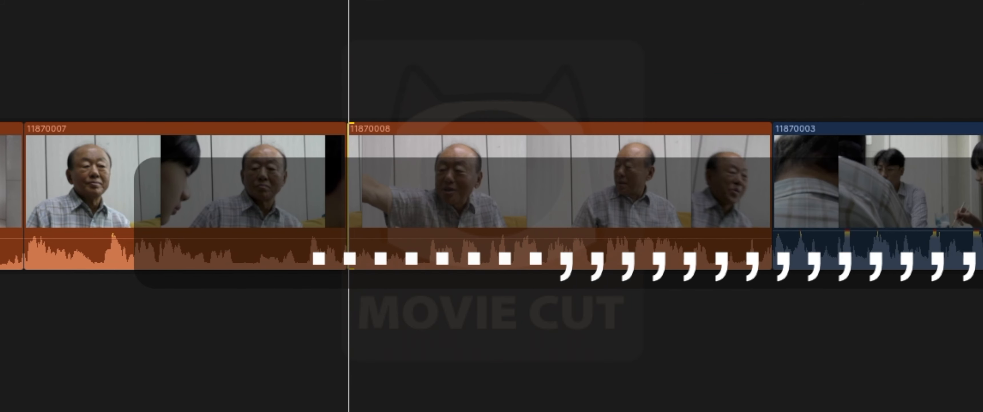
Move the playhead back and forth between the edit points at the start of 11870007 and the start of 11870008
{"action": "key", "text": "Up"}
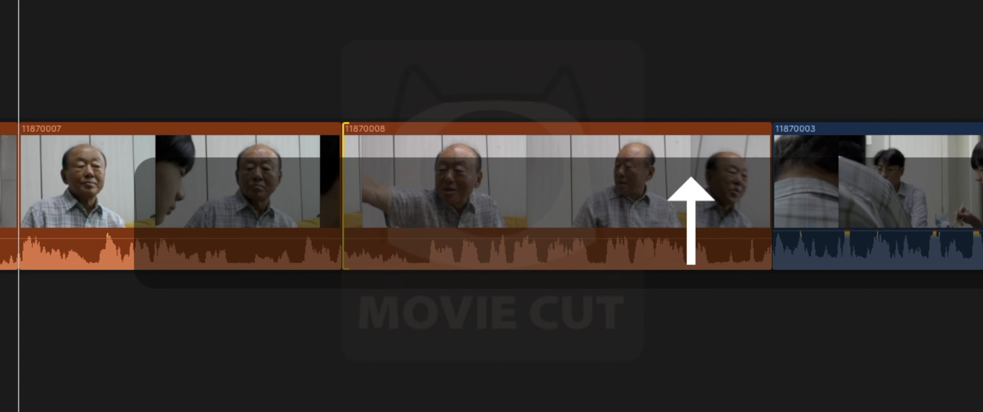
{"action": "key", "text": "Down"}
{"action": "key", "text": "Up"}
{"action": "key", "text": "Down"}
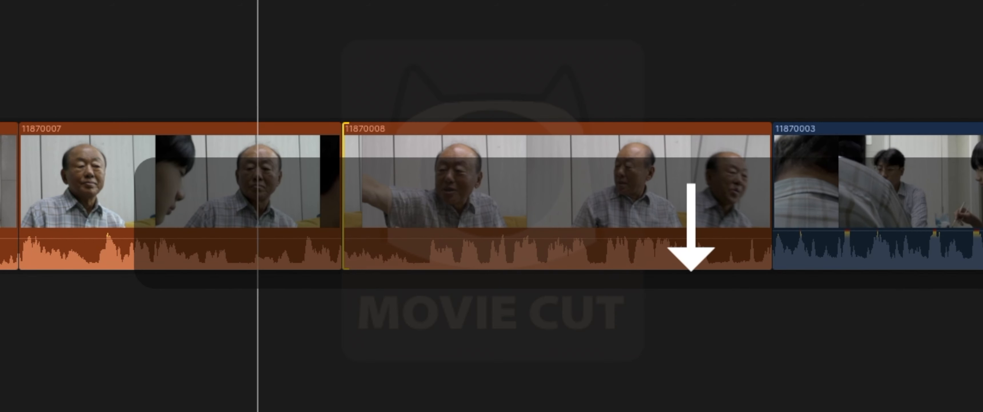
{"action": "key", "text": "Up"}
{"action": "key", "text": "Down"}
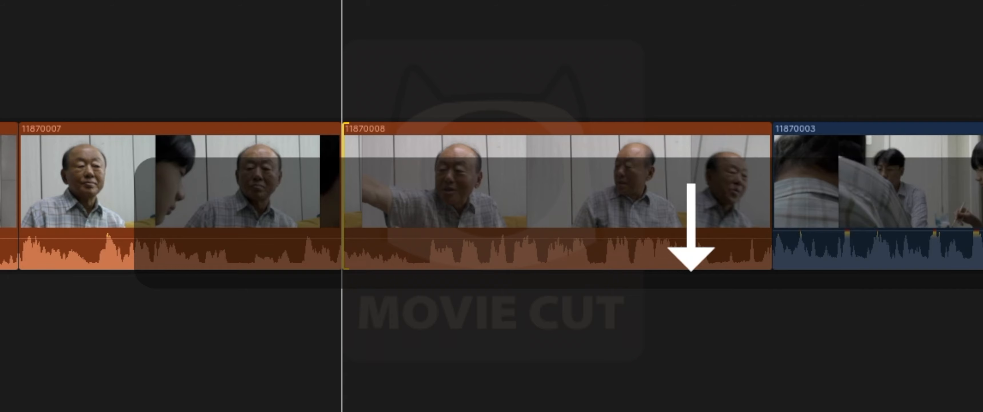
Roll the edit between 11870007 and 11870008 later in the precision editor, and close the editor
{"action": "double_click", "coordinate": [341, 197]}
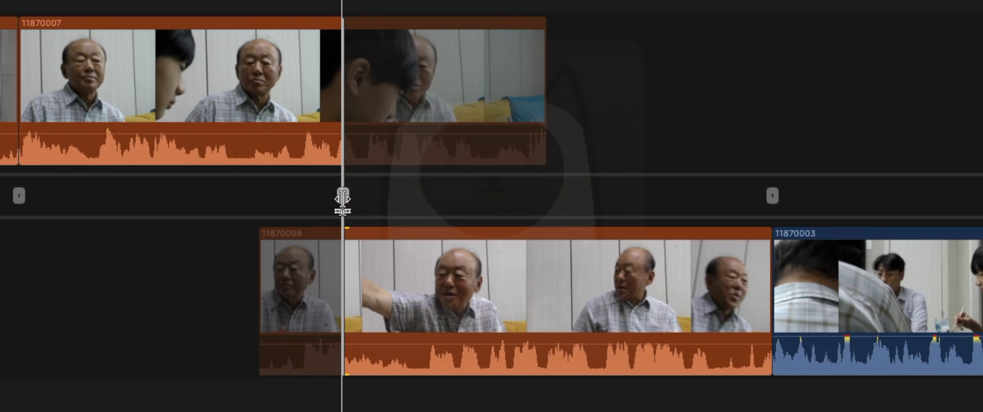
{"action": "left_click_drag", "start_coordinate": [341, 198], "coordinate": [362, 193]}
{"action": "left_click", "coordinate": [361, 187]}
{"action": "key", "text": "Return"}
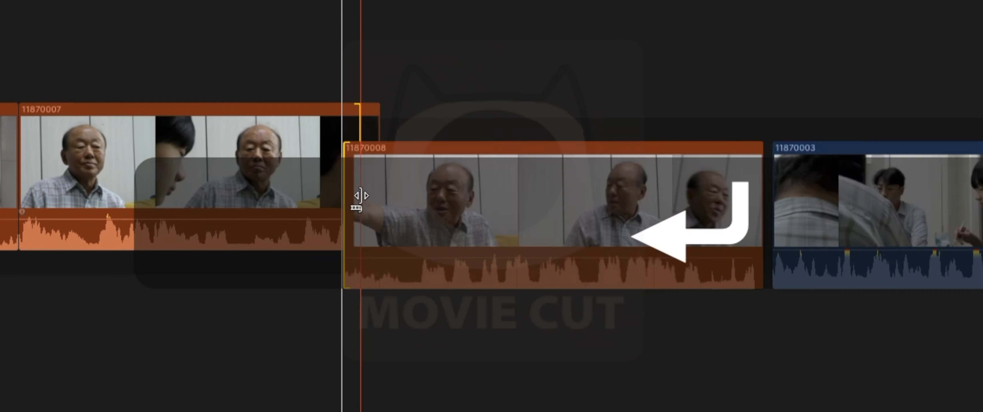
Select both sides of the edit between 11870007 and 11870008 and roll it later frame by frame
{"action": "key", "text": "Up"}
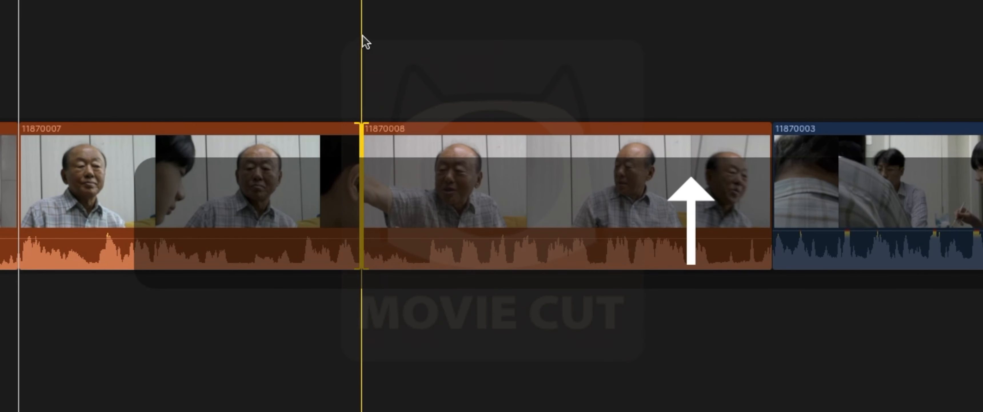
{"action": "key", "text": "Up"}
{"action": "key", "text": "Down"}
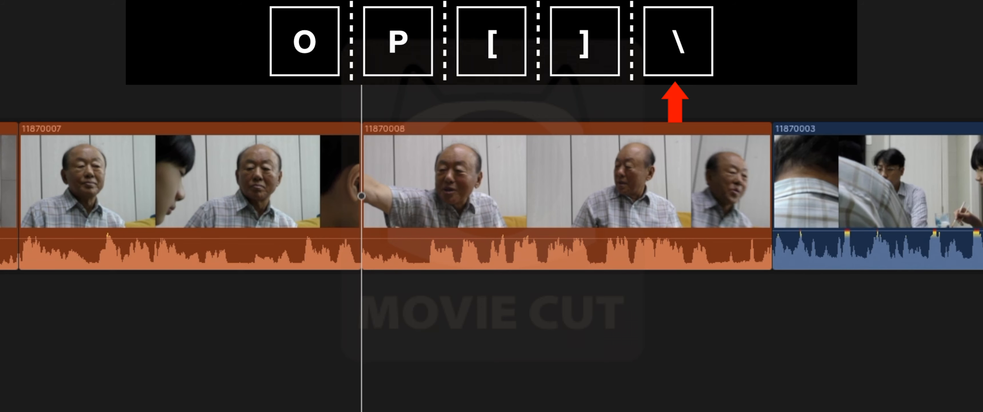
{"action": "key", "text": "backslash"}
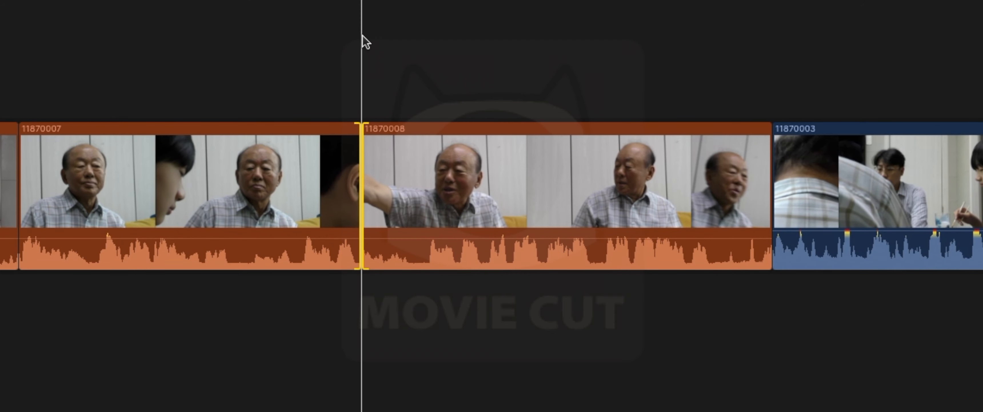
{"action": "key", "text": "period"}
{"action": "key", "text": "period"}
{"action": "key", "text": "period"}
{"action": "key", "text": "period"}
{"action": "key", "text": "period"}
{"action": "key", "text": "period"}
{"action": "key", "text": "period"}
{"action": "key", "text": "period"}
{"action": "key", "text": "period"}
{"action": "key", "text": "period"}
Roll the selected edit between 11870007 and 11870008 earlier frame by frame
{"action": "key", "text": "comma"}
{"action": "key", "text": "comma"}
{"action": "key", "text": "comma"}
{"action": "key", "text": "comma"}
{"action": "key", "text": "comma"}
{"action": "key", "text": "comma"}
{"action": "key", "text": "comma"}
{"action": "key", "text": "comma"}
{"action": "key", "text": "comma"}
{"action": "key", "text": "comma"}
{"action": "key", "text": "comma"}
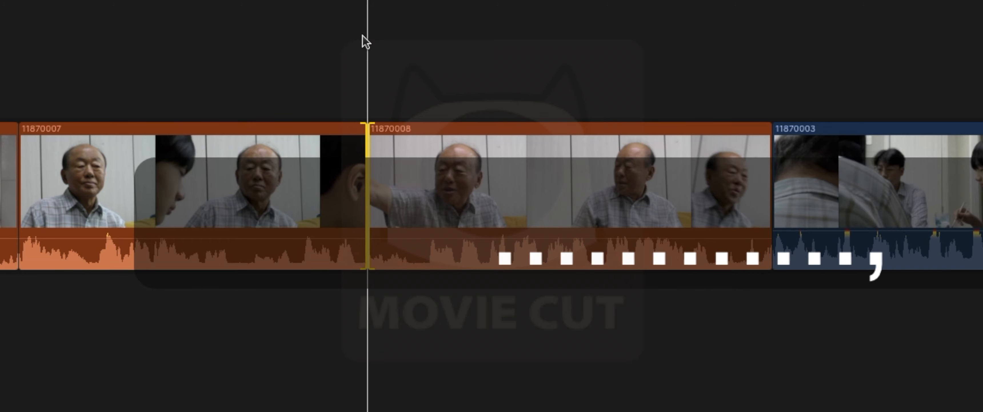
{"action": "key", "text": "comma"}
{"action": "key", "text": "comma"}
{"action": "key", "text": "comma"}
{"action": "key", "text": "comma"}
{"action": "key", "text": "comma"}
{"action": "key", "text": "comma"}
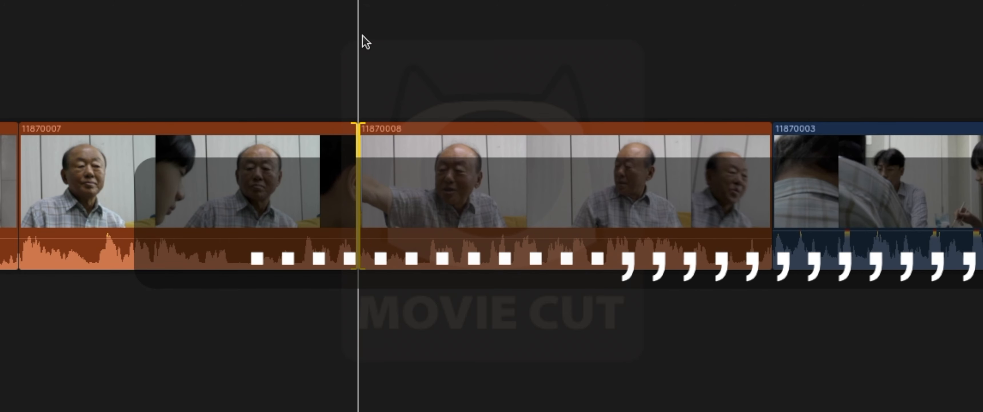
Fine-tune the rolled edit between 11870007 and 11870008 by single frames in both directions
{"action": "key", "text": "period"}
{"action": "key", "text": "period"}
{"action": "key", "text": "comma"}
{"action": "key", "text": "period"}
{"action": "key", "text": "period"}
{"action": "key", "text": "comma"}
{"action": "key", "text": "period"}
{"action": "key", "text": "comma"}
{"action": "key", "text": "period"}
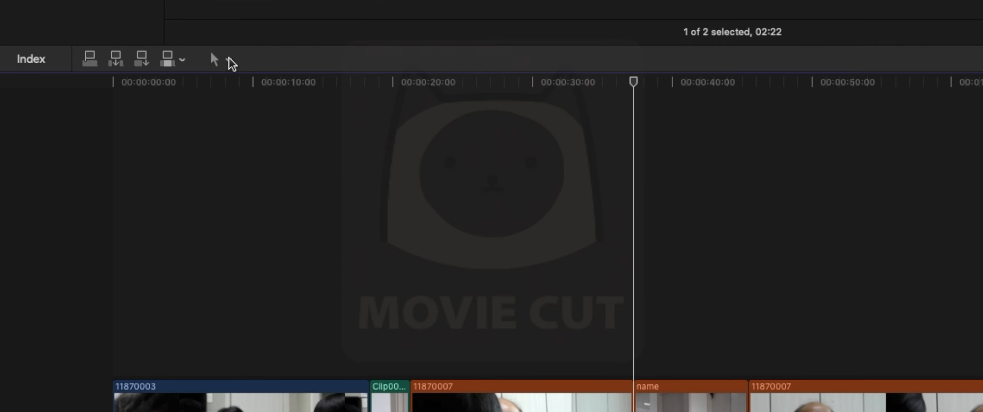
Switch to the Trim tool and select the edit between 11870007 and Clip0004 at the playhead
{"action": "left_click", "coordinate": [81, 161]}
{"action": "left_click", "coordinate": [251, 104]}
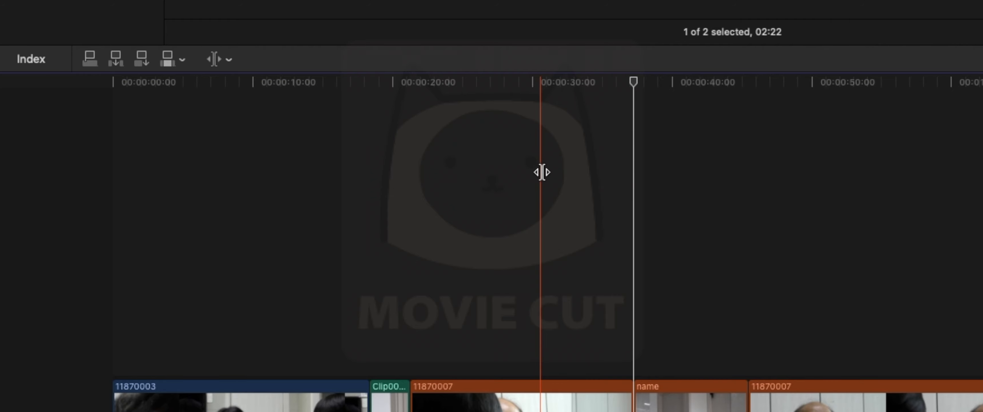
{"action": "left_click", "coordinate": [385, 205]}
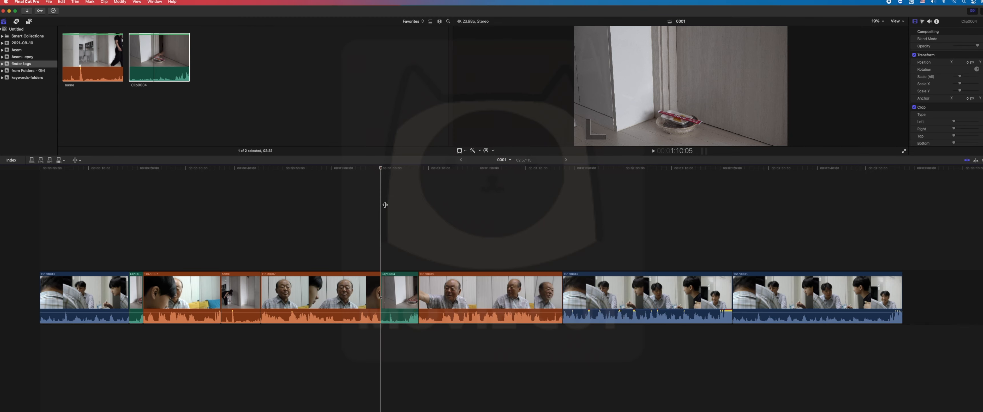
{"action": "key", "text": "Up"}
{"action": "key", "text": "Down"}
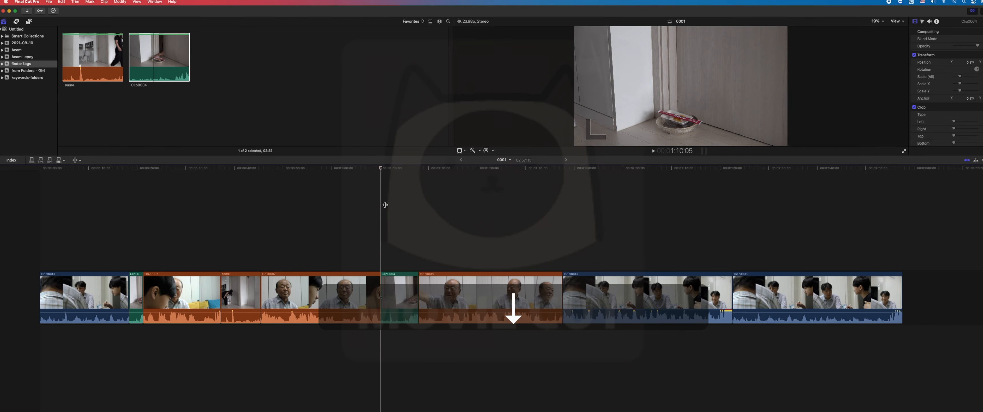
{"action": "key", "text": "backslash"}
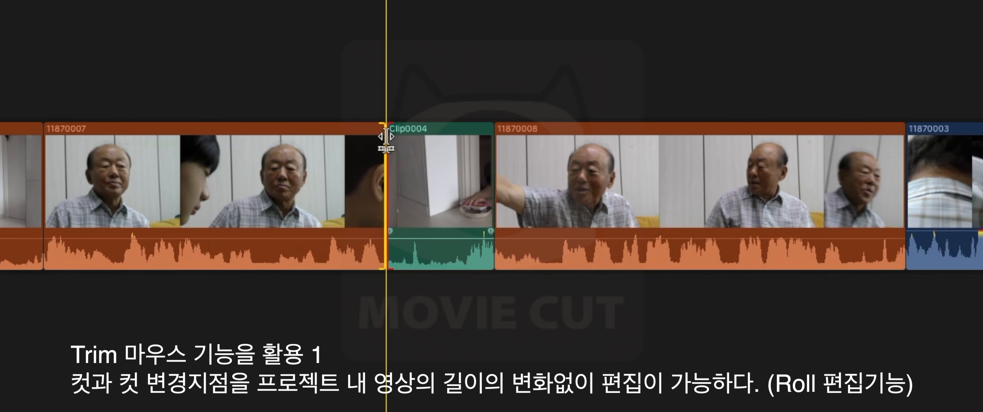
Roll the edit between Clip0004 and 11870008 later to the end of Clip0004's media, back earlier, and partway later again
{"action": "left_click_drag", "start_coordinate": [493, 168], "coordinate": [498, 193]}
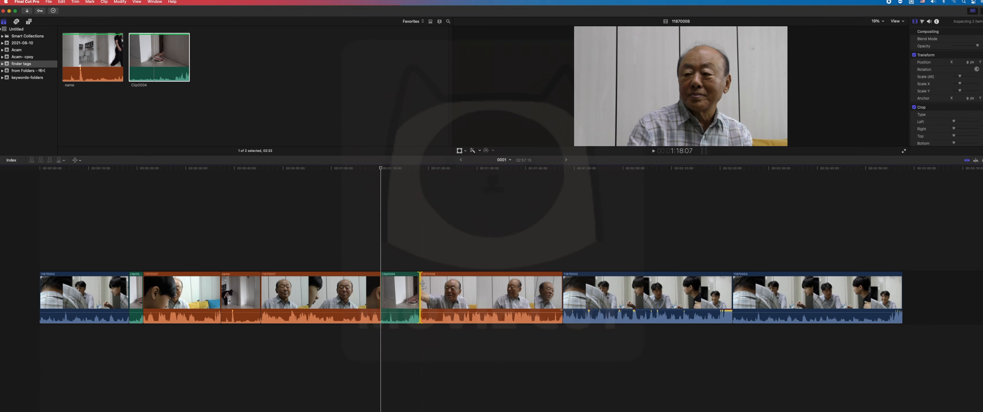
{"action": "left_click_drag", "start_coordinate": [420, 284], "coordinate": [454, 295]}
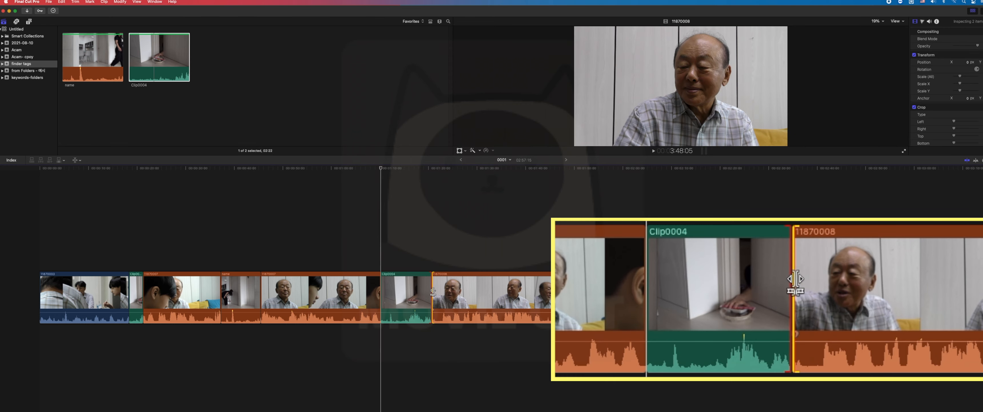
{"action": "left_click_drag", "start_coordinate": [433, 291], "coordinate": [419, 291]}
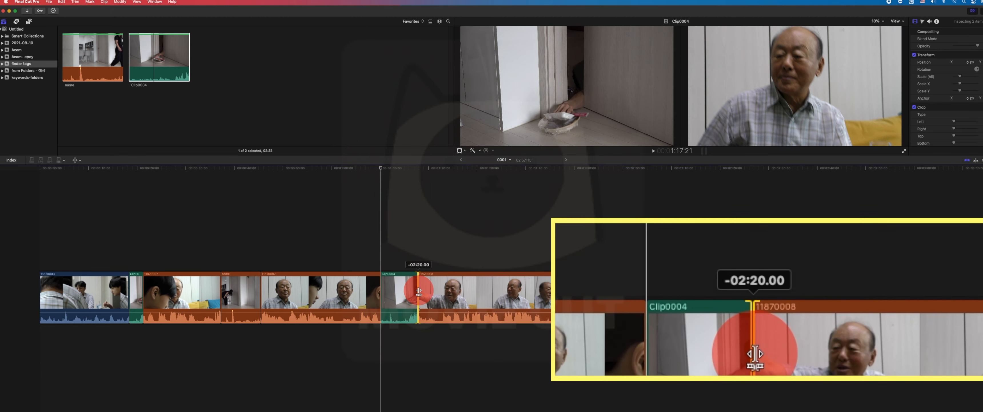
{"action": "left_click_drag", "start_coordinate": [418, 291], "coordinate": [419, 291]}
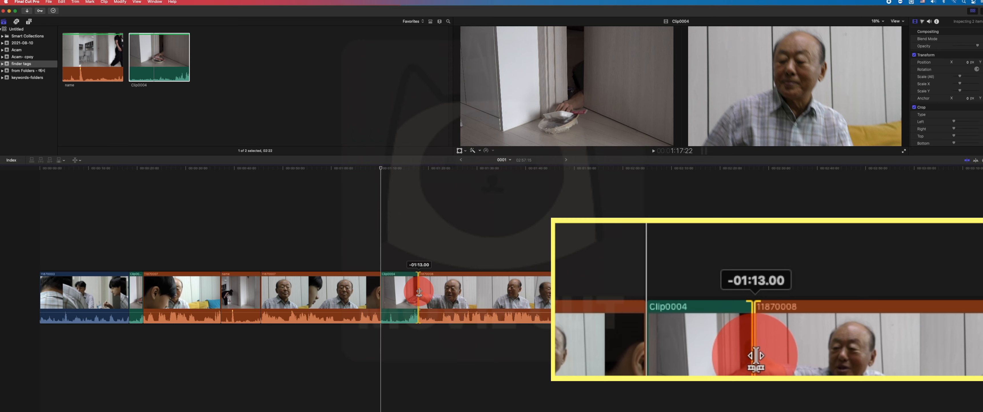
{"action": "left_click_drag", "start_coordinate": [418, 291], "coordinate": [428, 293]}
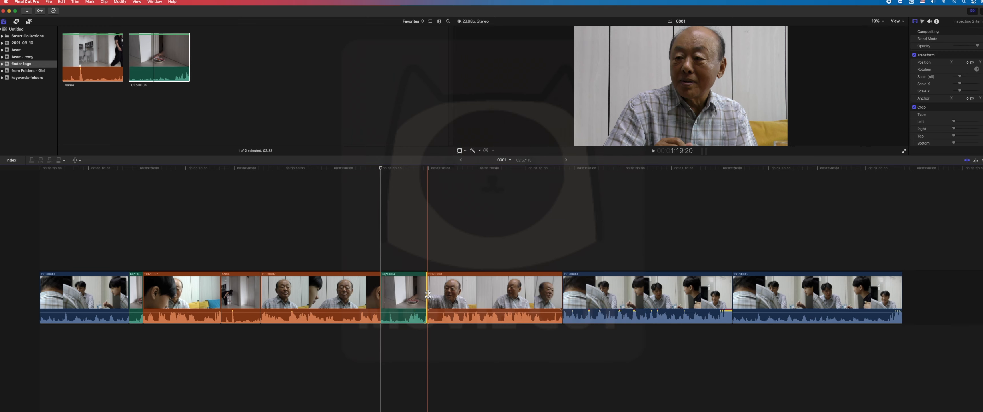
Place the playhead in 11870008, select the clip for slipping, and copy it with the Select tool
{"action": "left_click", "coordinate": [442, 246]}
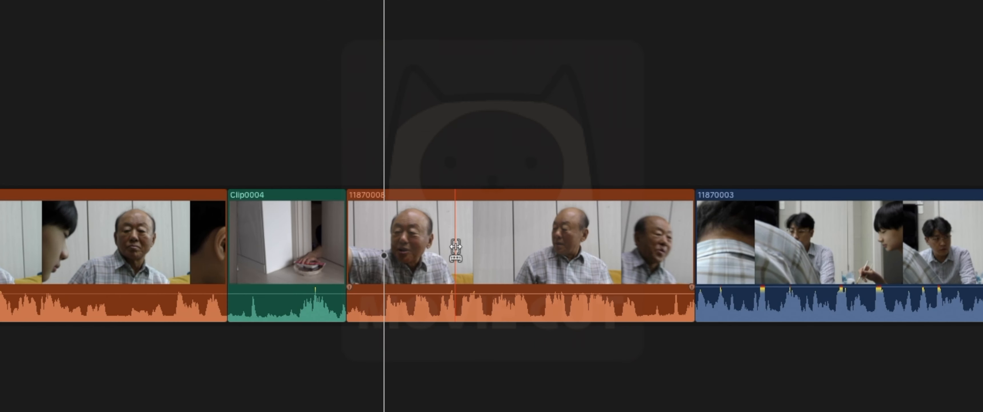
{"action": "left_click", "coordinate": [470, 295]}
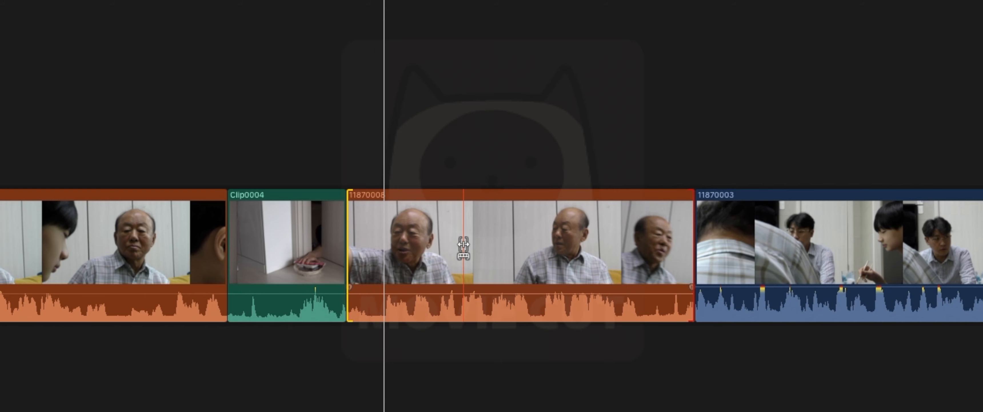
{"action": "key", "text": "a"}
{"action": "left_click", "coordinate": [464, 243]}
{"action": "key", "text": "super+c"}
Paste the copy as a connected clip above 11870008 and extend its start back to near the start of Clip0004
{"action": "left_click", "coordinate": [467, 163]}
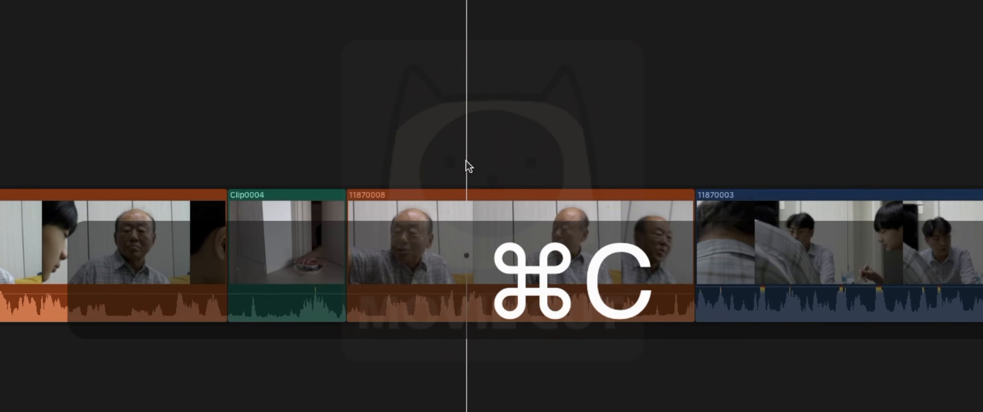
{"action": "key", "text": "alt+v"}
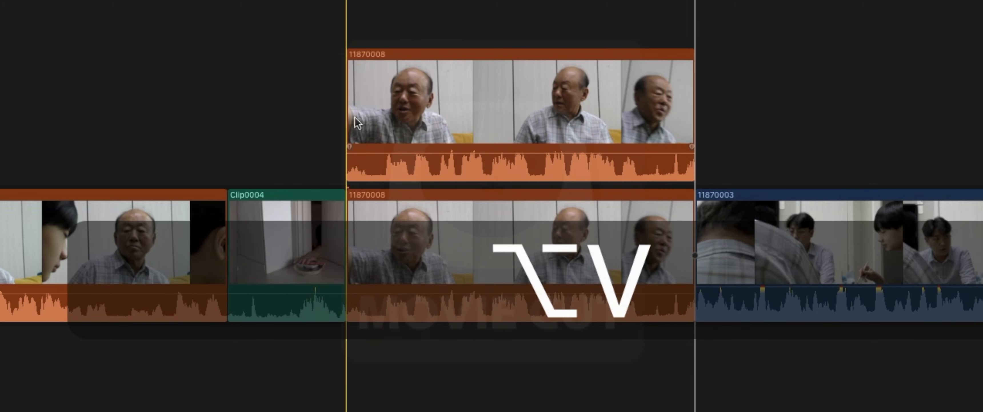
{"action": "left_click_drag", "start_coordinate": [348, 118], "coordinate": [233, 117]}
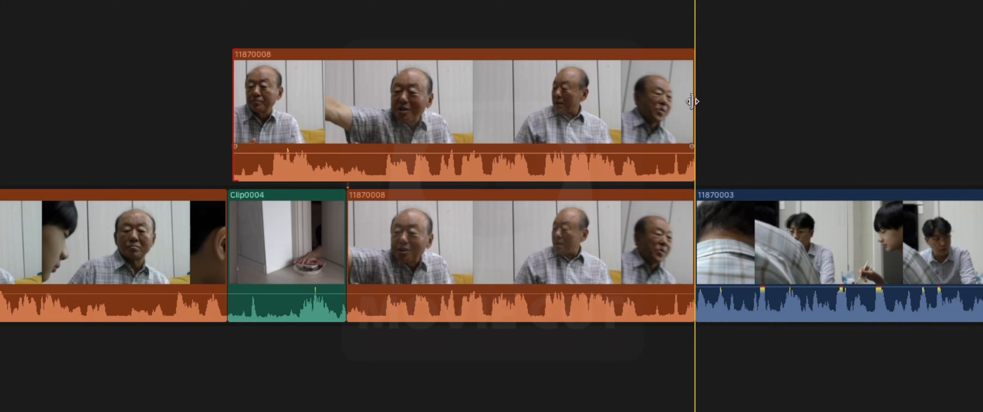
Try to extend the end of the connected 11870008, and select the primary-storyline 11870008 for slipping with the Trim tool
{"action": "left_click_drag", "start_coordinate": [692, 101], "coordinate": [947, 136]}
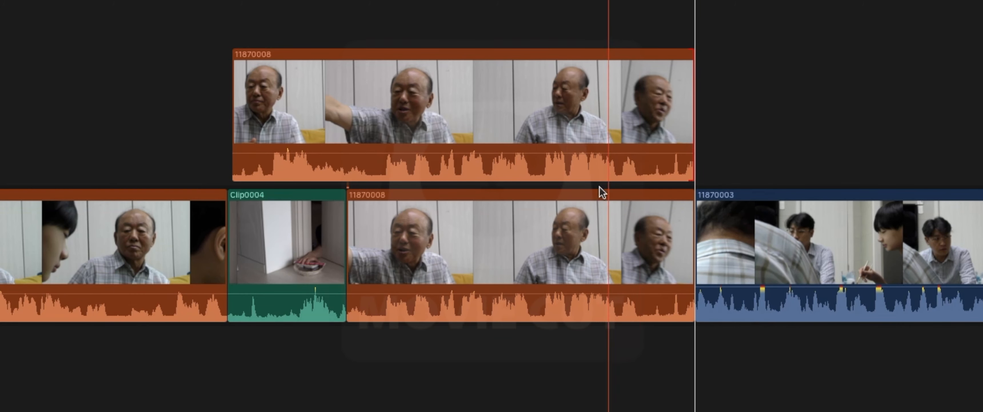
{"action": "left_click", "coordinate": [496, 244]}
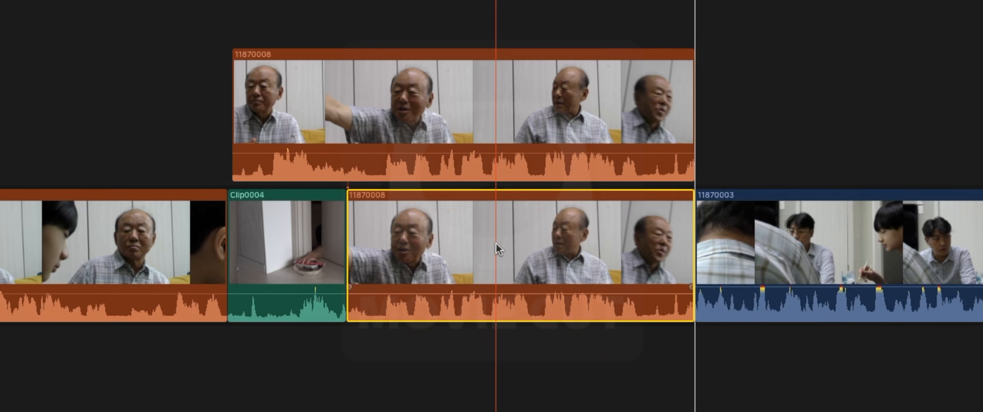
{"action": "key", "text": "t"}
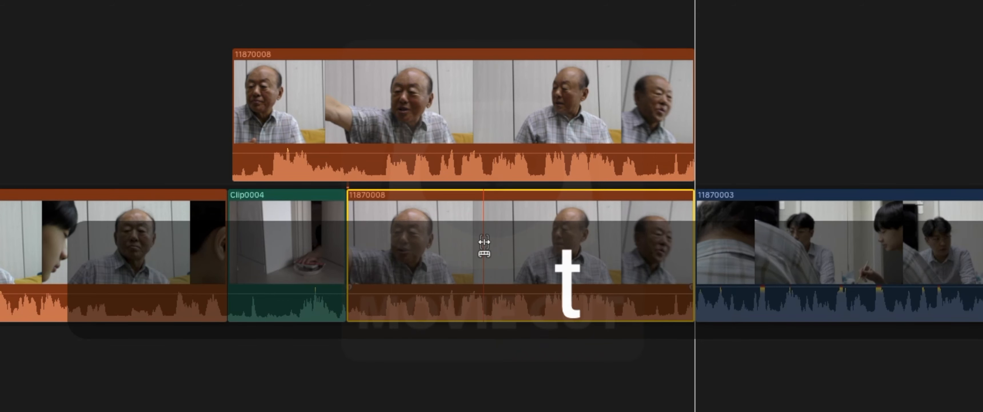
{"action": "left_click", "coordinate": [483, 246]}
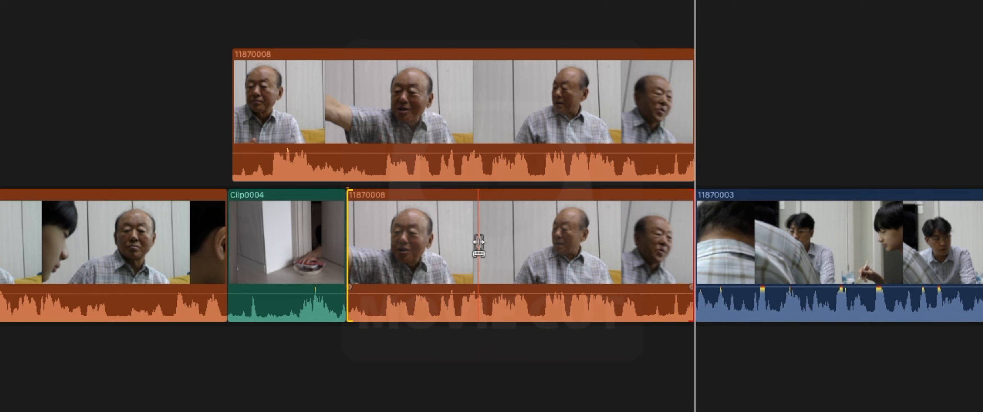
Slip the primary-storyline 11870008's content later, and back earlier to the end of its media, keeping its timeline position
{"action": "left_click_drag", "start_coordinate": [478, 246], "coordinate": [528, 278]}
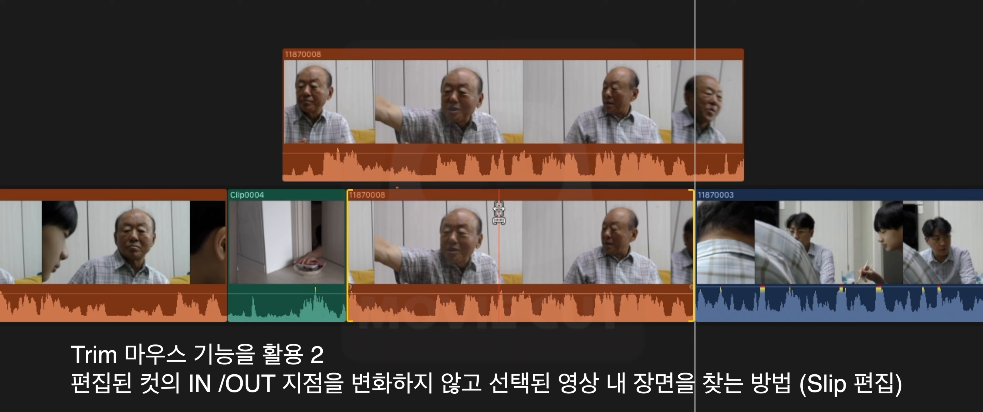
{"action": "left_click_drag", "start_coordinate": [499, 212], "coordinate": [380, 216]}
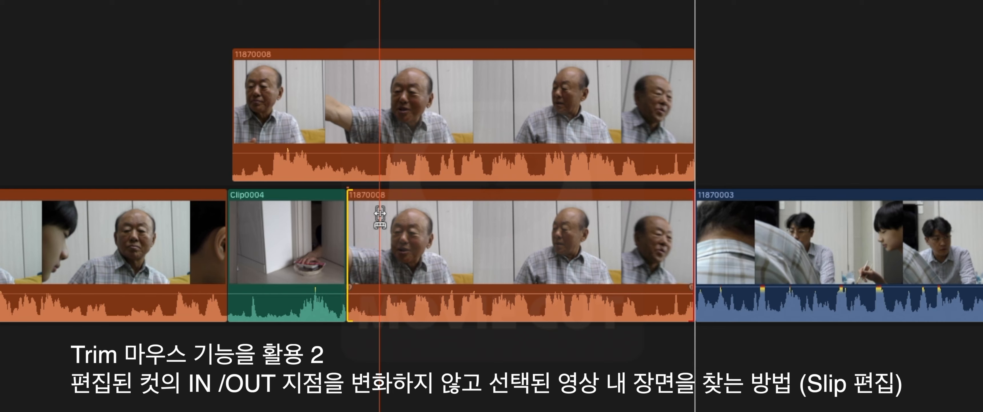
{"action": "mouse_move", "coordinate": [401, 229]}
{"action": "left_mouse_down"}
{"action": "mouse_move", "coordinate": [462, 231]}
{"action": "mouse_move", "coordinate": [398, 229]}
{"action": "left_mouse_up"}
{"action": "mouse_move", "coordinate": [447, 288]}
{"action": "left_mouse_down"}
{"action": "mouse_move", "coordinate": [488, 294]}
{"action": "mouse_move", "coordinate": [436, 294]}
{"action": "left_mouse_up"}
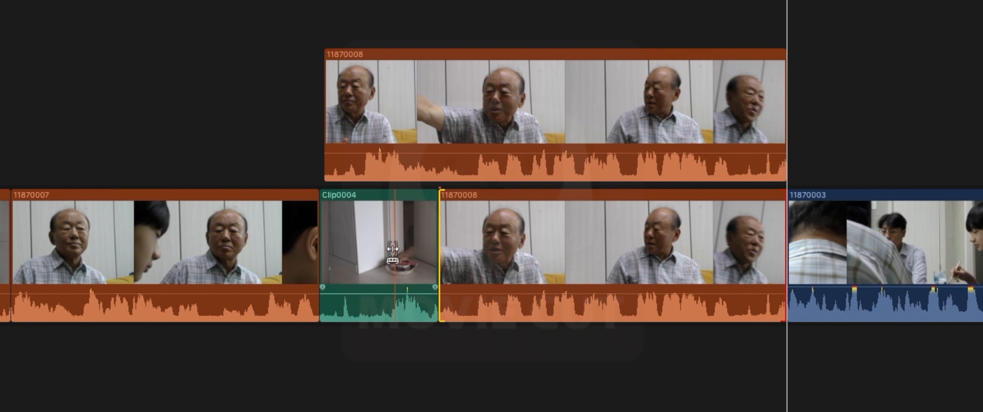
Select Clip0004 for a slide edit with the Trim tool and slide it between 11870007 and 11870008
{"action": "left_click", "coordinate": [378, 244]}
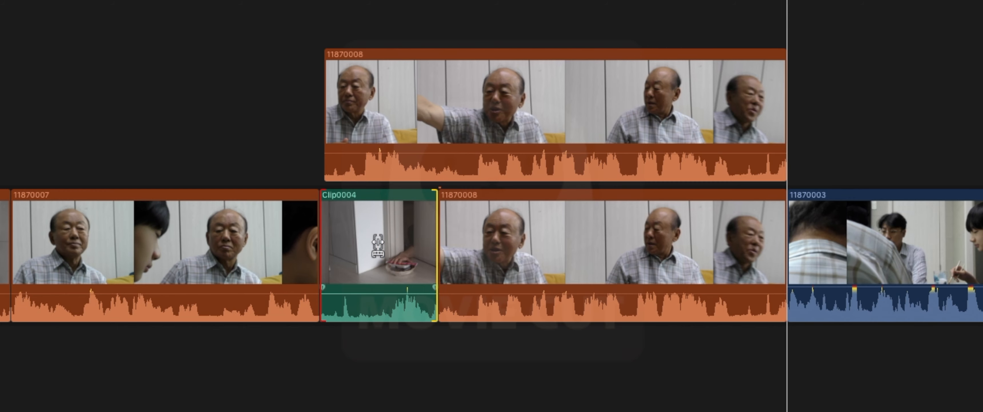
{"action": "key", "text": "alt"}
{"action": "left_click", "coordinate": [377, 241], "text": "alt"}
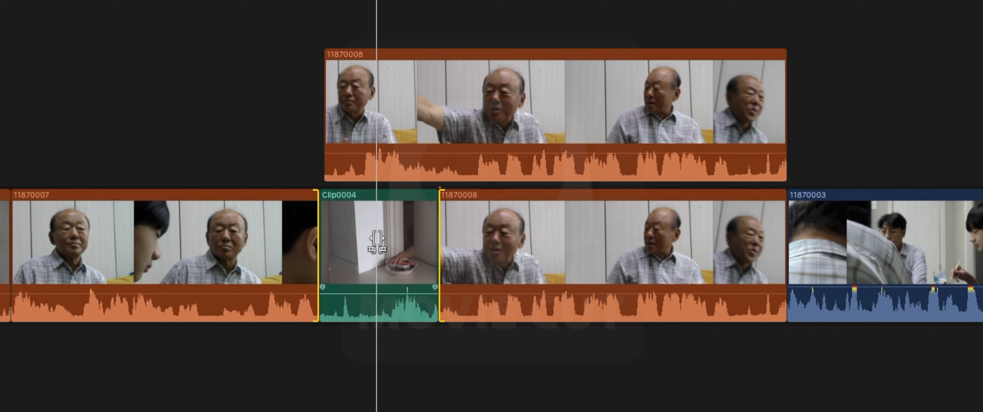
{"action": "key", "text": "alt"}
{"action": "left_click", "coordinate": [378, 243], "text": "alt"}
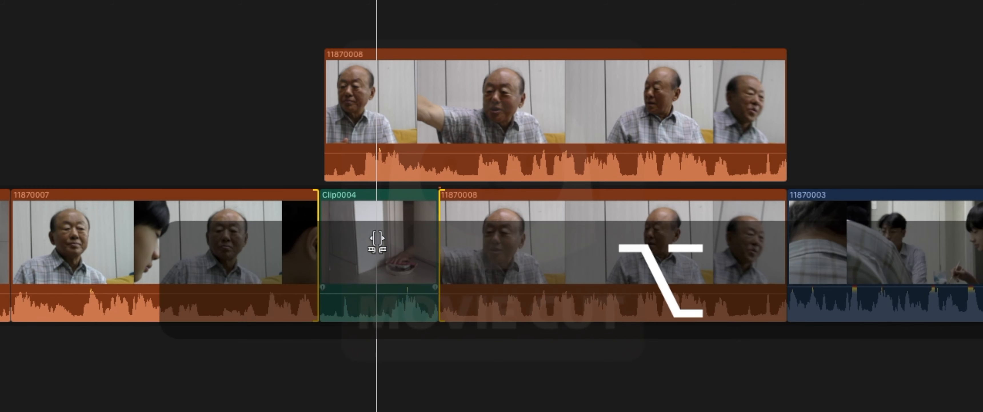
{"action": "key", "text": "alt"}
{"action": "left_click_drag", "start_coordinate": [377, 240], "coordinate": [408, 320]}
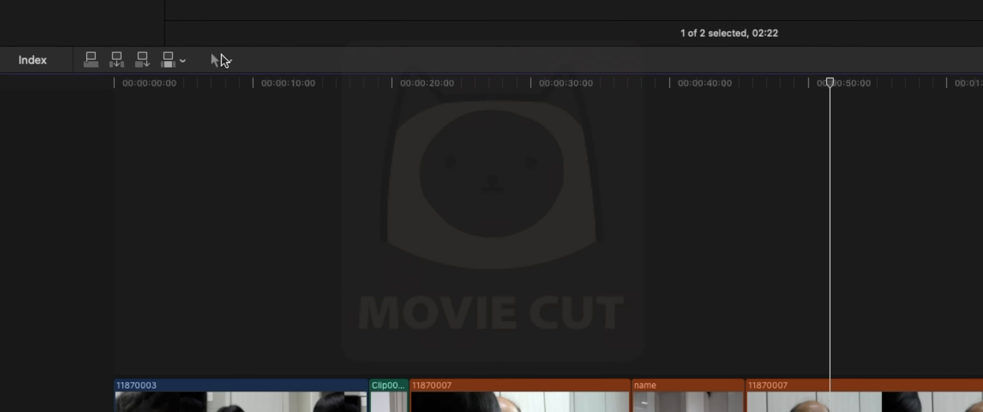
Switch from the Select tool to the Position tool for the timeline
{"action": "left_click", "coordinate": [79, 160]}
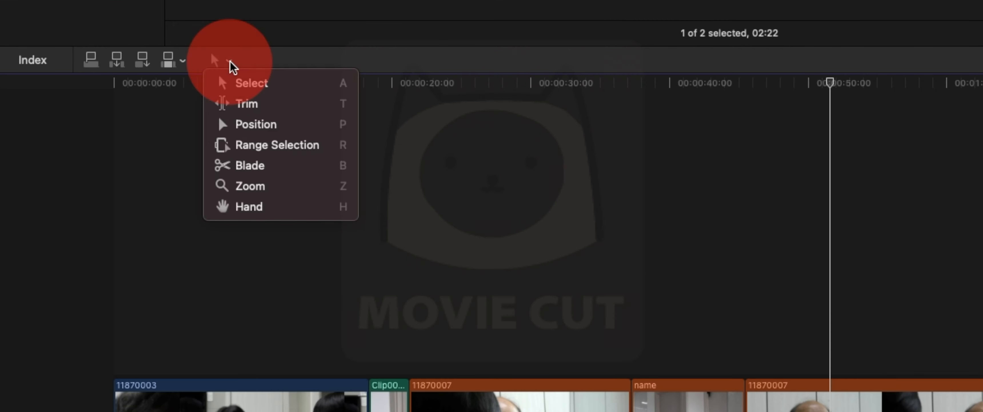
{"action": "left_click", "coordinate": [250, 128]}
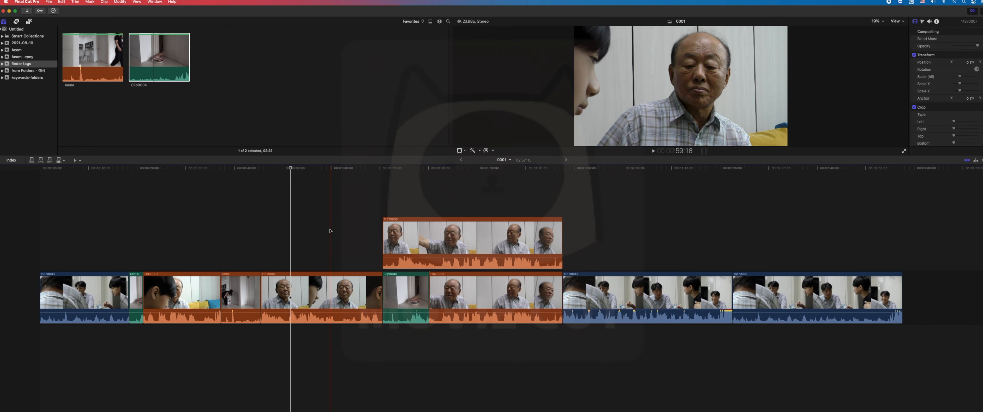
{"action": "left_click", "coordinate": [330, 230]}
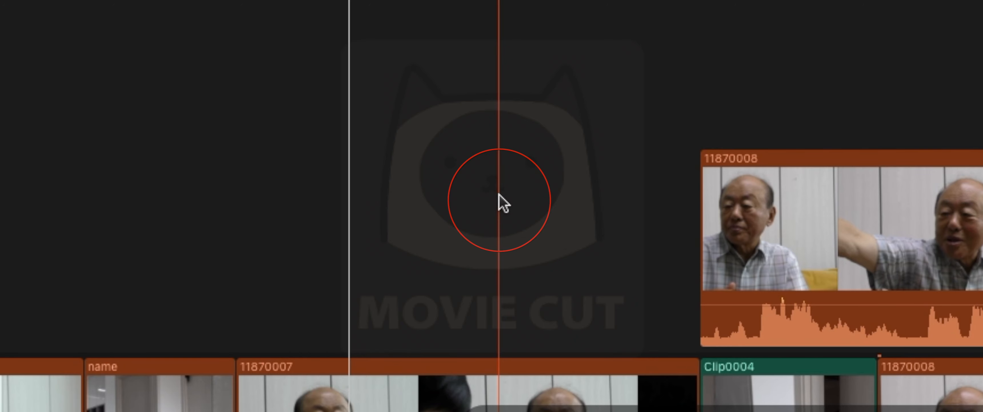
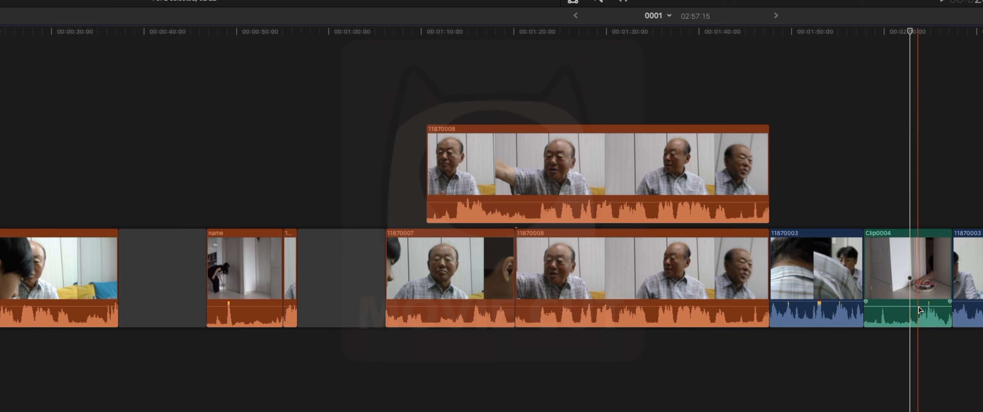
Move Clip0004 later over the following 11870003, and shift the connected 11870008 earlier to end with the short clip after name
{"action": "key", "text": "shift+BackSpace"}
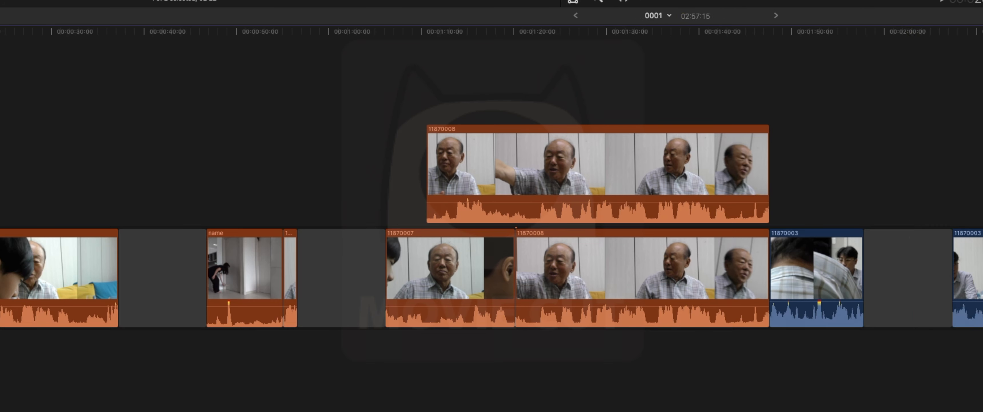
{"action": "left_click_drag", "start_coordinate": [980, 284], "coordinate": [969, 269]}
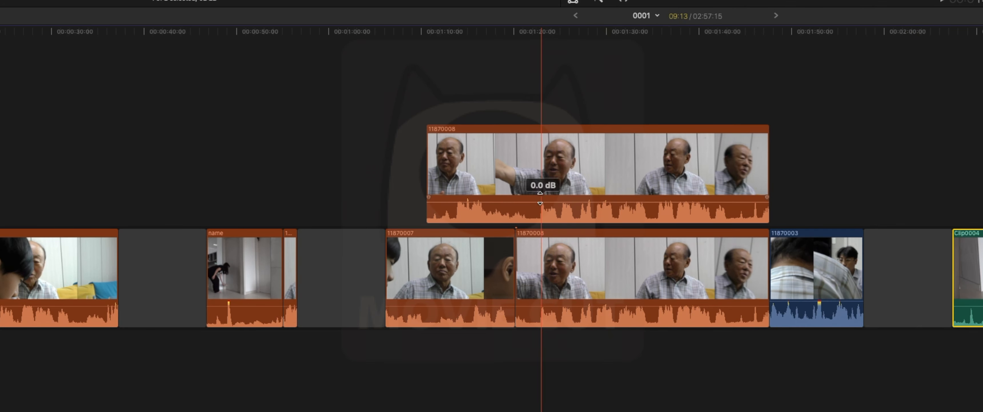
{"action": "left_click", "coordinate": [533, 184]}
{"action": "left_click_drag", "start_coordinate": [471, 158], "coordinate": [23, 137]}
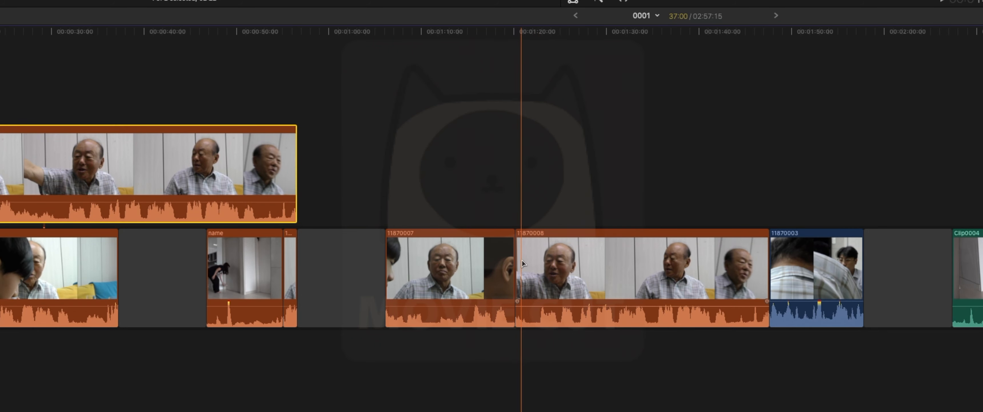
Trim the primary-storyline 11870008 with the Position tool to start at about 1:28 and end at about 1:38, leaving gaps
{"action": "left_click_drag", "start_coordinate": [522, 261], "coordinate": [591, 271]}
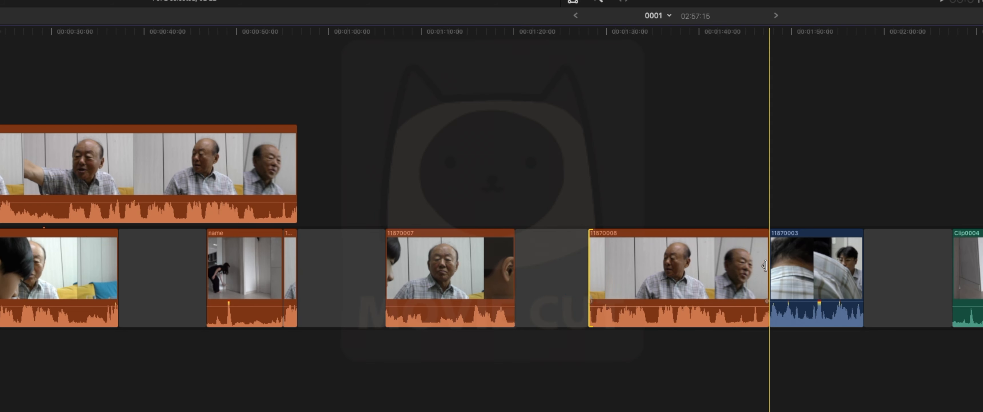
{"action": "left_click_drag", "start_coordinate": [768, 267], "coordinate": [685, 273]}
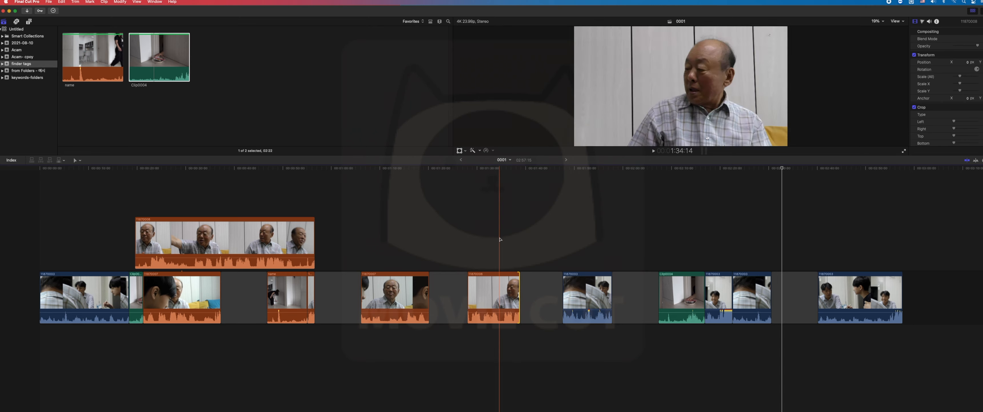
Place the playhead at 1:33:12 inside the trimmed 11870008, insert a gap generator there, and put the playhead within the gap
{"action": "left_click", "coordinate": [498, 168]}
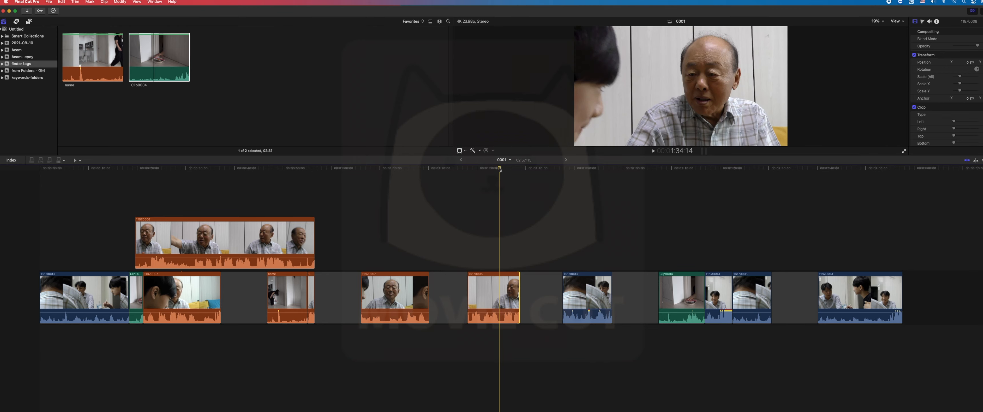
{"action": "left_click_drag", "start_coordinate": [499, 167], "coordinate": [490, 167]}
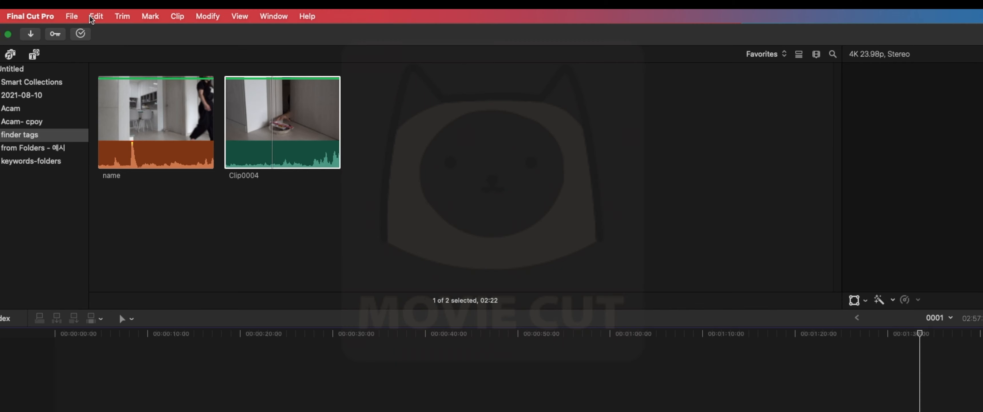
{"action": "left_click", "coordinate": [62, 1]}
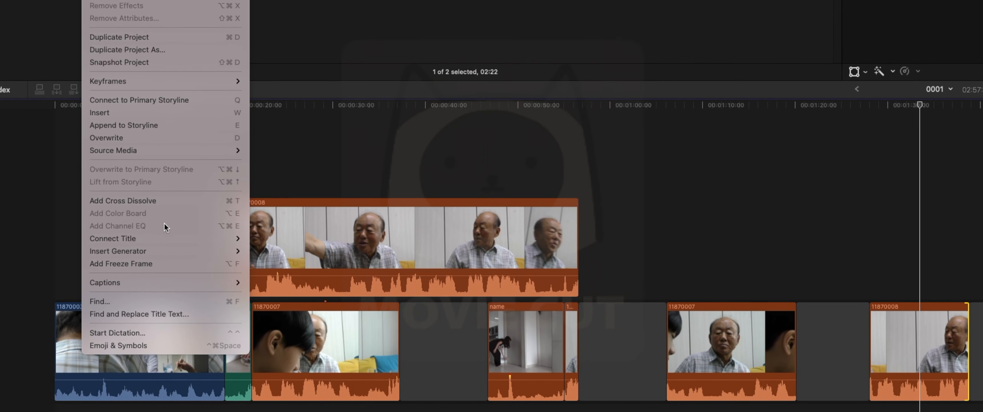
{"action": "mouse_move", "coordinate": [172, 272]}
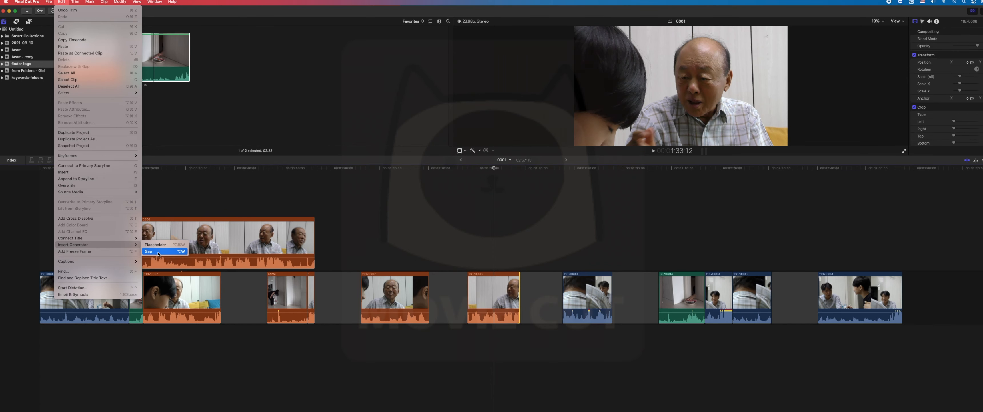
{"action": "left_click", "coordinate": [158, 251]}
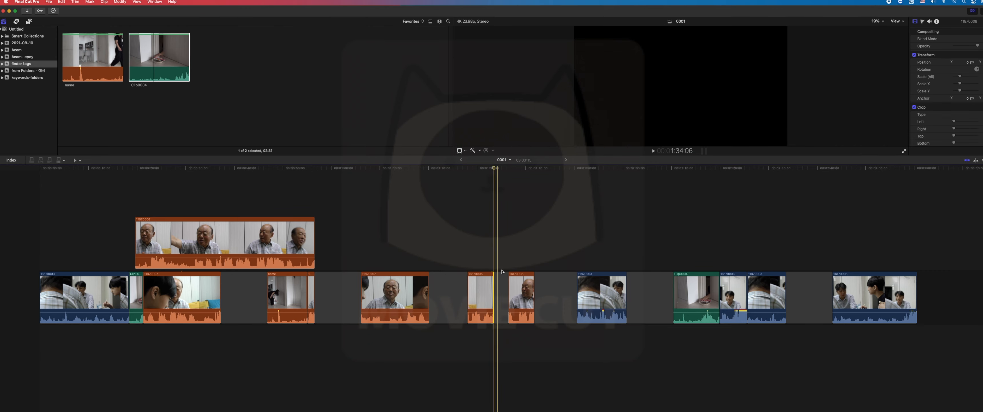
{"action": "left_click", "coordinate": [501, 236]}
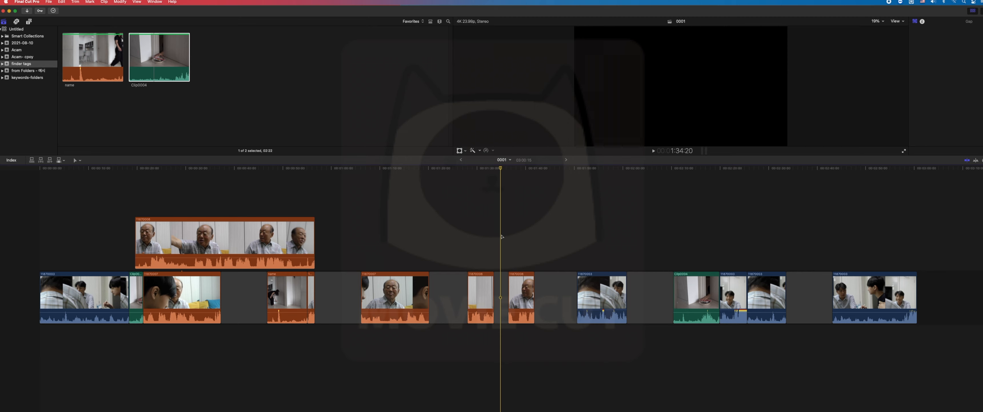
Move the 11870007 clip after name later with the Position tool, overwriting the split 11870008 and the following 11870003
{"action": "key", "text": "a"}
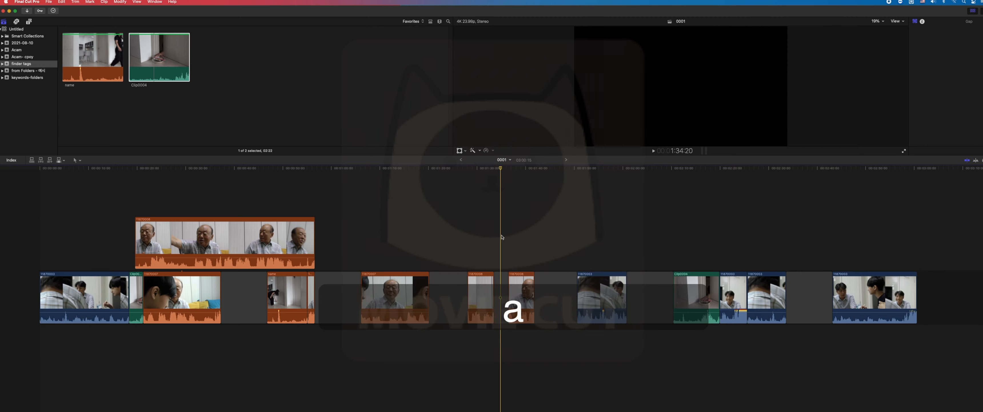
{"action": "key", "text": "p"}
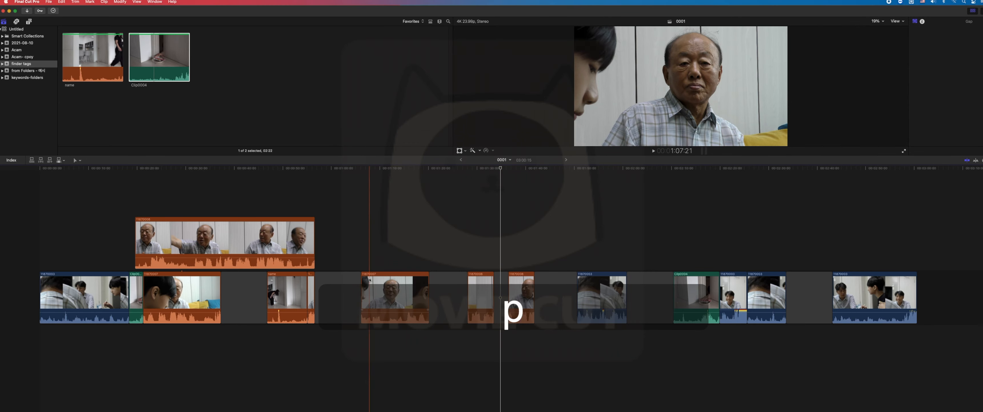
{"action": "left_click_drag", "start_coordinate": [369, 280], "coordinate": [593, 311]}
Delete the gaps before and after the moved 11870007 and before the last 11870003 with the Select tool
{"action": "key", "text": "a"}
{"action": "left_click", "coordinate": [490, 304]}
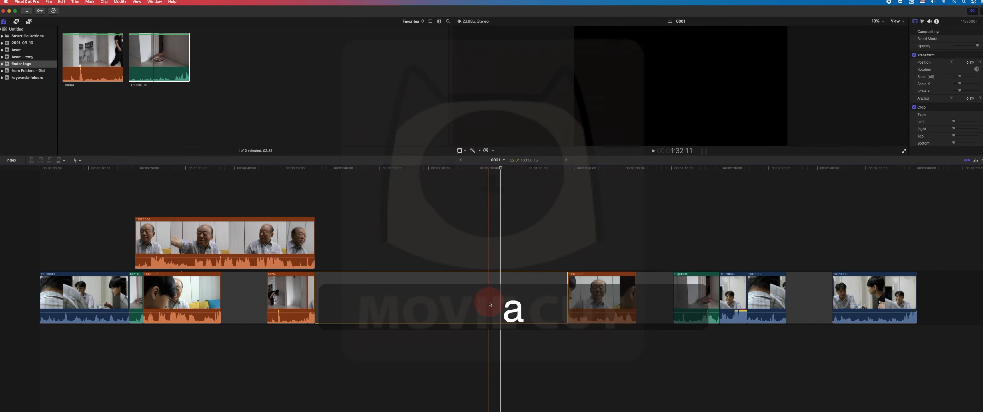
{"action": "key", "text": "BackSpace"}
{"action": "left_click", "coordinate": [419, 211]}
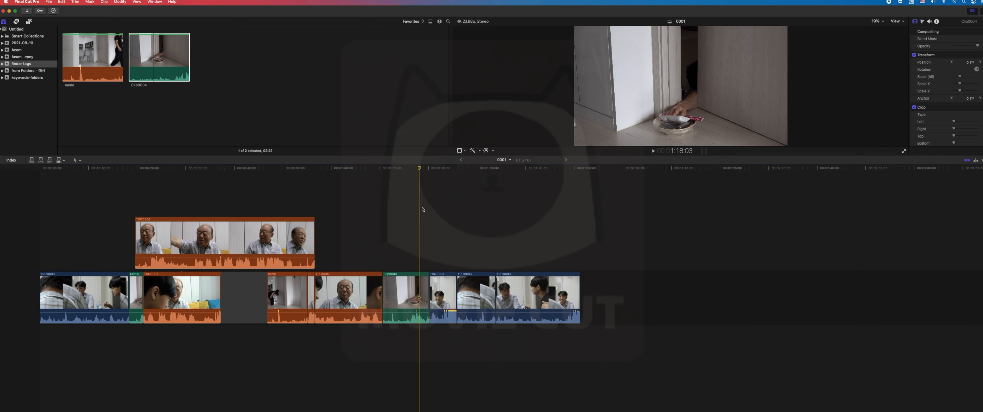
Move the connected 11870008 into the primary storyline with the Position tool, overwriting the gap, name and parts of both 11870007 clips
{"action": "key", "text": "p"}
{"action": "left_click_drag", "start_coordinate": [269, 241], "coordinate": [319, 286]}
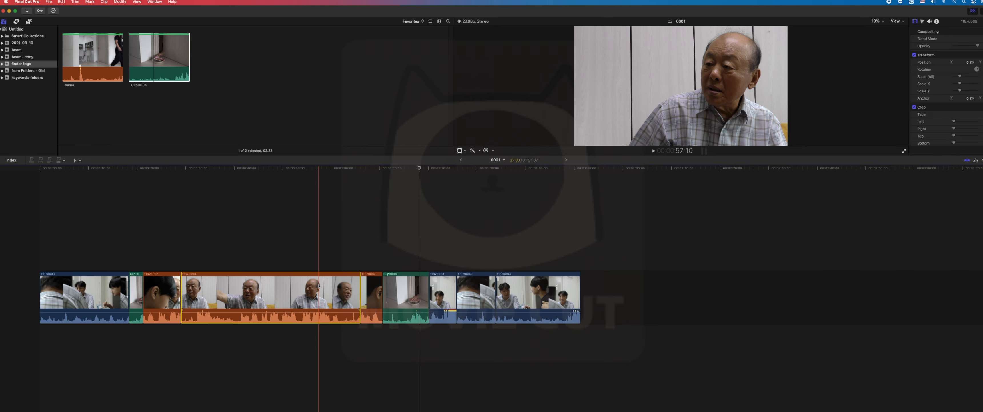
Move the playhead to the edit between 11870008 and the following 11870007, and insert a gap there
{"action": "left_click_drag", "start_coordinate": [239, 168], "coordinate": [325, 177]}
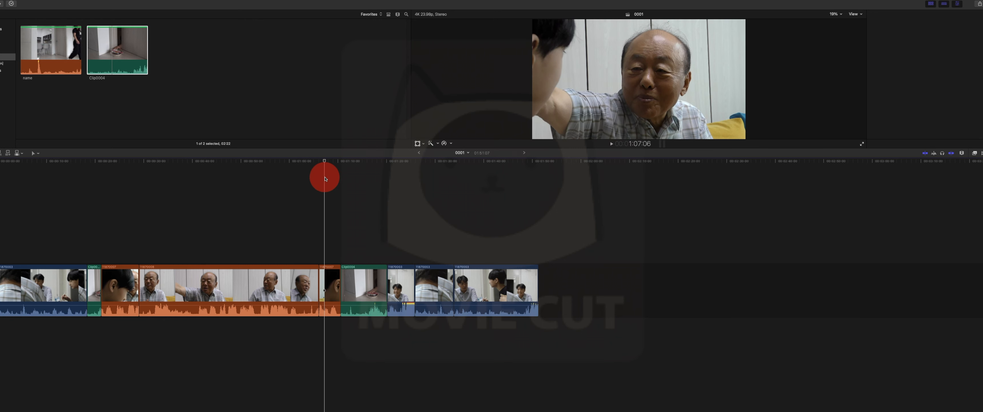
{"action": "key", "text": "super+4"}
{"action": "key", "text": "Up"}
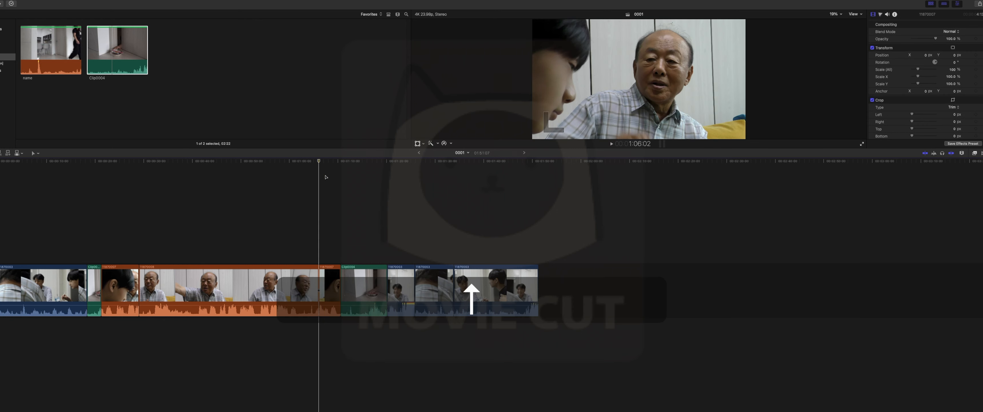
{"action": "key", "text": "alt+w"}
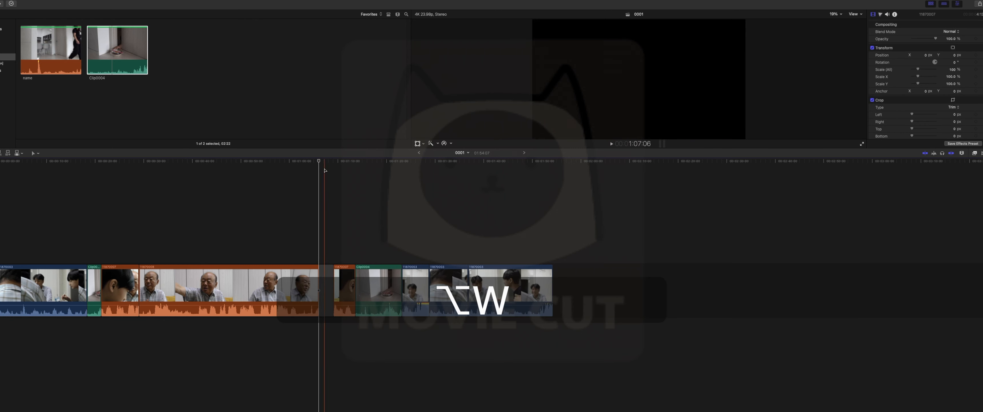
Move the playhead to the edit between 11870007 and Clip0004, and insert a placeholder generator there
{"action": "left_click", "coordinate": [325, 160]}
{"action": "left_click", "coordinate": [357, 168]}
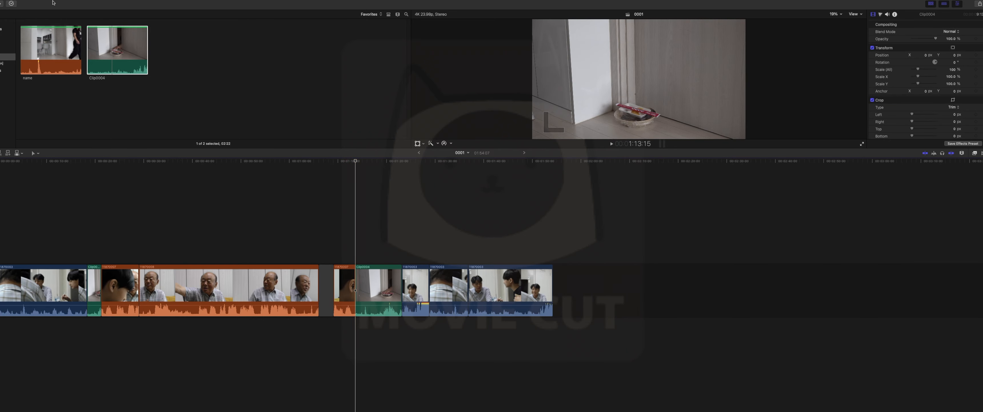
{"action": "left_click", "coordinate": [20, 1]}
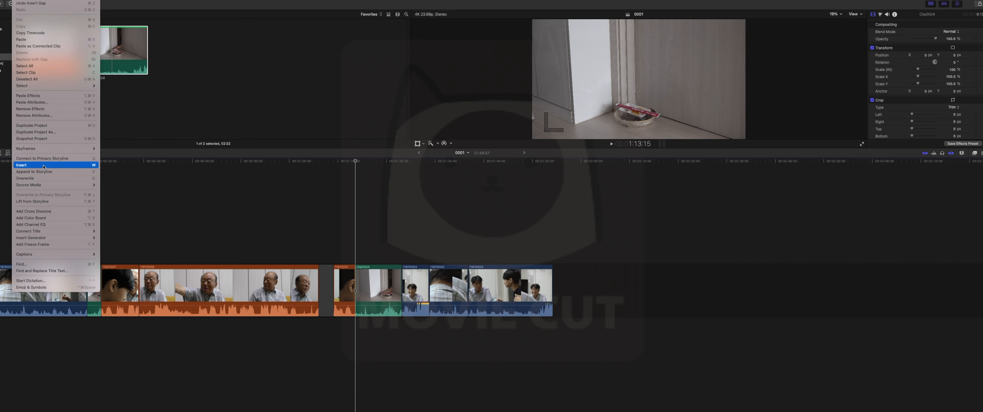
{"action": "mouse_move", "coordinate": [76, 238]}
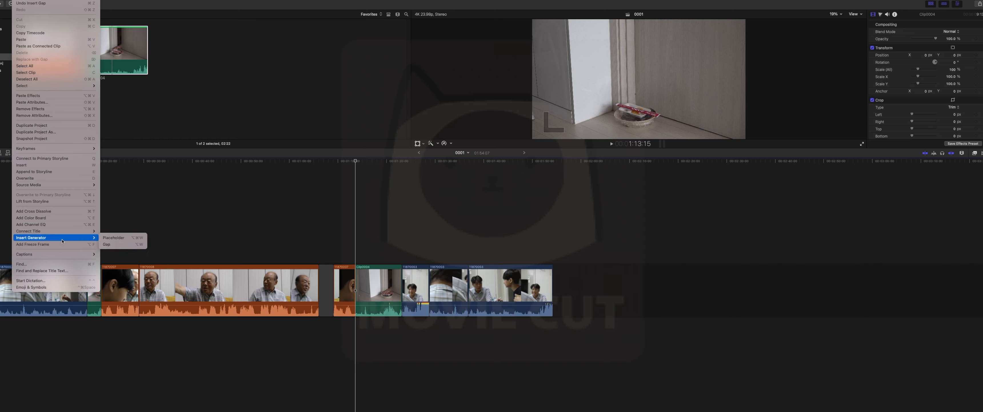
{"action": "left_click", "coordinate": [129, 239]}
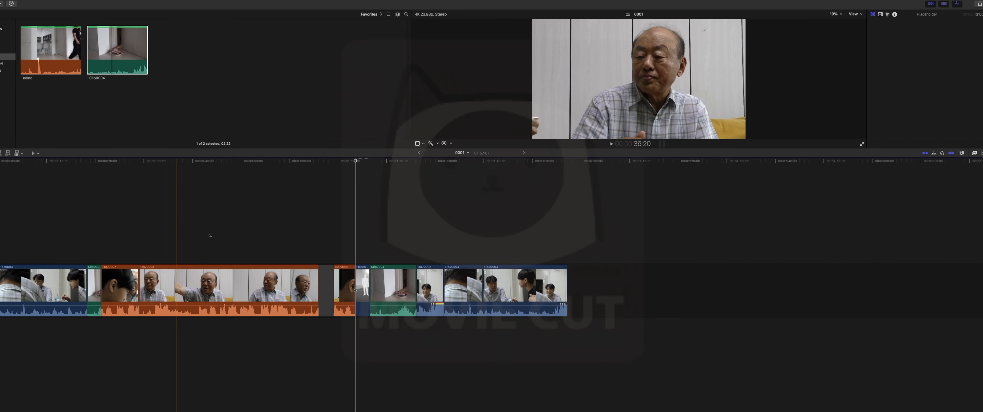
Select the inserted placeholder clip and show its generator parameters
{"action": "left_click", "coordinate": [362, 228]}
{"action": "left_click", "coordinate": [360, 278]}
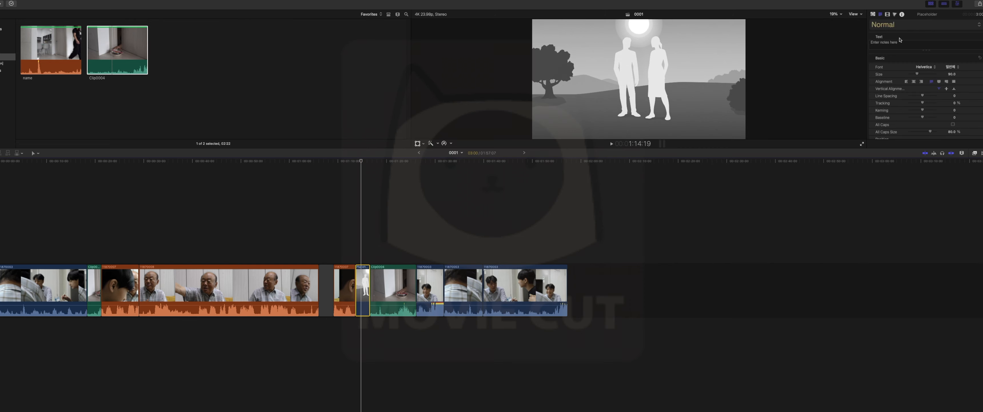
{"action": "left_click", "coordinate": [873, 15]}
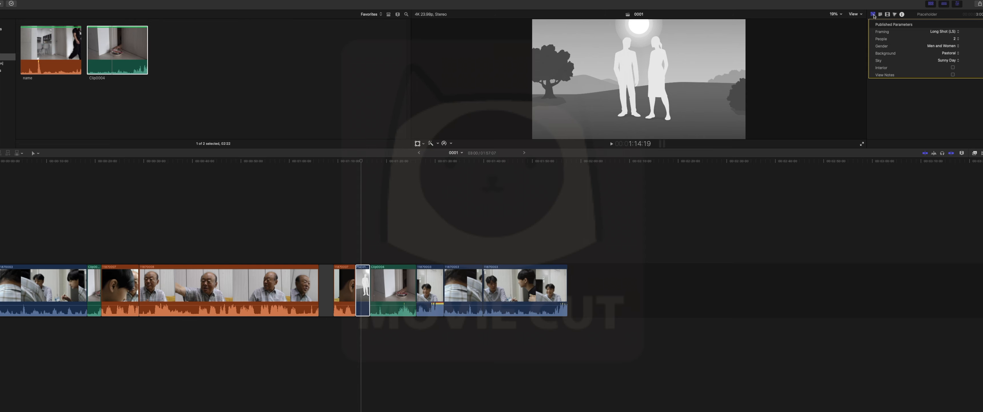
Try the Medium Long Shot and Medium Shot framings on the placeholder, and return its Framing to Long Shot
{"action": "left_click", "coordinate": [939, 34]}
{"action": "left_click", "coordinate": [942, 39]}
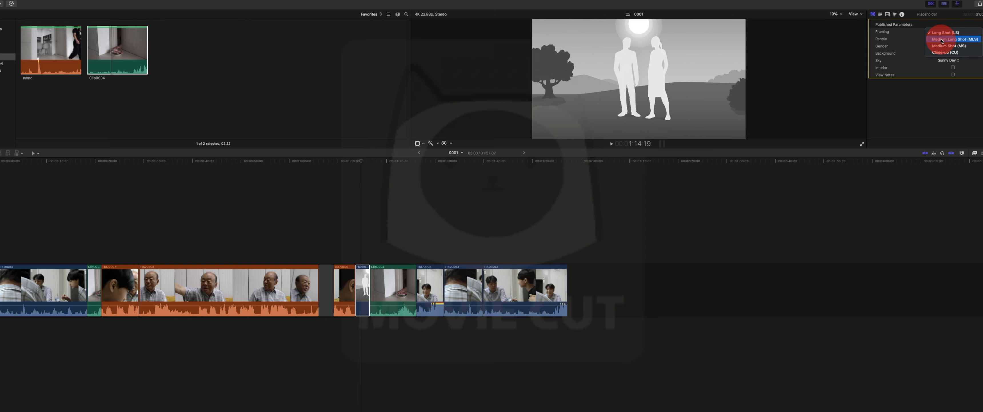
{"action": "left_click", "coordinate": [942, 34]}
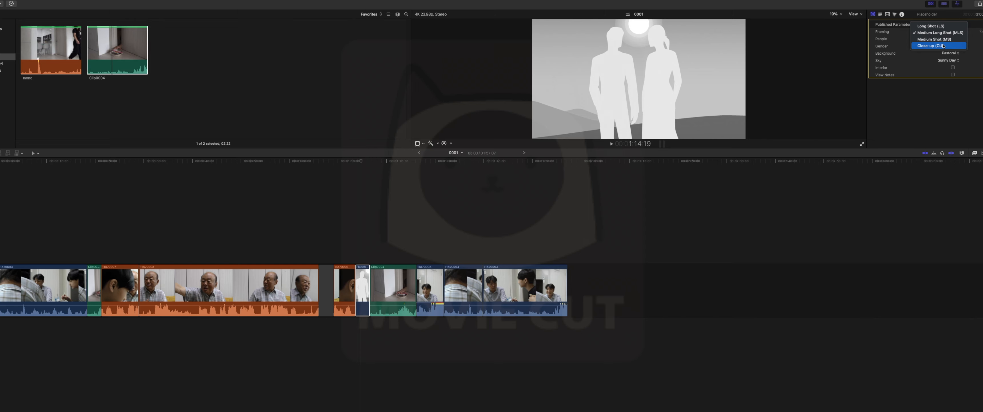
{"action": "left_click", "coordinate": [937, 40]}
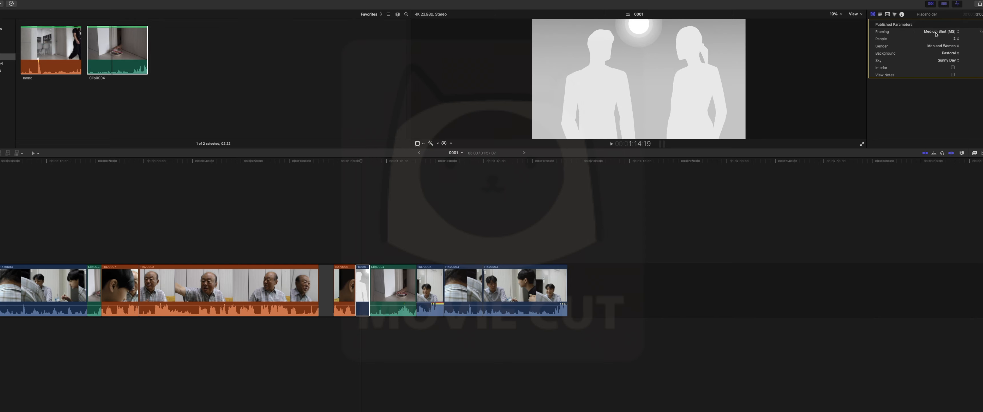
{"action": "left_click", "coordinate": [958, 39]}
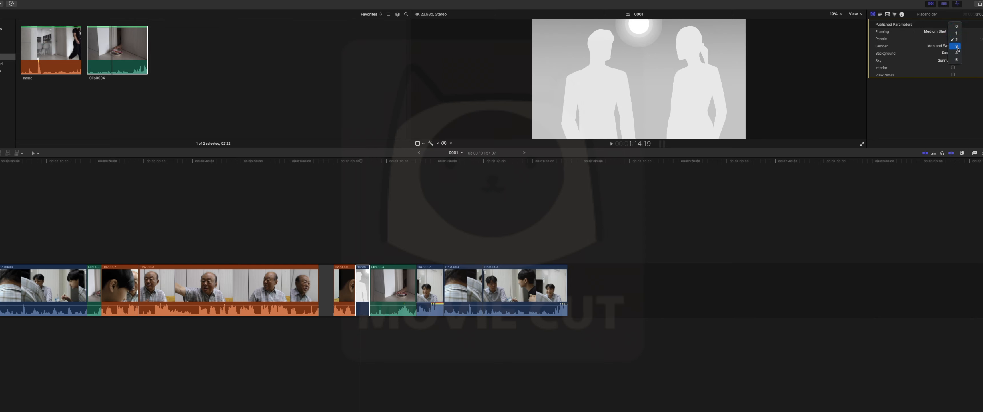
{"action": "left_click", "coordinate": [885, 65]}
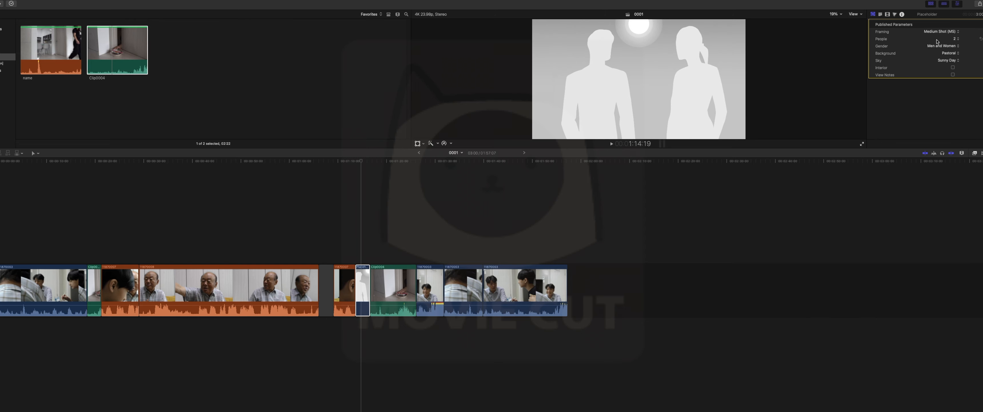
{"action": "left_click", "coordinate": [940, 32]}
{"action": "left_click", "coordinate": [937, 25]}
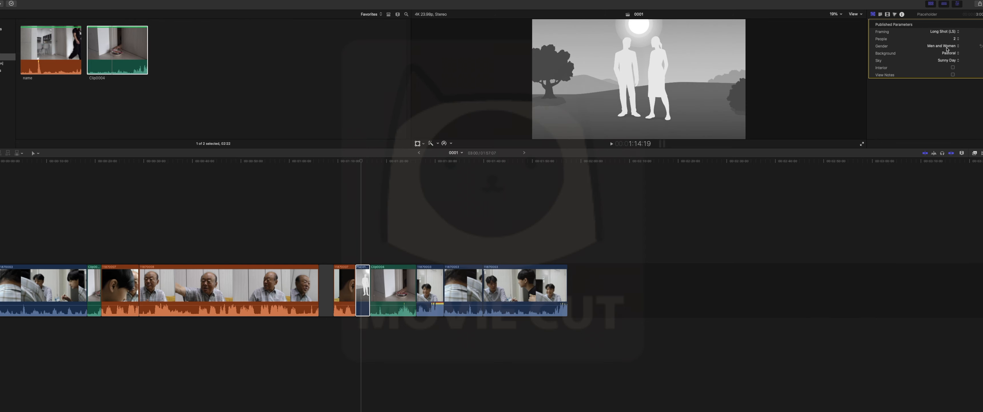
Set the placeholder's Background to Mountains and its Sky to Cloudy Day
{"action": "left_click", "coordinate": [946, 47]}
{"action": "left_click", "coordinate": [870, 45]}
{"action": "left_click", "coordinate": [950, 53]}
{"action": "left_click", "coordinate": [951, 28]}
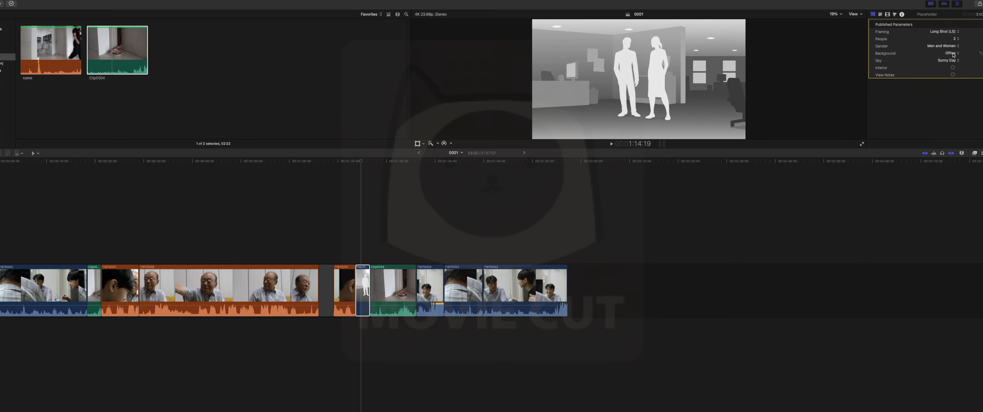
{"action": "left_click", "coordinate": [953, 54]}
{"action": "left_click", "coordinate": [951, 82]}
{"action": "left_click", "coordinate": [950, 61]}
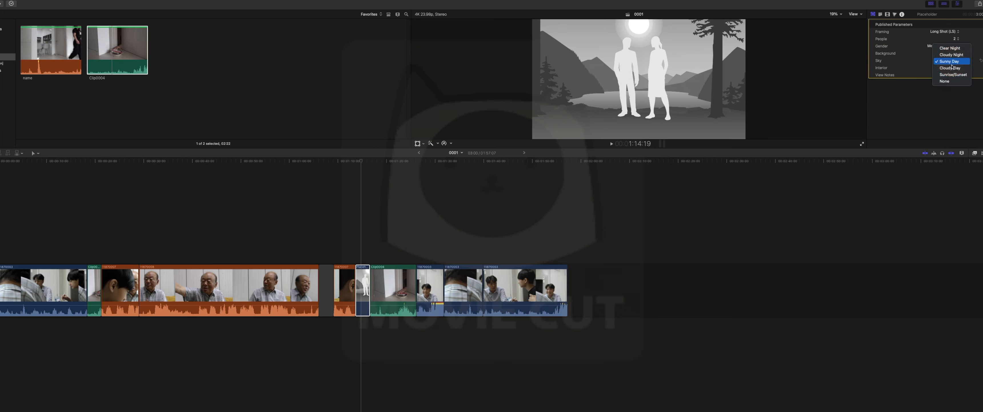
{"action": "left_click", "coordinate": [950, 67]}
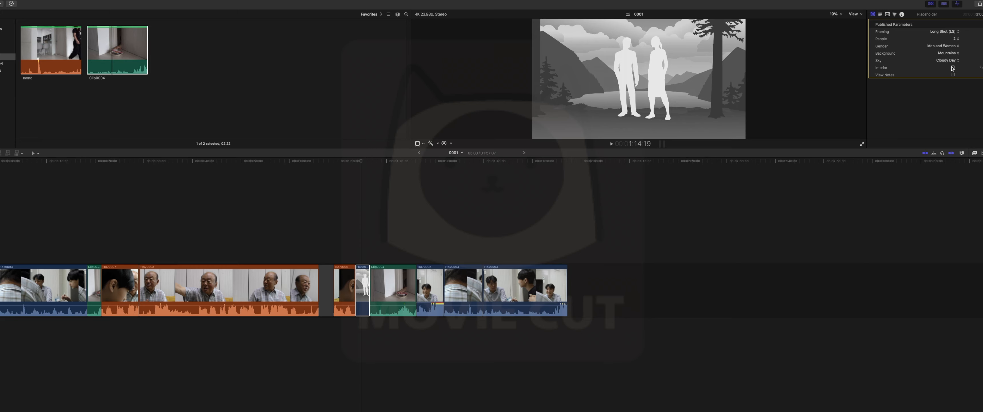
Try the placeholder's Interior and View Notes options, turning each on and off again
{"action": "left_click", "coordinate": [952, 67]}
{"action": "left_click", "coordinate": [952, 67]}
{"action": "left_click", "coordinate": [953, 75]}
{"action": "left_click", "coordinate": [953, 75]}
{"action": "left_click", "coordinate": [361, 219]}
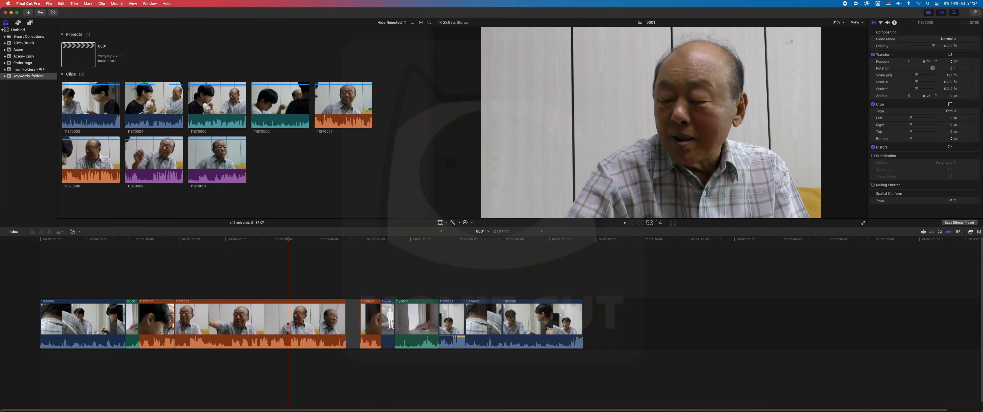
Move the playhead to about 47:23 over the long 11870008 clip and activate the Range Selection tool
{"action": "left_click", "coordinate": [74, 231]}
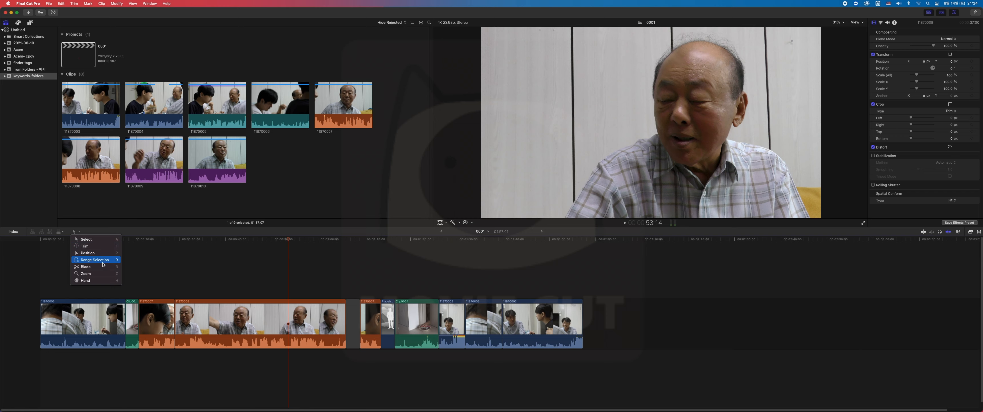
{"action": "left_click", "coordinate": [279, 264]}
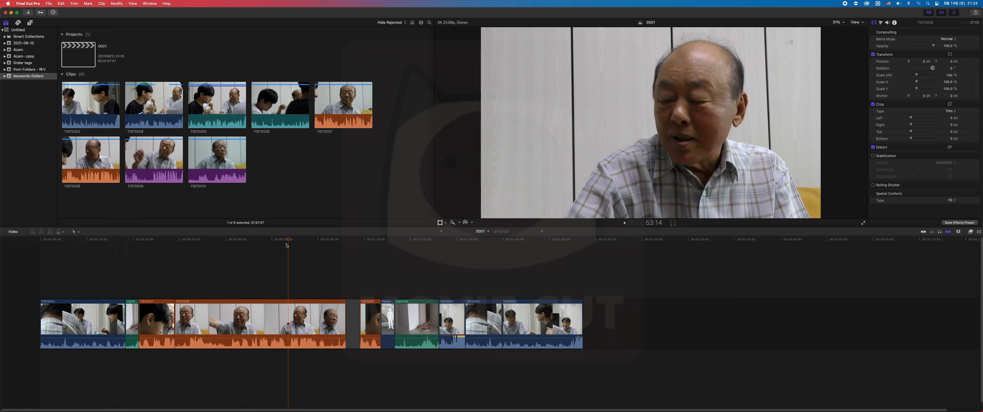
{"action": "left_click", "coordinate": [263, 240]}
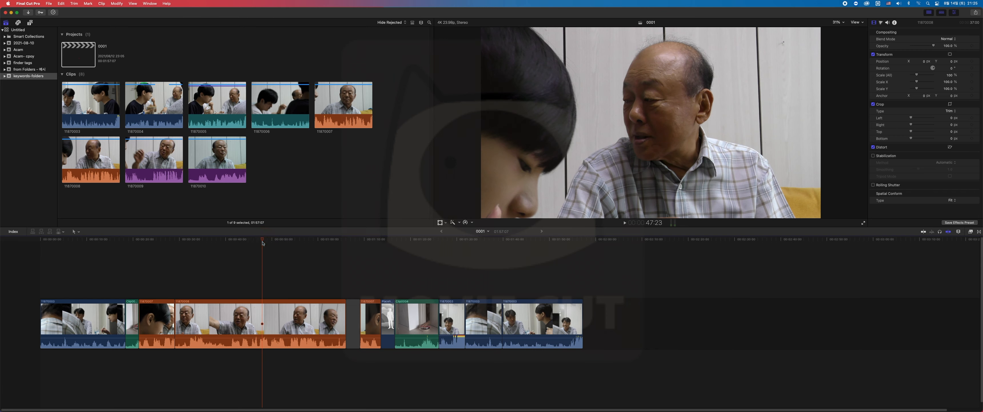
{"action": "key", "text": "r"}
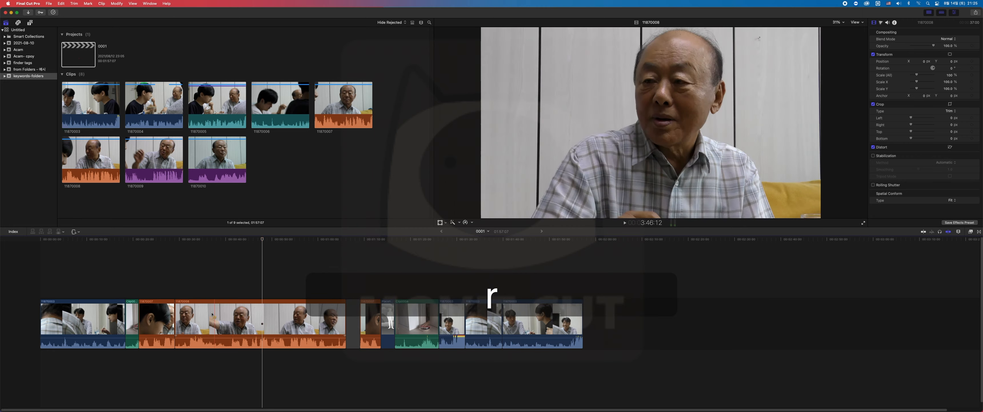
Select a range across the orange timeline clips, and mark an in-to-out range in browser clip 11870005 while playing it
{"action": "left_click_drag", "start_coordinate": [158, 322], "coordinate": [334, 323]}
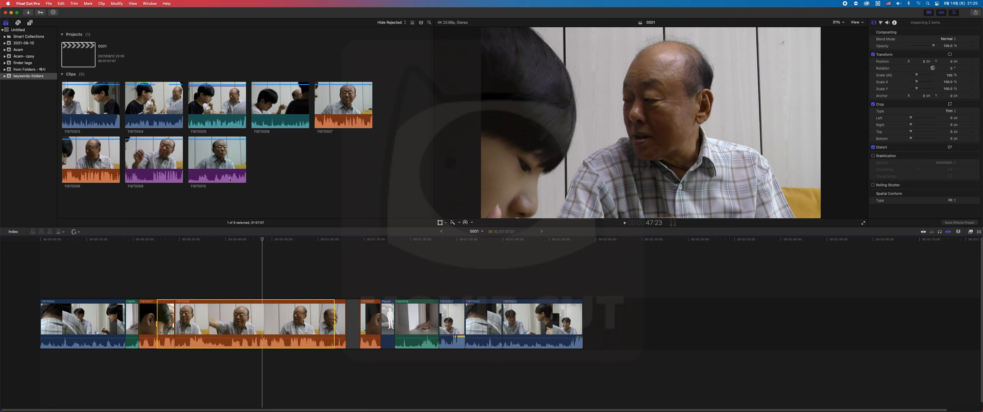
{"action": "left_click", "coordinate": [211, 159]}
{"action": "key", "text": "space"}
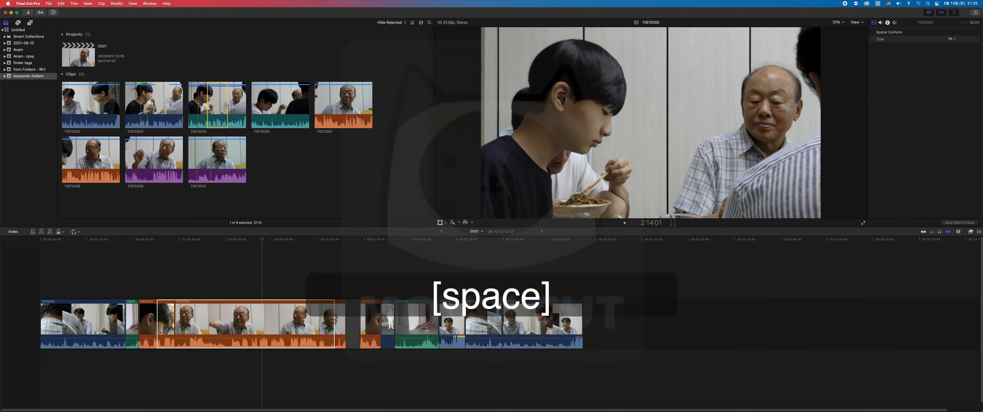
{"action": "key", "text": "space"}
{"action": "key", "text": "i"}
{"action": "key", "text": "space"}
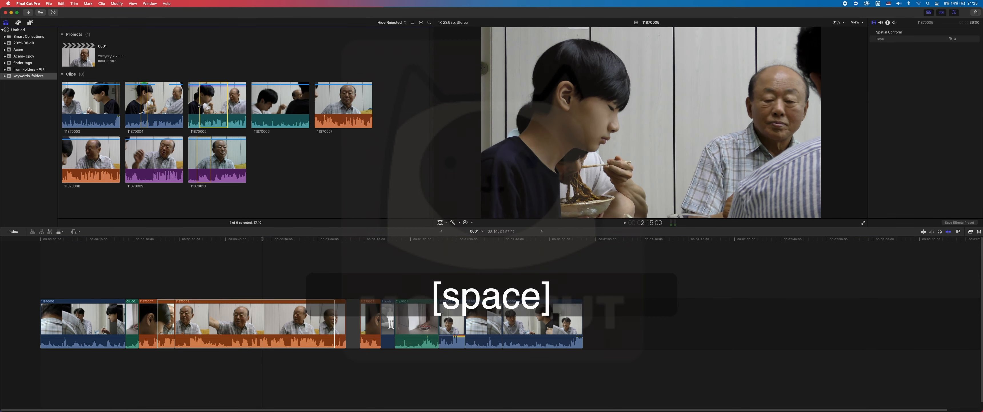
{"action": "key", "text": "space"}
{"action": "key", "text": "o"}
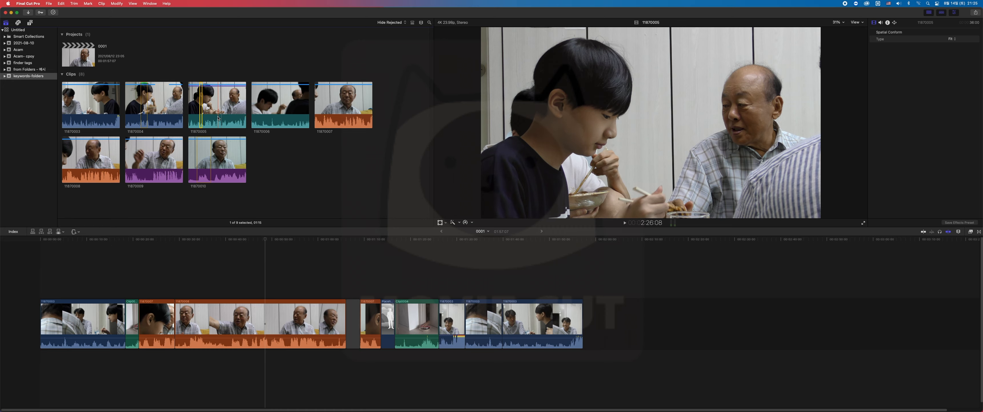
Reposition the timeline playhead over clip 11870008 and switch from Range Selection to the Select tool
{"action": "left_click", "coordinate": [268, 245]}
{"action": "mouse_move", "coordinate": [268, 244]}
{"action": "left_mouse_down"}
{"action": "mouse_move", "coordinate": [281, 240]}
{"action": "mouse_move", "coordinate": [266, 239]}
{"action": "left_mouse_up"}
{"action": "left_click", "coordinate": [76, 230]}
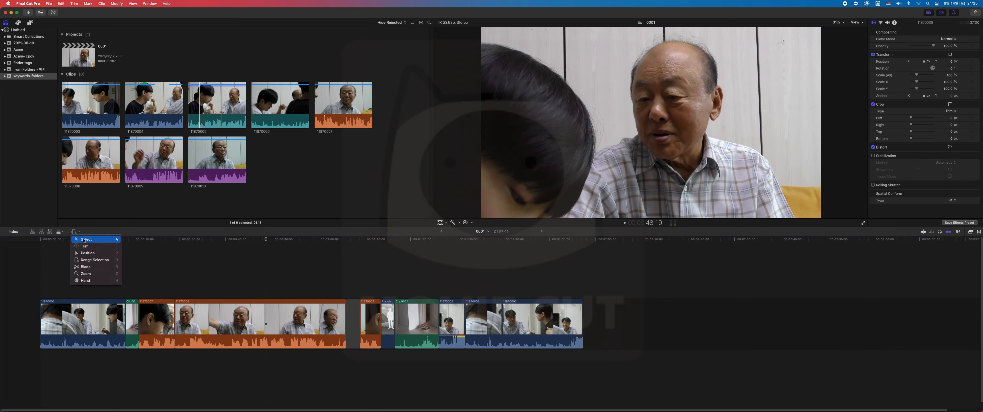
{"action": "left_click", "coordinate": [84, 236]}
Mark a timeline range in clip 11870008 with the in point at 46:21 and the out point at 1:00:06
{"action": "left_click", "coordinate": [241, 240]}
{"action": "left_click", "coordinate": [257, 238]}
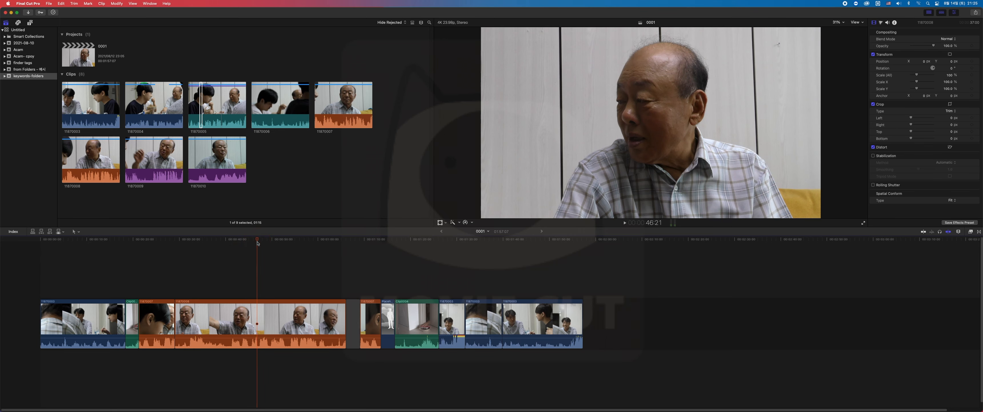
{"action": "key", "text": "i"}
{"action": "left_click", "coordinate": [257, 240]}
{"action": "left_click", "coordinate": [319, 241]}
{"action": "key", "text": "o"}
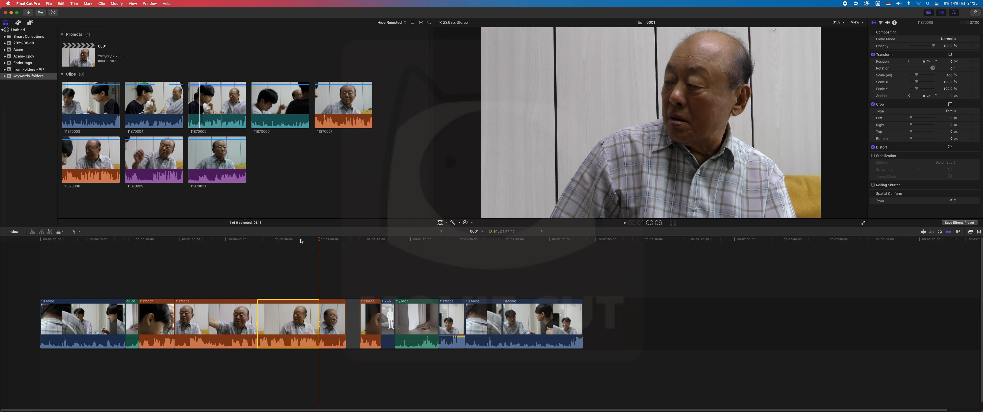
Lower the audio level of only the marked range in clip 11870008 to -14 dB
{"action": "mouse_move", "coordinate": [302, 239]}
{"action": "left_mouse_down"}
{"action": "mouse_move", "coordinate": [279, 240]}
{"action": "mouse_move", "coordinate": [287, 240]}
{"action": "left_mouse_up"}
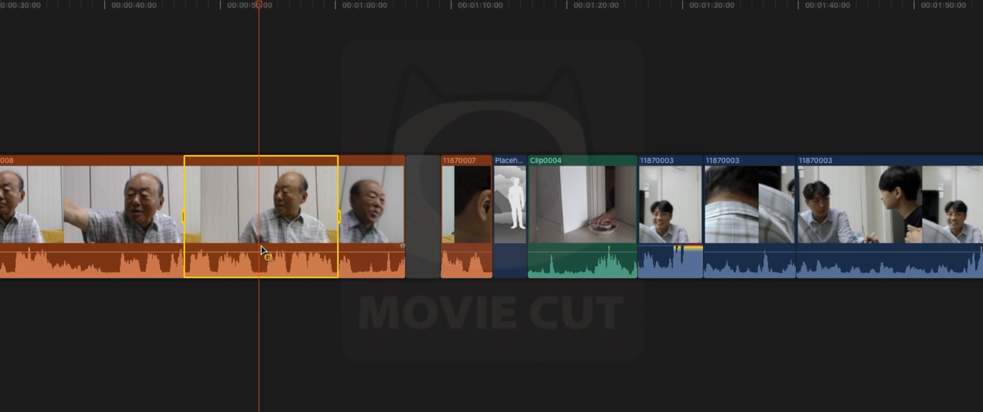
{"action": "key", "text": "a"}
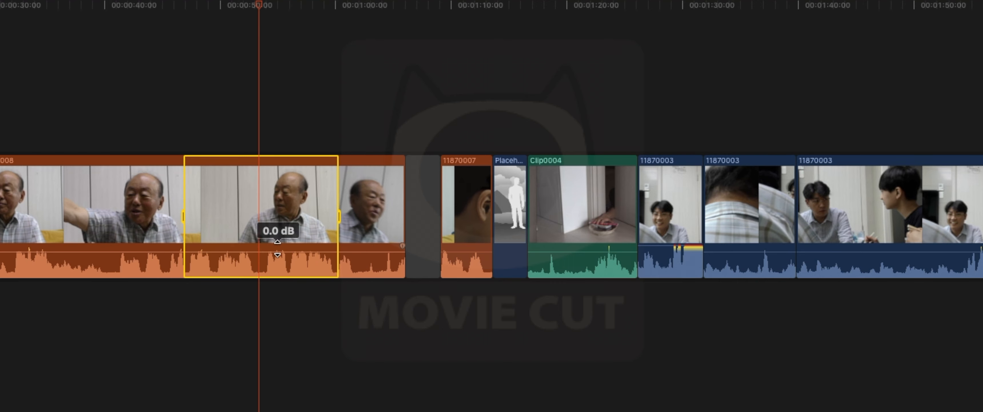
{"action": "left_click_drag", "start_coordinate": [279, 248], "coordinate": [273, 265]}
{"action": "left_click", "coordinate": [268, 312]}
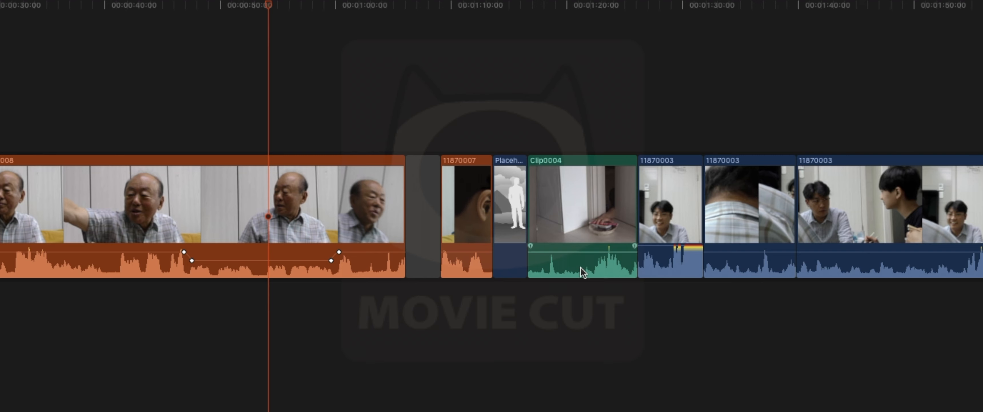
Lower the audio level of the whole Clip0004 to -18 dB
{"action": "left_click", "coordinate": [583, 251]}
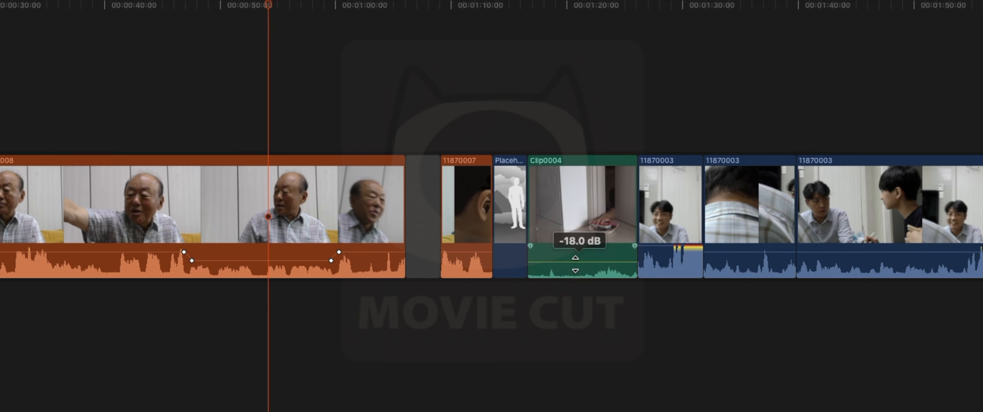
{"action": "left_click", "coordinate": [543, 310]}
{"action": "left_click", "coordinate": [275, 303]}
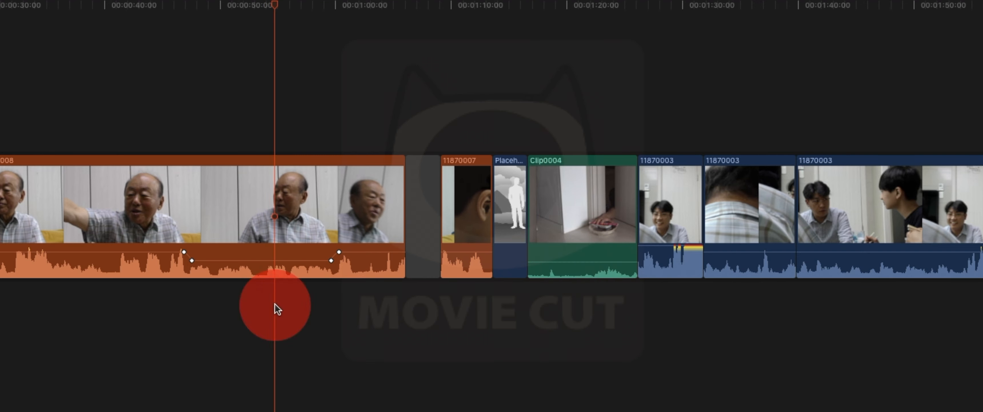
{"action": "left_click", "coordinate": [589, 327]}
{"action": "left_click", "coordinate": [263, 313]}
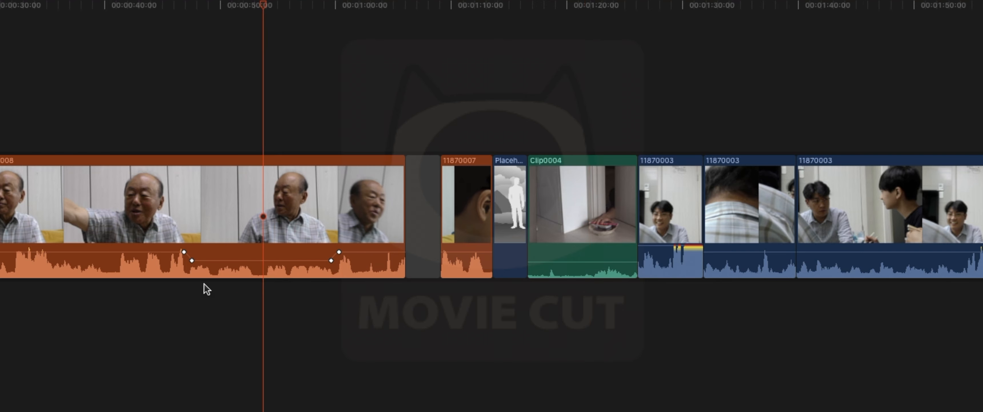
Add three volume keyframes in clip 11870008: two on the lowered -14 dB section and one after it at 0 dB
{"action": "left_click", "coordinate": [191, 259]}
{"action": "left_click_drag", "start_coordinate": [188, 7], "coordinate": [340, 39]}
{"action": "left_click", "coordinate": [308, 91]}
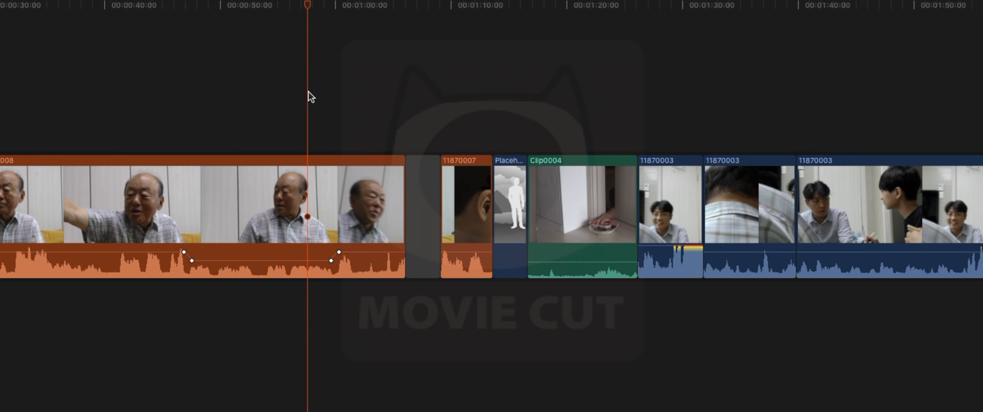
{"action": "key", "text": "alt"}
{"action": "left_click", "coordinate": [277, 260], "text": "alt"}
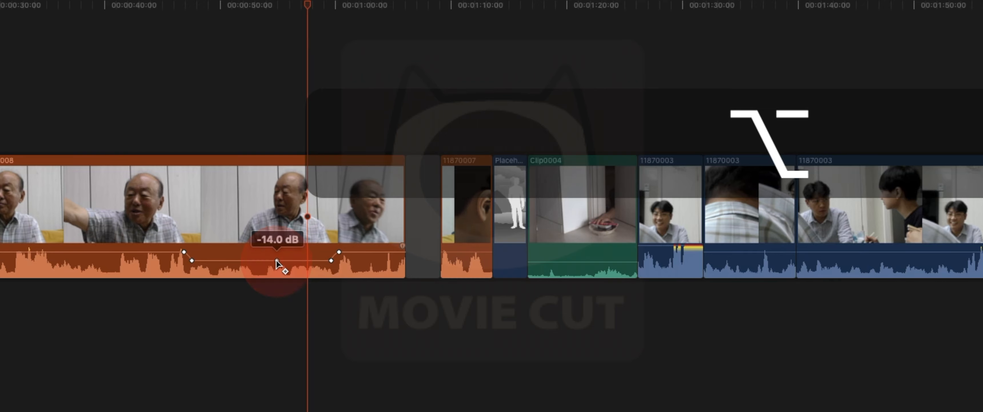
{"action": "left_click", "coordinate": [309, 260], "text": "alt"}
{"action": "left_click", "coordinate": [371, 251], "text": "alt"}
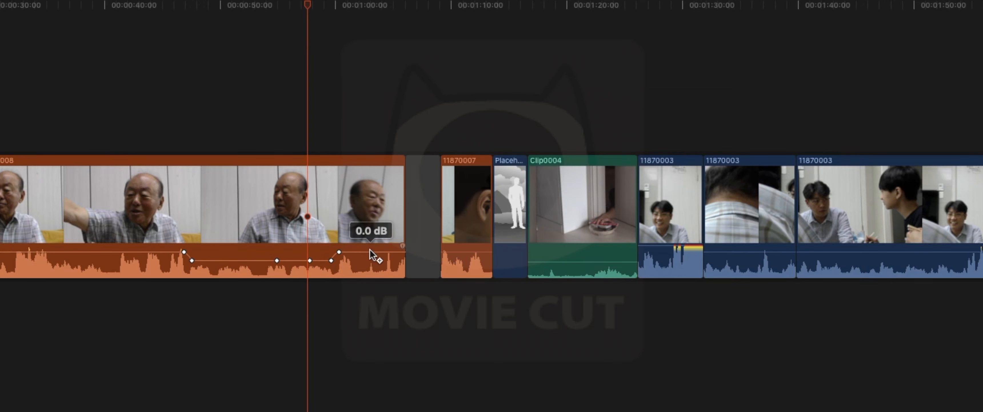
{"action": "left_click", "coordinate": [368, 303]}
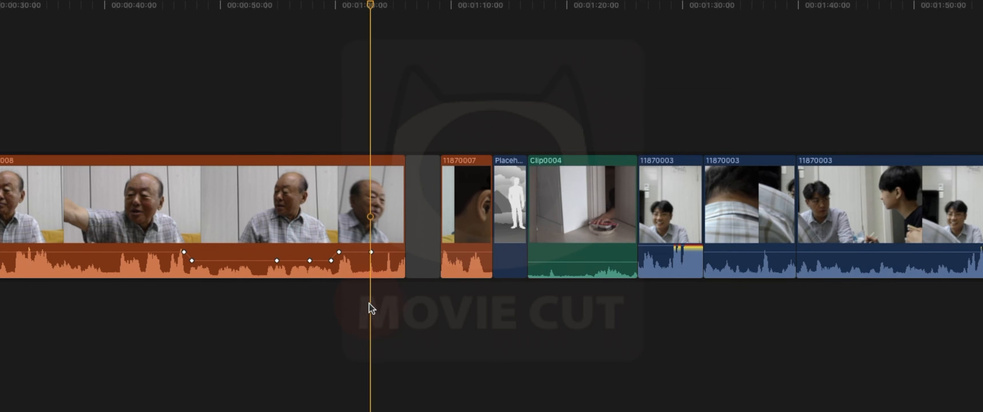
{"action": "left_click", "coordinate": [383, 4]}
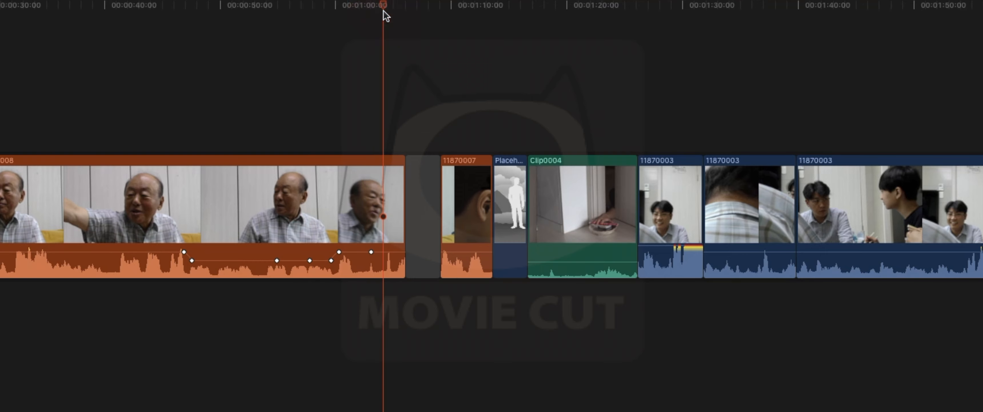
{"action": "key", "text": "o"}
{"action": "left_click_drag", "start_coordinate": [384, 14], "coordinate": [309, 16]}
{"action": "key", "text": "i"}
{"action": "left_click", "coordinate": [315, 62]}
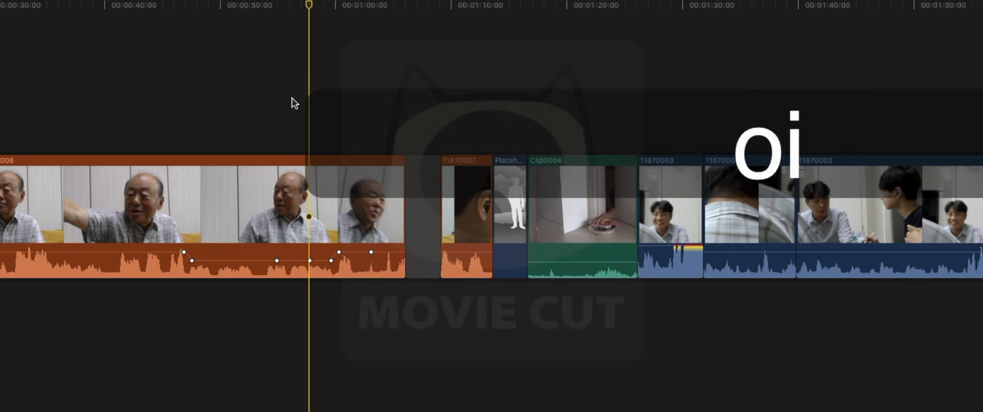
Mark a range from about 0:56 to 1:02 in clip 11870008 and lower its three volume keyframes together
{"action": "left_click_drag", "start_coordinate": [311, 11], "coordinate": [444, 17]}
{"action": "key", "text": "i"}
{"action": "key", "text": "o"}
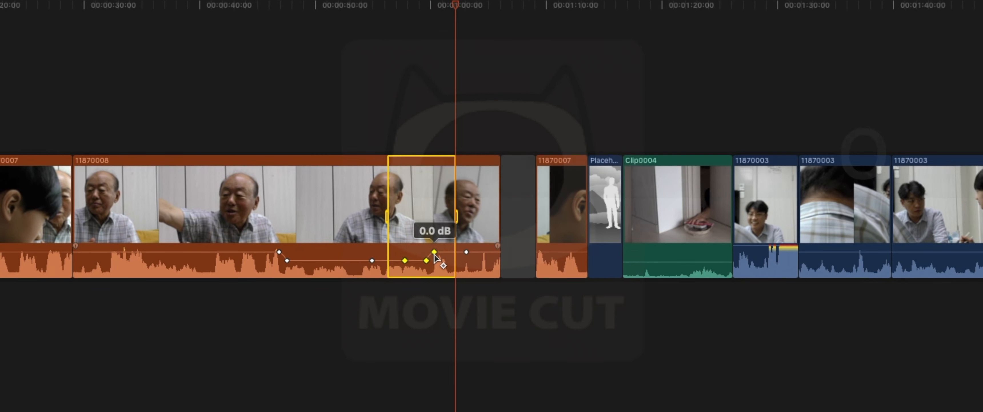
{"action": "left_click_drag", "start_coordinate": [435, 255], "coordinate": [432, 271]}
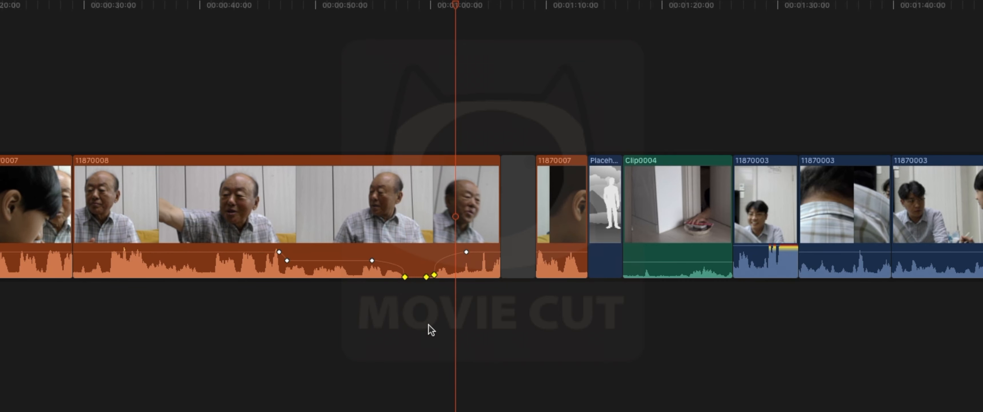
{"action": "left_click", "coordinate": [429, 324]}
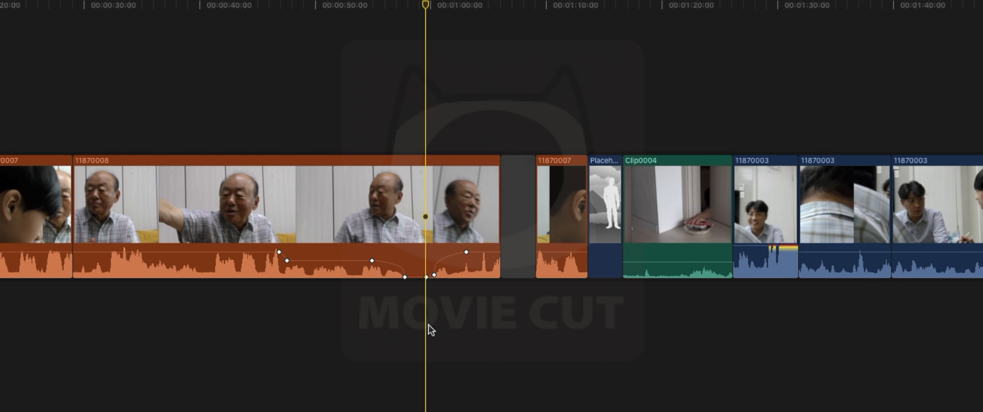
Select the first four volume keyframes of clip 11870008 and move them together about 6 seconds earlier
{"action": "left_click", "coordinate": [278, 252]}
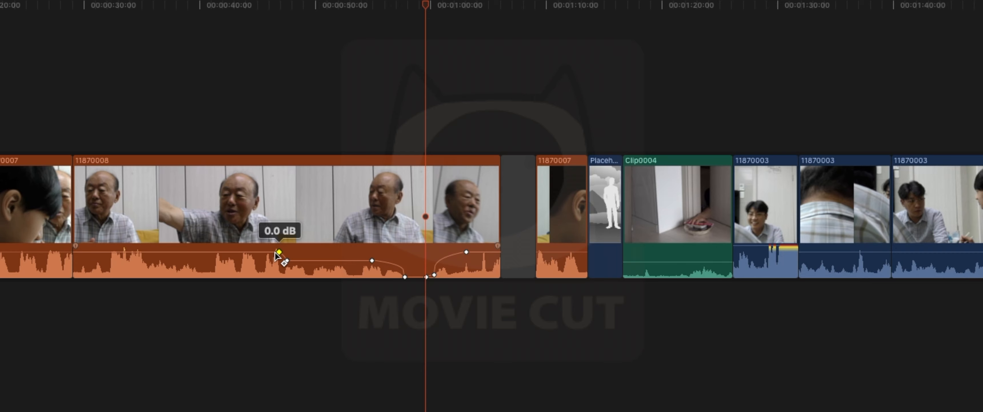
{"action": "left_click", "coordinate": [405, 277], "text": "shift"}
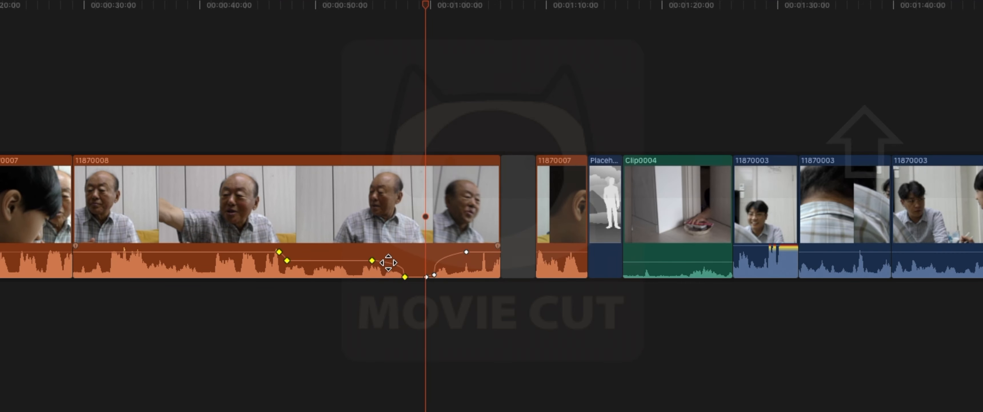
{"action": "left_click_drag", "start_coordinate": [374, 263], "coordinate": [300, 260]}
{"action": "left_click", "coordinate": [318, 306]}
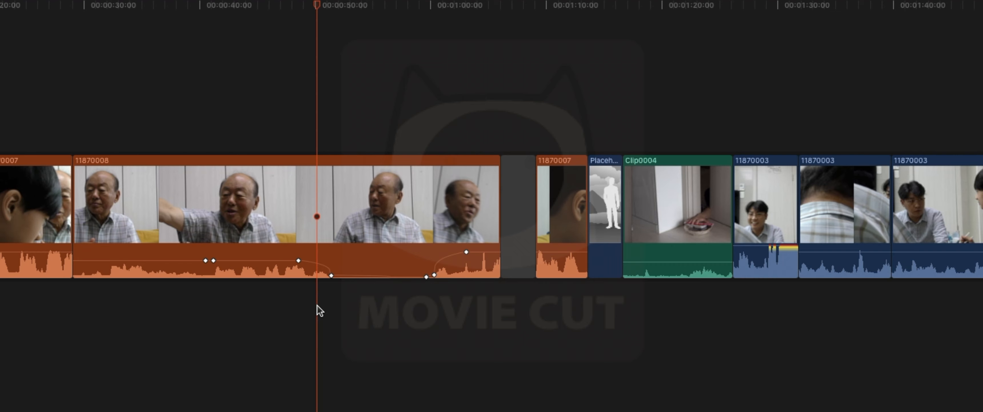
Mark the range from about 0:38 to 0:55 in clip 11870008 and delete it, closing the gap
{"action": "left_click_drag", "start_coordinate": [241, 18], "coordinate": [186, 17]}
{"action": "key", "text": "i"}
{"action": "left_click_drag", "start_coordinate": [317, 23], "coordinate": [372, 27]}
{"action": "key", "text": "o"}
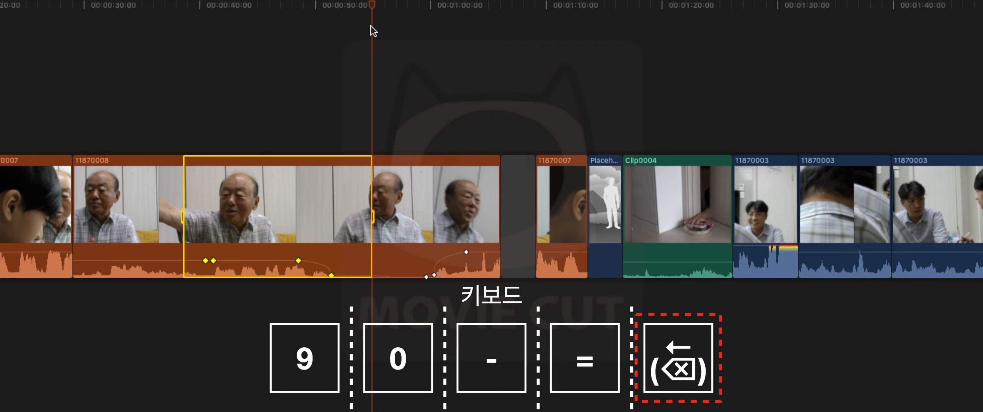
{"action": "key", "text": "BackSpace"}
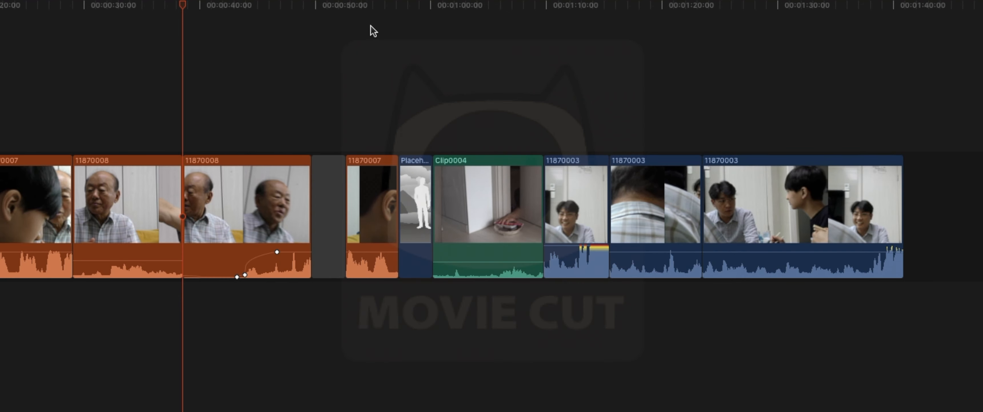
Delete the whole green Clip0004 from the timeline
{"action": "left_click", "coordinate": [515, 223]}
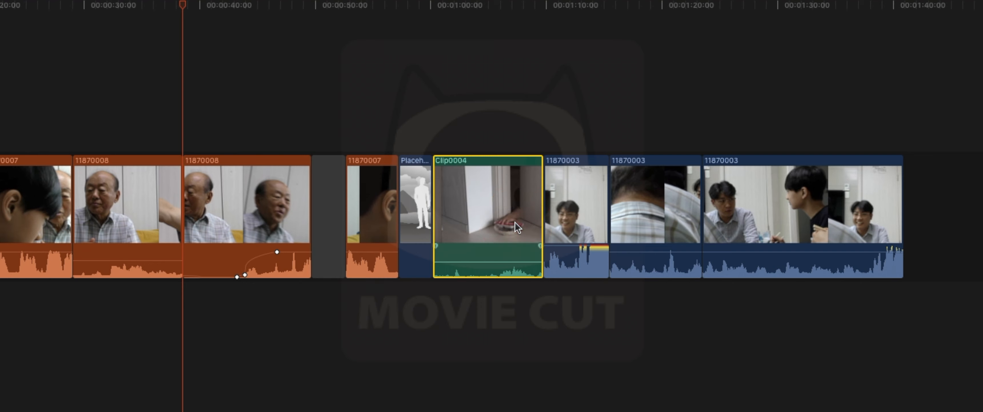
{"action": "key", "text": "BackSpace"}
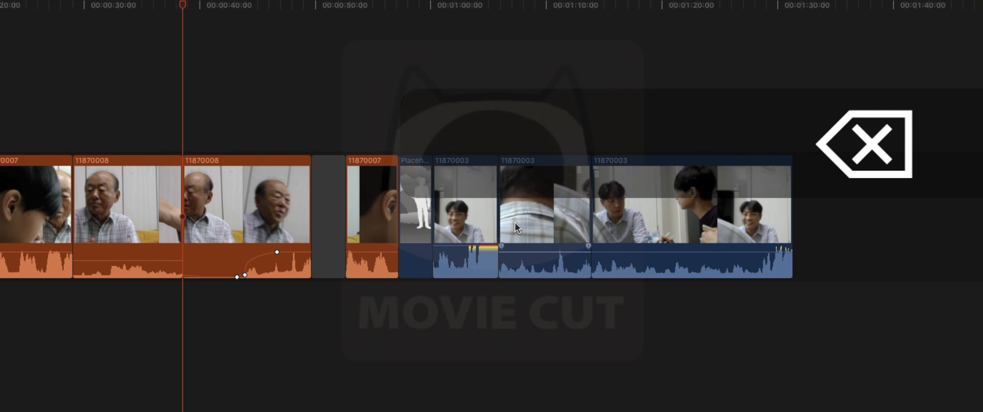
Mark the range from the start of the second 11870008 clip to about 0:44 and delete it
{"action": "left_click_drag", "start_coordinate": [174, 11], "coordinate": [244, 23]}
{"action": "left_click", "coordinate": [132, 8]}
{"action": "key", "text": "i"}
{"action": "key", "text": "o"}
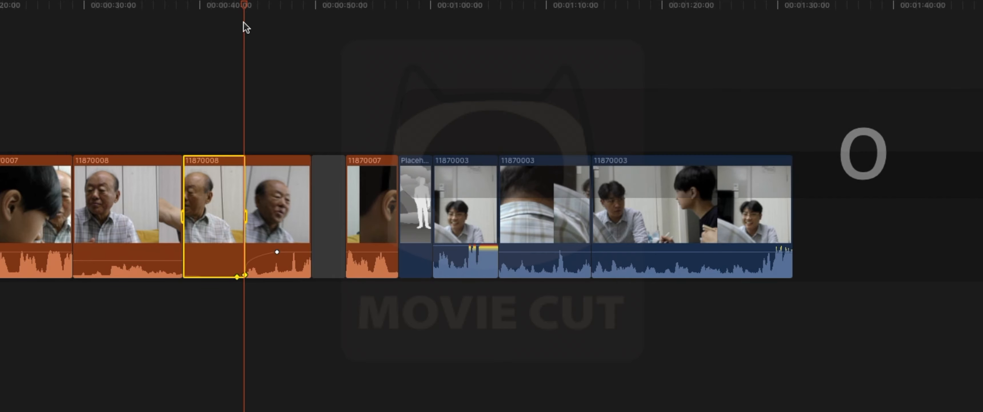
{"action": "key", "text": "BackSpace"}
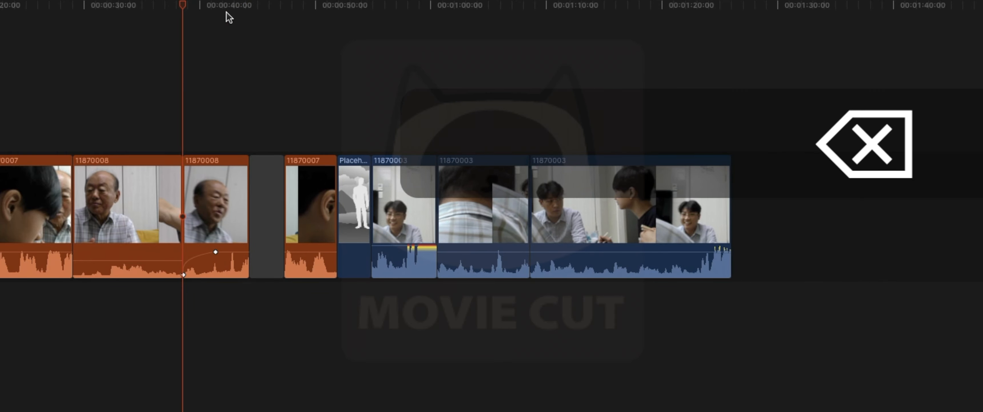
Set an out point at about 1:13 in the last 11870003 clip, and an in point at about 0:35 in the first 11870008 clip
{"action": "left_click_drag", "start_coordinate": [183, 6], "coordinate": [589, 71]}
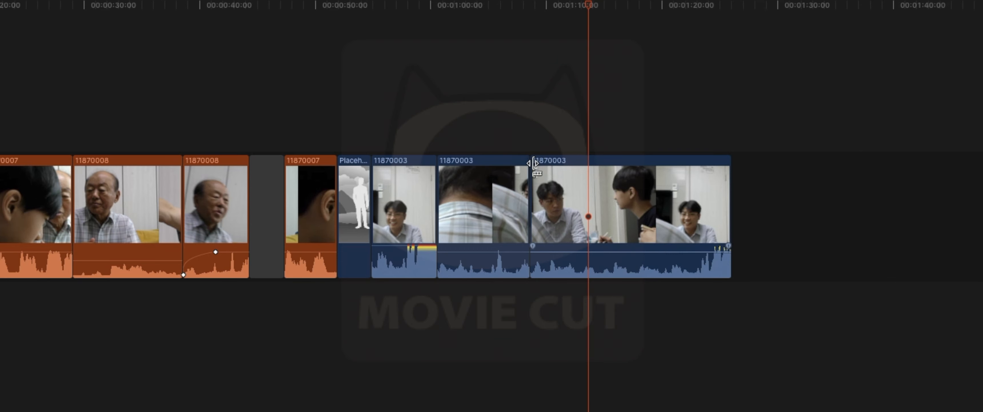
{"action": "key", "text": "o"}
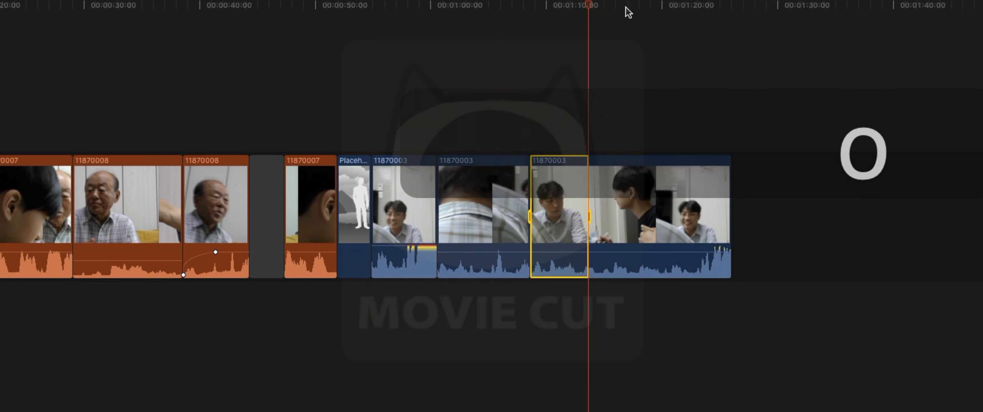
{"action": "left_click", "coordinate": [149, 4]}
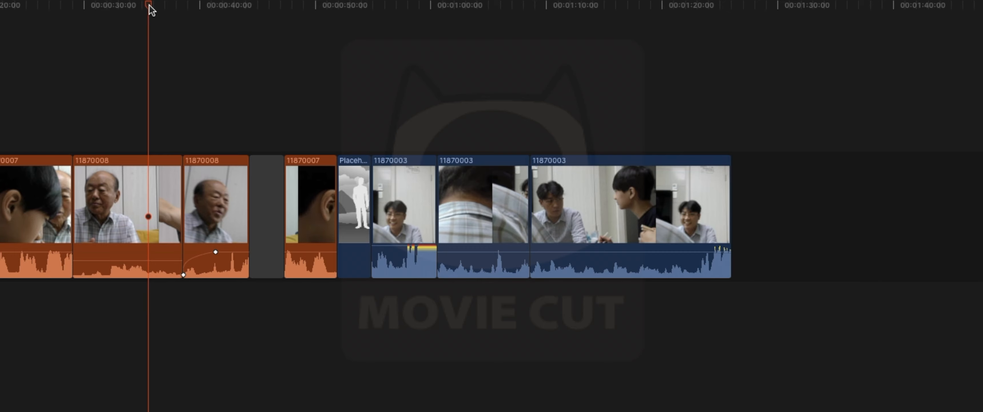
{"action": "key", "text": "i"}
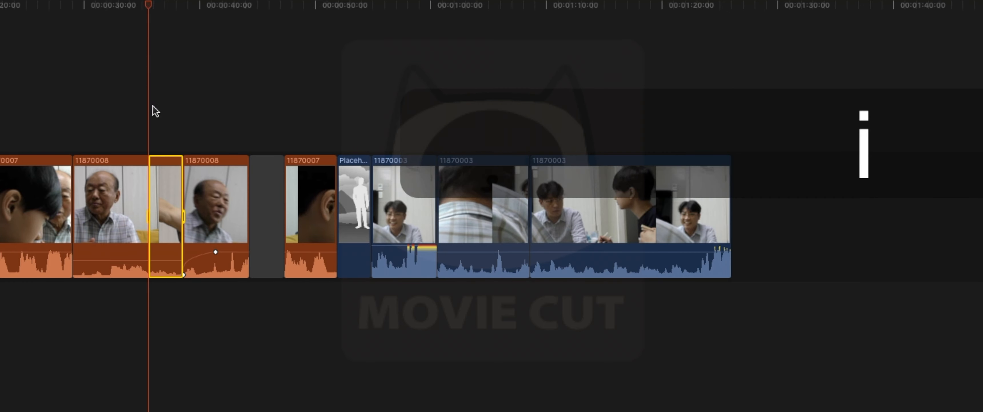
Mark the 11870007 clip just after the gap as a range and delete it
{"action": "left_click", "coordinate": [233, 102]}
{"action": "left_click_drag", "start_coordinate": [278, 32], "coordinate": [190, 37]}
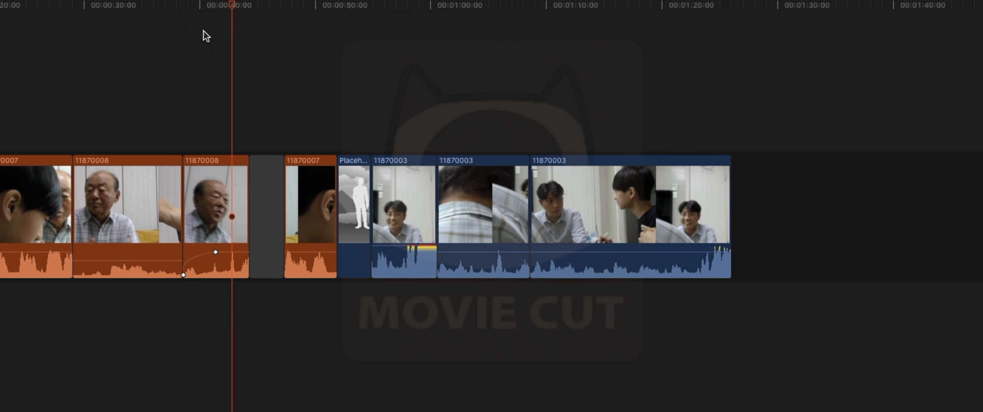
{"action": "left_click_drag", "start_coordinate": [221, 12], "coordinate": [332, 14]}
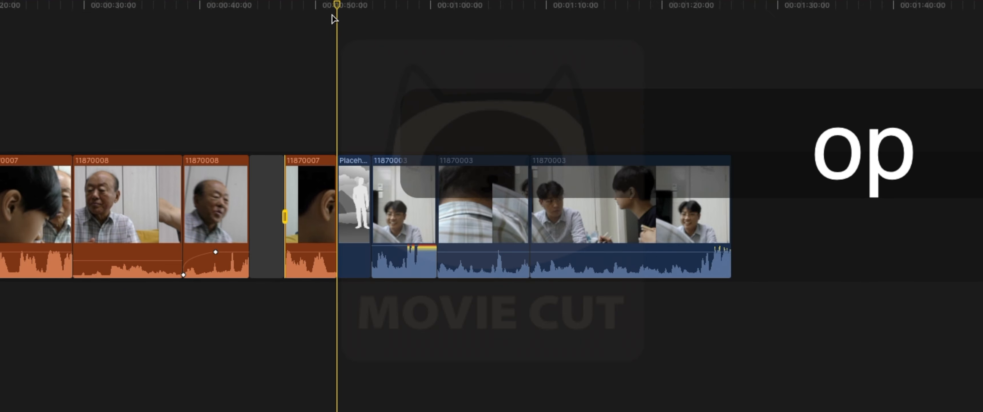
{"action": "key", "text": "o"}
{"action": "key", "text": "o"}
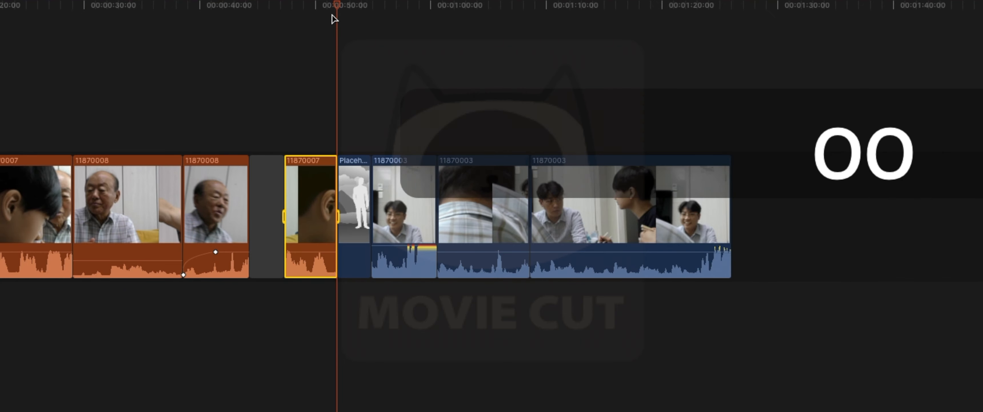
{"action": "key", "text": "BackSpace"}
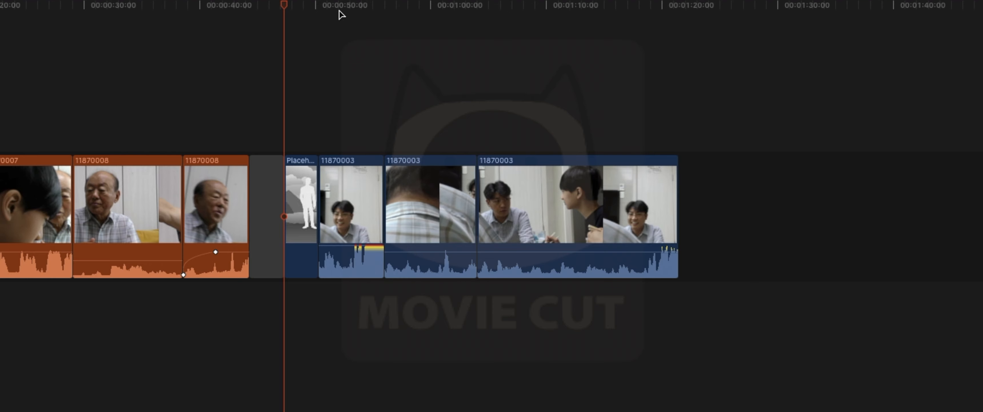
{"action": "left_click", "coordinate": [528, 7]}
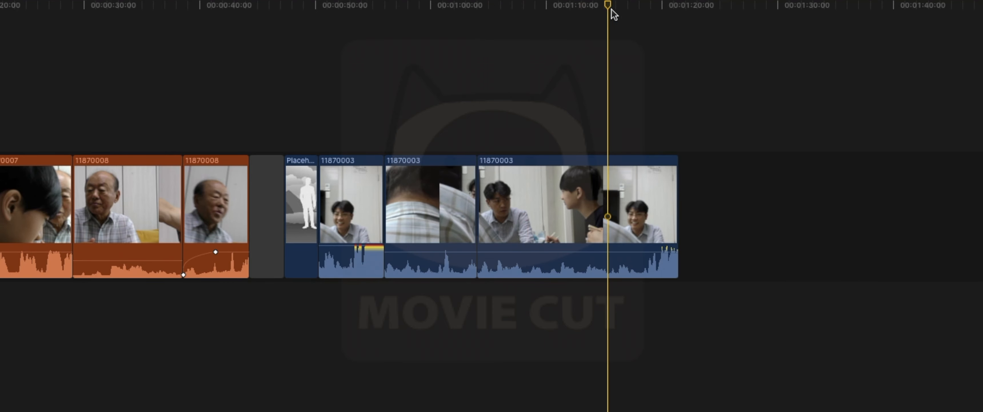
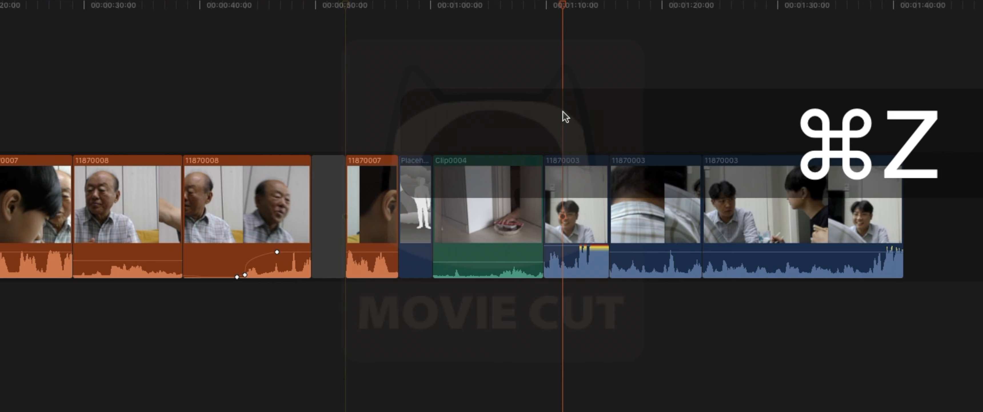
Mark the range from about 1:11 to 1:13 in the 11870003 clip that follows Clip0004
{"action": "left_click", "coordinate": [555, 129]}
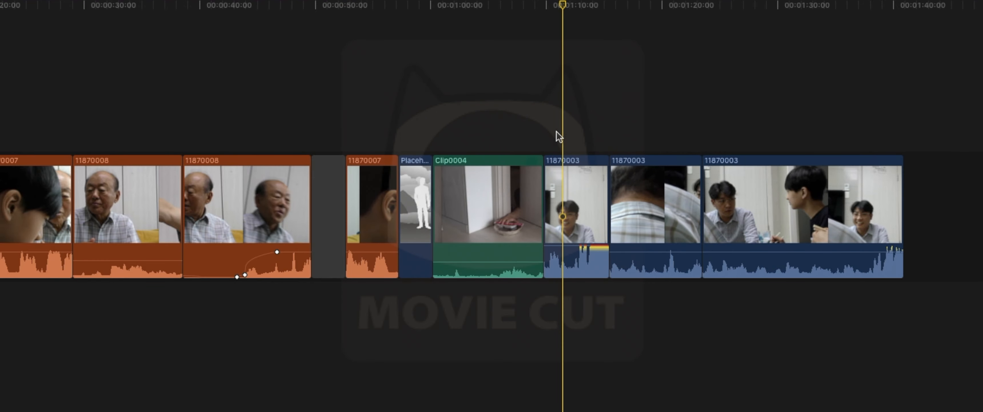
{"action": "key", "text": "super+equal"}
{"action": "key", "text": "super+equal"}
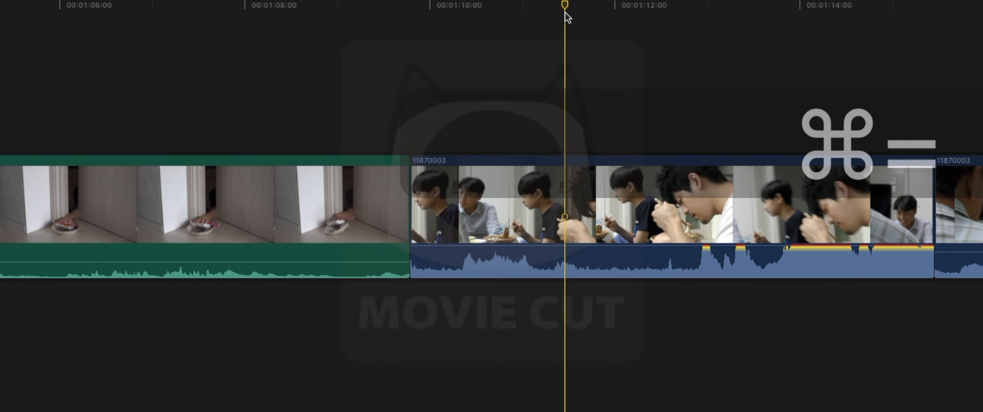
{"action": "left_click", "coordinate": [548, 7]}
{"action": "key", "text": "i"}
{"action": "left_click_drag", "start_coordinate": [575, 6], "coordinate": [702, 10]}
{"action": "key", "text": "o"}
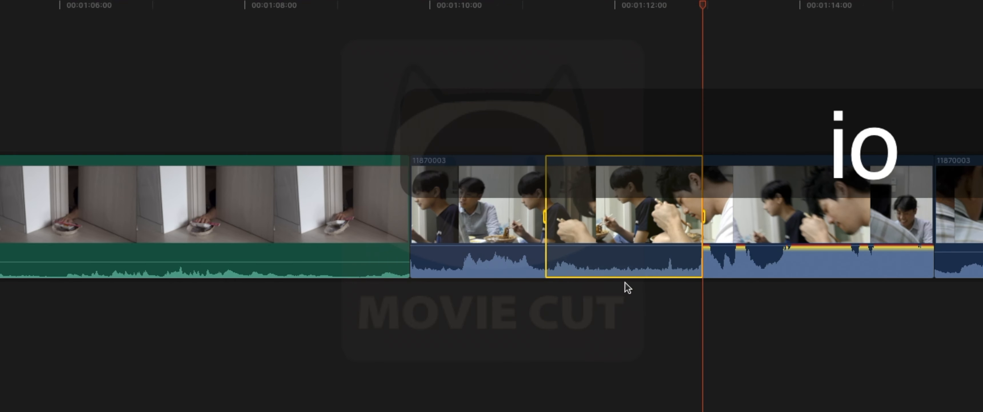
Lower the audio volume within the marked range of the 11870003 clip
{"action": "key", "text": "a"}
{"action": "left_click", "coordinate": [616, 247]}
{"action": "left_click_drag", "start_coordinate": [615, 249], "coordinate": [616, 256]}
{"action": "left_click", "coordinate": [557, 135]}
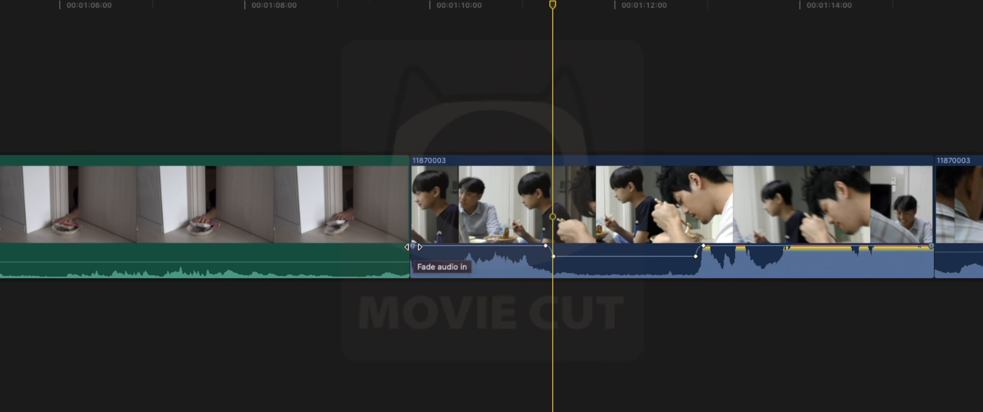
Add an 11-frame audio fade-in at the start of the 11870003 clip and bring up its fade curve options, leaving the curve as is
{"action": "left_click_drag", "start_coordinate": [413, 246], "coordinate": [454, 247]}
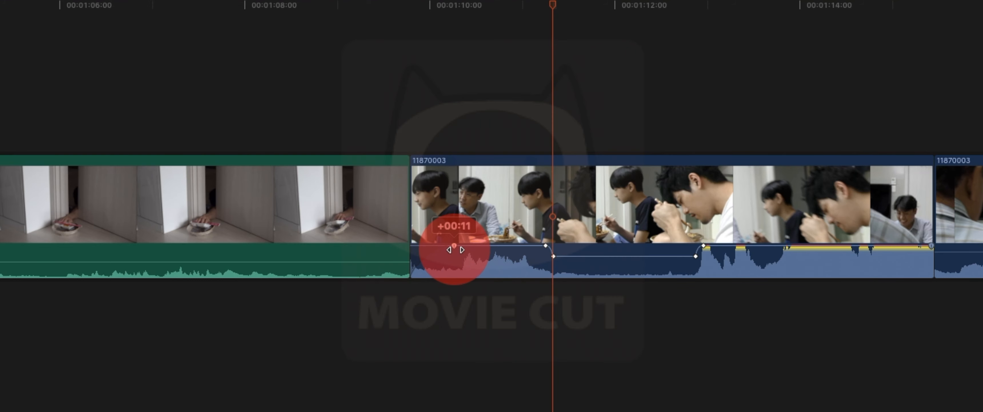
{"action": "left_click", "coordinate": [454, 246]}
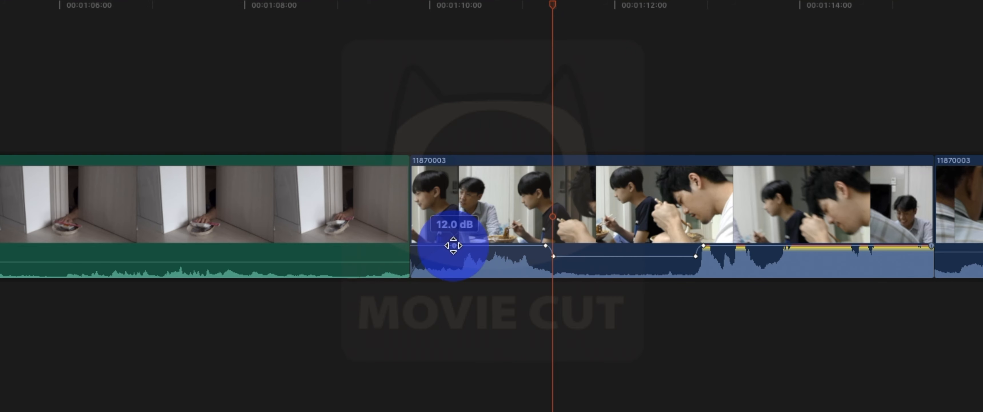
{"action": "right_click", "coordinate": [453, 246]}
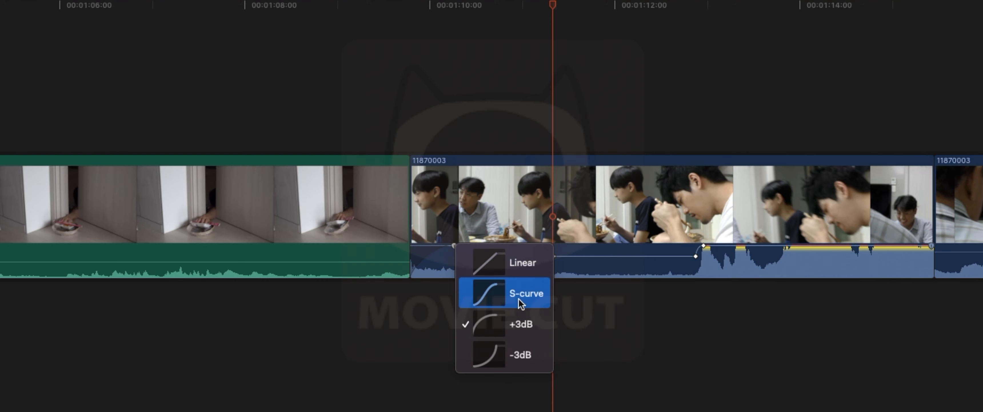
{"action": "left_click", "coordinate": [399, 314]}
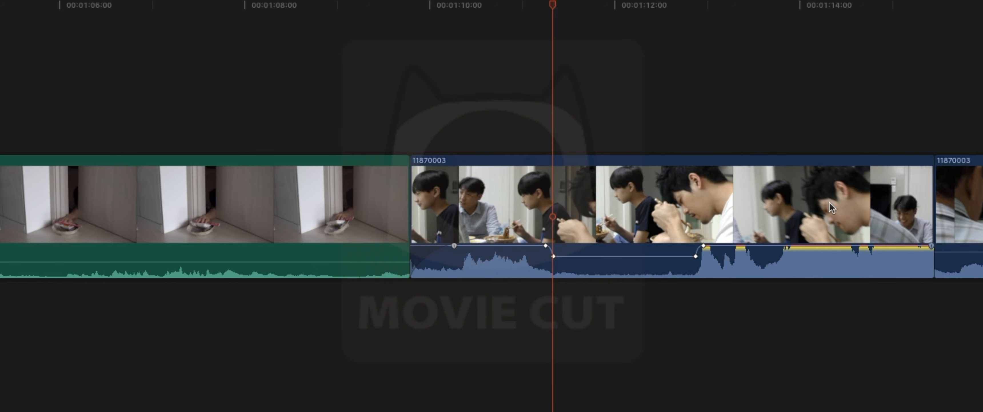
Select the edit point between the first two 11870003 clips after Clip0004 with the Trim tool and apply an audio crossfade
{"action": "key", "text": "t"}
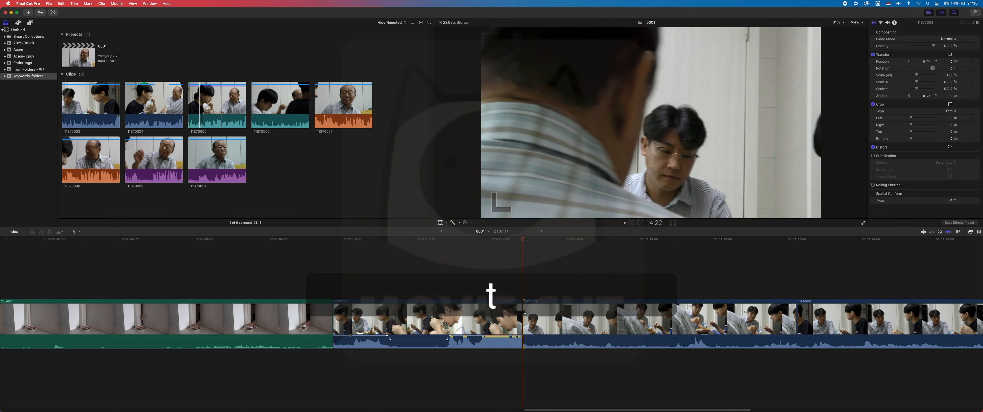
{"action": "left_click", "coordinate": [523, 309]}
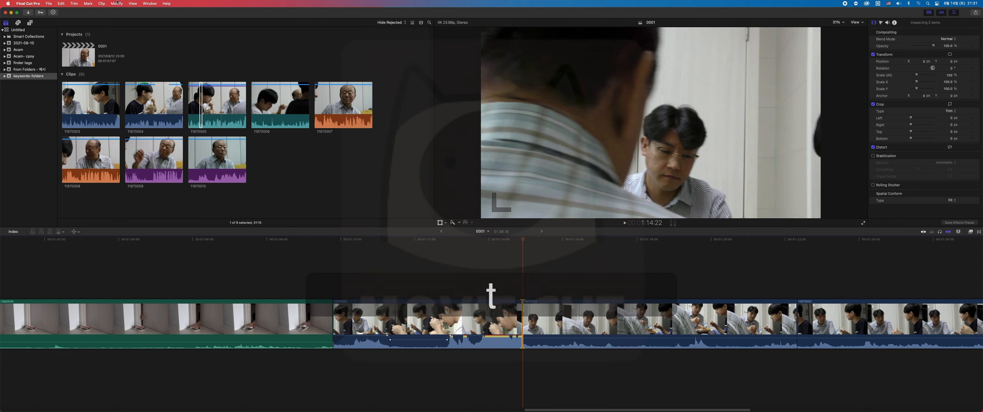
{"action": "left_click", "coordinate": [120, 3]}
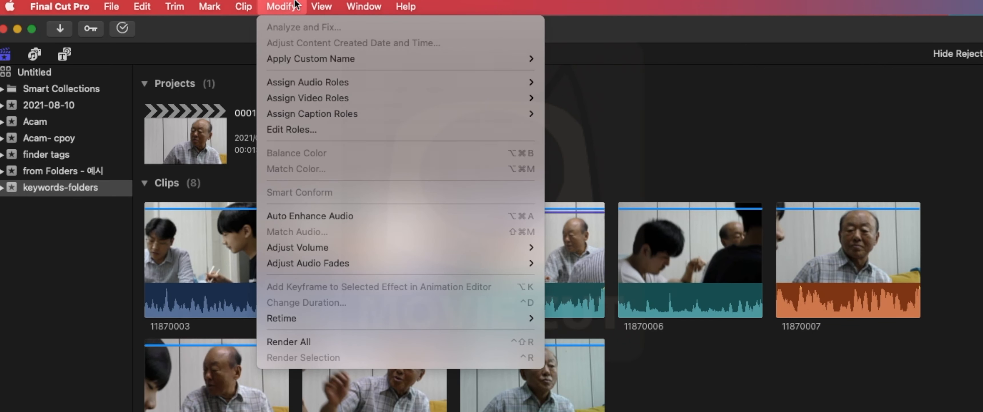
{"action": "mouse_move", "coordinate": [430, 268]}
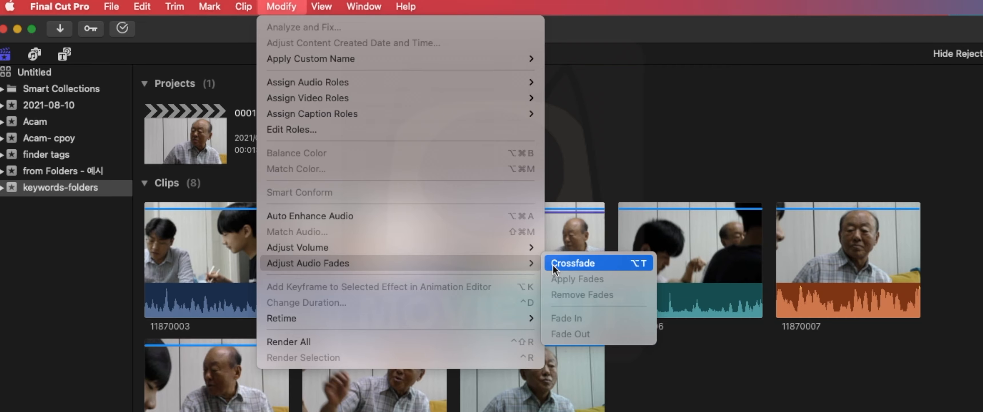
{"action": "left_click", "coordinate": [553, 265]}
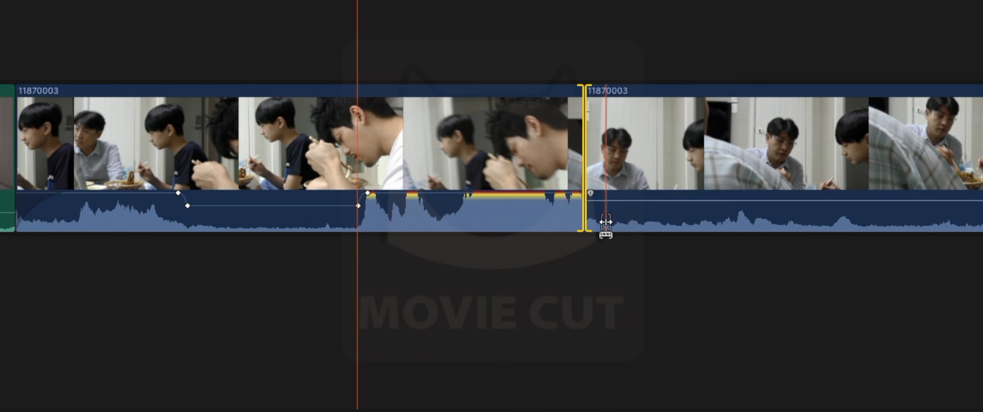
{"action": "key", "text": "a"}
{"action": "left_click", "coordinate": [598, 241]}
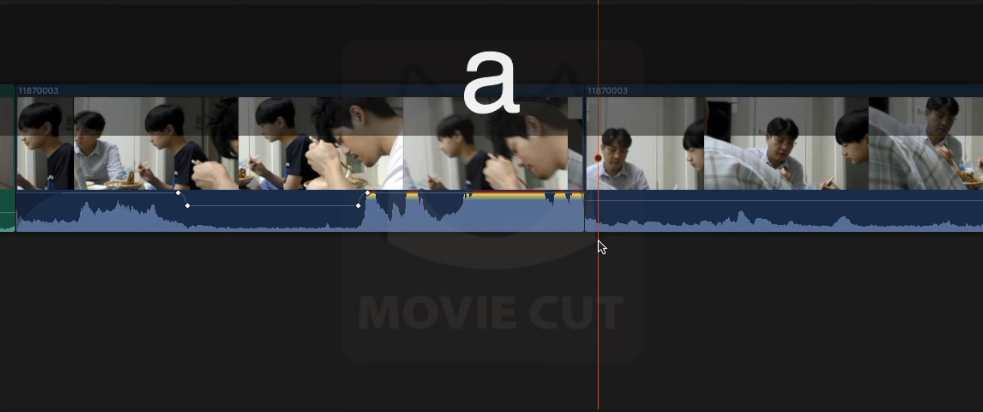
Expand the audio of the two crossfaded 11870003 clips beneath their video
{"action": "key", "text": "super+equal"}
{"action": "double_click", "coordinate": [594, 229]}
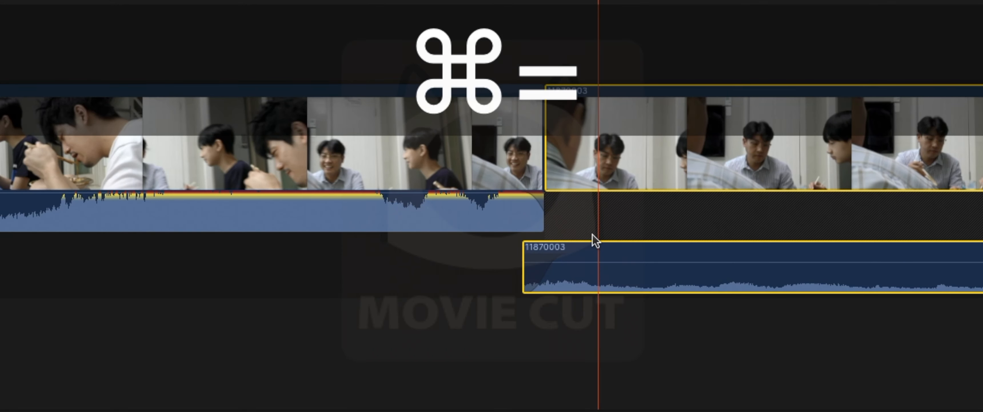
{"action": "double_click", "coordinate": [492, 224]}
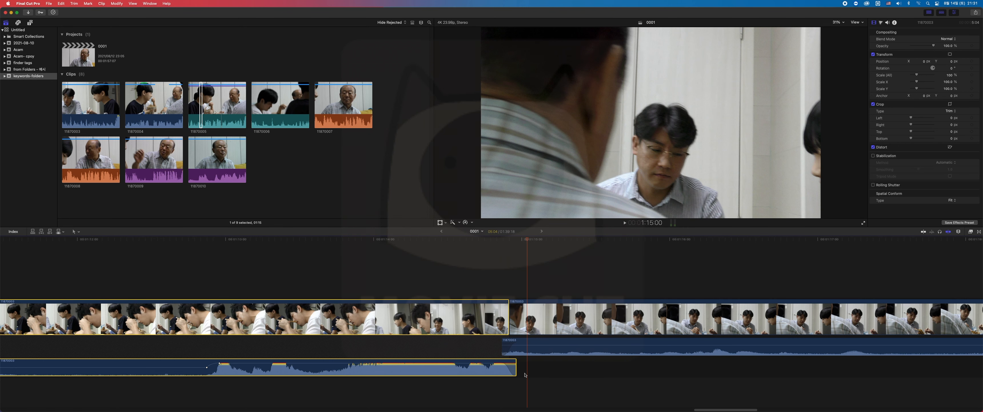
{"action": "left_click", "coordinate": [592, 305]}
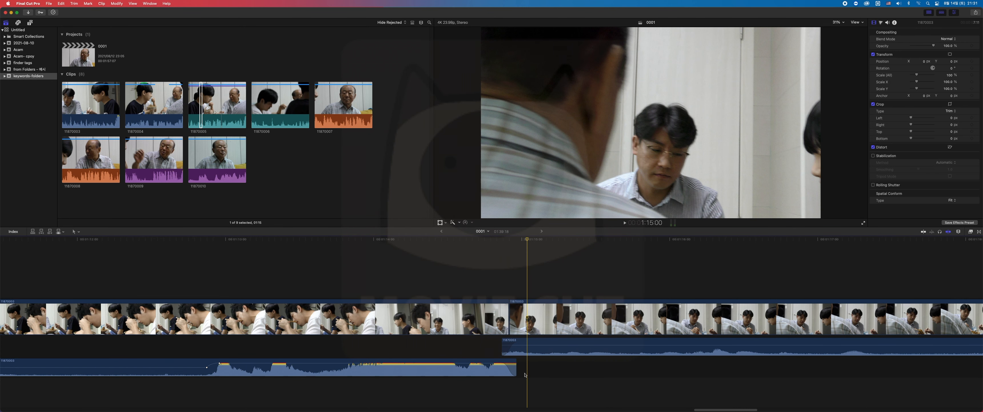
Fit the whole project in the timeline and try the Blade tool before returning to the Select tool
{"action": "key", "text": "super+minus"}
{"action": "key", "text": "super+minus"}
{"action": "key", "text": "super+minus"}
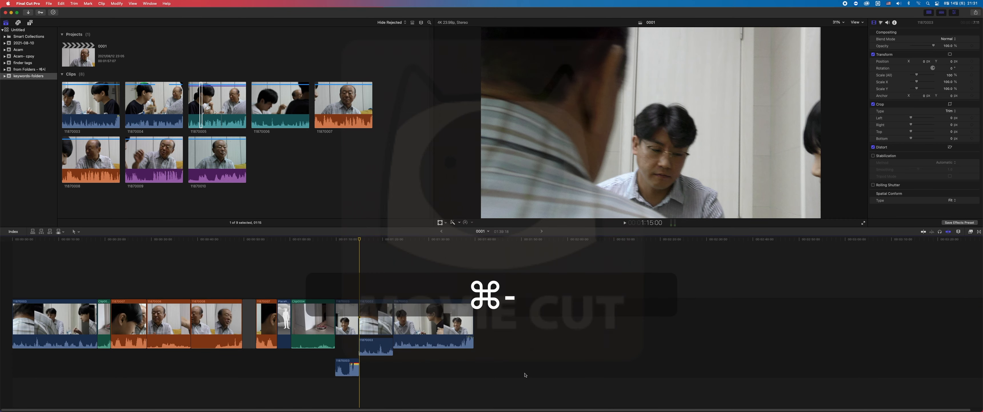
{"action": "key", "text": "shift+z"}
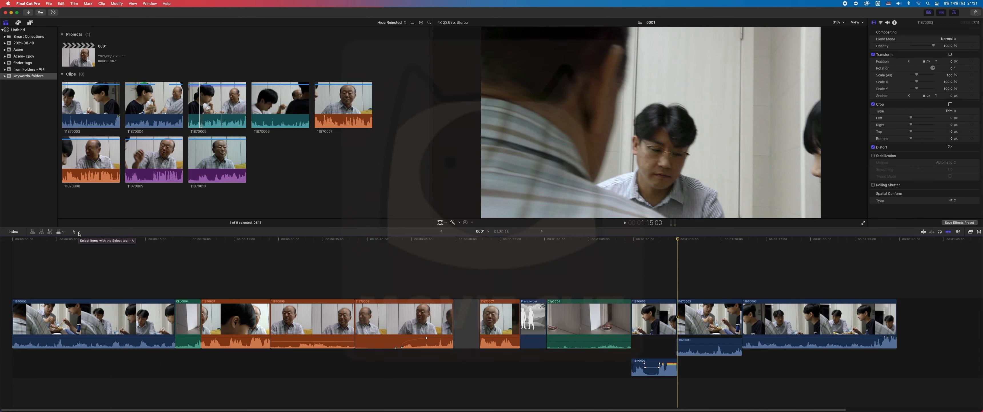
{"action": "left_click", "coordinate": [79, 232]}
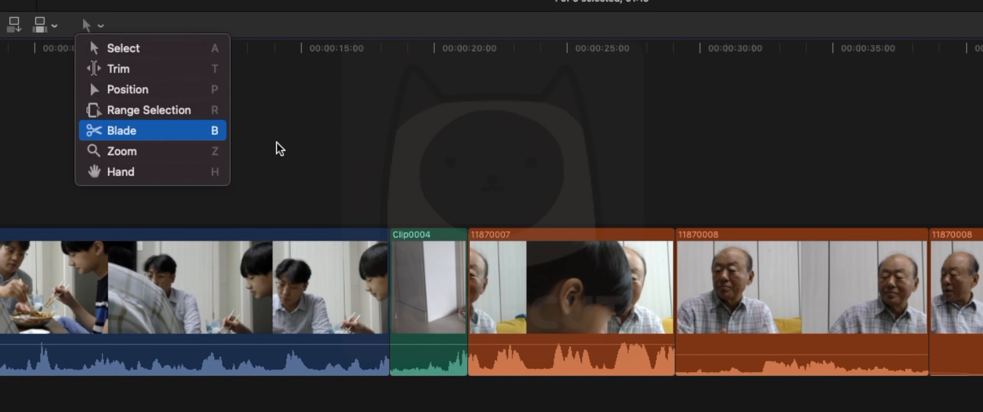
{"action": "left_click", "coordinate": [612, 152]}
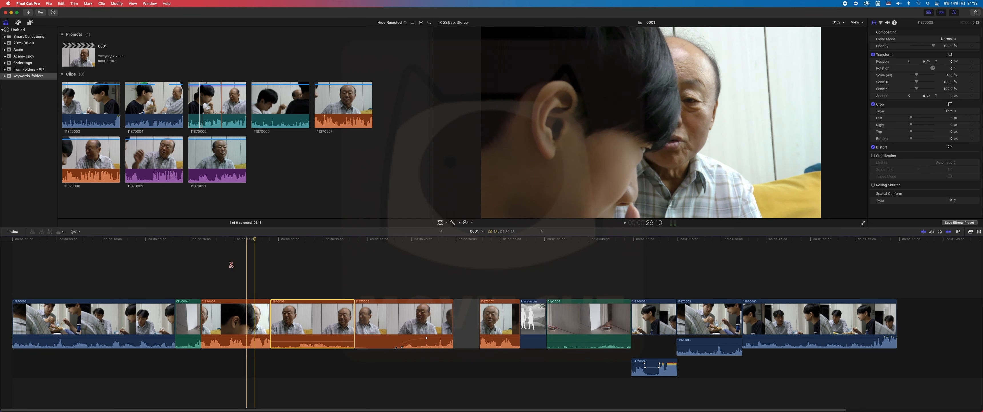
{"action": "key", "text": "a"}
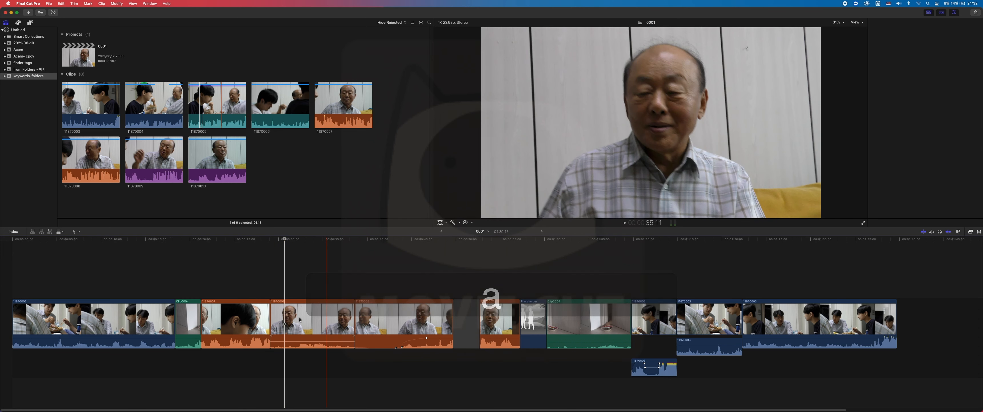
Split the first 11870008 clip near its middle with the Blade tool and return to the Select tool
{"action": "key", "text": "super+4"}
{"action": "left_click", "coordinate": [288, 240]}
{"action": "left_click", "coordinate": [304, 240]}
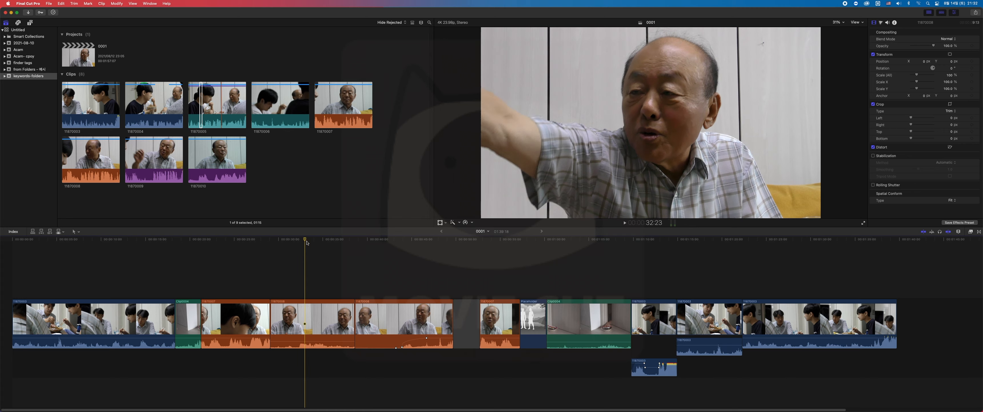
{"action": "left_click", "coordinate": [297, 240]}
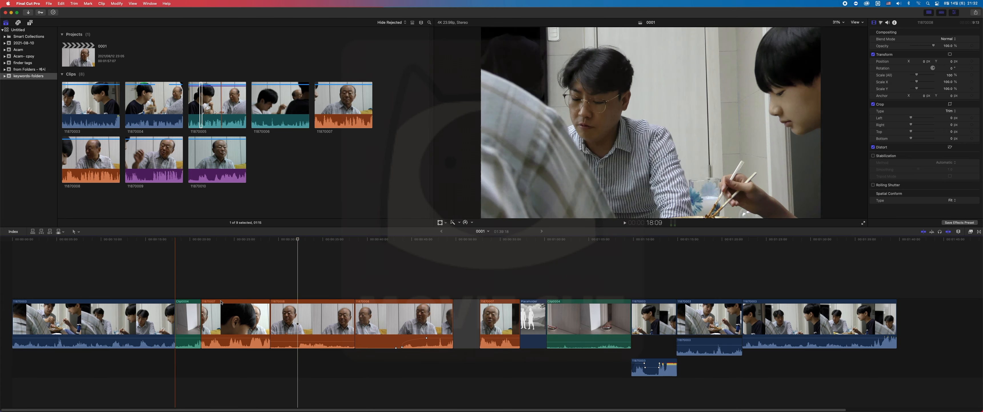
{"action": "key", "text": "b"}
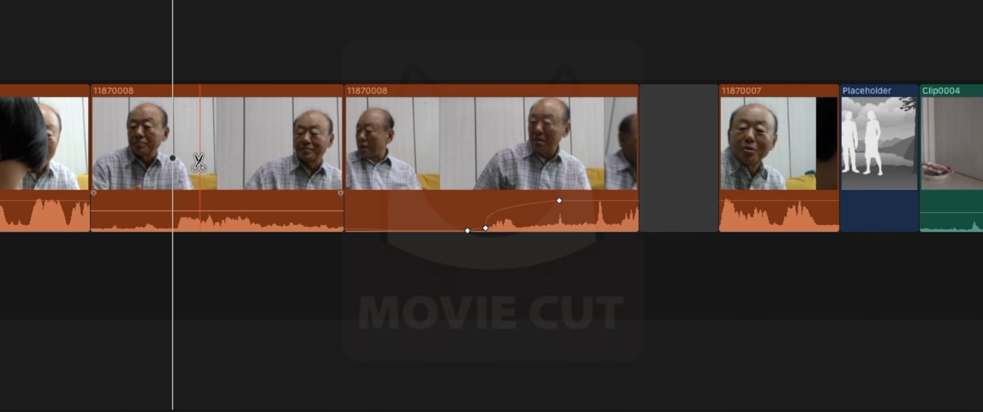
{"action": "left_click", "coordinate": [206, 164]}
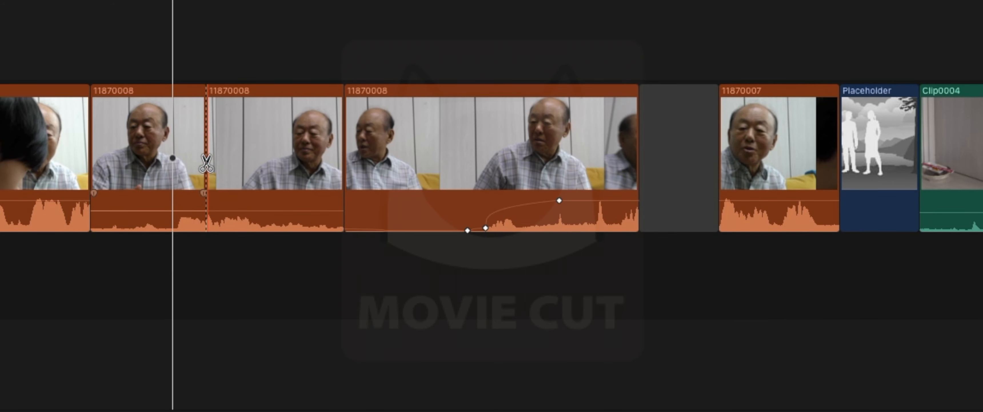
{"action": "key", "text": "a"}
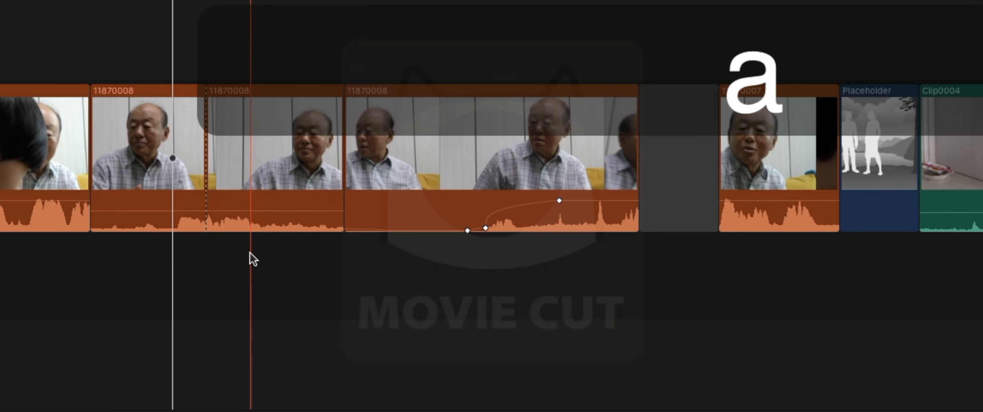
Rejoin the split 11870008 clip by selecting the through edit between its two halves and deleting it
{"action": "left_click", "coordinate": [247, 252]}
{"action": "key", "text": "super+equal"}
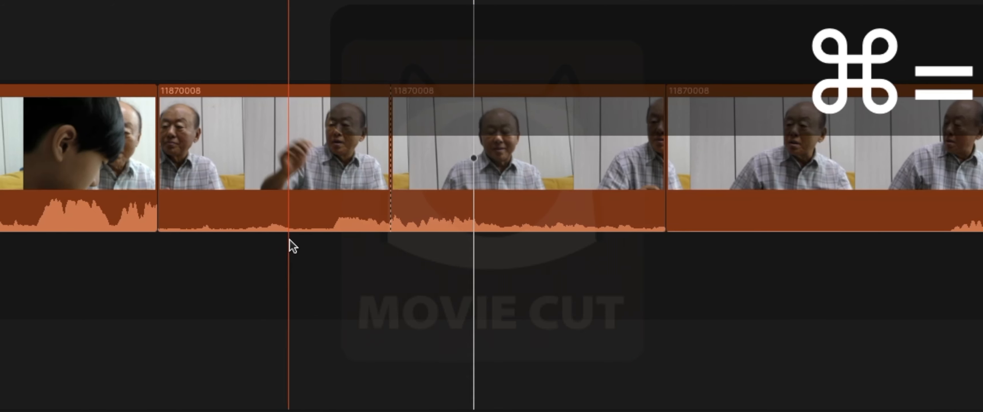
{"action": "left_click", "coordinate": [513, 239]}
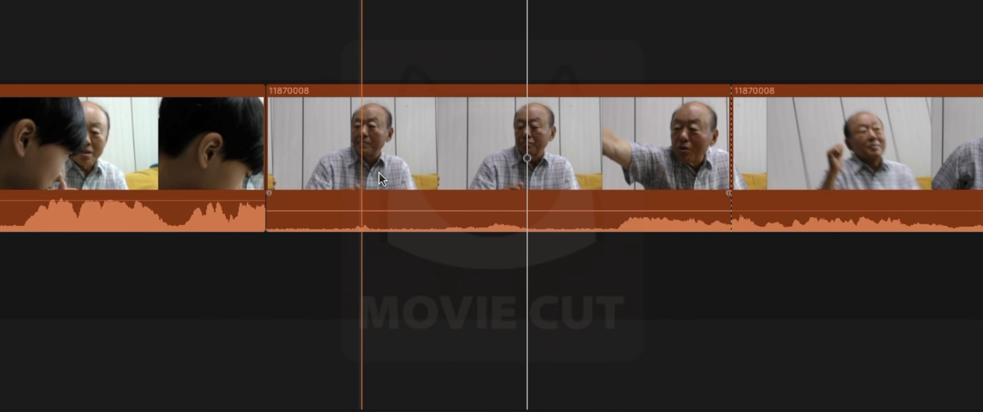
{"action": "left_click", "coordinate": [722, 151]}
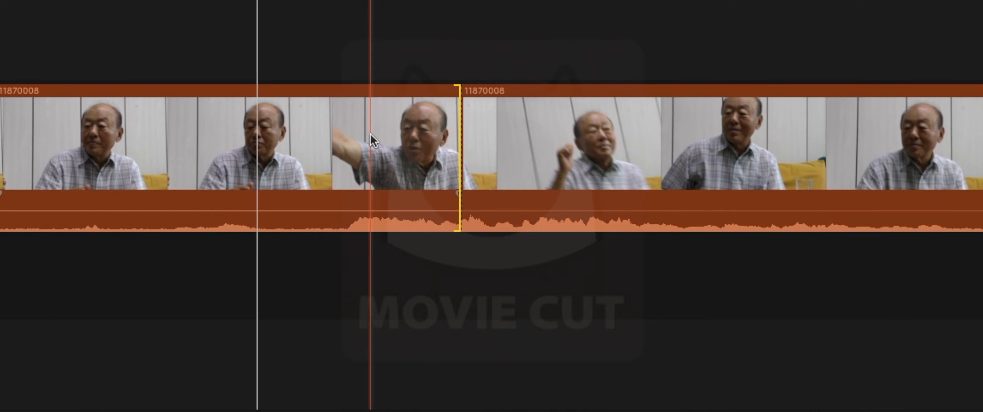
{"action": "key", "text": "BackSpace"}
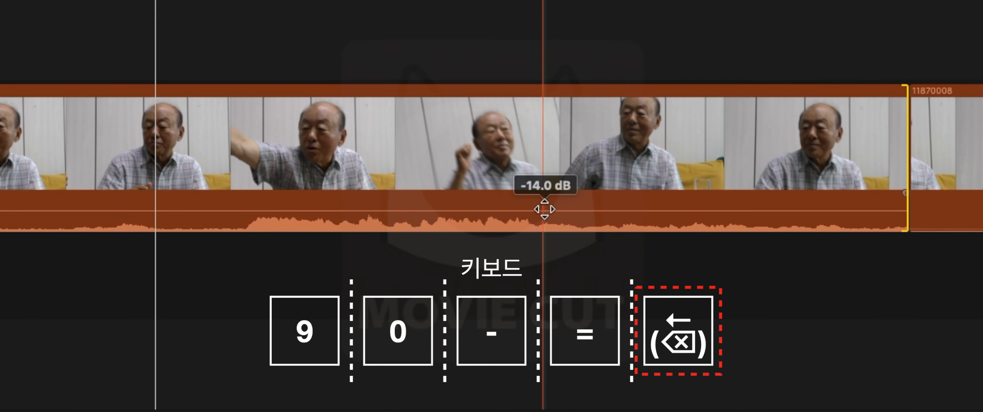
{"action": "left_click", "coordinate": [759, 360]}
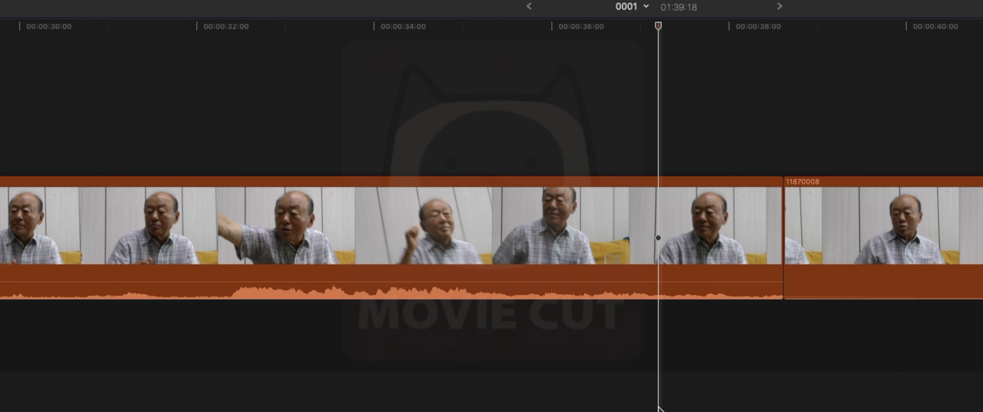
Connect Clip0004 above the first 11870008 clip at about 00:00:30 and stack the second 11870008 clip on top of it
{"action": "key", "text": "super+minus"}
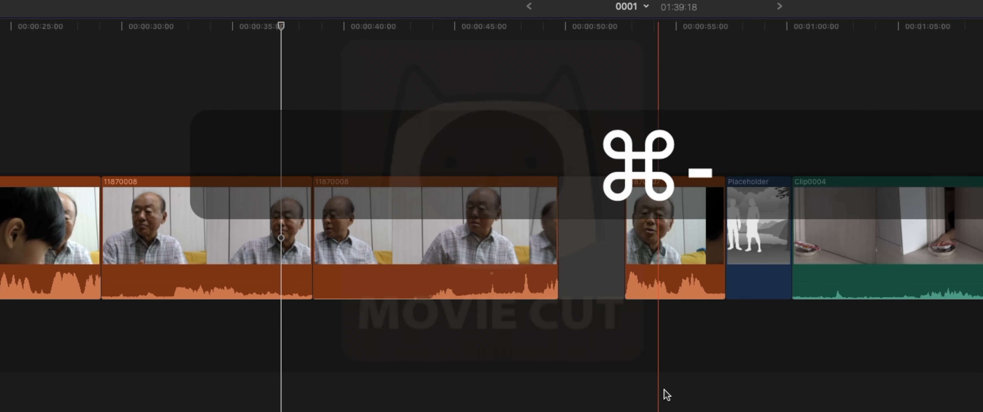
{"action": "left_click_drag", "start_coordinate": [815, 234], "coordinate": [145, 102]}
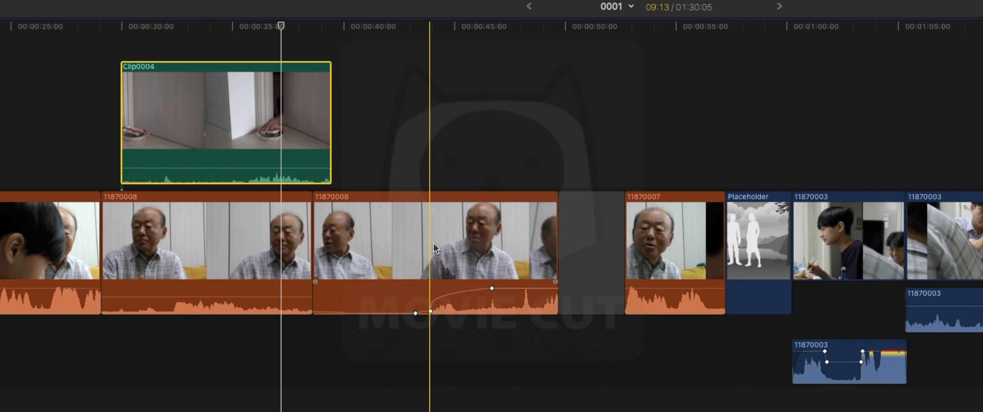
{"action": "left_click_drag", "start_coordinate": [433, 243], "coordinate": [250, 28]}
Split the primary 11870008 clip and the Clip0004 above it with the Blade tool at about 00:00:32
{"action": "key", "text": "b"}
{"action": "key", "text": "b"}
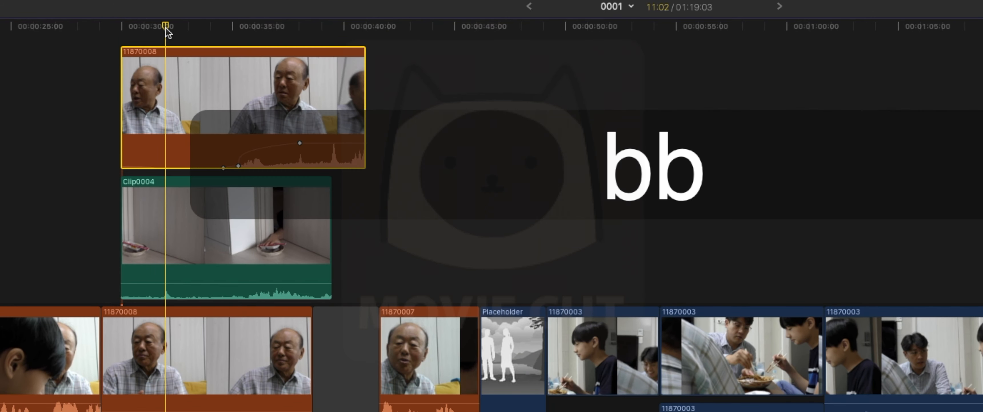
{"action": "left_click", "coordinate": [176, 370]}
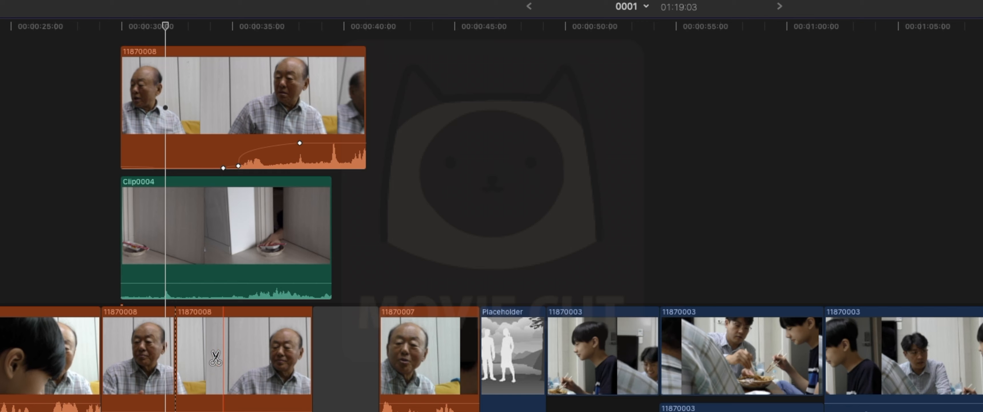
{"action": "left_click", "coordinate": [176, 258]}
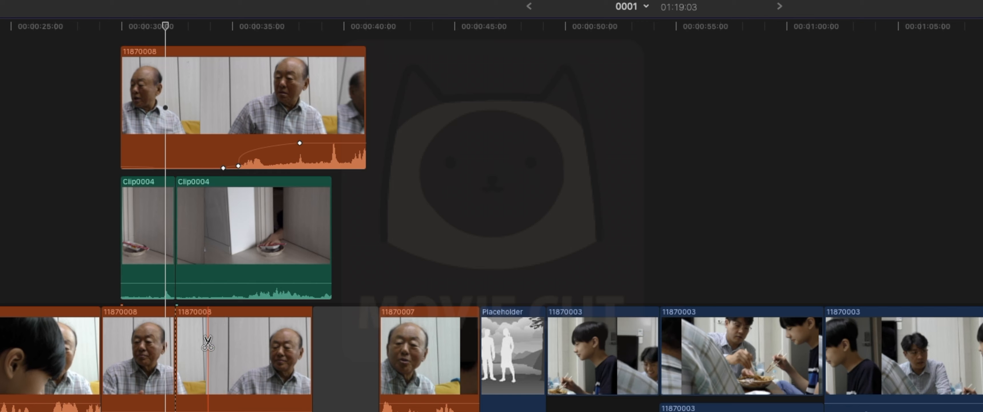
Blade through all three stacked layers at once at about 00:00:34
{"action": "key", "text": "shift"}
{"action": "key", "text": "shift"}
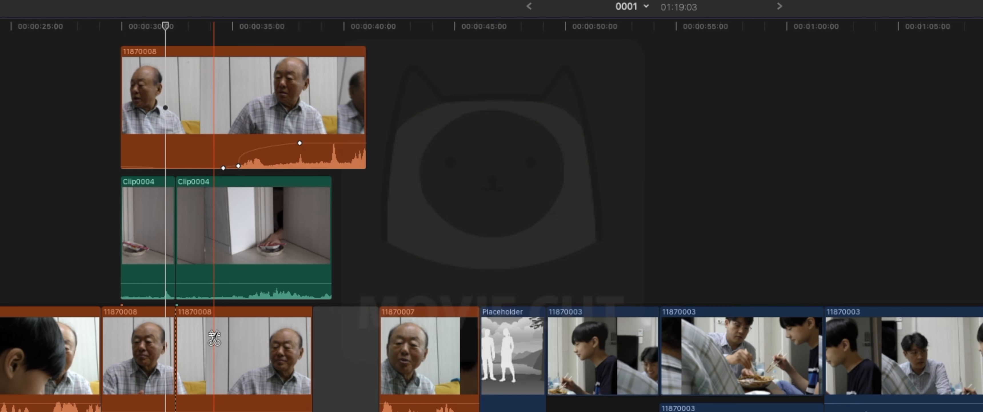
{"action": "left_click", "coordinate": [213, 338], "text": "shift"}
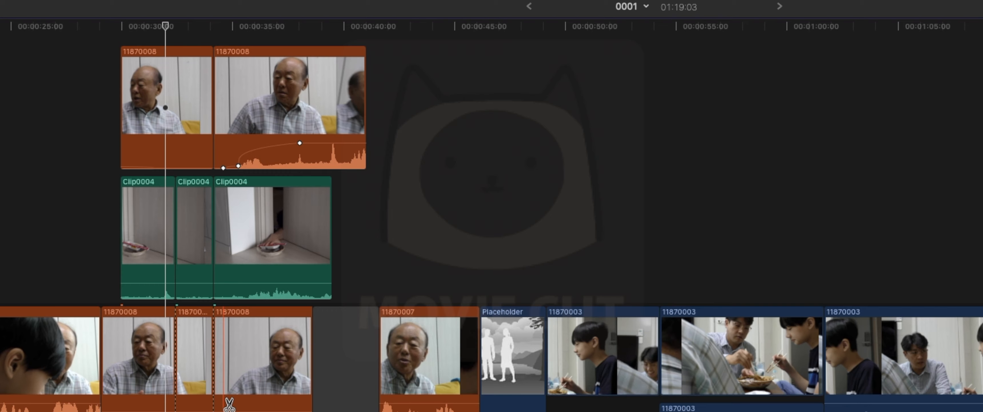
Split the long 11870008 clip before 11870009 with the Blade tool at about 00:00:55 and return to the Select tool
{"action": "triple_click", "coordinate": [62, 27]}
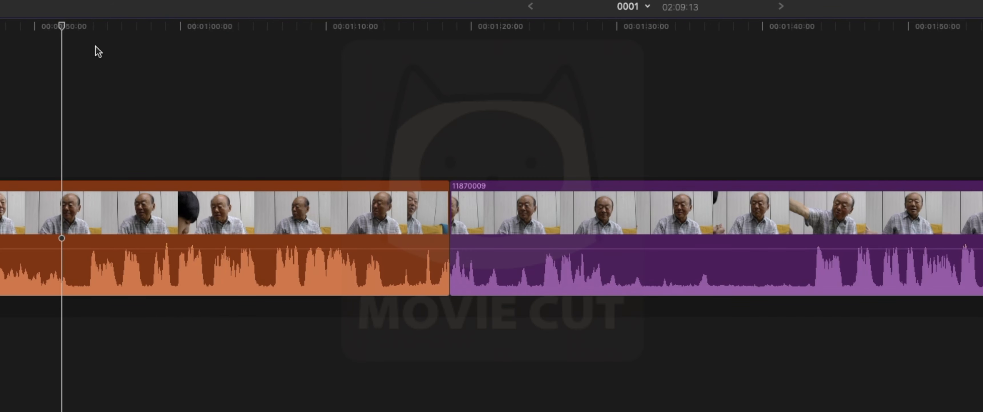
{"action": "key", "text": "b"}
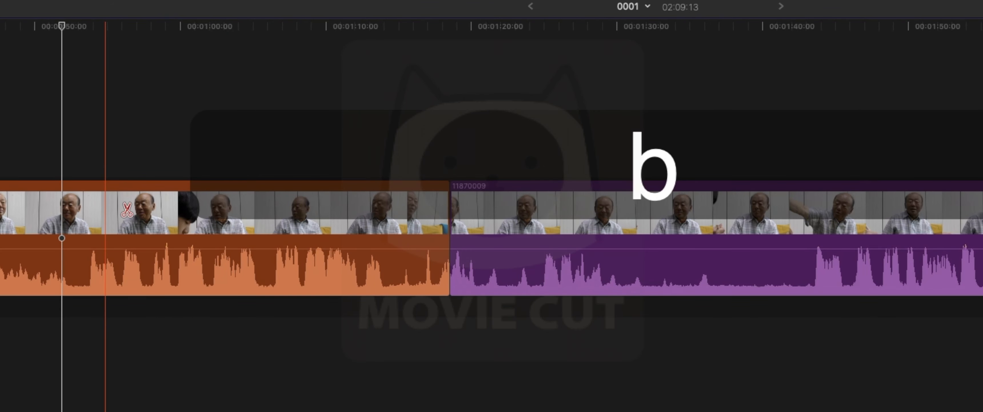
{"action": "left_click", "coordinate": [175, 213]}
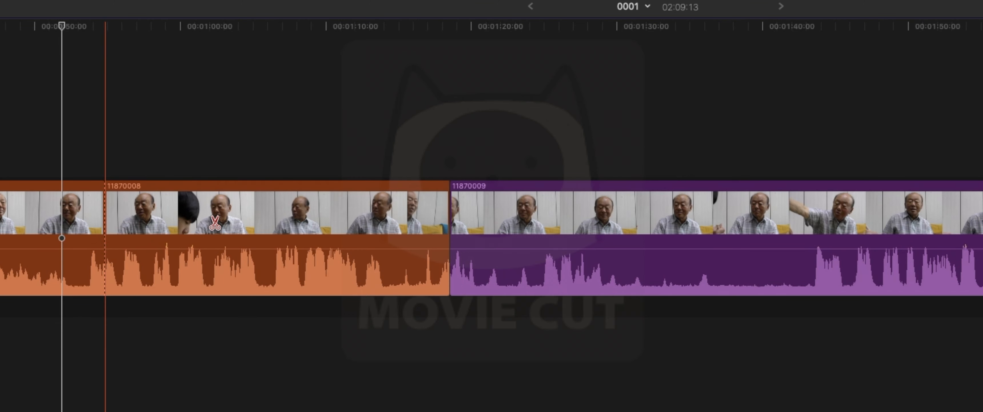
{"action": "key", "text": "a"}
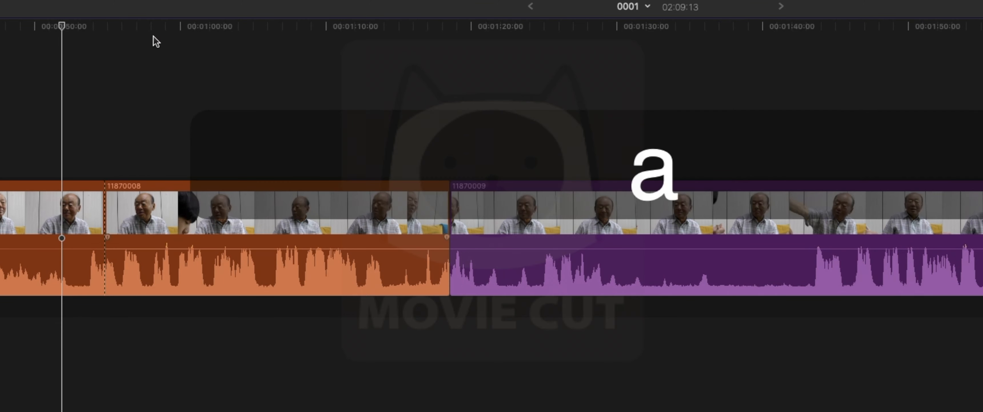
Play from about 00:01:00 and split the 11870008 clip at three points during playback, then stop
{"action": "left_click", "coordinate": [171, 30]}
{"action": "left_click", "coordinate": [202, 28]}
{"action": "key", "text": "space"}
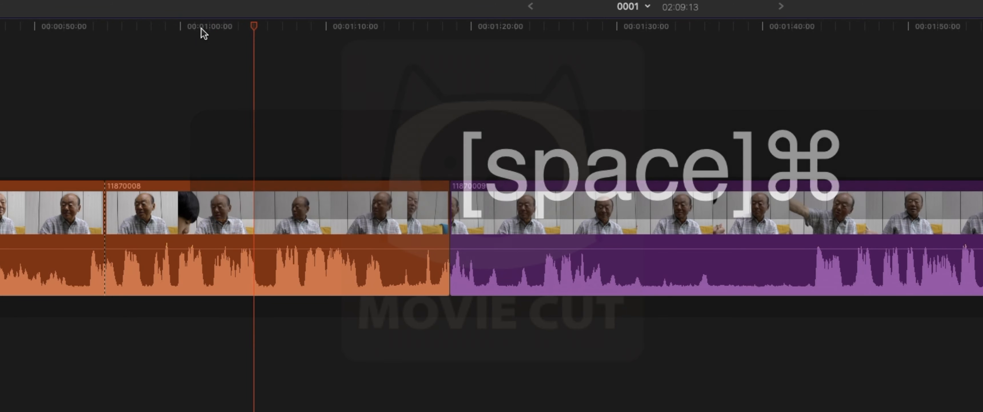
{"action": "key", "text": "super+b"}
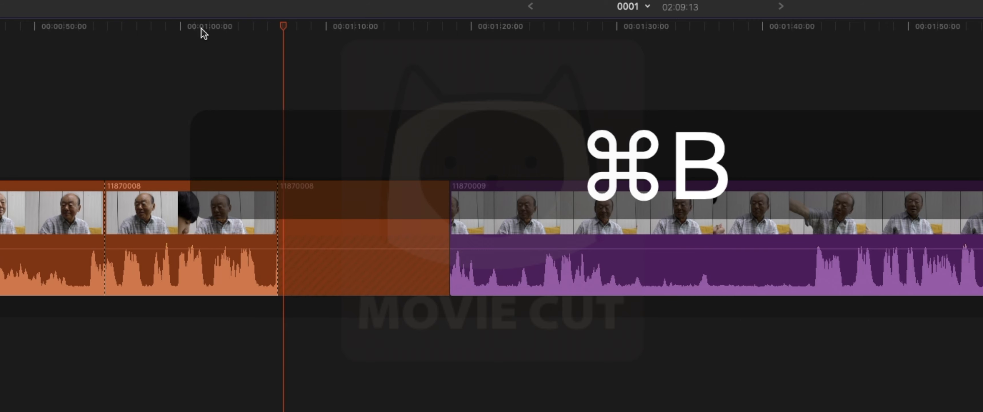
{"action": "key", "text": "super+b"}
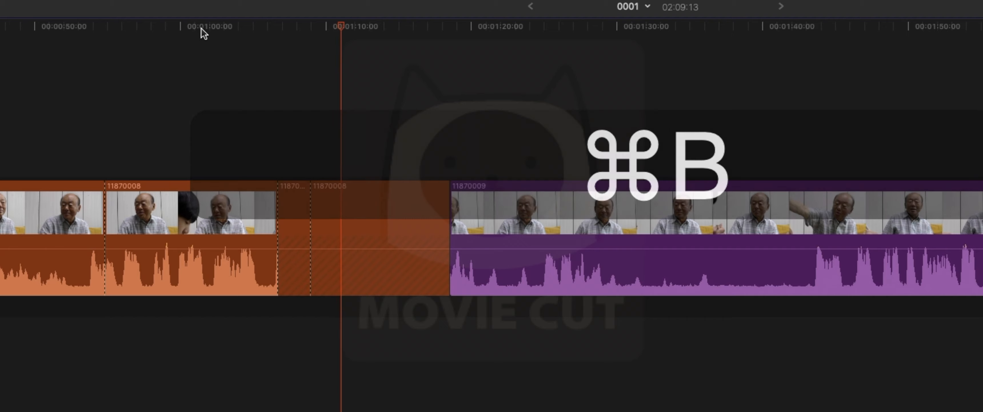
{"action": "key", "text": "super+b"}
{"action": "key", "text": "space"}
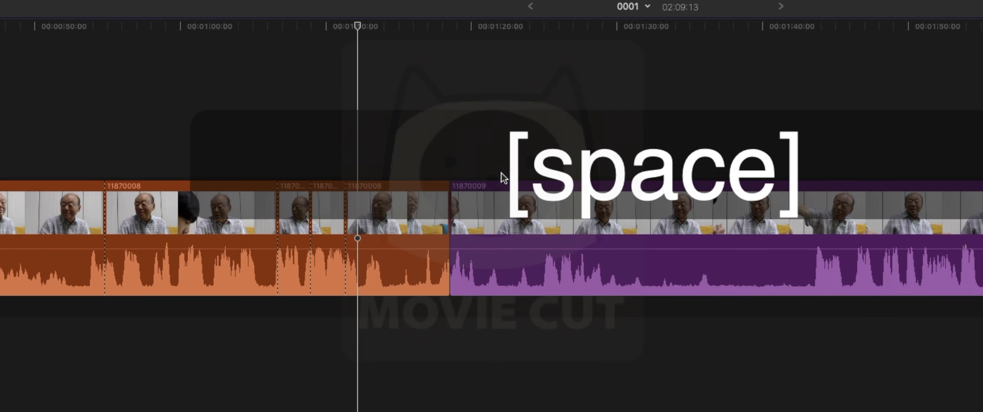
Connect 11870009 above the 11870008 clips and split both layers at three points during playback between about 00:00:48 and 00:00:52
{"action": "left_click_drag", "start_coordinate": [477, 189], "coordinate": [11, 87]}
{"action": "left_click", "coordinate": [18, 26]}
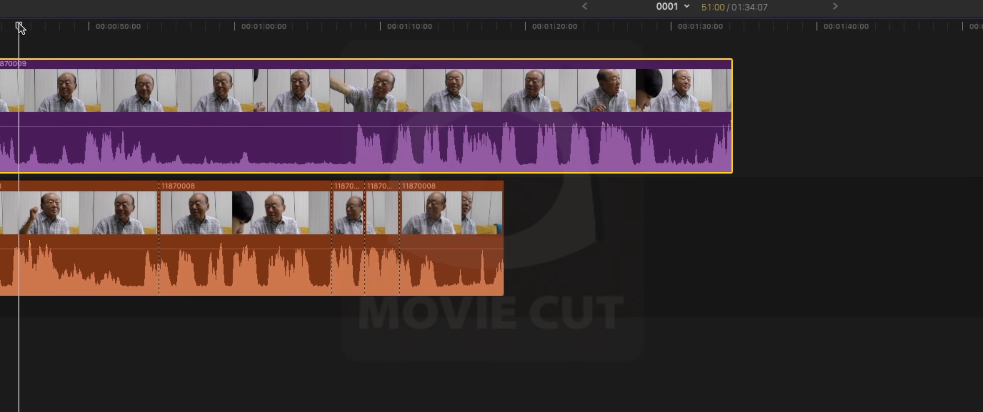
{"action": "key", "text": "space"}
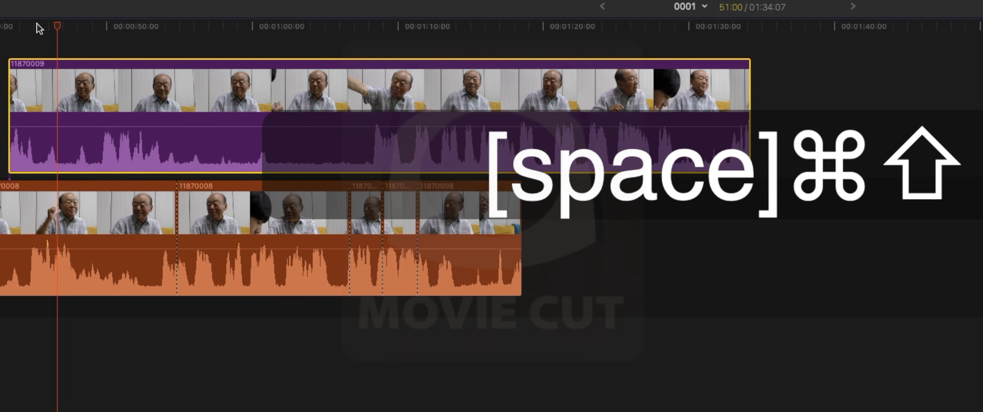
{"action": "key", "text": "shift+super+b"}
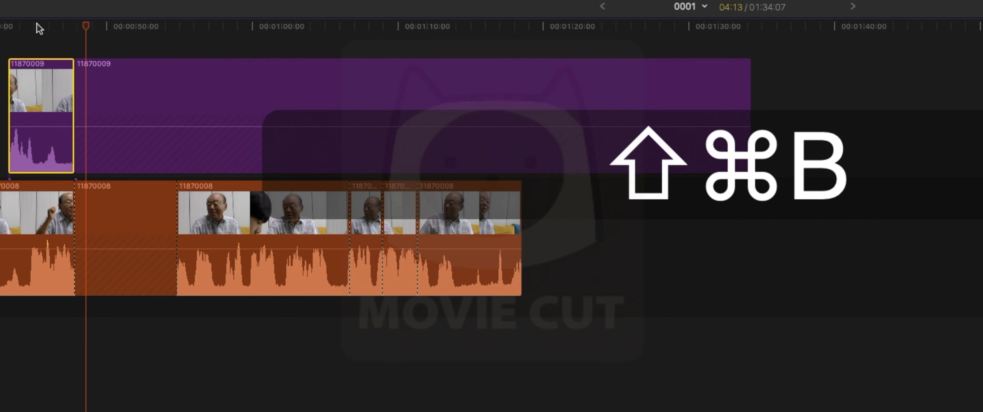
{"action": "key", "text": "shift+super+b"}
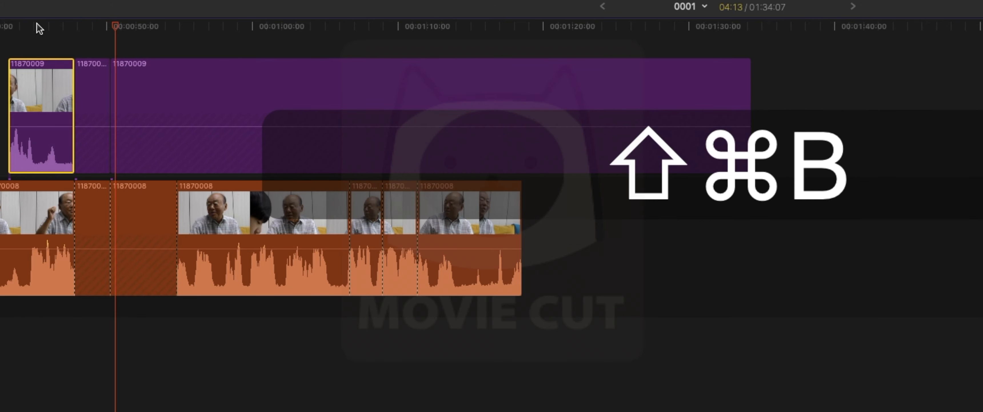
{"action": "key", "text": "shift+super+b"}
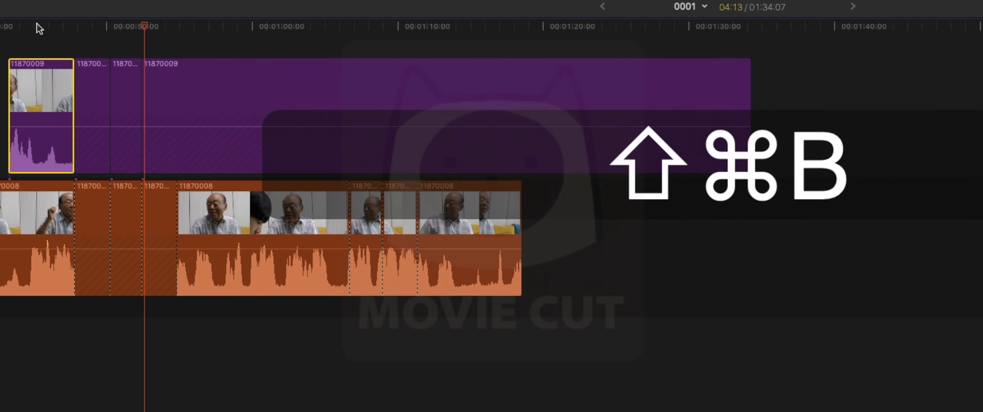
{"action": "key", "text": "space"}
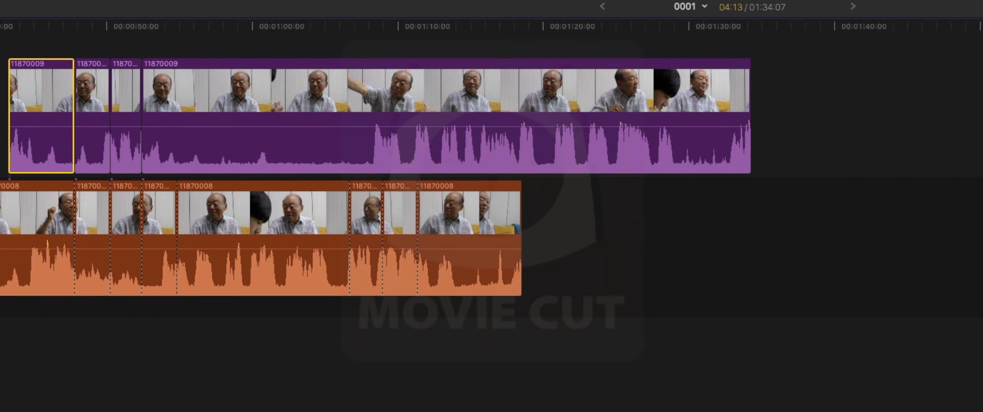
With no clip selected, split the primary 11870008 clip at about 00:01:00
{"action": "left_click", "coordinate": [252, 26]}
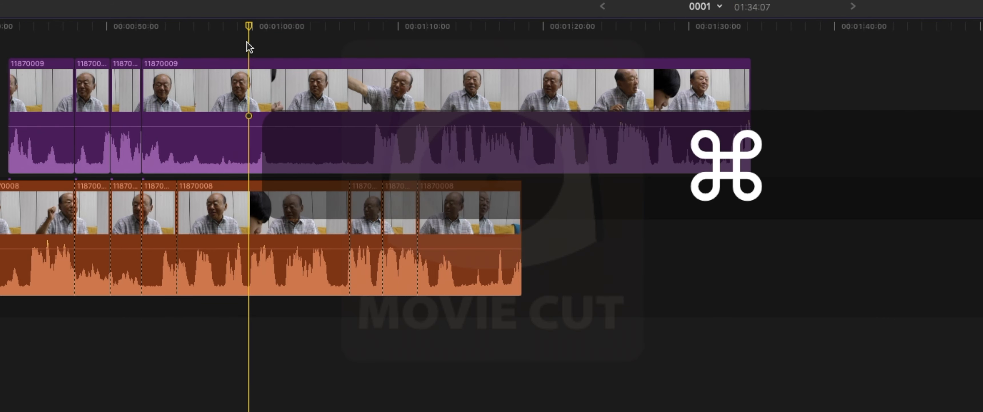
{"action": "key", "text": "super+b"}
{"action": "left_click", "coordinate": [267, 27]}
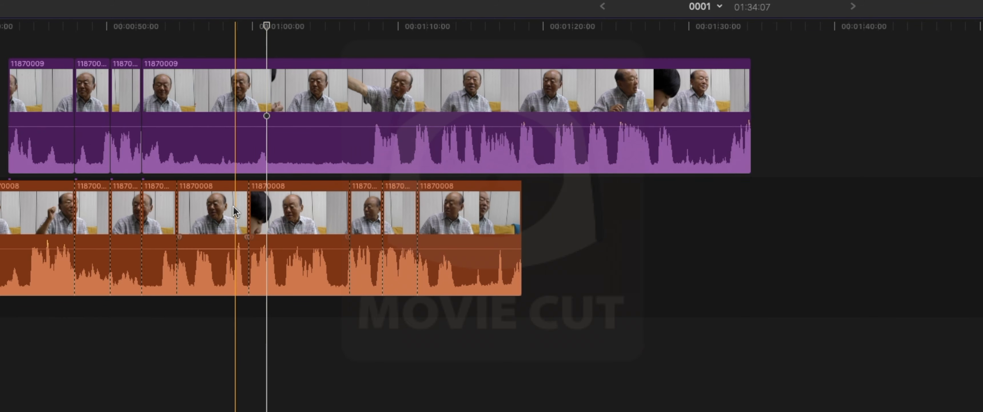
Select the long connected 11870009 clip and split only that clip at about 00:01:02
{"action": "left_click", "coordinate": [283, 89]}
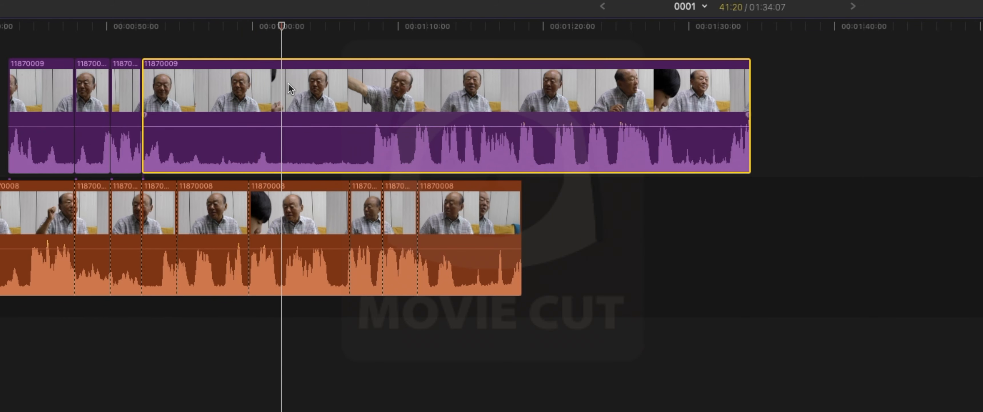
{"action": "key", "text": "super+b"}
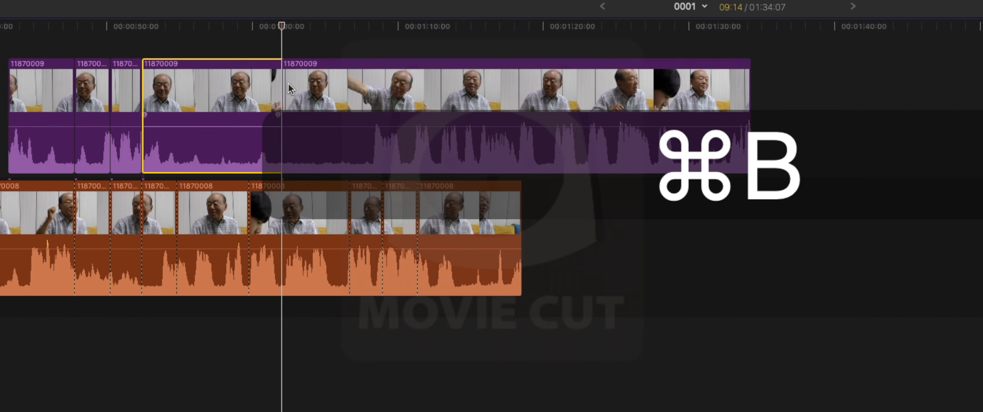
{"action": "left_click", "coordinate": [299, 31]}
{"action": "left_click", "coordinate": [358, 25]}
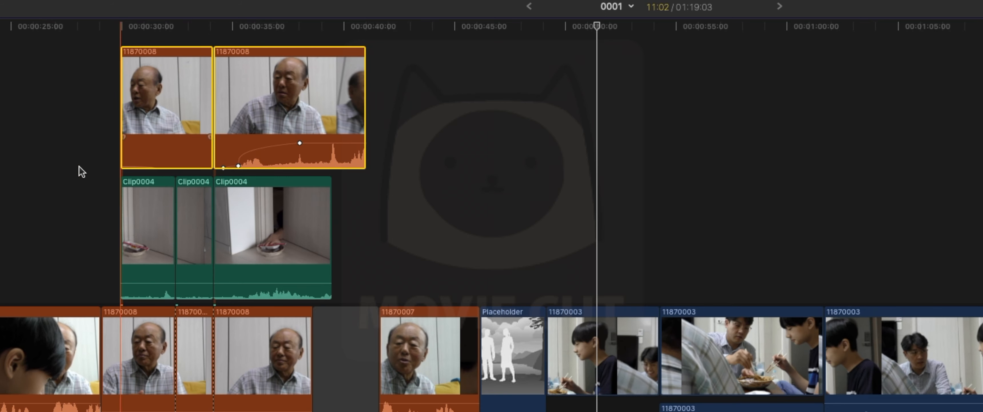
Select both connected 11870008 pieces above Clip0004 and move them above the 11870003 clips, starting at about 00:00:52
{"action": "left_click", "coordinate": [484, 234]}
{"action": "left_click_drag", "start_coordinate": [449, 145], "coordinate": [104, 95]}
{"action": "left_click_drag", "start_coordinate": [353, 100], "coordinate": [837, 230]}
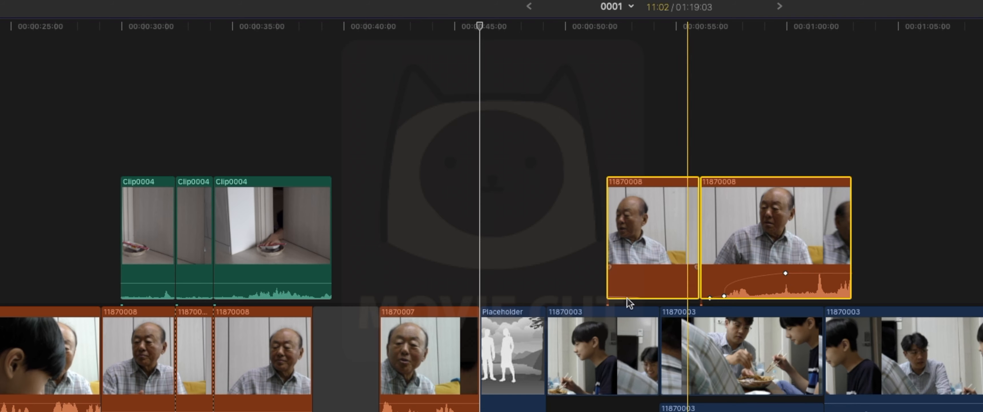
Select the three connected Clip0004 pieces above the 11870008 clips and create a storyline from them
{"action": "left_click", "coordinate": [387, 265]}
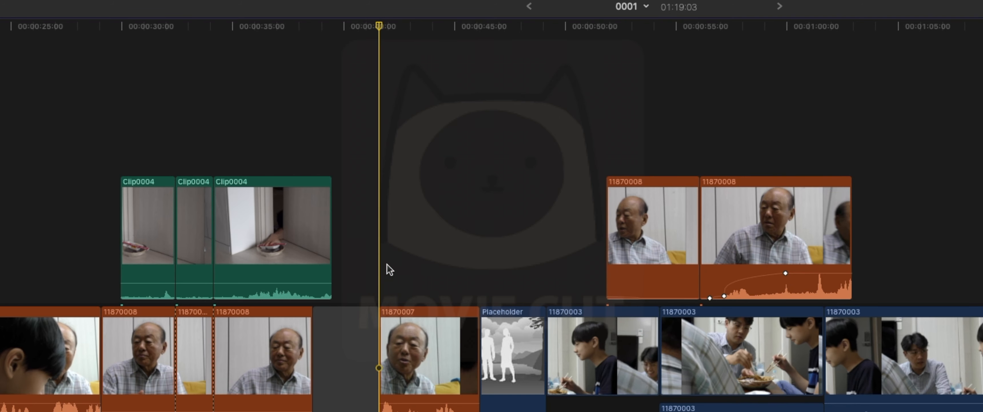
{"action": "left_click_drag", "start_coordinate": [401, 260], "coordinate": [133, 209]}
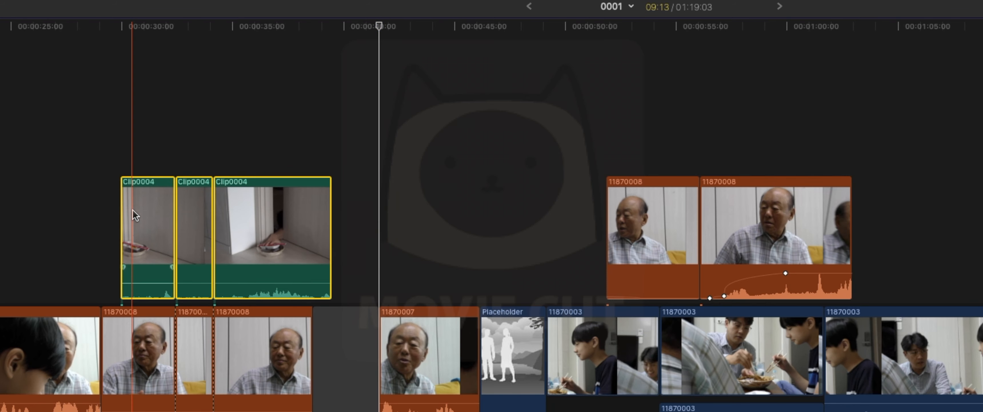
{"action": "right_click", "coordinate": [133, 209]}
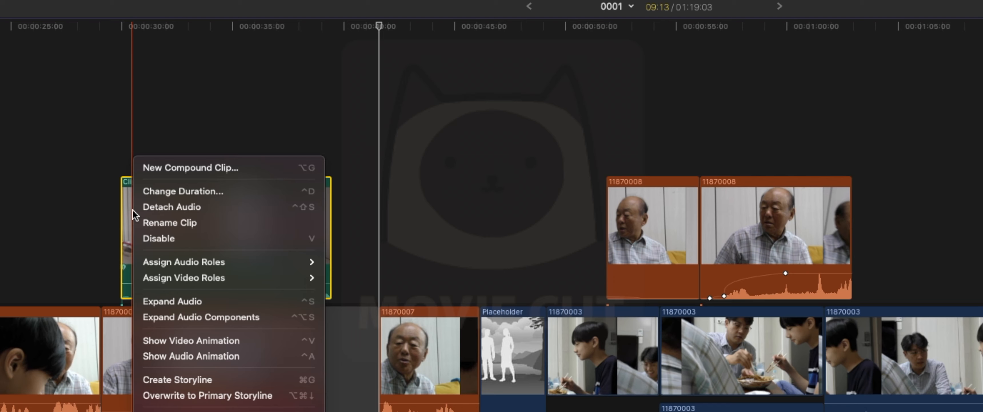
{"action": "left_click", "coordinate": [214, 380]}
{"action": "left_click", "coordinate": [422, 167]}
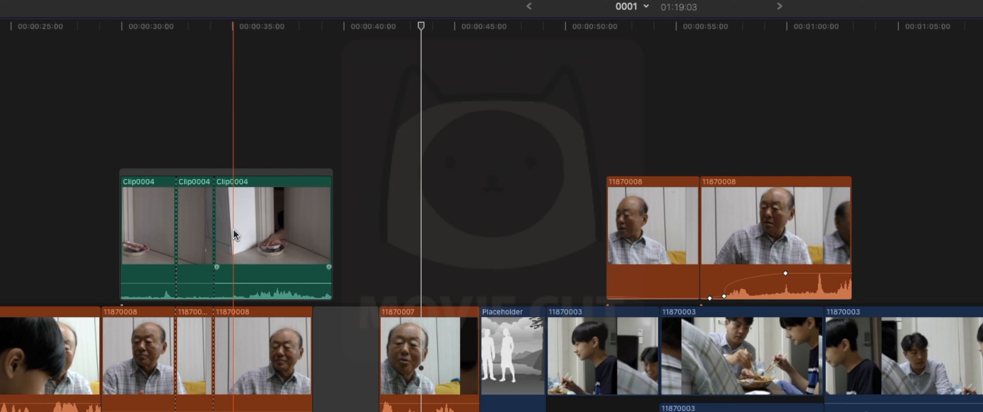
Rejoin the last two Clip0004 pieces in the connected storyline by deleting the through edit between them
{"action": "left_click", "coordinate": [213, 229]}
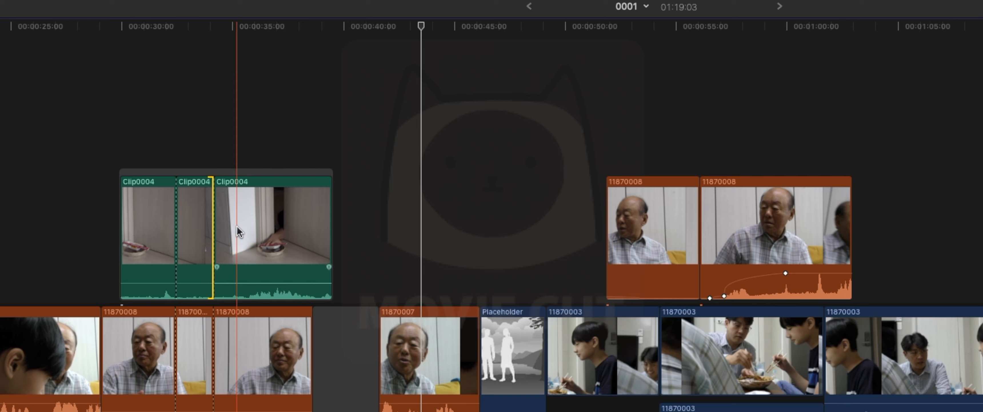
{"action": "key", "text": "BackSpace"}
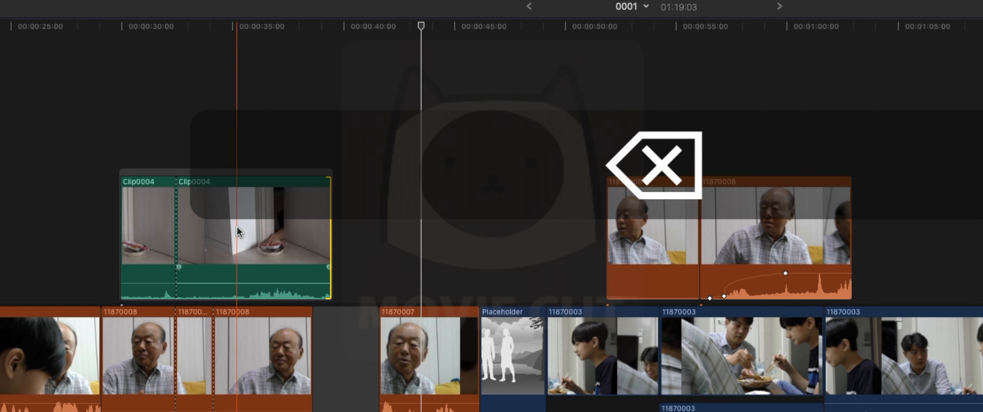
{"action": "left_click", "coordinate": [239, 137]}
{"action": "left_click", "coordinate": [226, 193]}
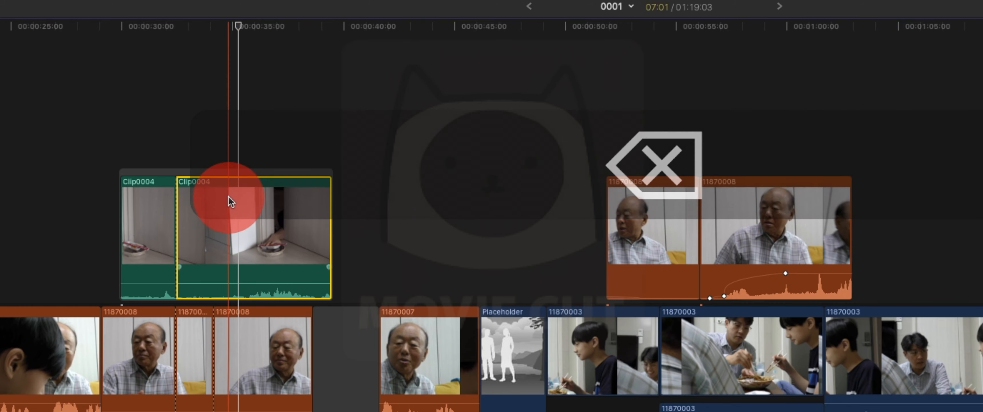
{"action": "left_click", "coordinate": [178, 208]}
{"action": "left_click", "coordinate": [197, 208]}
{"action": "left_click", "coordinate": [164, 216]}
{"action": "left_click", "coordinate": [194, 217]}
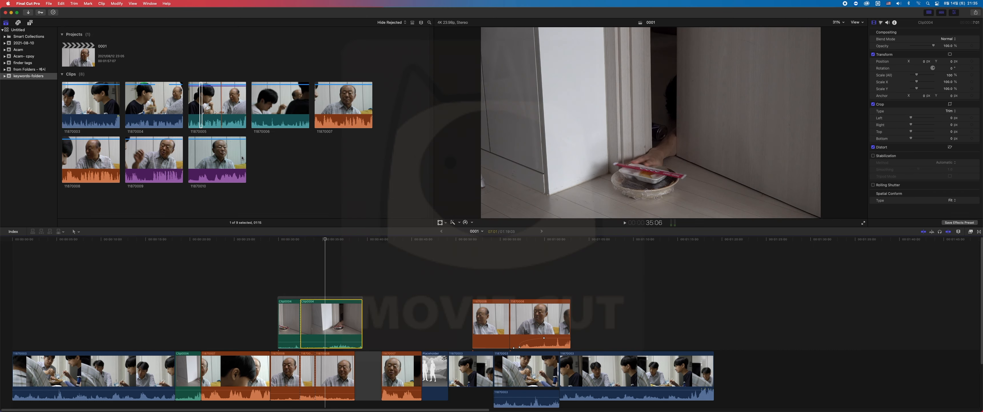
Append the short browser range to the primary storyline, and with the Clip0004 storyline selected, append it to that storyline's end too
{"action": "left_click", "coordinate": [308, 309]}
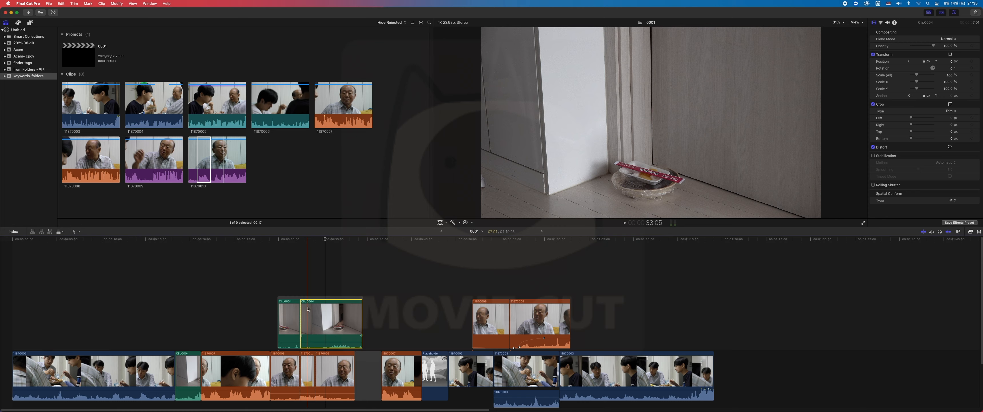
{"action": "key", "text": "e"}
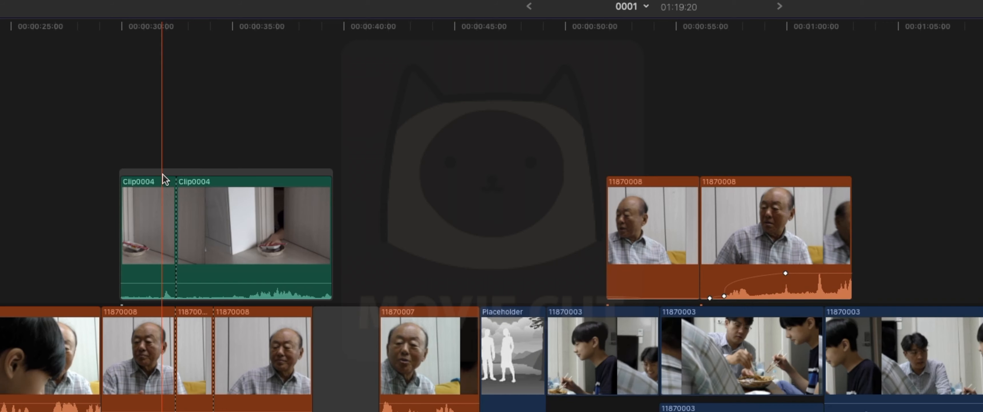
{"action": "left_click", "coordinate": [296, 300]}
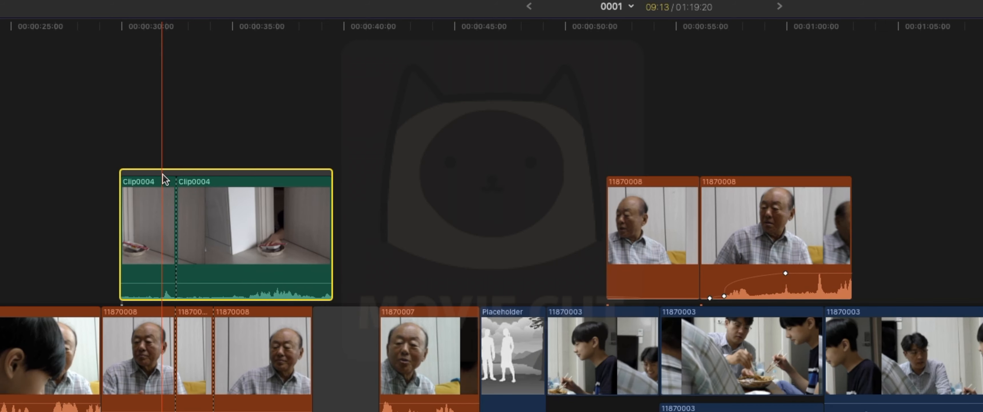
{"action": "key", "text": "e"}
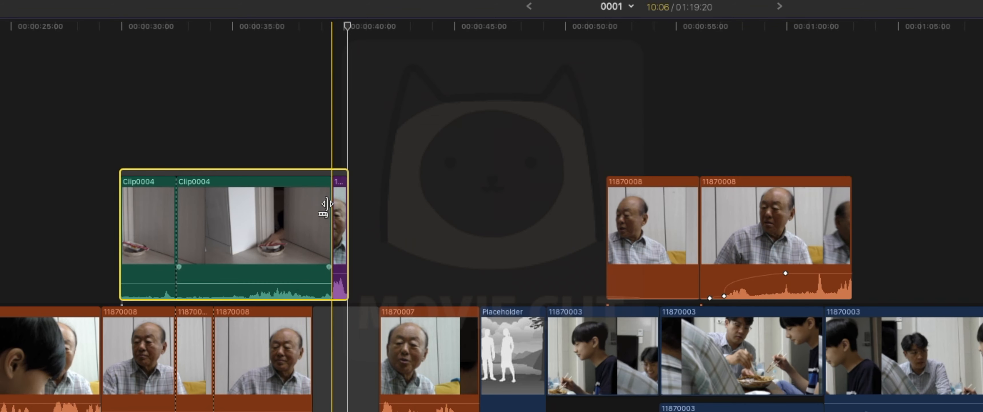
{"action": "left_click", "coordinate": [246, 123]}
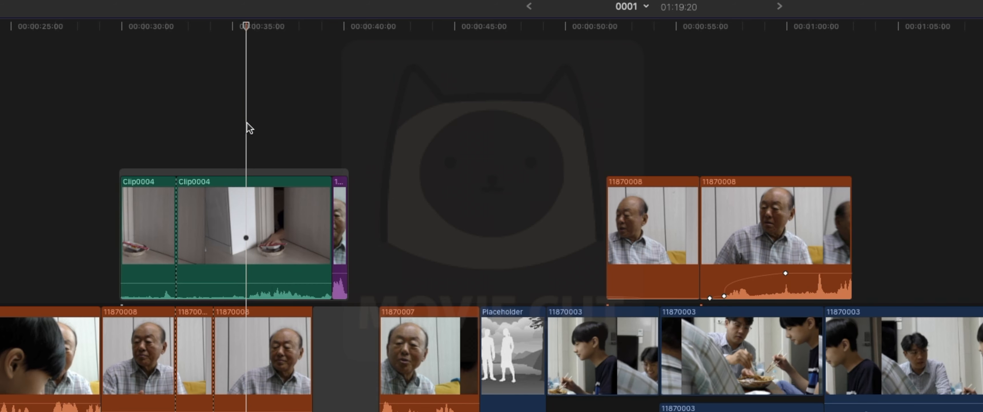
{"action": "left_click", "coordinate": [247, 122]}
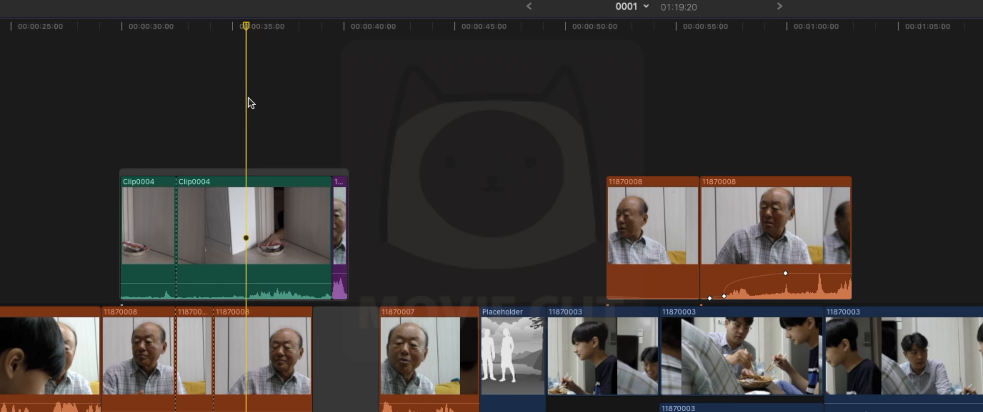
Insert the browser range into the selected Clip0004 storyline at about 00:00:34 and connect another copy above it at about 00:00:35
{"action": "left_click", "coordinate": [211, 172]}
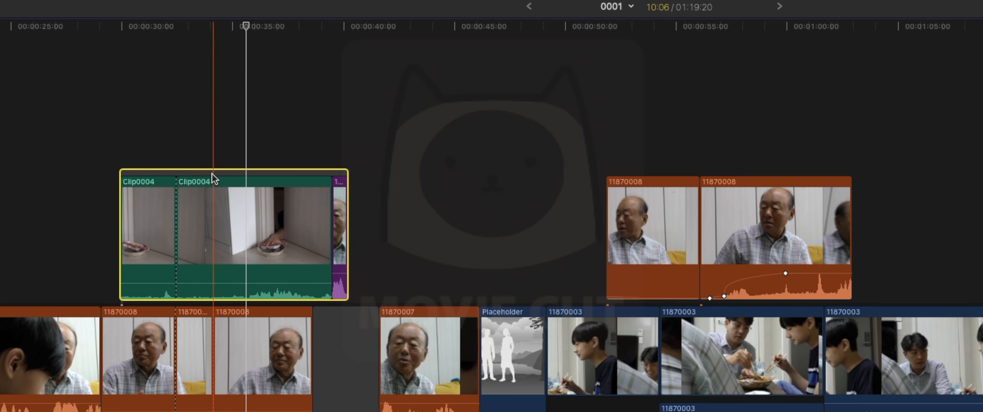
{"action": "key", "text": "w"}
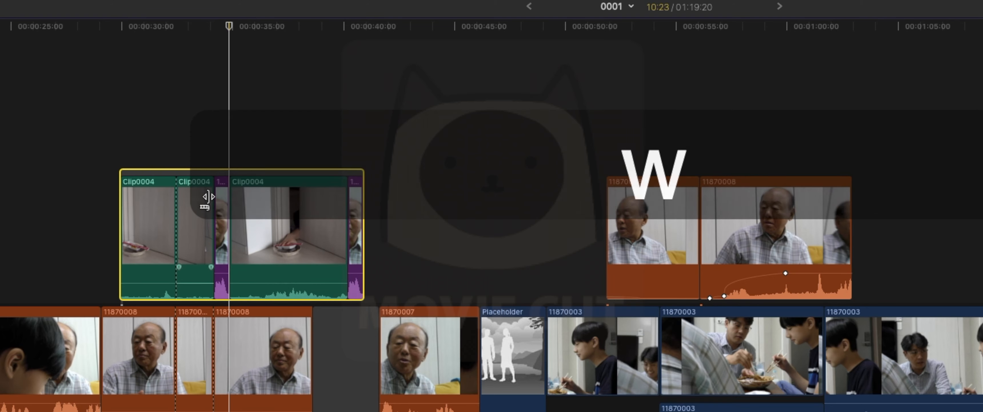
{"action": "key", "text": "q"}
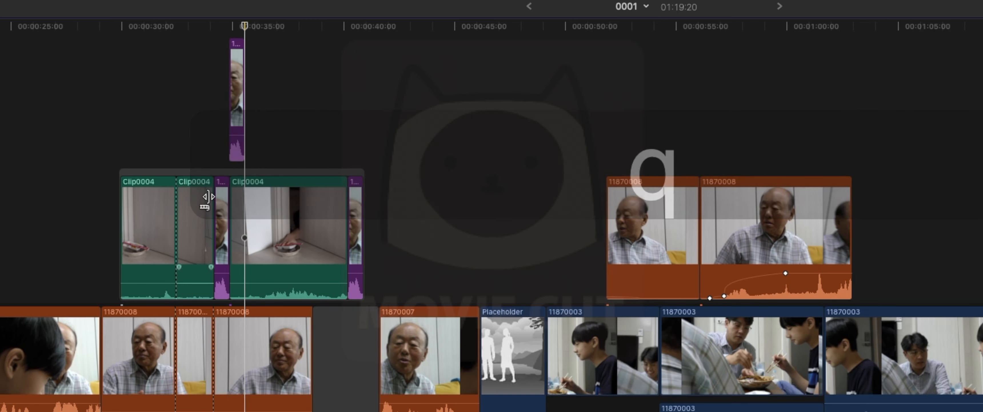
Select the Clip0004 storyline and overwrite part of its last Clip0004 piece with the browser range at about 00:00:37
{"action": "left_click", "coordinate": [191, 172]}
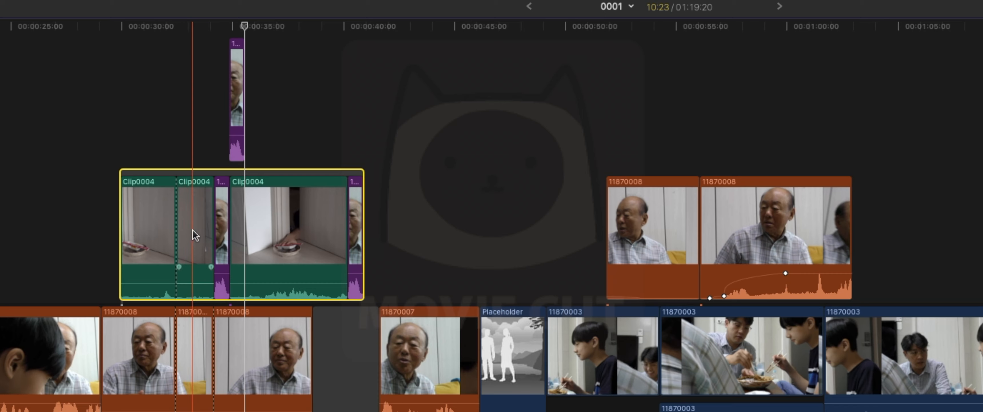
{"action": "key", "text": "d"}
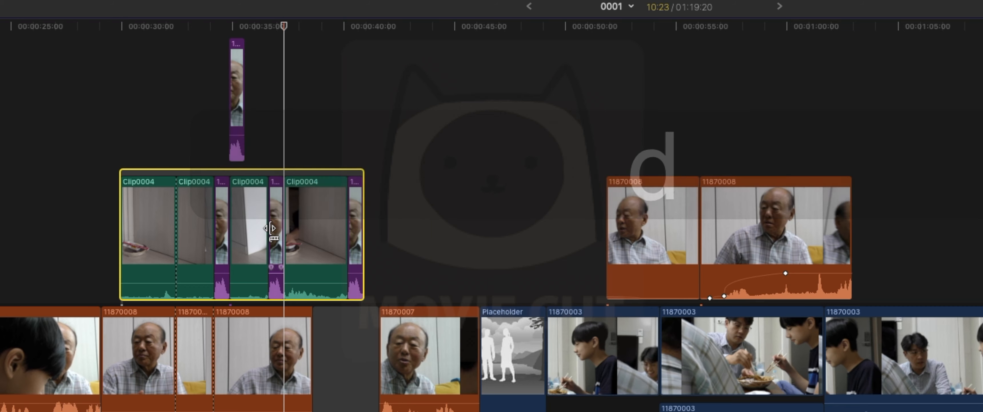
{"action": "left_click", "coordinate": [200, 132]}
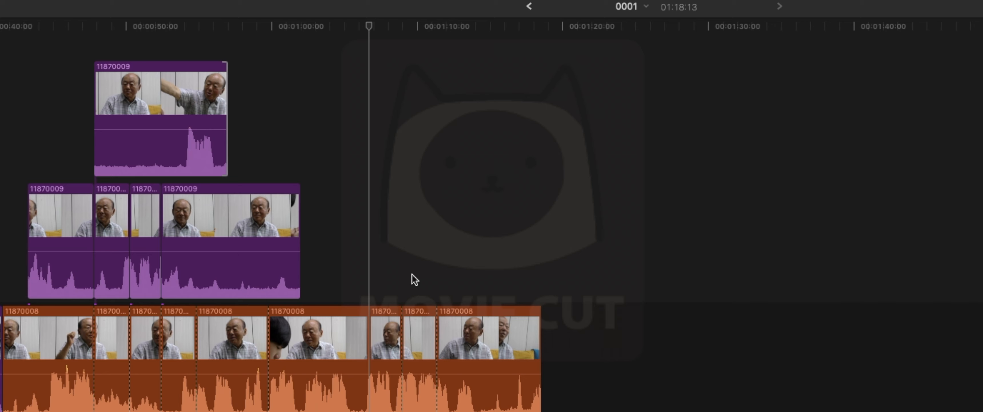
Try to create a storyline from the uppermost 11870009 clip, the third 11870009 piece below it and the primary 11870008 piece underneath
{"action": "left_click", "coordinate": [165, 158]}
{"action": "left_click", "coordinate": [147, 202], "text": "super"}
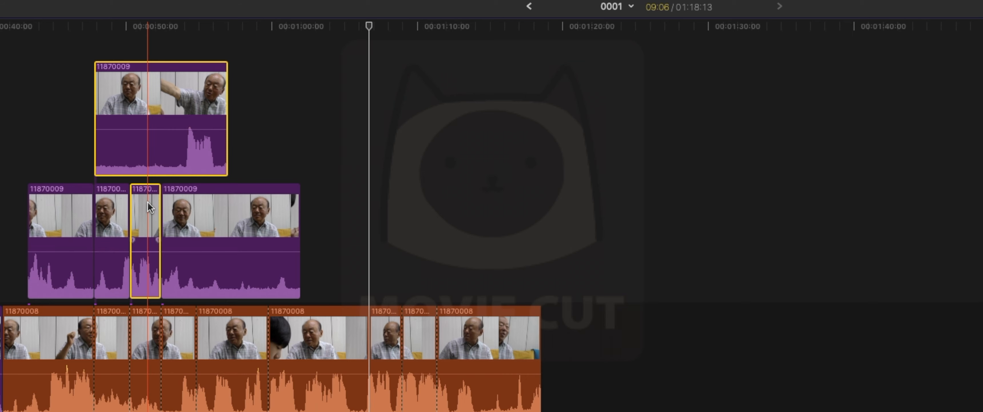
{"action": "left_click", "coordinate": [149, 319], "text": "super"}
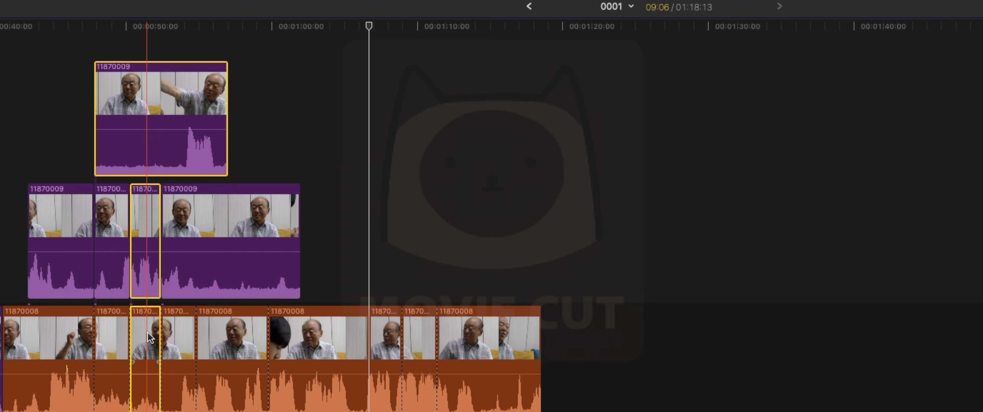
{"action": "right_click", "coordinate": [147, 332]}
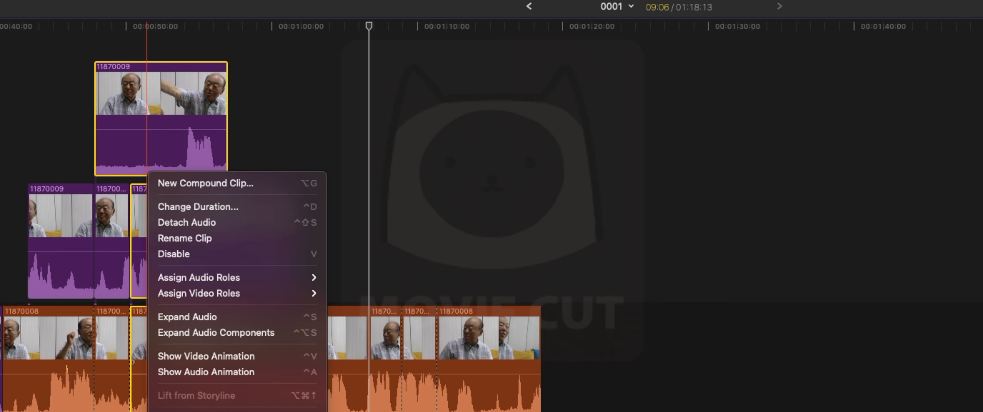
{"action": "key", "text": "Escape"}
{"action": "left_click", "coordinate": [57, 149]}
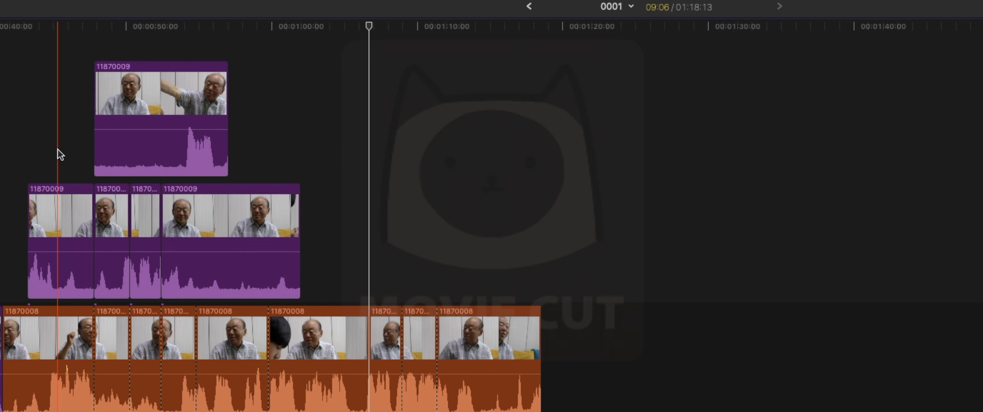
Try to create a storyline from the uppermost 11870009 clip and the last three 11870009 pieces on the layer below
{"action": "left_click", "coordinate": [132, 108]}
{"action": "left_click", "coordinate": [110, 209], "text": "super"}
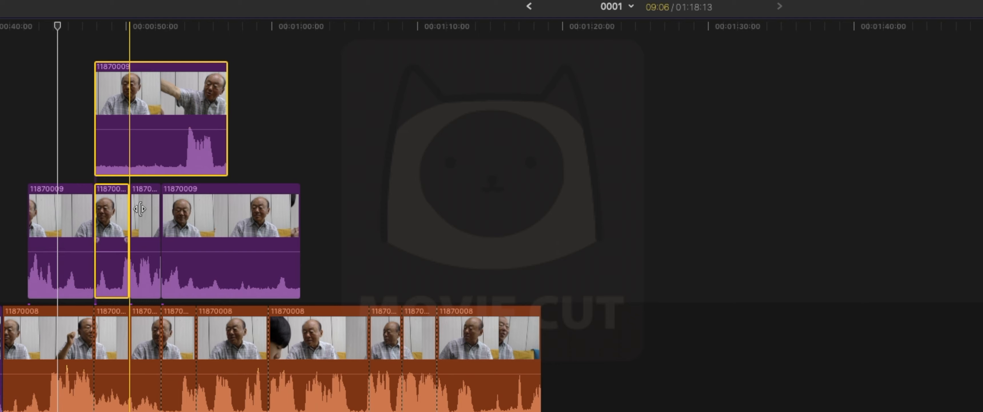
{"action": "left_click", "coordinate": [145, 212], "text": "super"}
{"action": "left_click", "coordinate": [186, 216], "text": "super"}
{"action": "right_click", "coordinate": [187, 216]}
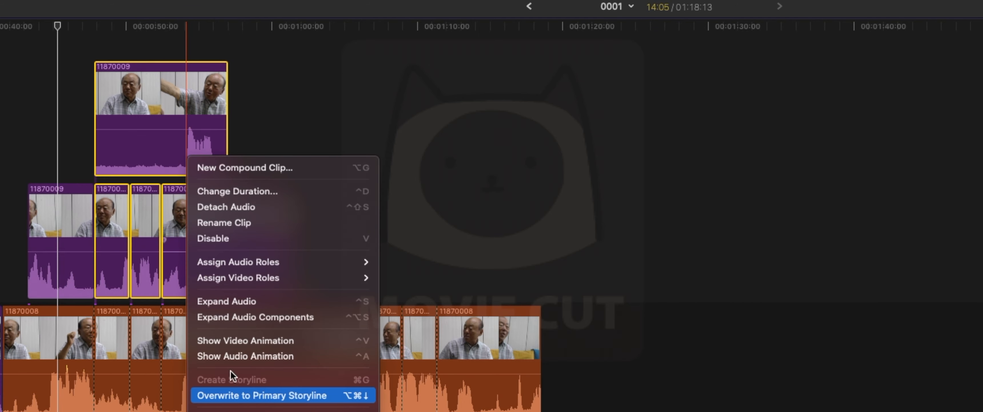
{"action": "left_click", "coordinate": [253, 397]}
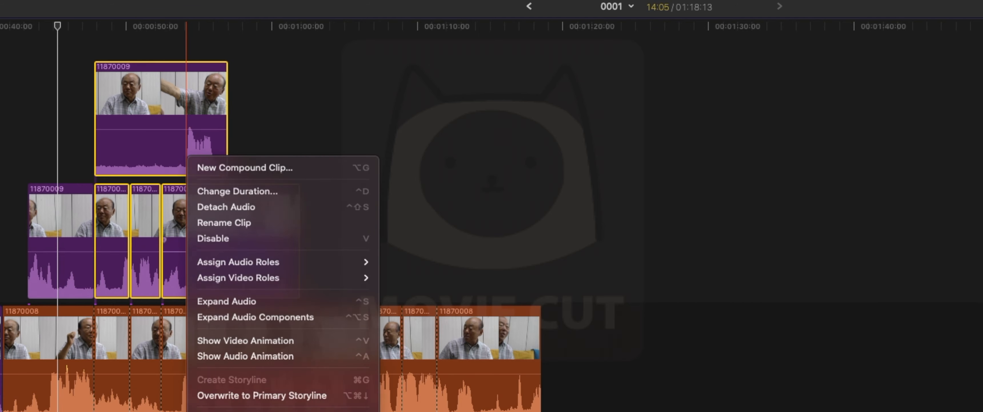
Create a storyline from only the first and last 11870009 pieces on the lower connected layer
{"action": "left_click", "coordinate": [43, 206]}
{"action": "left_click", "coordinate": [200, 211], "text": "super"}
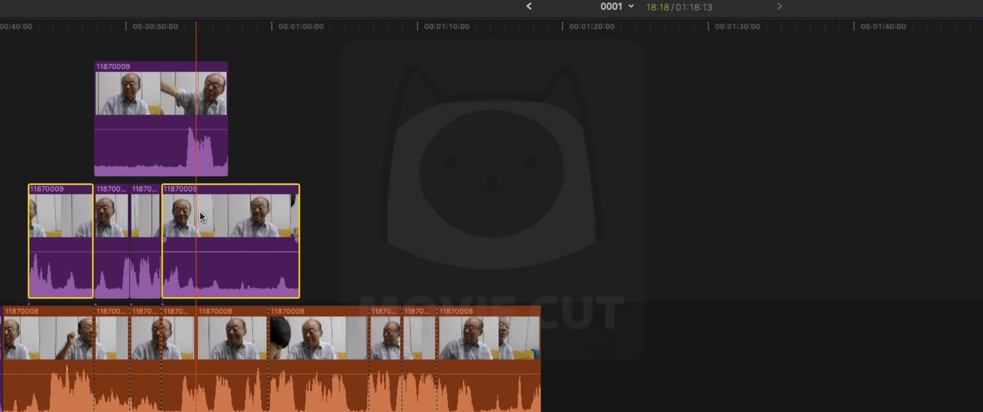
{"action": "right_click", "coordinate": [200, 211]}
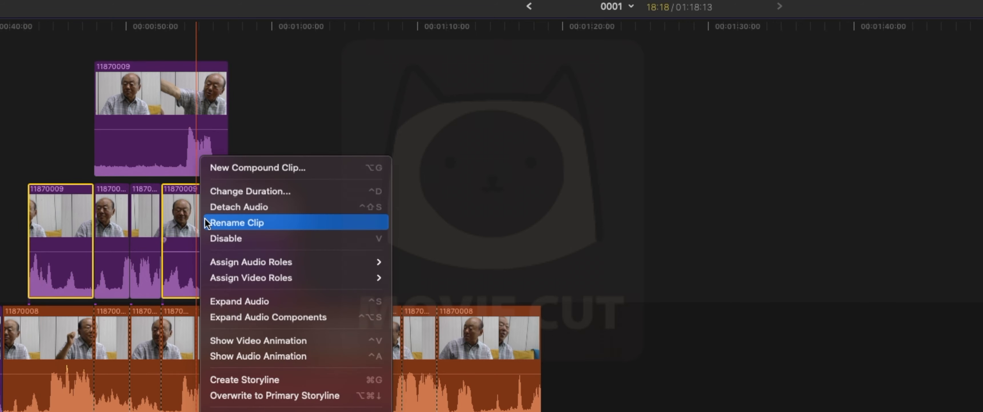
{"action": "left_click", "coordinate": [258, 376]}
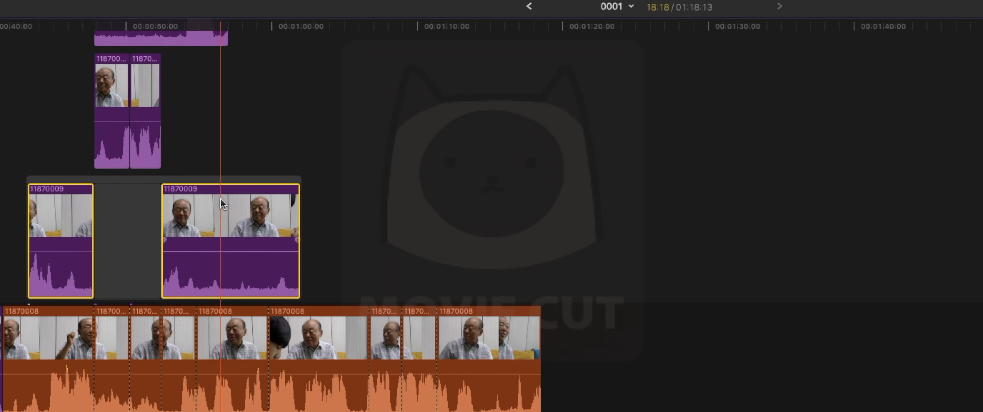
{"action": "scroll", "coordinate": [221, 198], "scroll_direction": "up", "scroll_amount": 4}
{"action": "scroll", "coordinate": [220, 198], "scroll_direction": "down", "scroll_amount": 5}
{"action": "scroll", "coordinate": [221, 198], "scroll_direction": "up", "scroll_amount": 5}
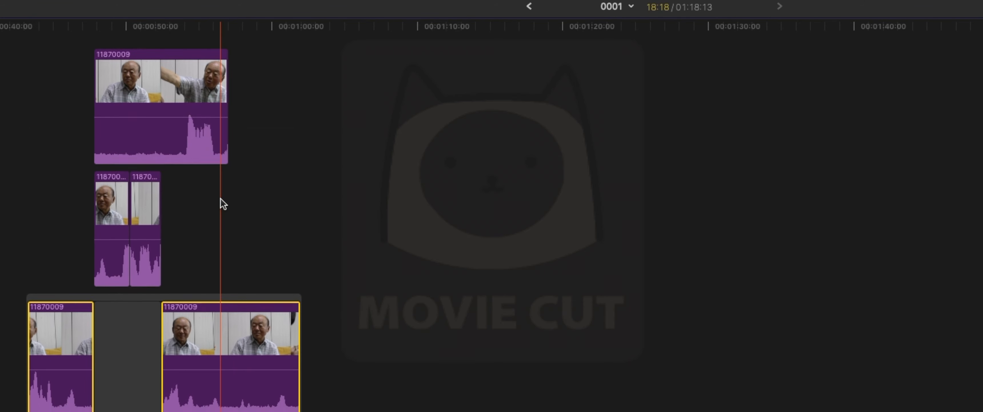
{"action": "scroll", "coordinate": [221, 198], "scroll_direction": "down", "scroll_amount": 6}
{"action": "scroll", "coordinate": [221, 198], "scroll_direction": "up", "scroll_amount": 3}
{"action": "scroll", "coordinate": [221, 198], "scroll_direction": "down", "scroll_amount": 1}
{"action": "scroll", "coordinate": [221, 198], "scroll_direction": "up", "scroll_amount": 2}
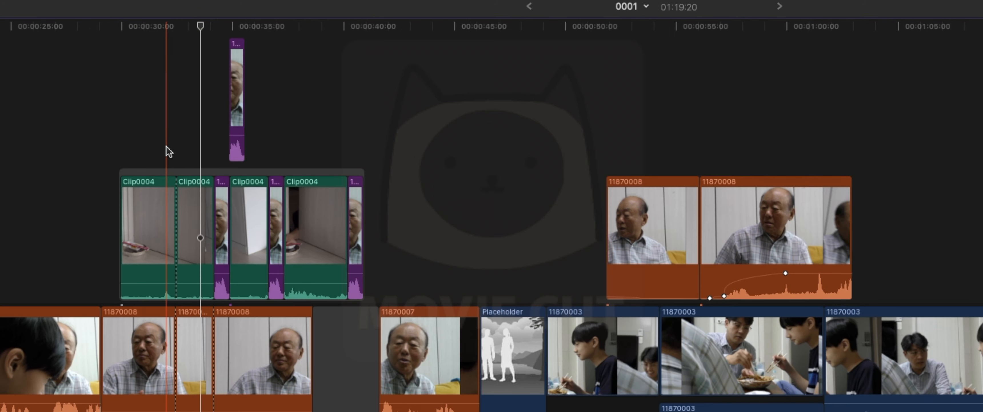
Select all the clips in the Clip0004 storyline and lift them from the storyline
{"action": "left_click", "coordinate": [166, 148]}
{"action": "left_click", "coordinate": [92, 212]}
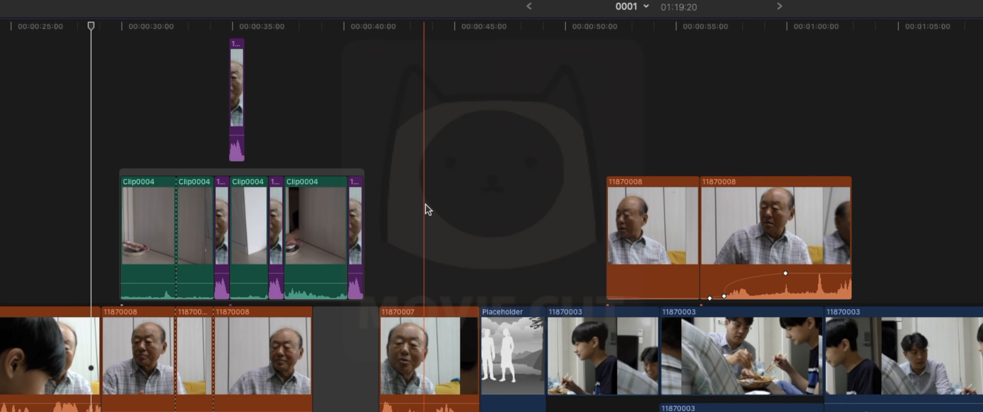
{"action": "left_click_drag", "start_coordinate": [29, 223], "coordinate": [383, 220]}
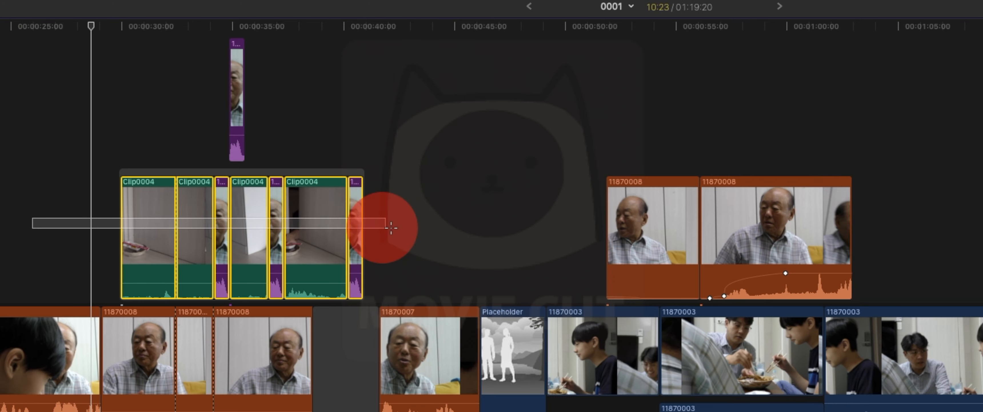
{"action": "right_click", "coordinate": [326, 224]}
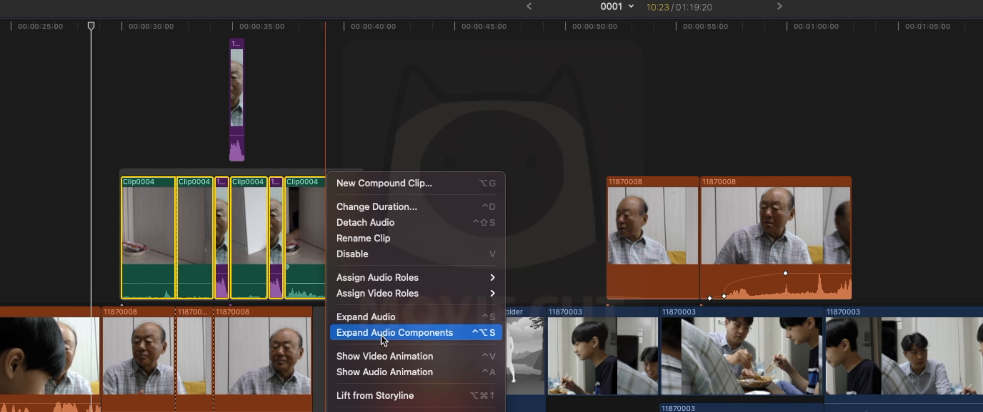
{"action": "left_click", "coordinate": [396, 399]}
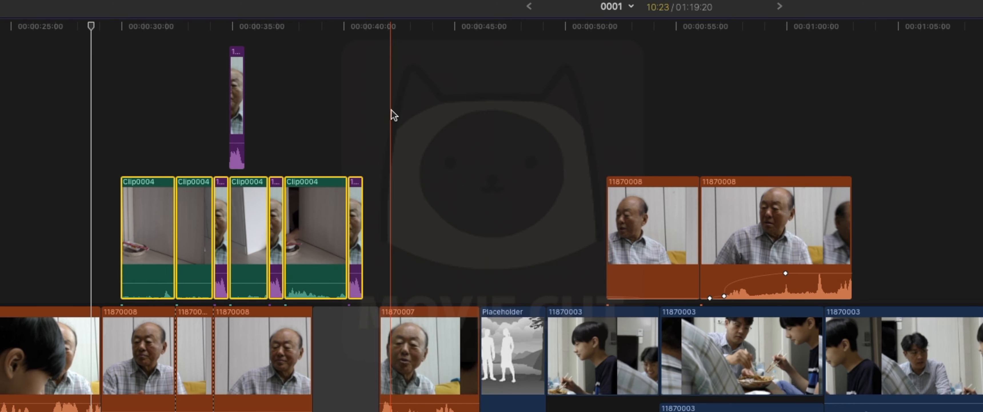
{"action": "left_click", "coordinate": [390, 110]}
{"action": "left_click", "coordinate": [100, 121]}
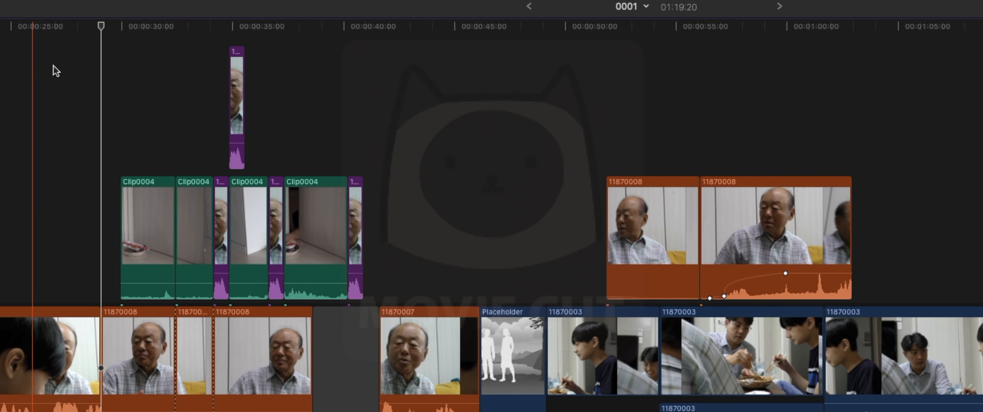
Duplicate the last 11870003 clip of the primary storyline as a connected clip directly above the original, at the same timecode
{"action": "left_click_drag", "start_coordinate": [53, 66], "coordinate": [793, 238]}
{"action": "left_click", "coordinate": [415, 202]}
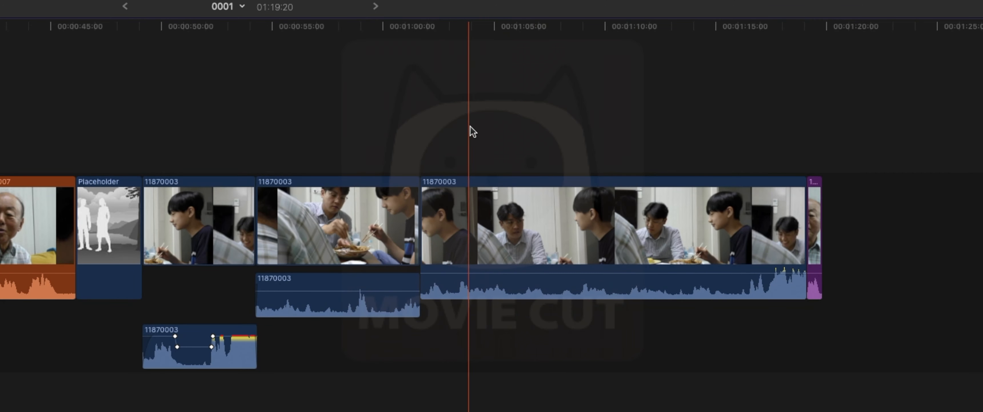
{"action": "left_click", "coordinate": [483, 204]}
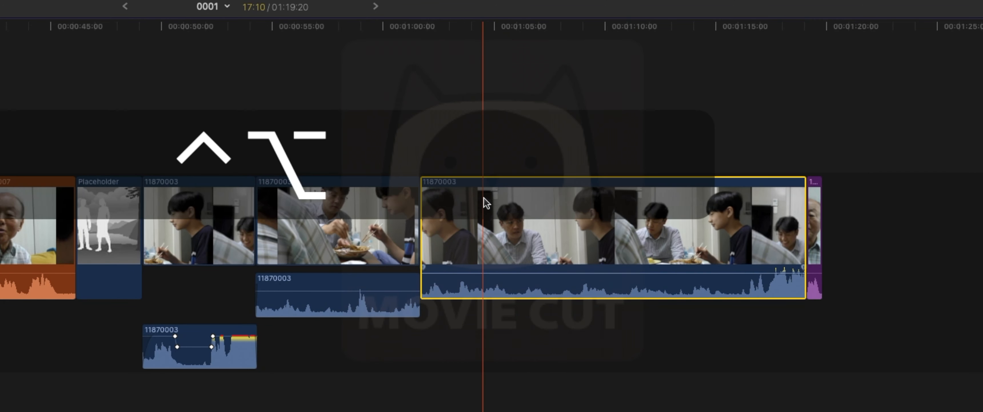
{"action": "left_click", "coordinate": [488, 139]}
{"action": "left_click", "coordinate": [487, 229]}
{"action": "left_click", "coordinate": [490, 219], "text": "alt"}
{"action": "left_click_drag", "start_coordinate": [489, 200], "coordinate": [488, 138]}
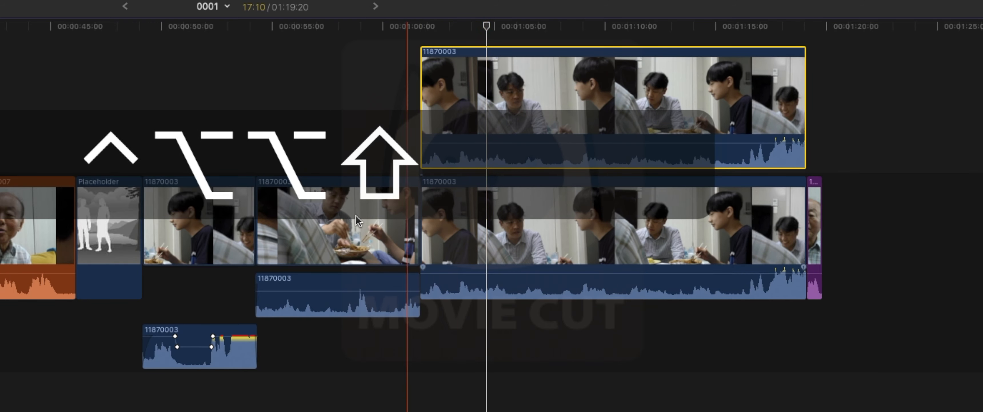
{"action": "key", "text": "shift"}
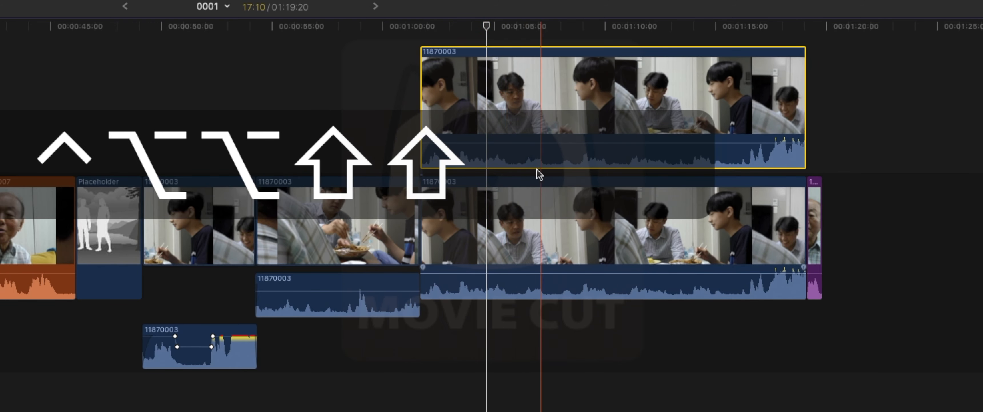
Use Trim Start and Trim End on the last primary 11870003 clip, cutting it at about 00:01:05 and about 00:01:13
{"action": "left_click", "coordinate": [500, 27]}
{"action": "left_click", "coordinate": [504, 247]}
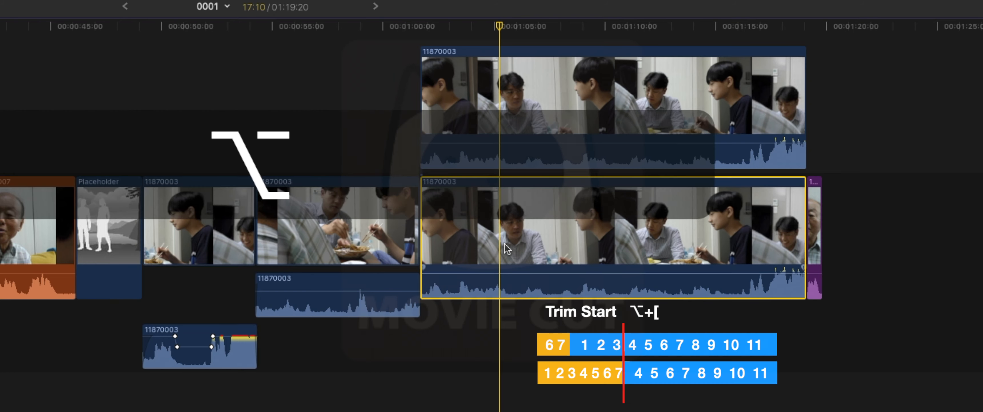
{"action": "key", "text": "alt+bracketleft"}
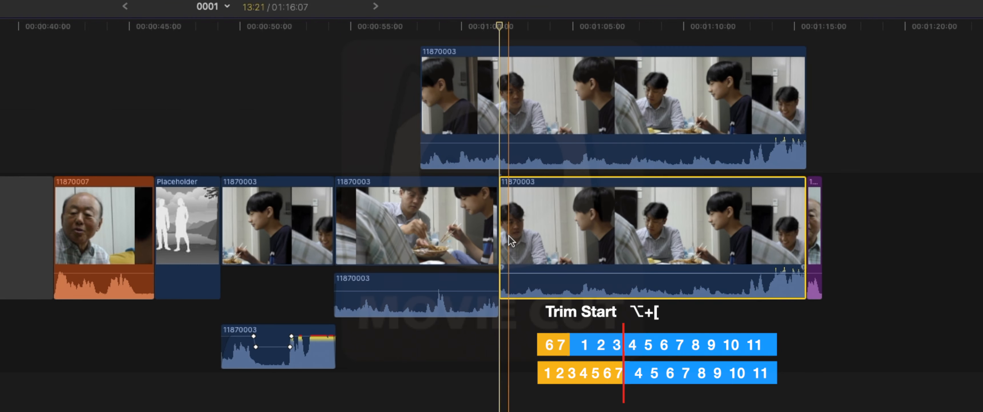
{"action": "mouse_move", "coordinate": [748, 26]}
{"action": "left_mouse_down"}
{"action": "mouse_move", "coordinate": [769, 26]}
{"action": "mouse_move", "coordinate": [753, 34]}
{"action": "left_mouse_up"}
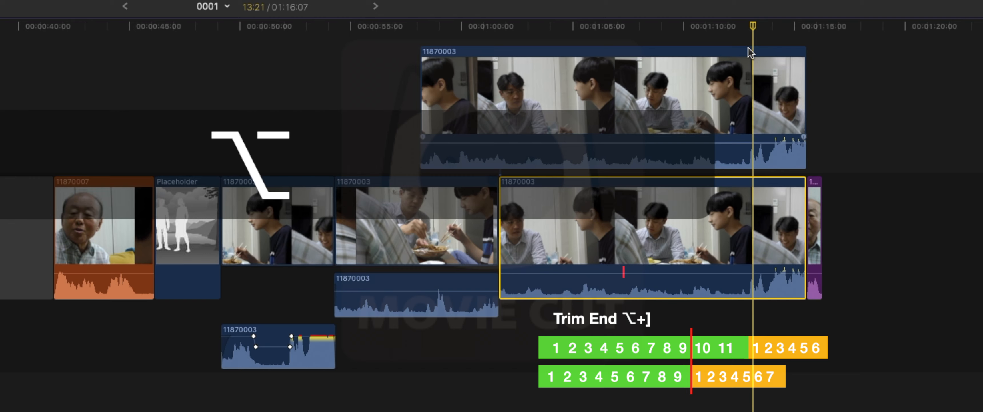
{"action": "key", "text": "alt+bracketright"}
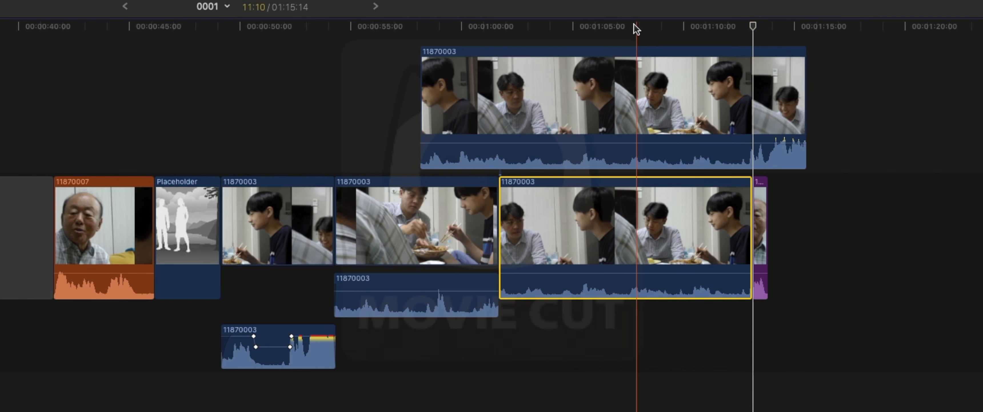
Use Trim to Playhead to shorten the last primary 11870003 clip's start at about 00:01:04 and its end at about 00:01:08
{"action": "left_click_drag", "start_coordinate": [634, 25], "coordinate": [556, 30]}
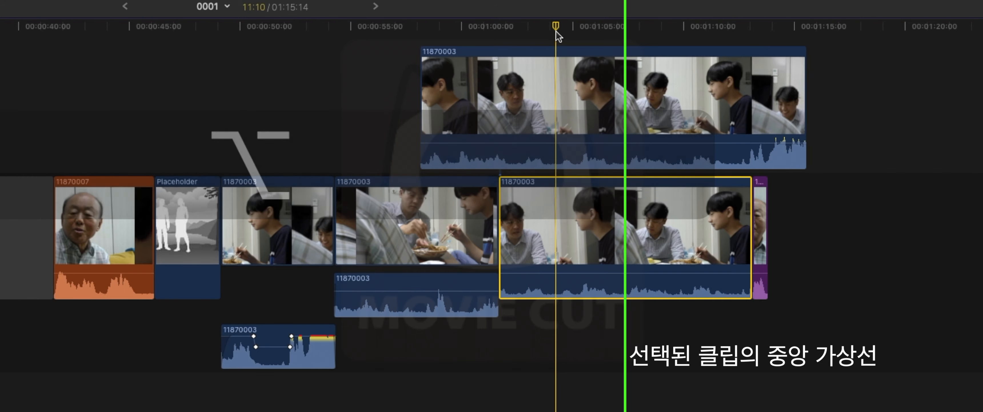
{"action": "key", "text": "alt+bracketleft"}
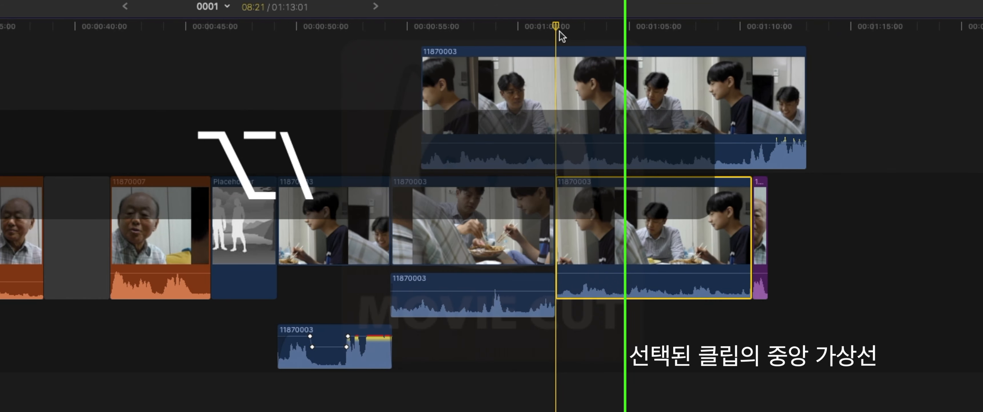
{"action": "left_click_drag", "start_coordinate": [560, 32], "coordinate": [709, 40]}
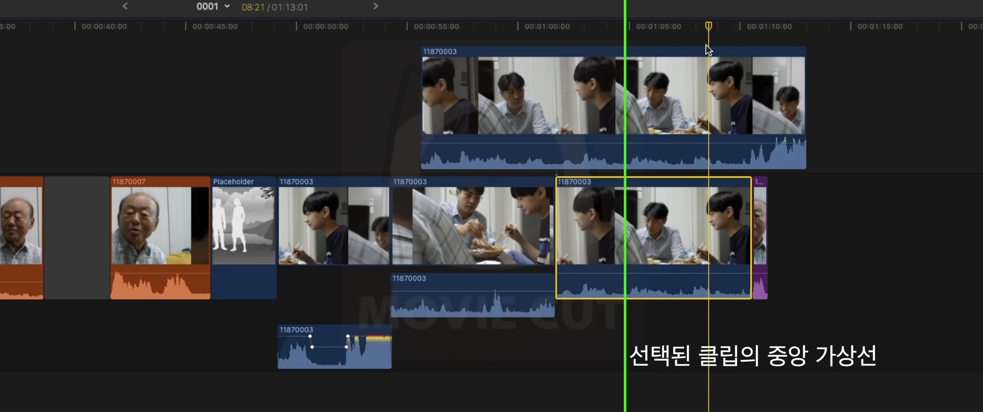
{"action": "key", "text": "alt"}
{"action": "key", "text": "alt+bracketright"}
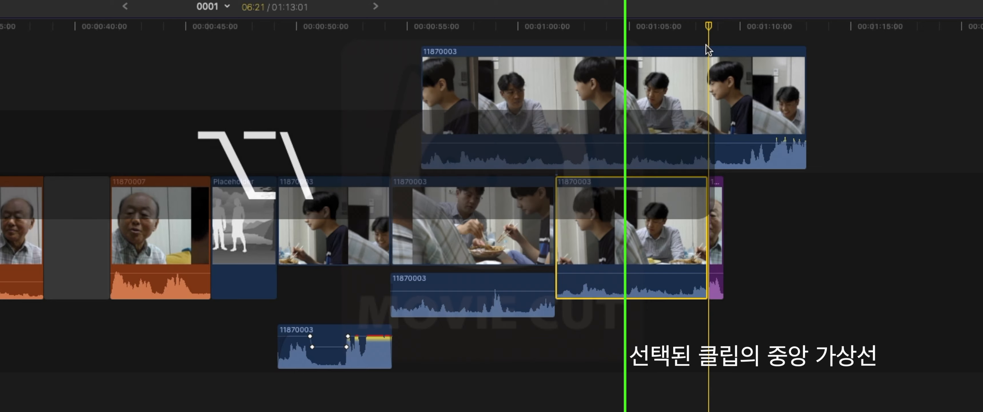
Mark a range from about 00:01:03 to 00:01:06 in the last primary 11870003 clip and trim the clip to that selection
{"action": "left_click", "coordinate": [670, 370]}
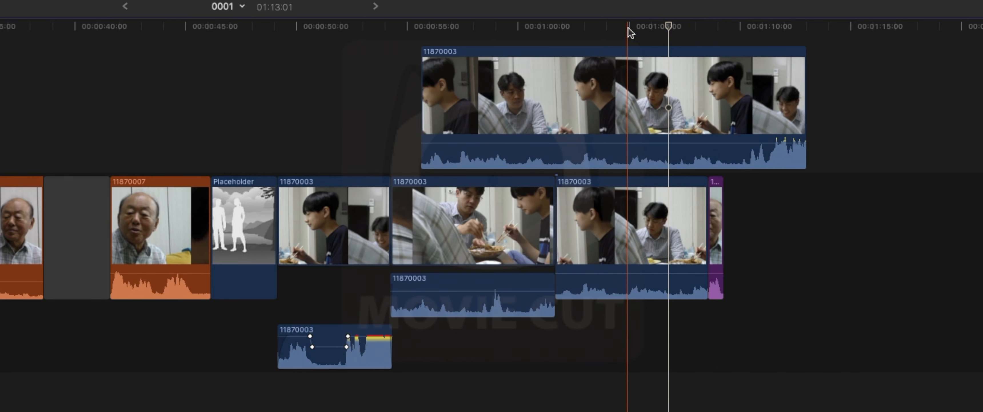
{"action": "left_click", "coordinate": [591, 32]}
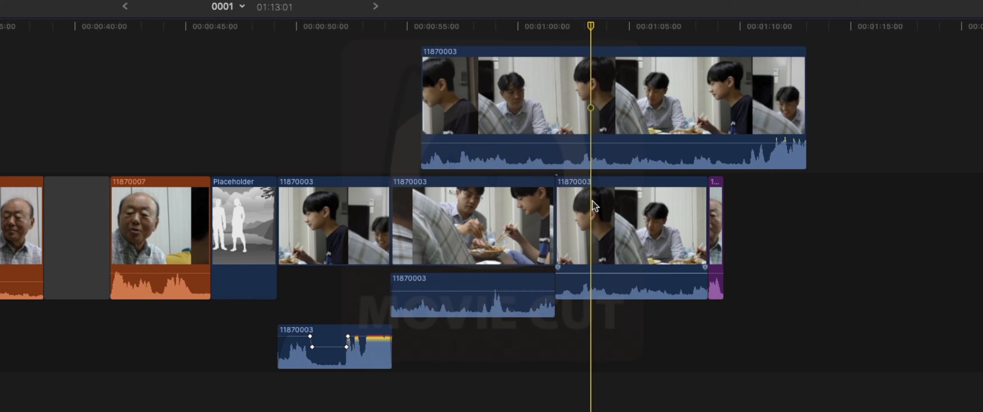
{"action": "left_click", "coordinate": [593, 240]}
{"action": "key", "text": "i"}
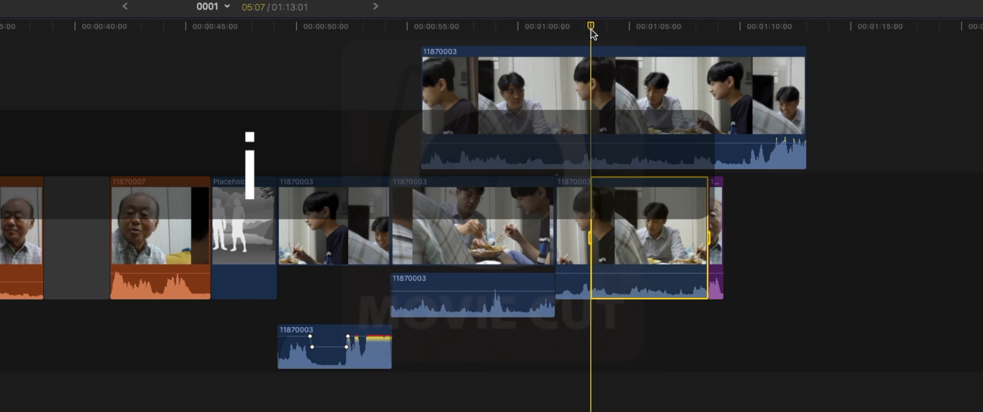
{"action": "left_click_drag", "start_coordinate": [641, 37], "coordinate": [658, 44]}
{"action": "key", "text": "o"}
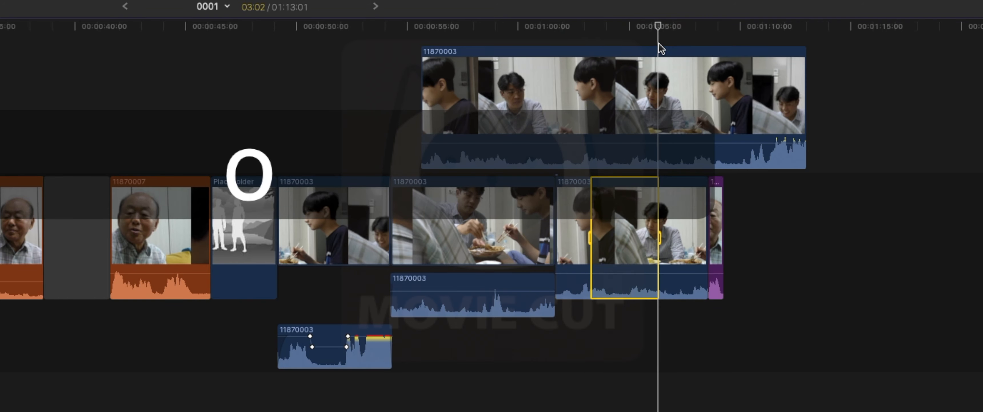
{"action": "key", "text": "alt"}
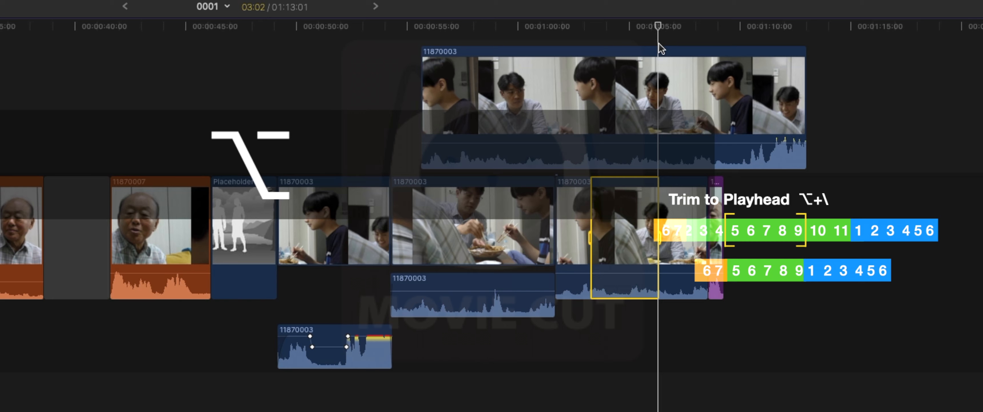
{"action": "key", "text": "alt+backslash"}
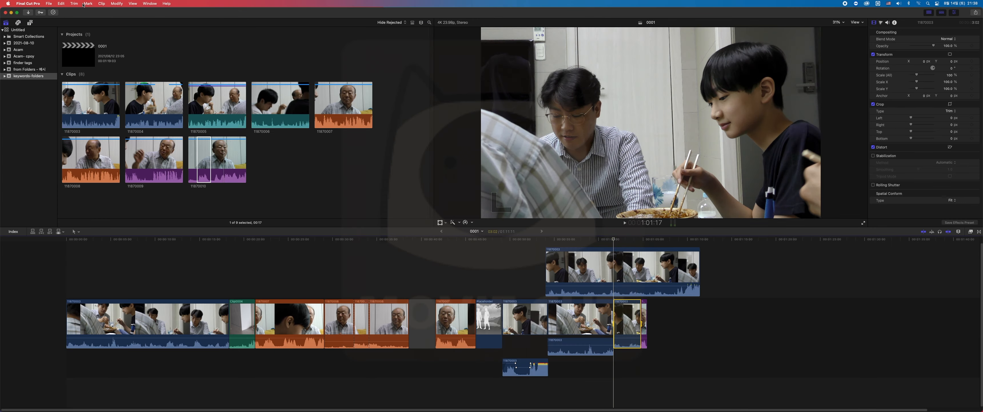
{"action": "left_click", "coordinate": [79, 3]}
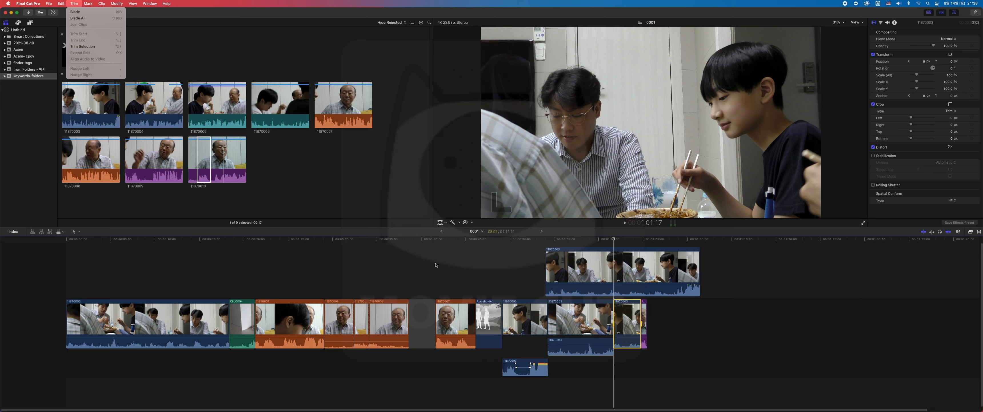
{"action": "left_click", "coordinate": [436, 265]}
{"action": "left_click", "coordinate": [373, 284]}
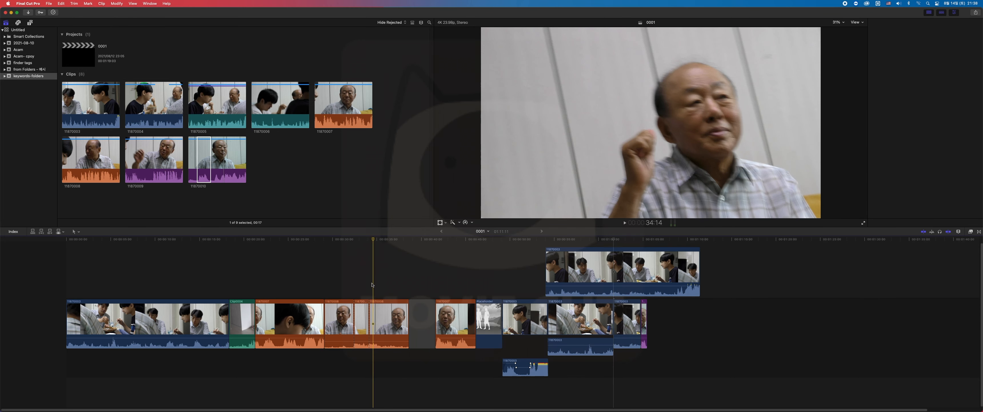
Select the edit point between the first two 11870008 pieces and extend the edit to the playhead at 00:00:30:18
{"action": "left_click", "coordinate": [372, 306]}
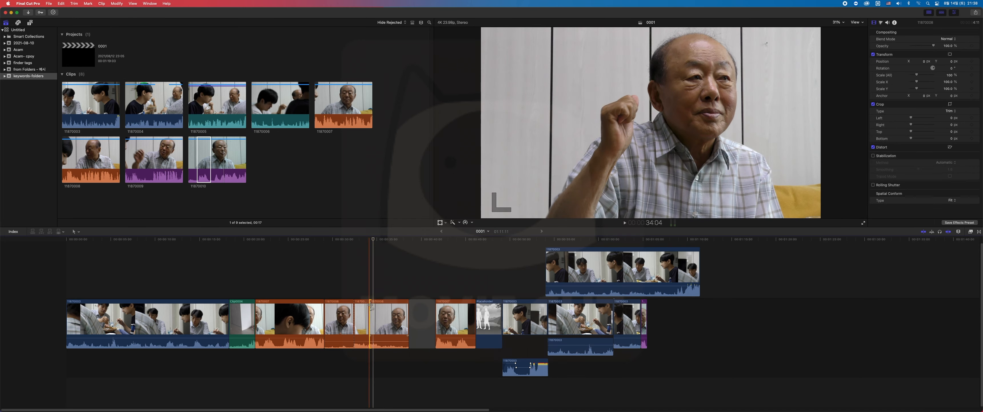
{"action": "key", "text": "Up"}
{"action": "key", "text": "backslash"}
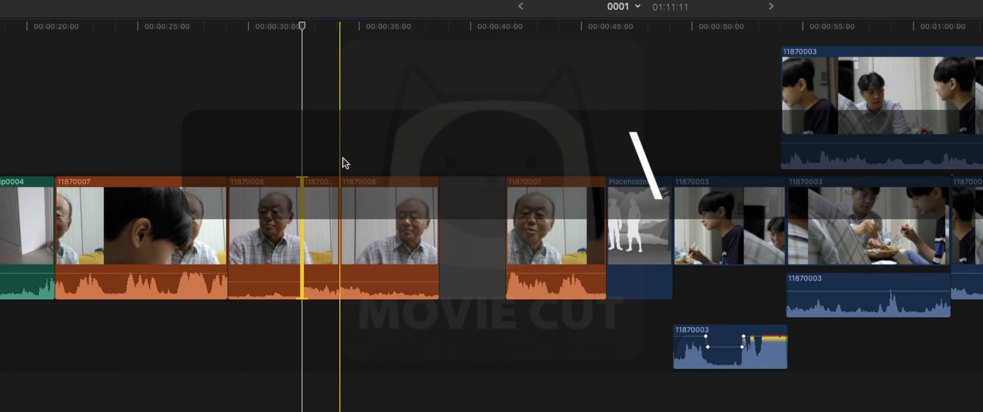
{"action": "left_click_drag", "start_coordinate": [273, 38], "coordinate": [265, 41]}
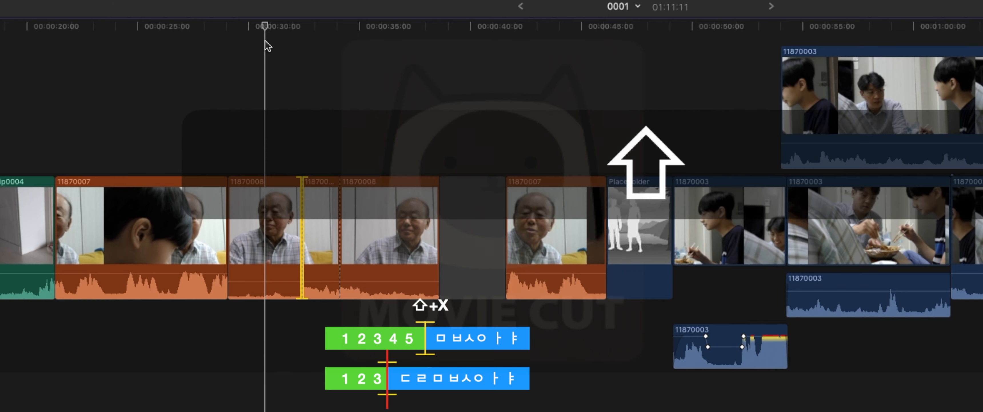
{"action": "key", "text": "shift+x"}
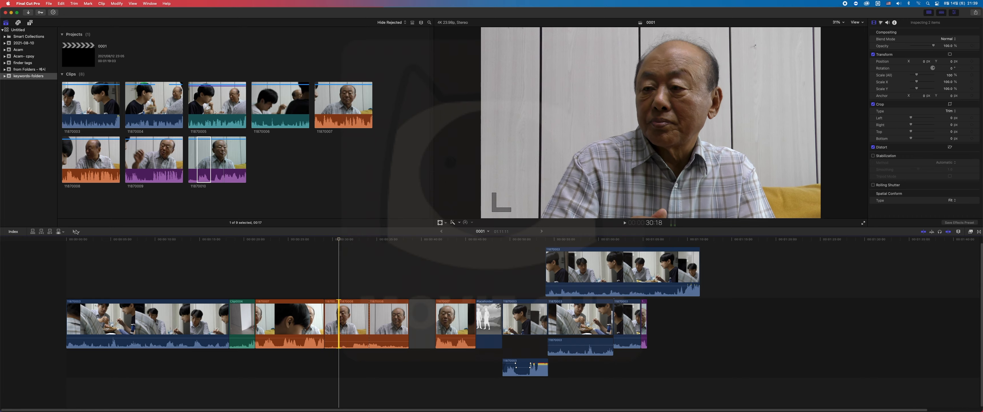
Activate the Zoom tool and magnify the timeline area around the primary Clip0004 and first 11870007 clips
{"action": "left_click", "coordinate": [76, 231]}
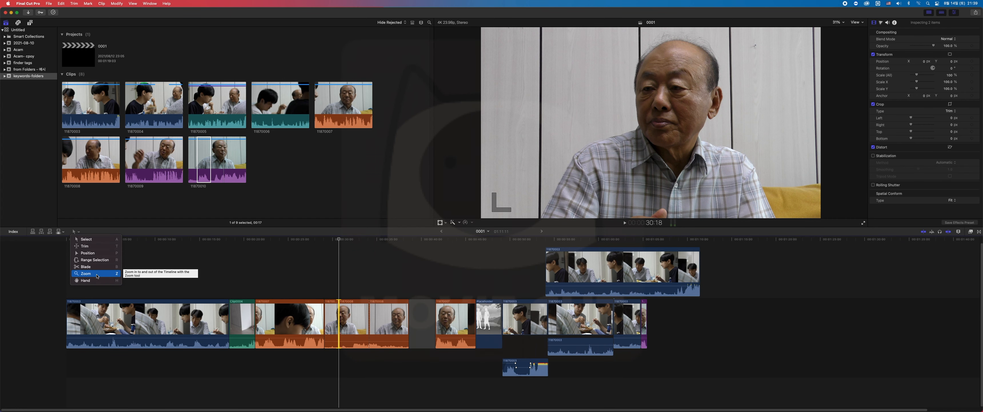
{"action": "left_click", "coordinate": [168, 284]}
{"action": "key", "text": "z"}
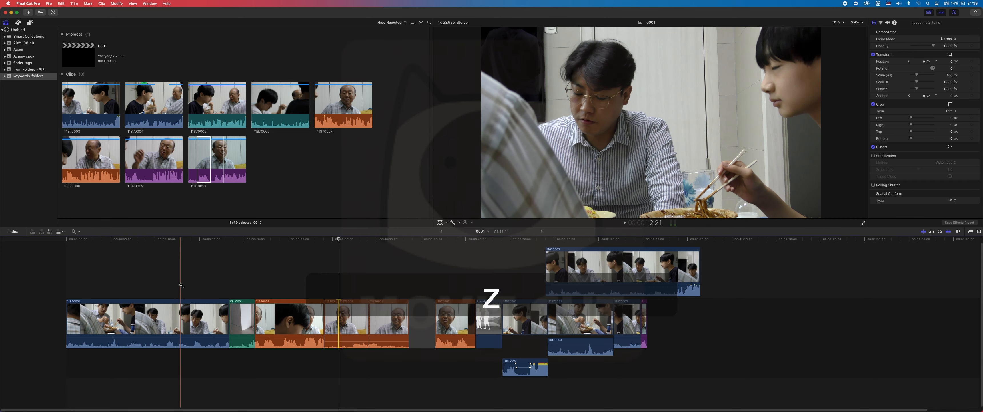
{"action": "left_click_drag", "start_coordinate": [197, 265], "coordinate": [347, 368]}
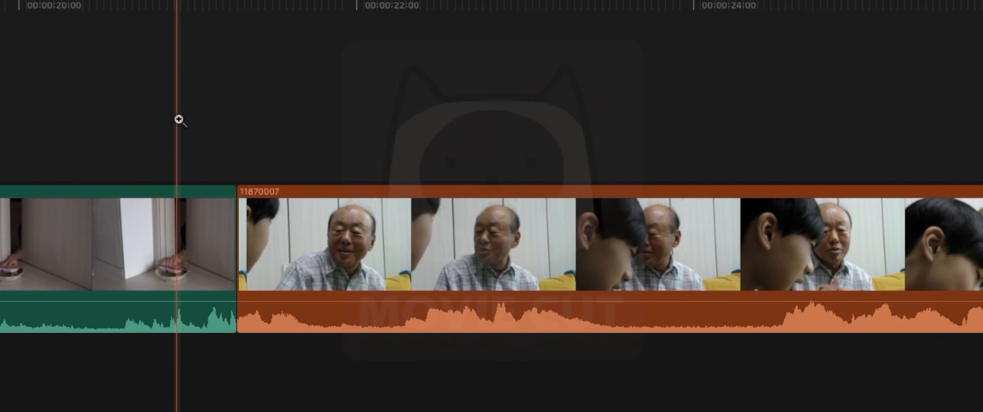
Zoom the timeline back out with the Zoom tool until most of the primary storyline fits in view
{"action": "key", "text": "alt"}
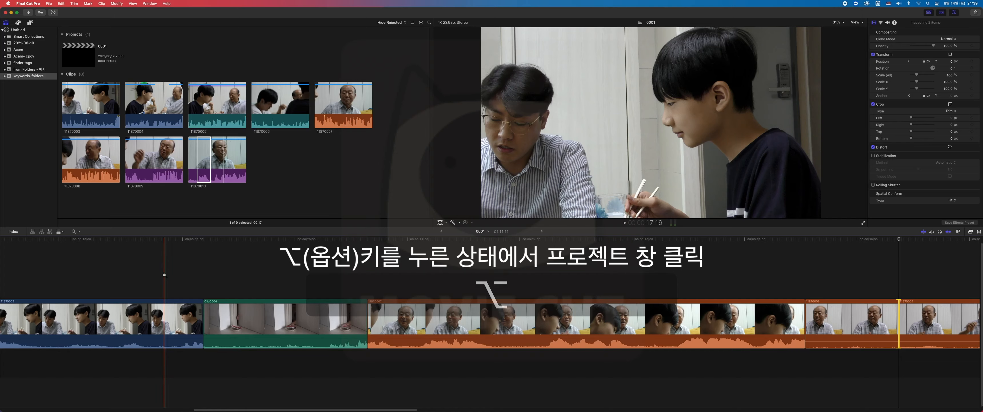
{"action": "left_click_drag", "start_coordinate": [163, 273], "coordinate": [588, 388]}
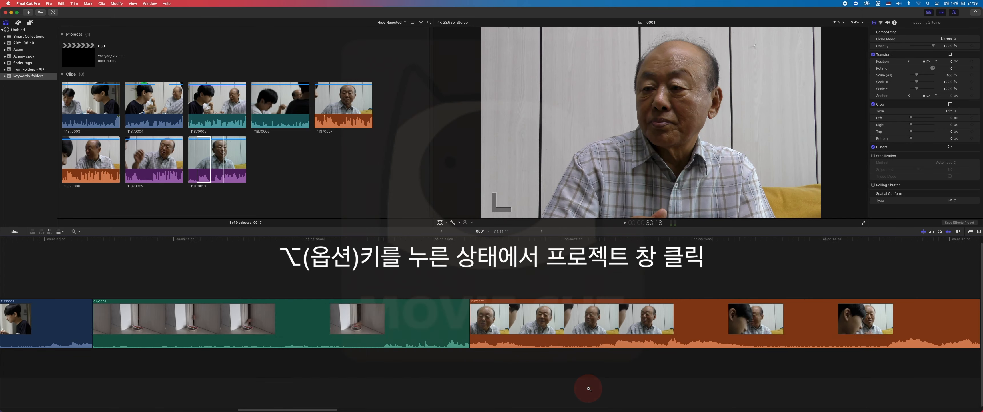
{"action": "left_click", "coordinate": [360, 363], "text": "alt"}
{"action": "left_click", "coordinate": [360, 363], "text": "alt"}
{"action": "left_click", "coordinate": [361, 363], "text": "alt"}
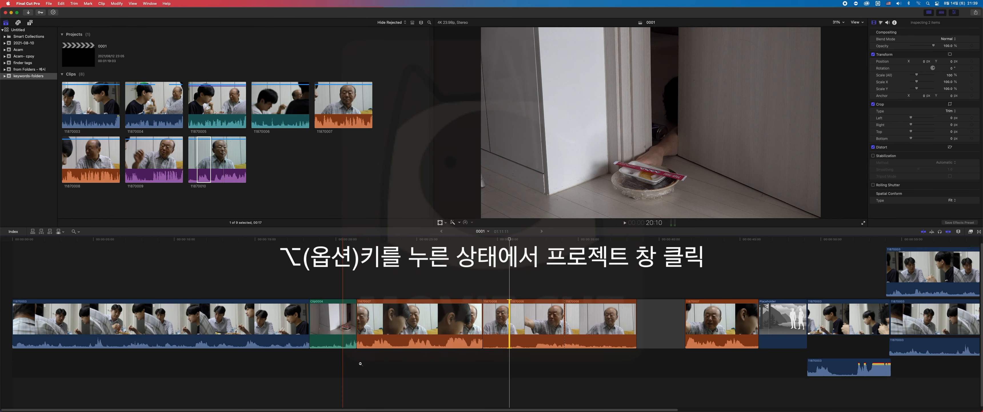
Zoom the timeline out and in repeatedly around the end of the last primary 11870008 piece to compare magnification levels
{"action": "left_click", "coordinate": [361, 363], "text": "alt"}
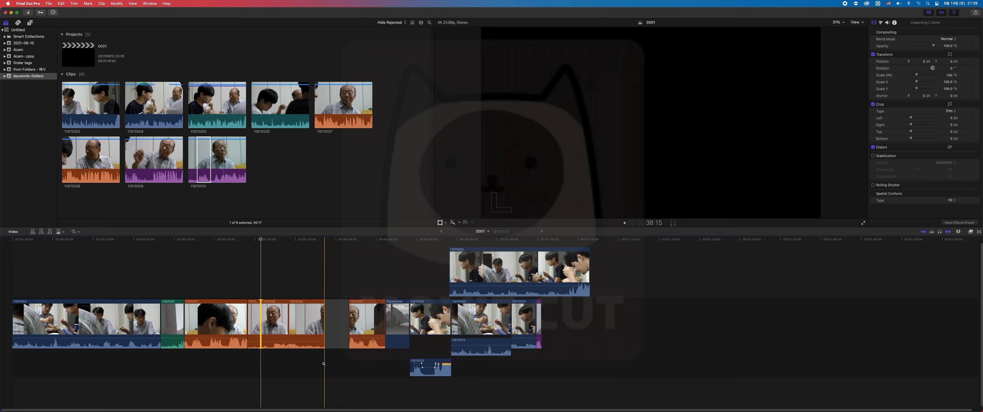
{"action": "key", "text": "super+equal"}
{"action": "key", "text": "super+equal"}
{"action": "key", "text": "super+minus"}
{"action": "key", "text": "super+minus"}
{"action": "key", "text": "super+minus"}
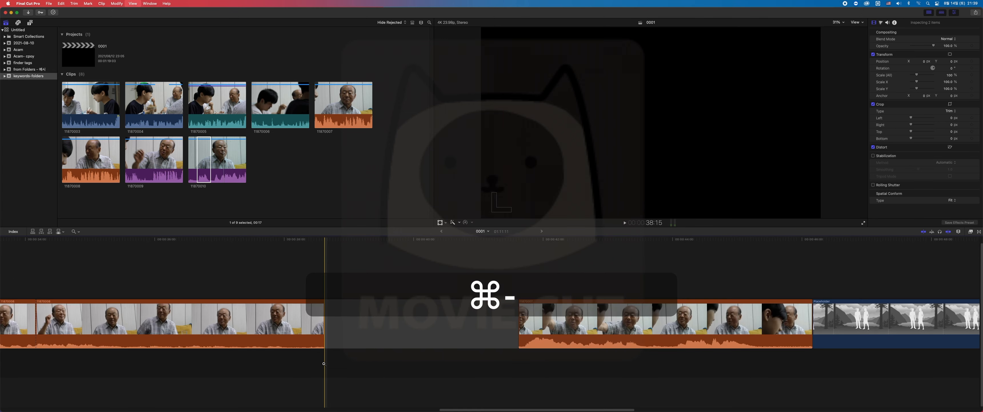
{"action": "key", "text": "super+minus"}
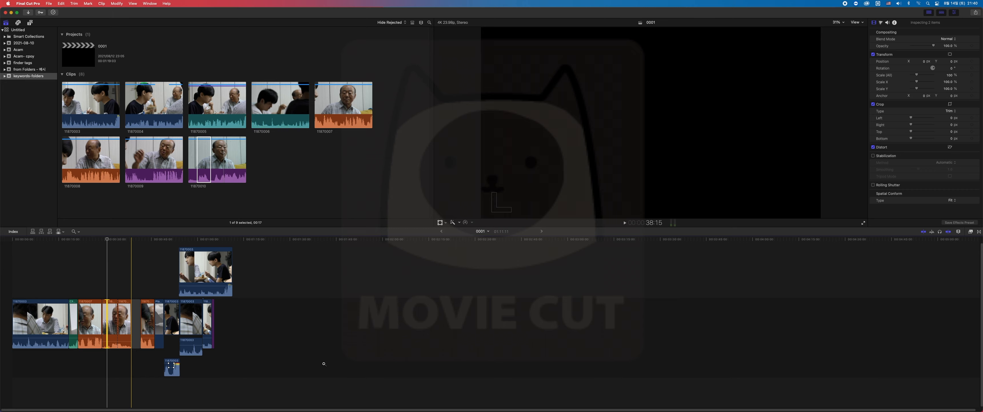
{"action": "key", "text": "super+equal"}
{"action": "key", "text": "super+equal"}
{"action": "key", "text": "super+equal"}
{"action": "key", "text": "super+equal"}
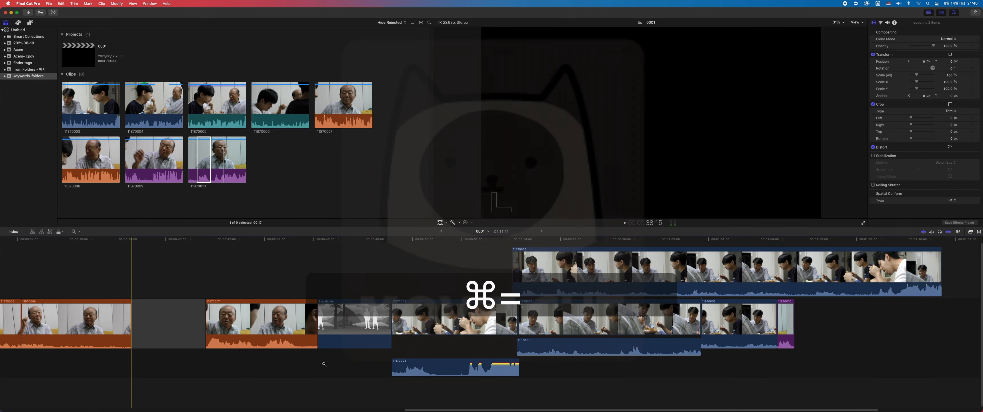
{"action": "key", "text": "super+minus"}
{"action": "key", "text": "super+minus"}
{"action": "key", "text": "super+minus"}
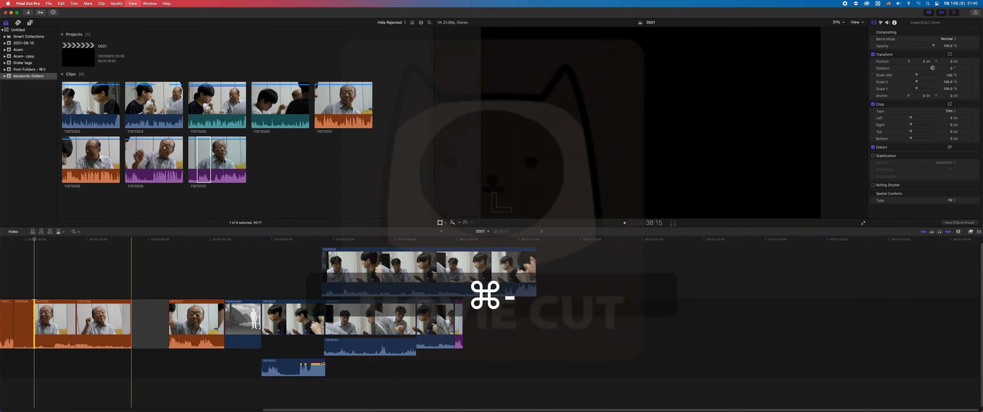
{"action": "key", "text": "super+equal"}
{"action": "key", "text": "super+equal"}
{"action": "key", "text": "super+minus"}
{"action": "key", "text": "super+minus"}
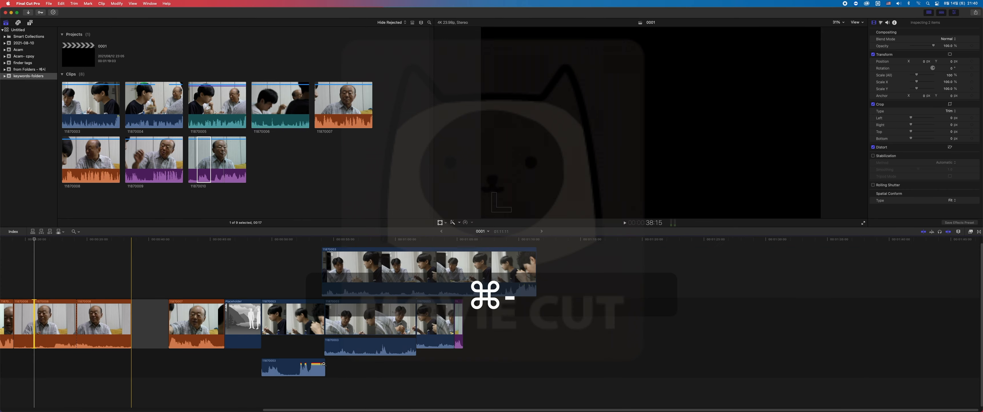
{"action": "key", "text": "super+equal"}
{"action": "key", "text": "super+equal"}
{"action": "key", "text": "super+minus"}
{"action": "key", "text": "super+minus"}
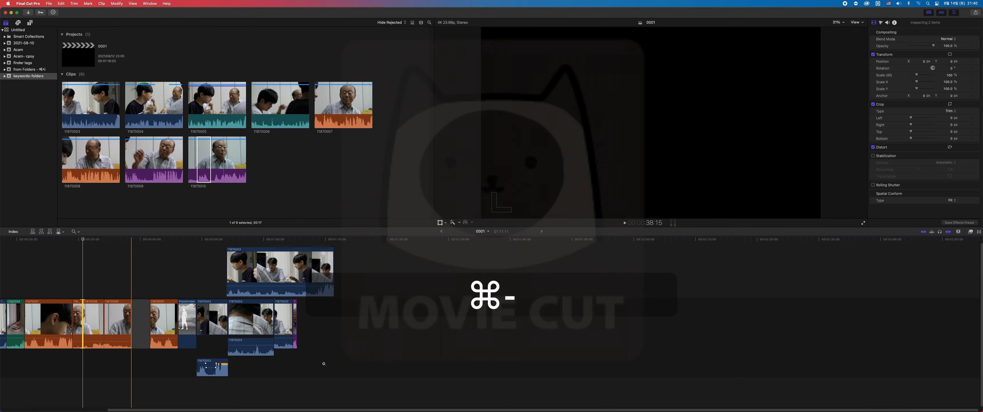
Fit the whole project in the timeline, return to the Select tool and place the playhead at about 00:00:30
{"action": "key", "text": "shift+z"}
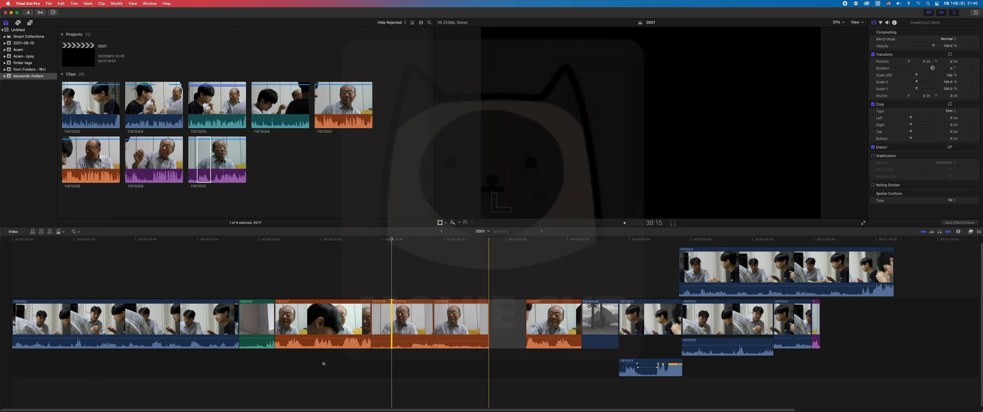
{"action": "key", "text": "shift+z"}
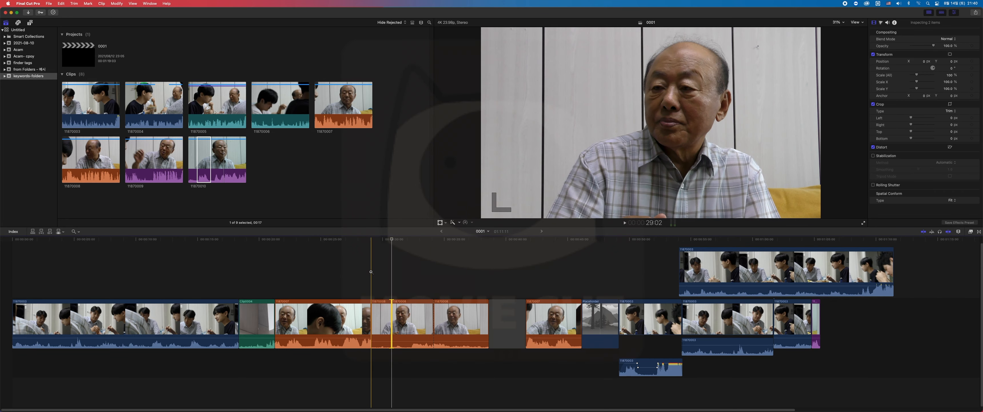
{"action": "key", "text": "a"}
{"action": "left_click", "coordinate": [386, 287]}
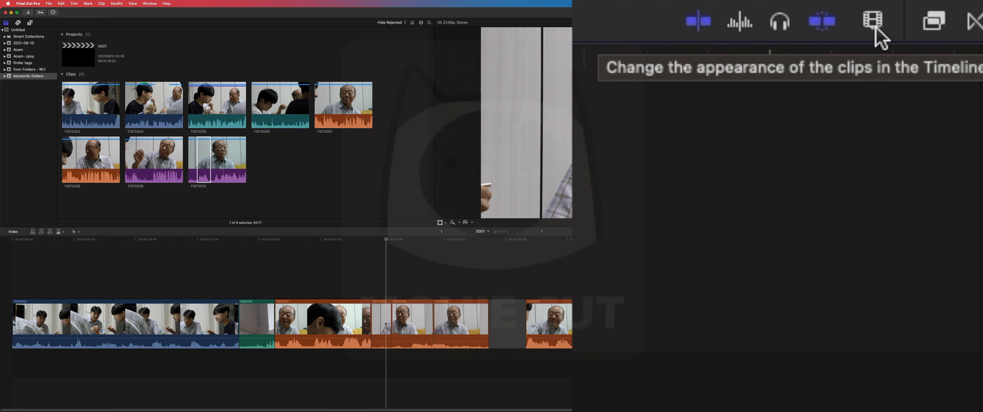
In the timeline's clip appearance options, lower the zoom level slightly and switch the clip display to waveforms only
{"action": "left_click", "coordinate": [876, 30]}
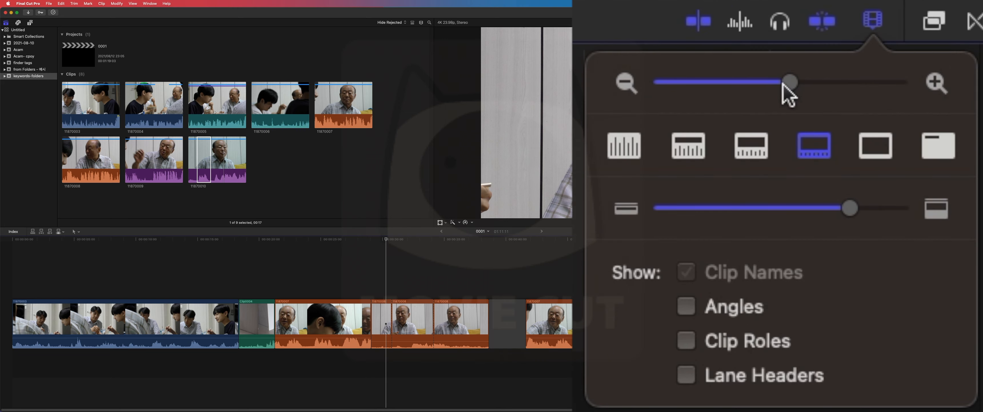
{"action": "mouse_move", "coordinate": [783, 85]}
{"action": "left_mouse_down"}
{"action": "mouse_move", "coordinate": [693, 95]}
{"action": "mouse_move", "coordinate": [814, 99]}
{"action": "mouse_move", "coordinate": [770, 97]}
{"action": "mouse_move", "coordinate": [778, 100]}
{"action": "left_mouse_up"}
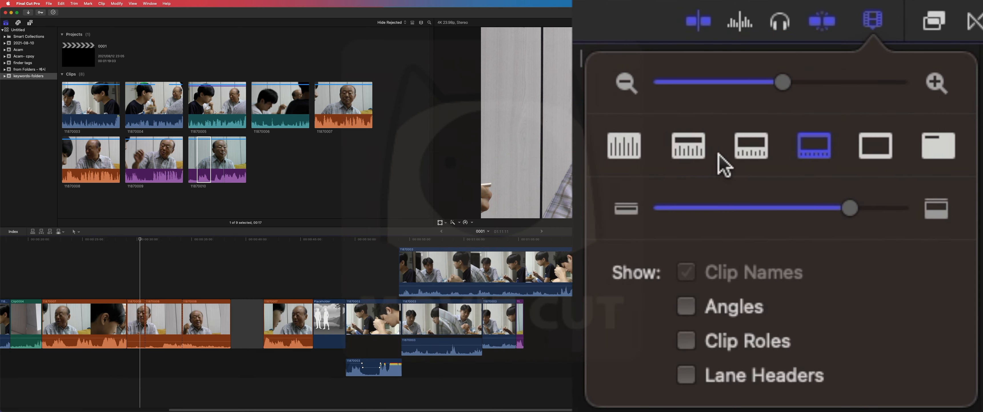
{"action": "left_click", "coordinate": [752, 150]}
{"action": "left_click", "coordinate": [699, 153]}
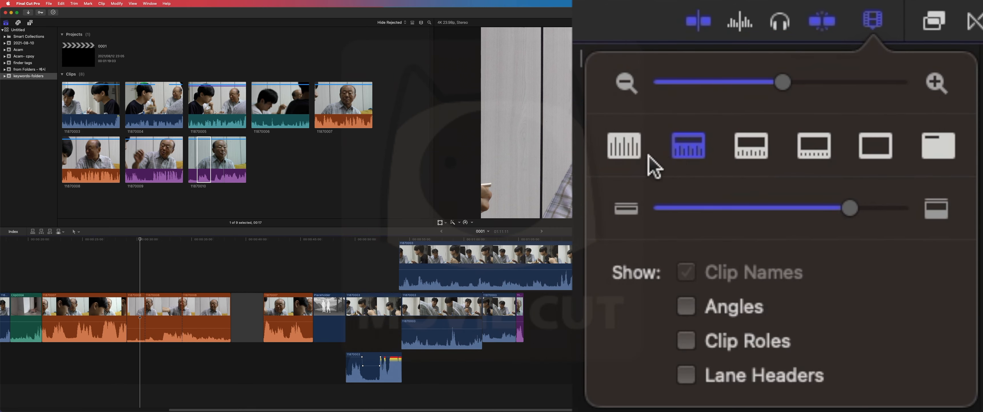
{"action": "left_click", "coordinate": [641, 155]}
Try the remaining clip display styles one after another, from large waveforms through filmstrips only to name-only clips
{"action": "left_click", "coordinate": [687, 154]}
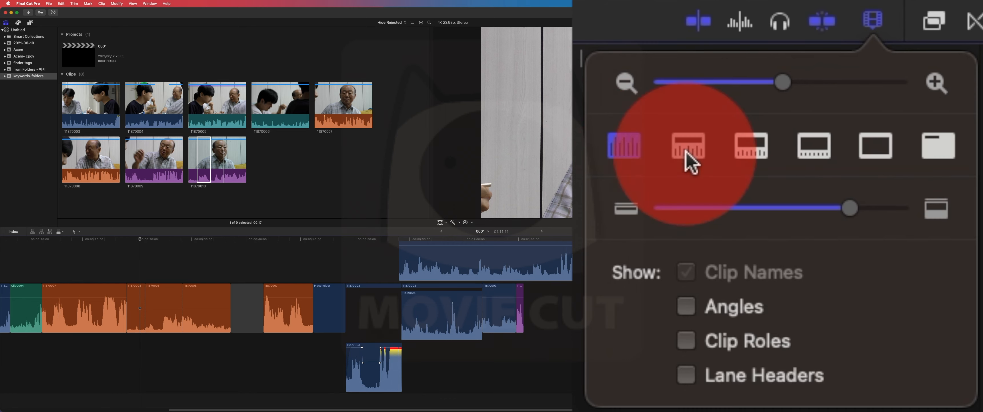
{"action": "left_click", "coordinate": [743, 153]}
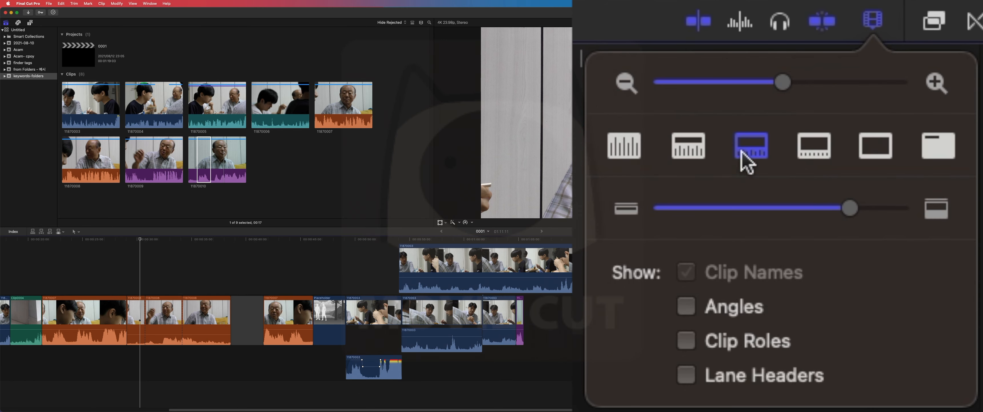
{"action": "left_click", "coordinate": [814, 154]}
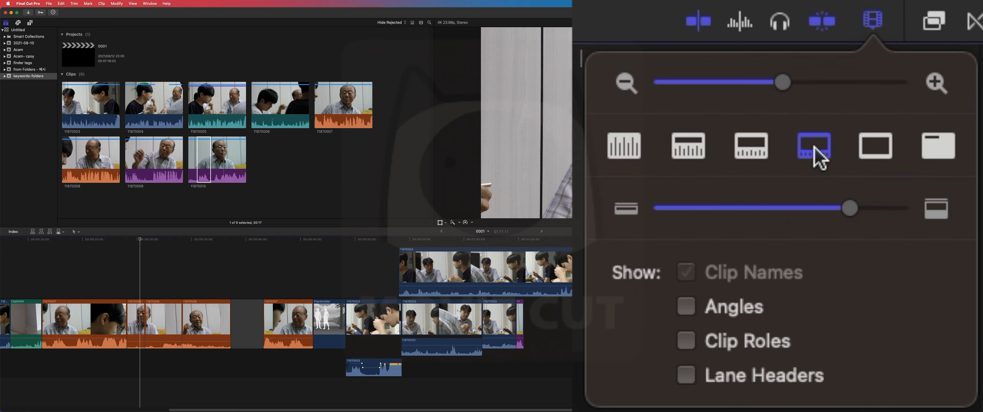
{"action": "left_click", "coordinate": [876, 147]}
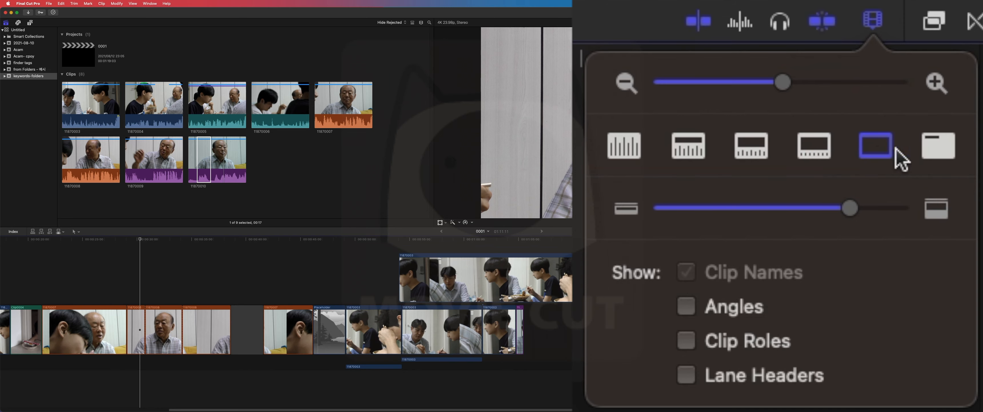
{"action": "left_click", "coordinate": [927, 150]}
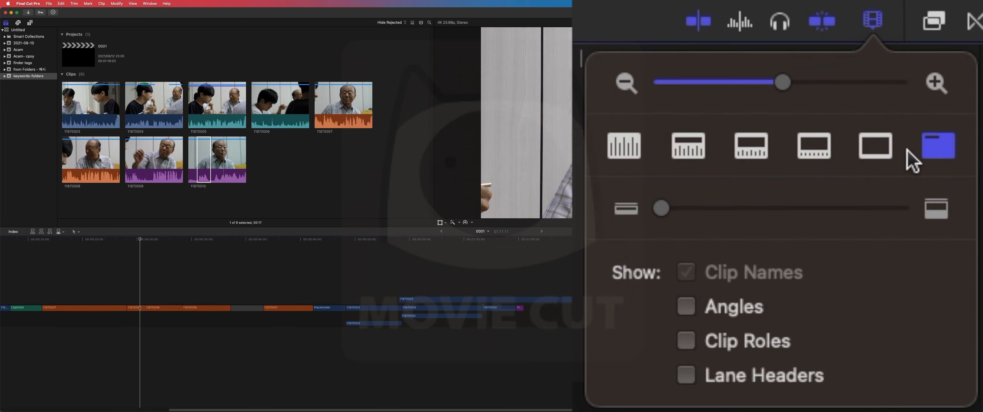
Set the clip display to large waveforms with small filmstrips and reduce the clip height slightly
{"action": "left_click", "coordinate": [864, 150]}
{"action": "left_click", "coordinate": [802, 152]}
{"action": "left_click", "coordinate": [767, 154]}
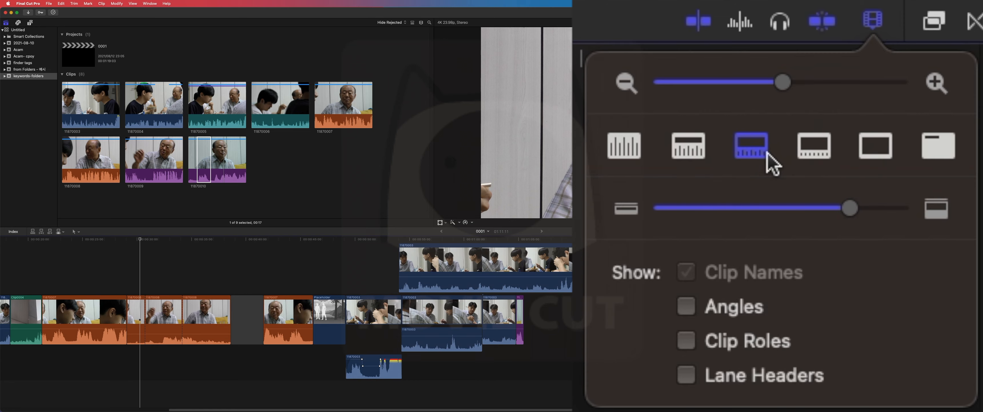
{"action": "left_click", "coordinate": [701, 153]}
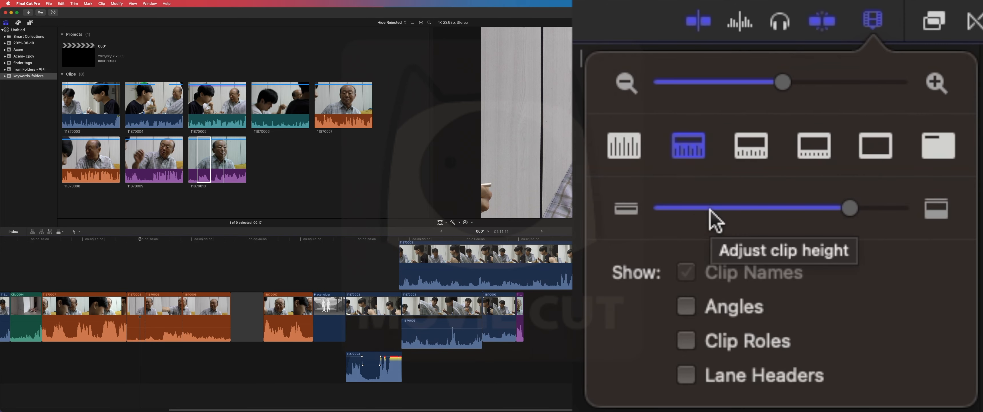
{"action": "left_click_drag", "start_coordinate": [710, 209], "coordinate": [836, 217]}
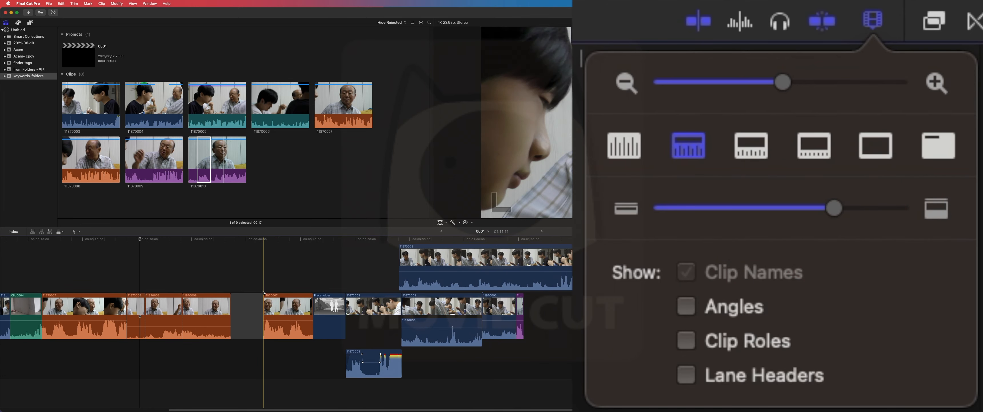
{"action": "left_click", "coordinate": [270, 239]}
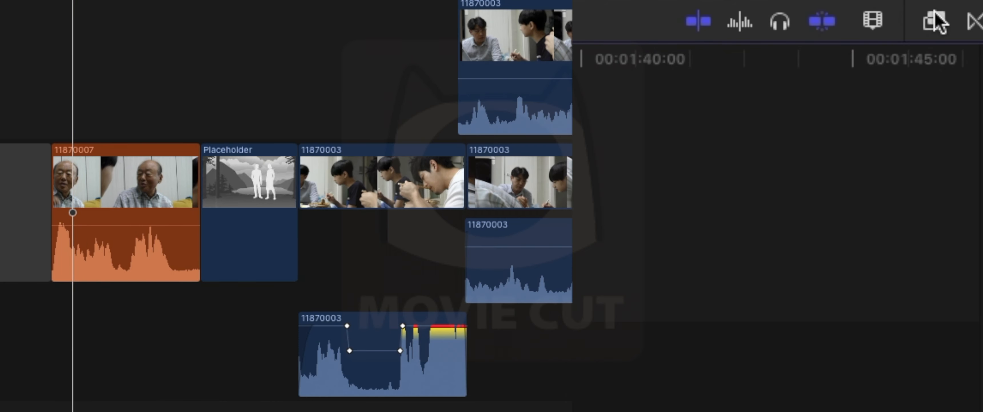
Reopen the clip appearance options and toggle the Angles and Clip Roles labels on and off
{"action": "left_click", "coordinate": [873, 22]}
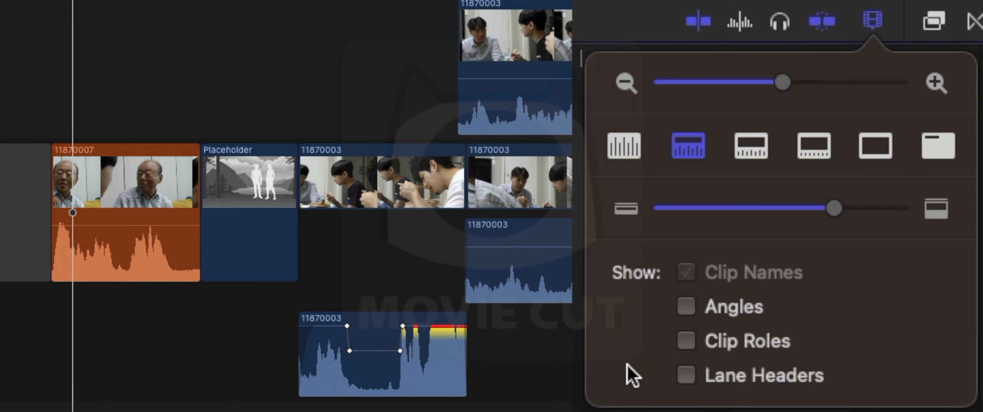
{"action": "left_click", "coordinate": [732, 313]}
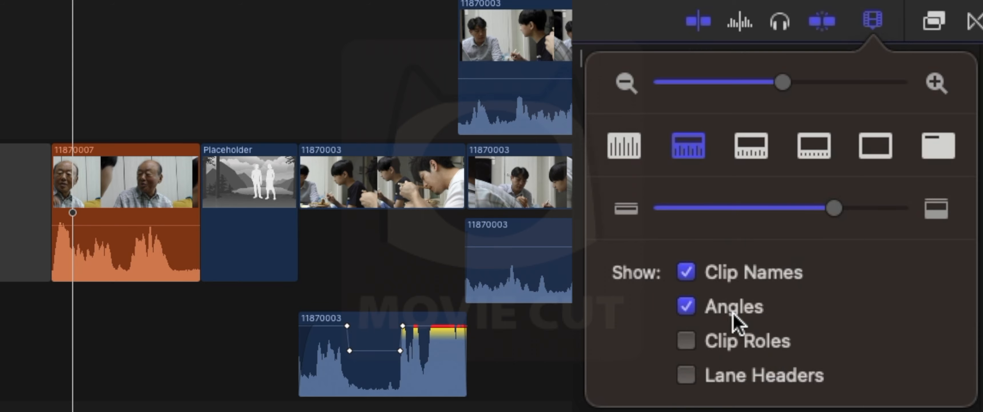
{"action": "left_click", "coordinate": [733, 313]}
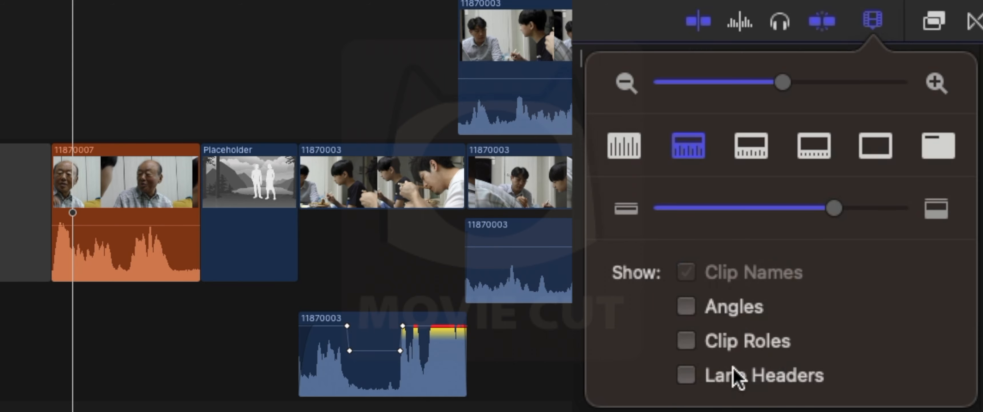
{"action": "left_click", "coordinate": [725, 347]}
{"action": "left_click", "coordinate": [725, 347]}
{"action": "left_click", "coordinate": [725, 347]}
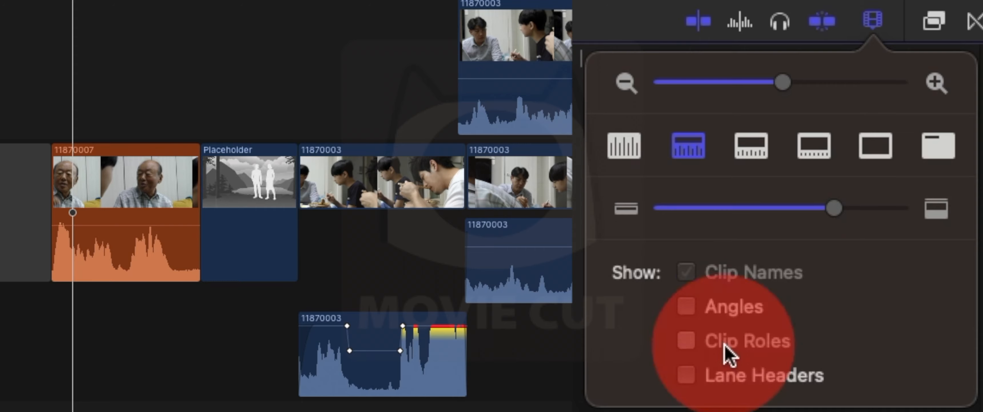
{"action": "left_click", "coordinate": [725, 347]}
{"action": "left_click", "coordinate": [725, 346]}
{"action": "left_click", "coordinate": [724, 347]}
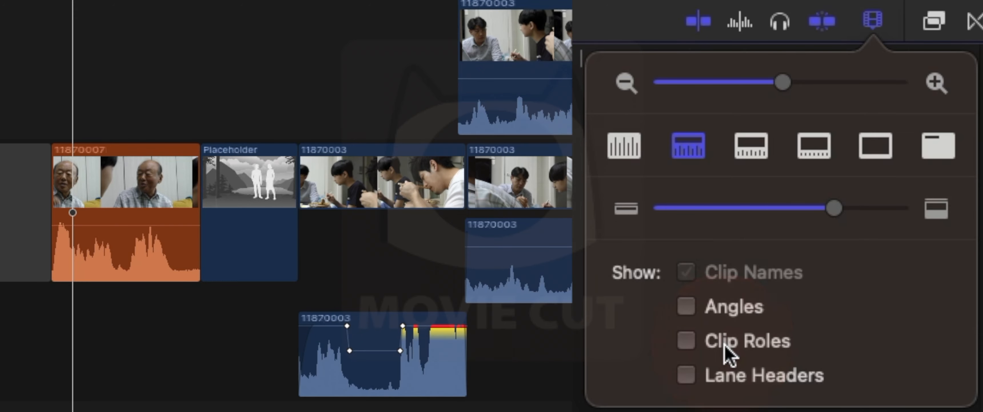
Turn on Lane Headers and Clip Roles together, turn both off again and close the clip appearance options
{"action": "left_click", "coordinate": [725, 376]}
{"action": "left_click", "coordinate": [724, 344]}
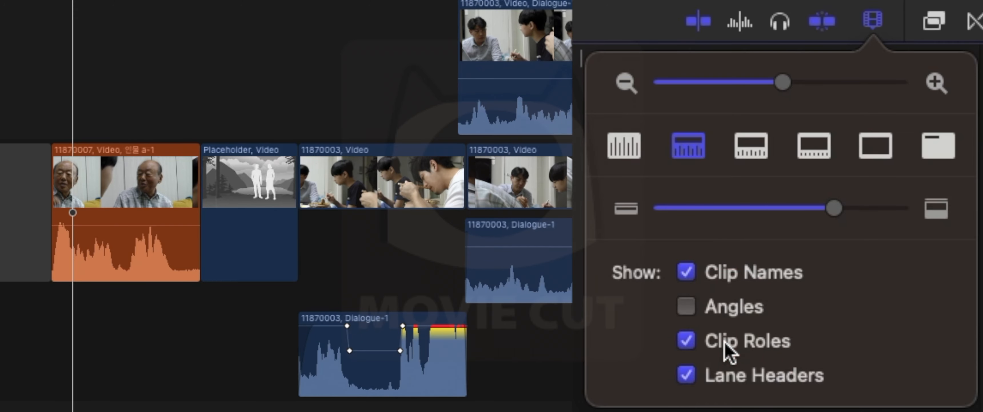
{"action": "left_click", "coordinate": [725, 342]}
{"action": "left_click", "coordinate": [731, 378]}
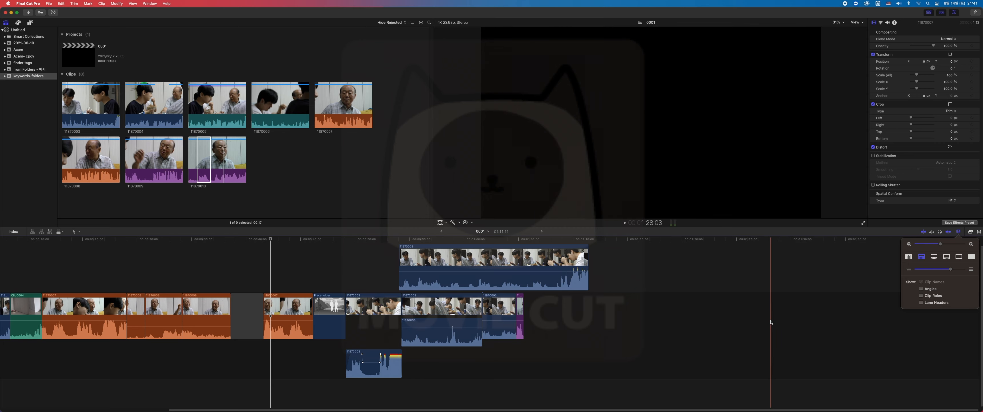
{"action": "left_click", "coordinate": [464, 356]}
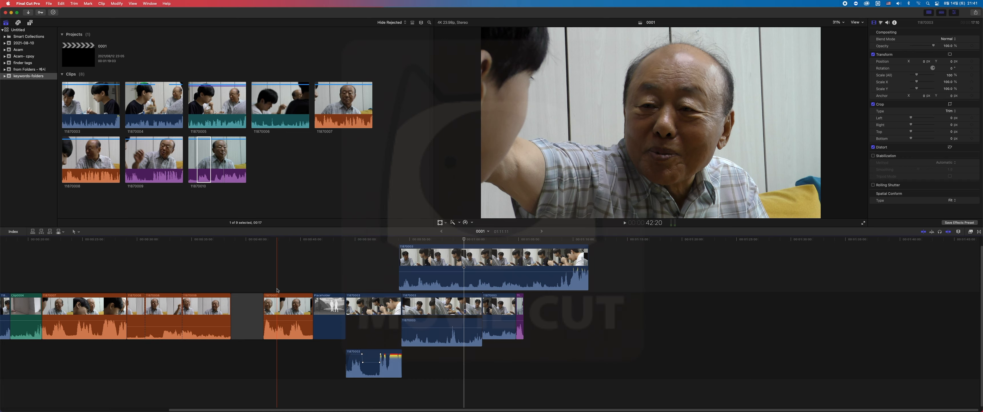
Bring the beginning of the project into view and place the playhead at 00:00:24:12 in the first 11870007 clip
{"action": "scroll", "coordinate": [280, 290], "scroll_direction": "left", "scroll_amount": 5}
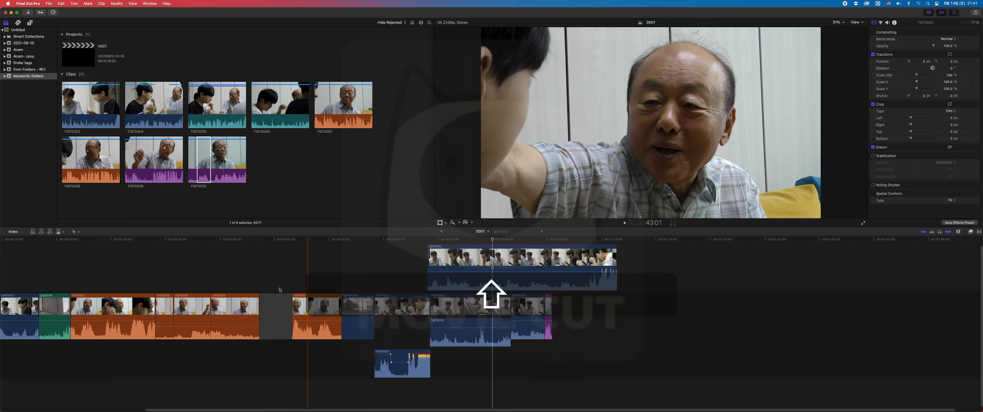
{"action": "scroll", "coordinate": [279, 290], "scroll_direction": "right", "scroll_amount": 3}
{"action": "scroll", "coordinate": [279, 290], "scroll_direction": "left", "scroll_amount": 5}
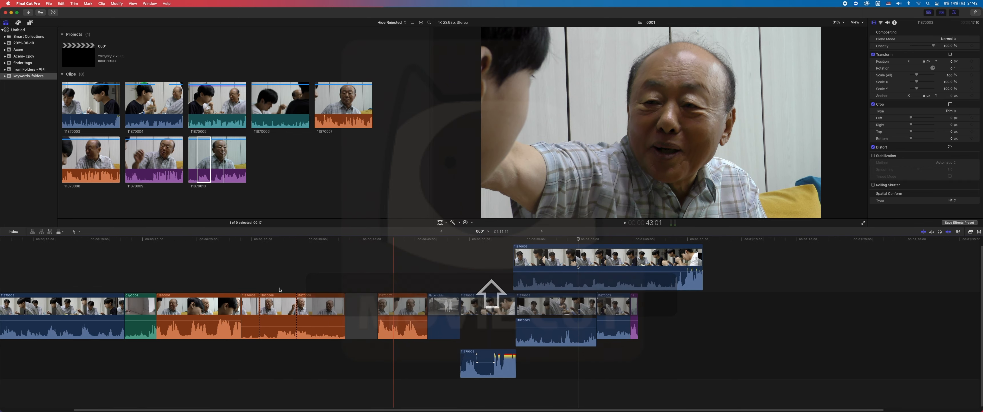
{"action": "left_click", "coordinate": [280, 286]}
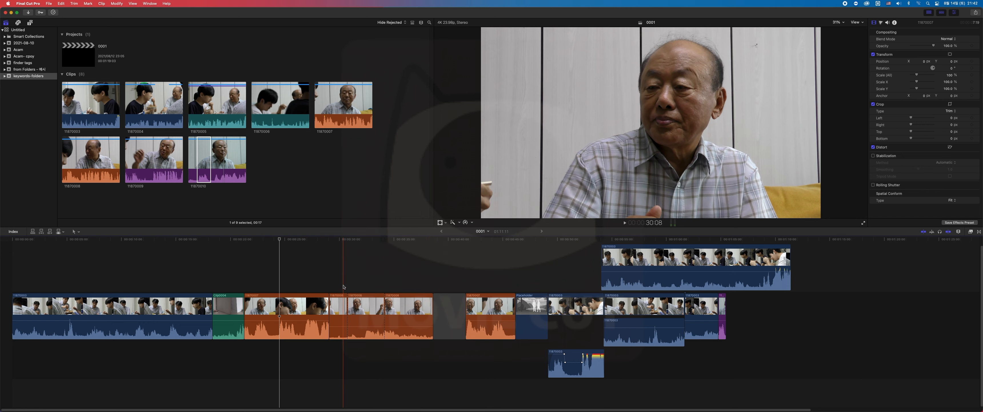
Turn off skimming, scrub the playhead back to about 00:00:18 near the end of the first primary clip and start playback
{"action": "key", "text": "s"}
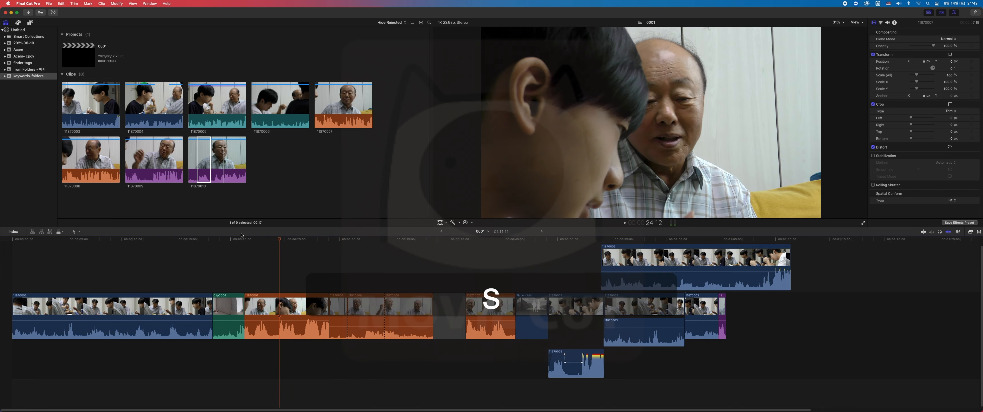
{"action": "left_click_drag", "start_coordinate": [281, 231], "coordinate": [209, 238]}
{"action": "key", "text": "l"}
{"action": "key", "text": "space"}
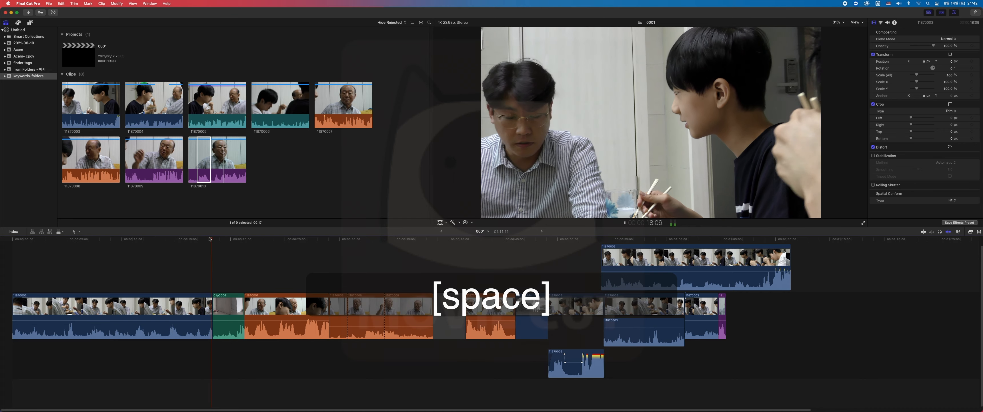
Stop playback, turn skimming back on and place the playhead near the end of the first 11870007 clip
{"action": "key", "text": "space"}
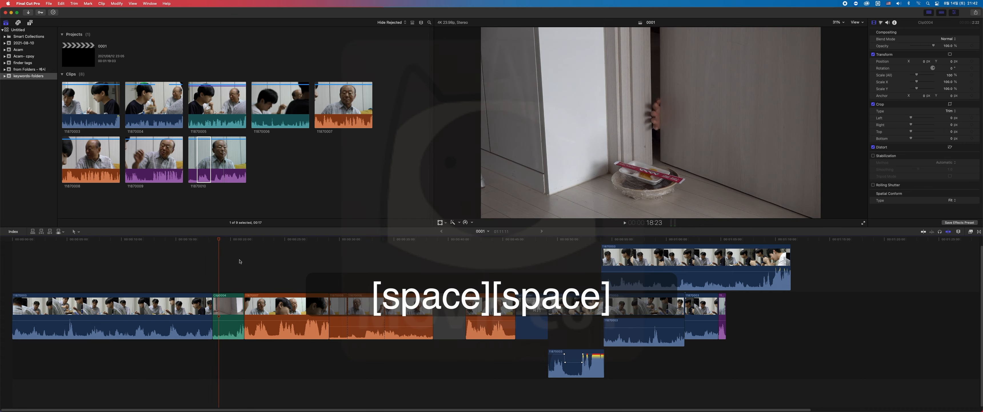
{"action": "key", "text": "s"}
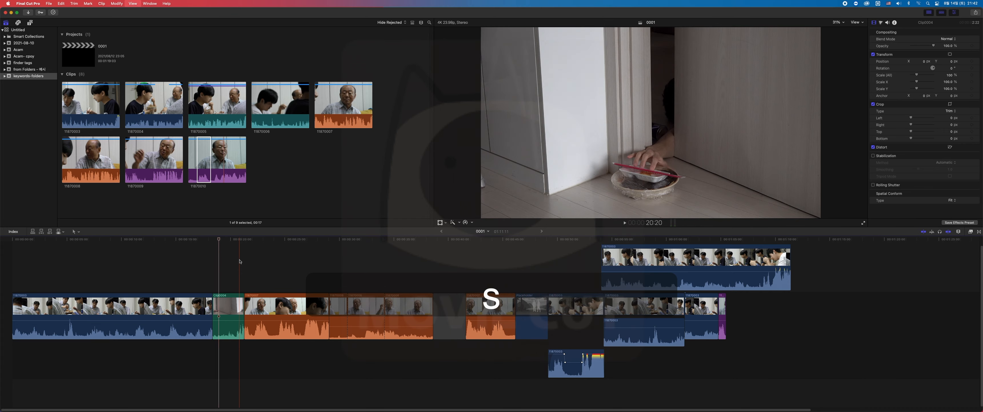
{"action": "left_click", "coordinate": [240, 261]}
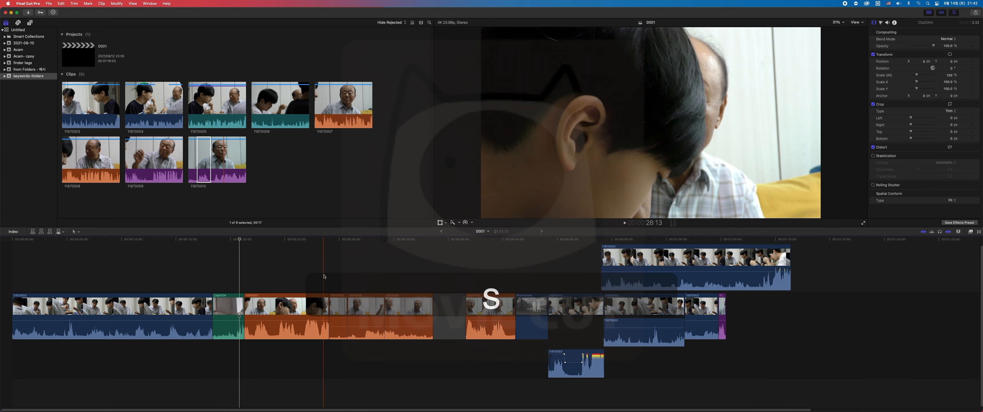
{"action": "left_click", "coordinate": [323, 274]}
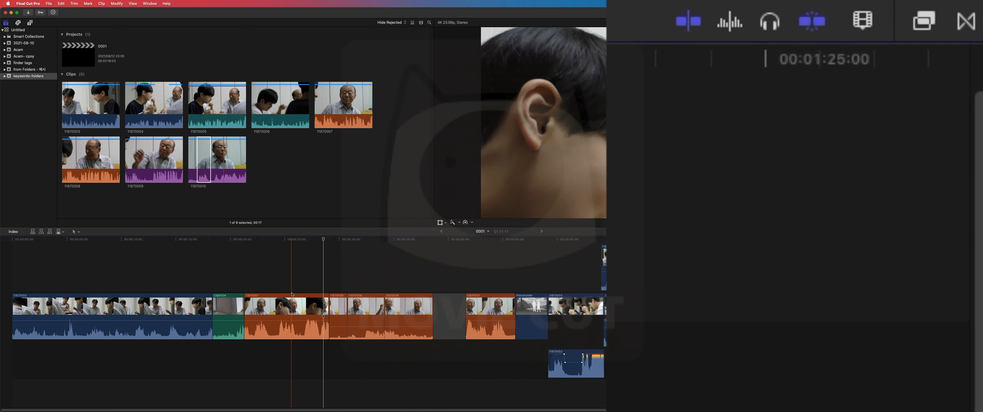
Toggle audio skimming on and off and place the playhead at 00:00:24:17 in the first 11870007 clip
{"action": "key", "text": "shift+s"}
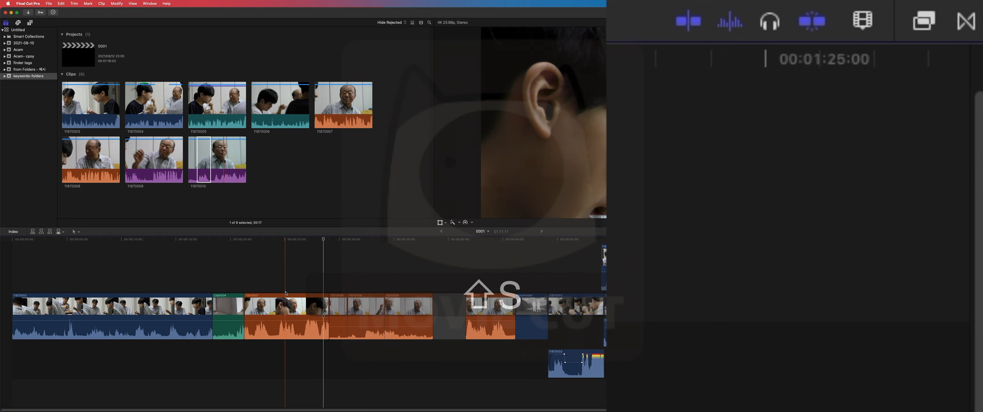
{"action": "key", "text": "shift+s"}
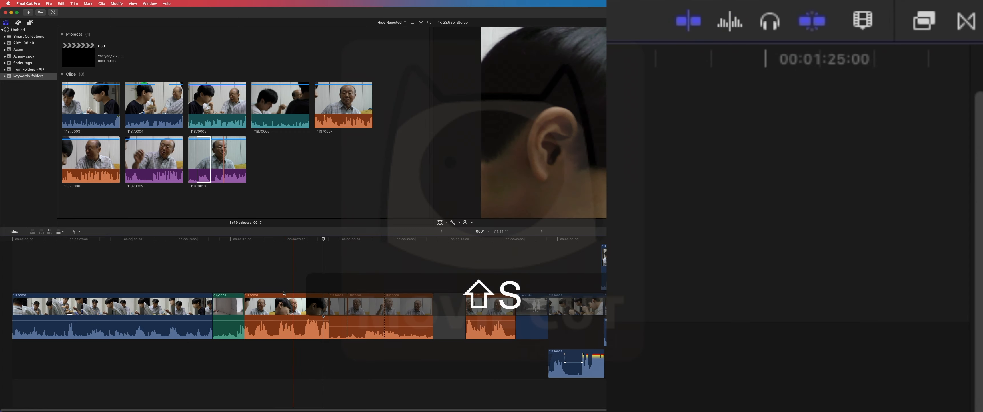
{"action": "left_click", "coordinate": [281, 290]}
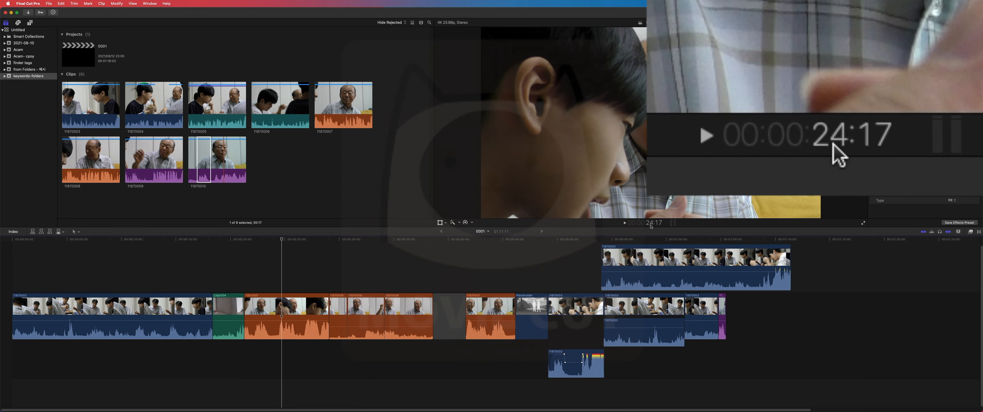
Show the audio meters and preview the first 11870007 clip with audio skimming on, with it off, and in a short playback
{"action": "left_click", "coordinate": [674, 223]}
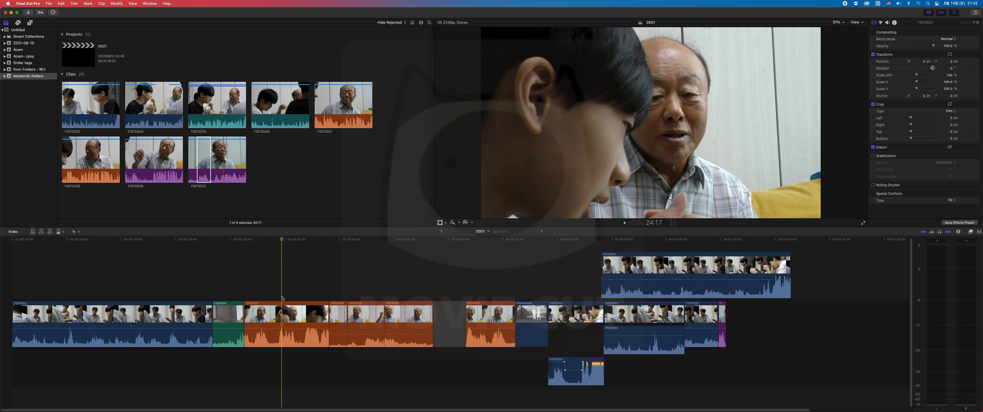
{"action": "key", "text": "shift+s"}
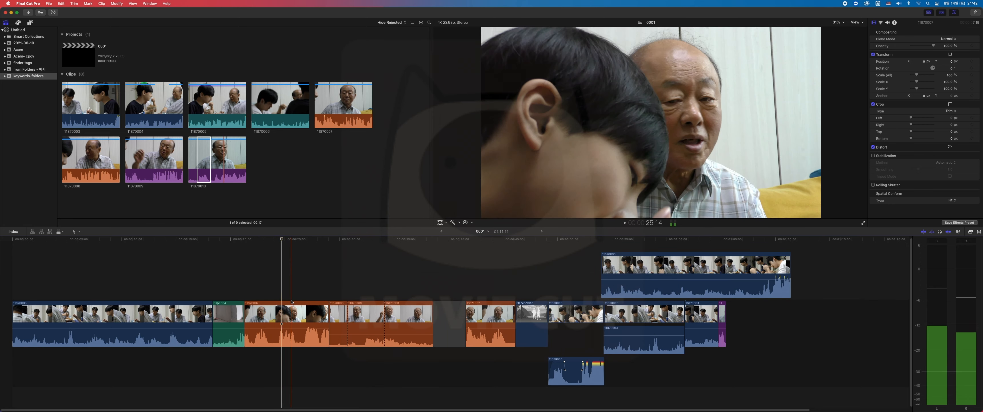
{"action": "key", "text": "shift+s"}
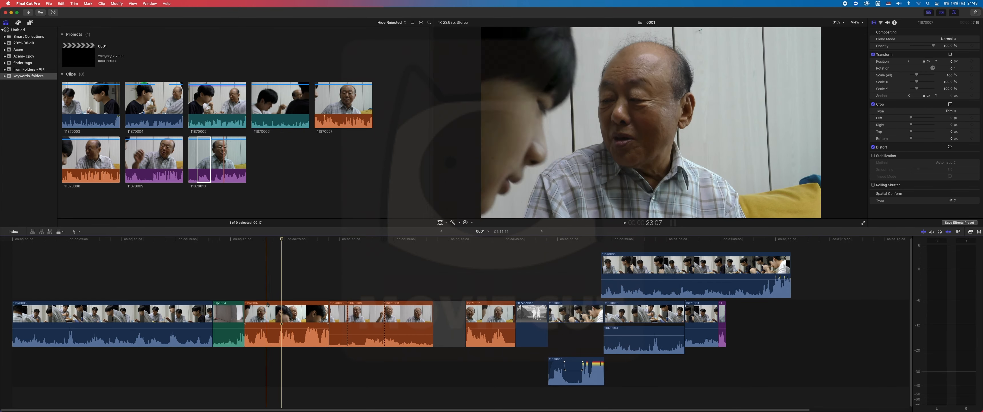
{"action": "key", "text": "space"}
{"action": "key", "text": "space"}
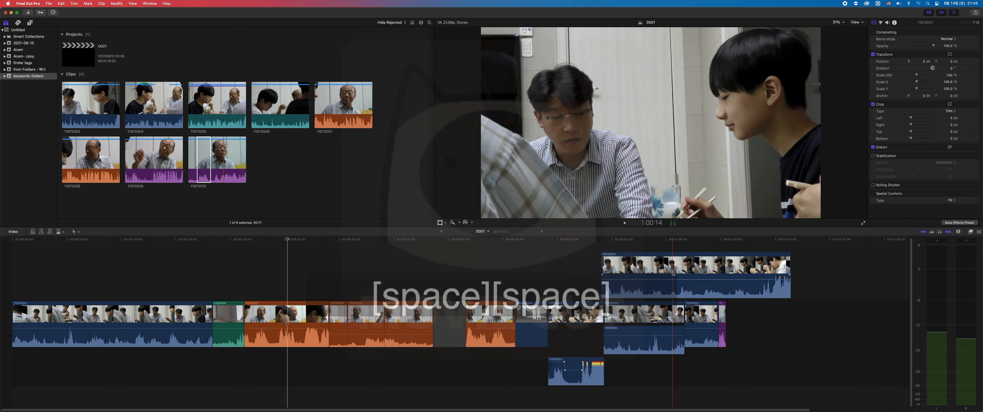
Move the connected 11870003 clip earlier so it starts above the green clip, and undo the stray edits to the orange clips
{"action": "left_click_drag", "start_coordinate": [674, 271], "coordinate": [304, 289]}
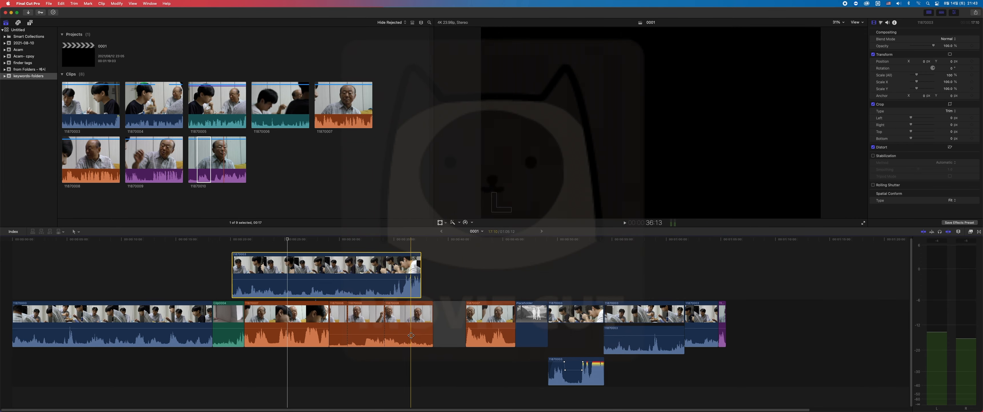
{"action": "left_click_drag", "start_coordinate": [410, 334], "coordinate": [392, 342]}
{"action": "key", "text": "super+z"}
{"action": "key", "text": "super+z"}
{"action": "key", "text": "super+z"}
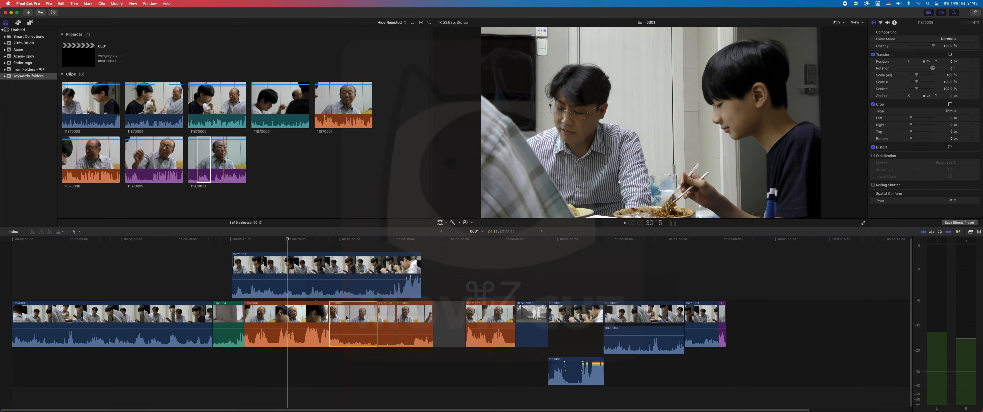
Connect the 11870007 clip after the gap beneath the first 11870007 clip, and collapse the expanded audio of the two primary 11870003 clips
{"action": "left_click", "coordinate": [482, 323]}
{"action": "left_click_drag", "start_coordinate": [482, 323], "coordinate": [303, 394]}
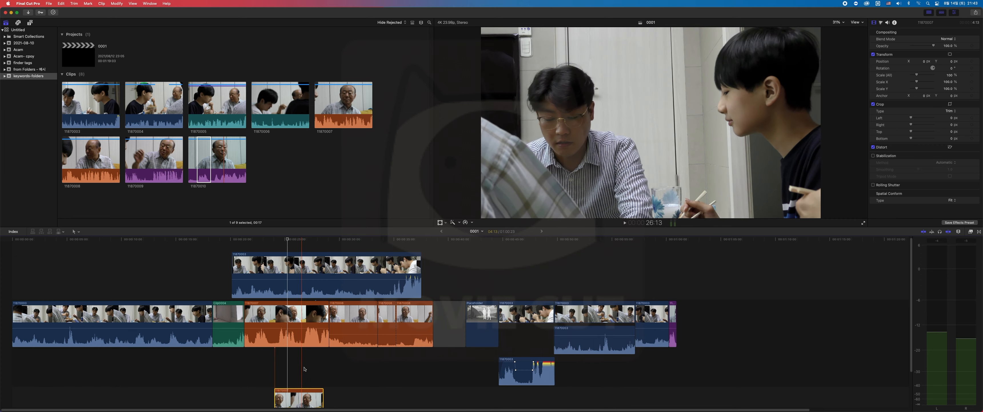
{"action": "scroll", "coordinate": [304, 368], "scroll_direction": "down", "scroll_amount": 3}
{"action": "scroll", "coordinate": [305, 368], "scroll_direction": "up", "scroll_amount": 1}
{"action": "double_click", "coordinate": [543, 346]}
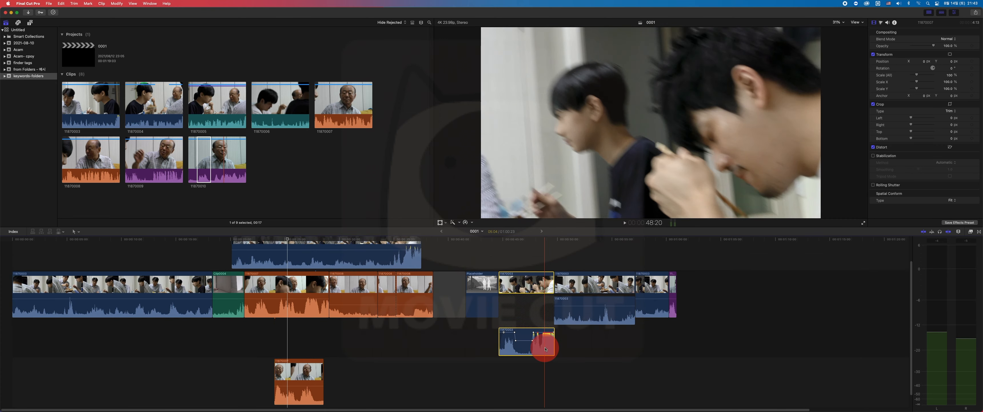
{"action": "double_click", "coordinate": [576, 337]}
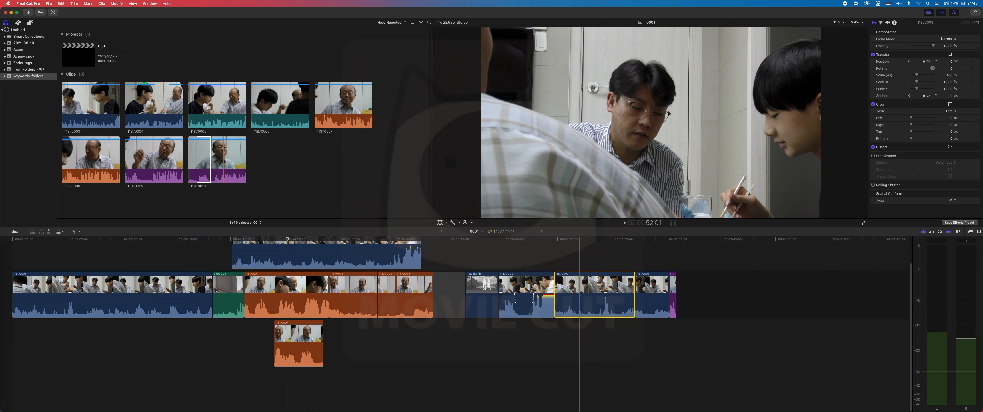
Solo the first 11870007 clip in the primary storyline and turn solo off again
{"action": "left_click", "coordinate": [310, 307]}
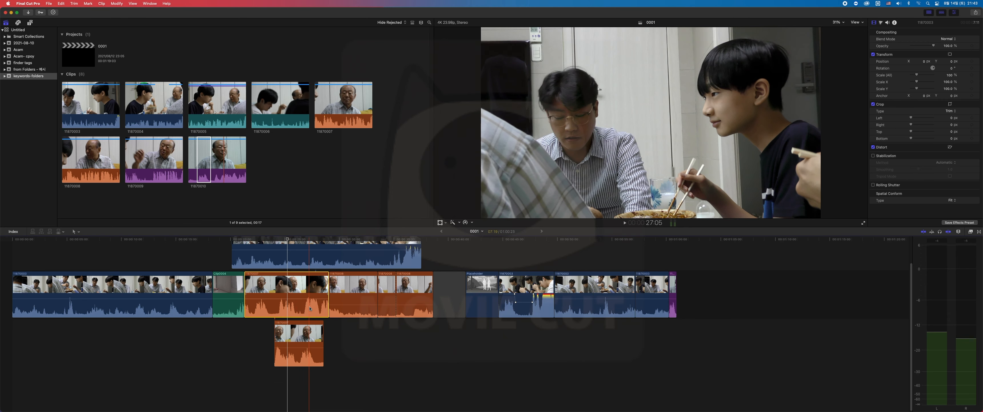
{"action": "scroll", "coordinate": [310, 308], "scroll_direction": "up", "scroll_amount": 2}
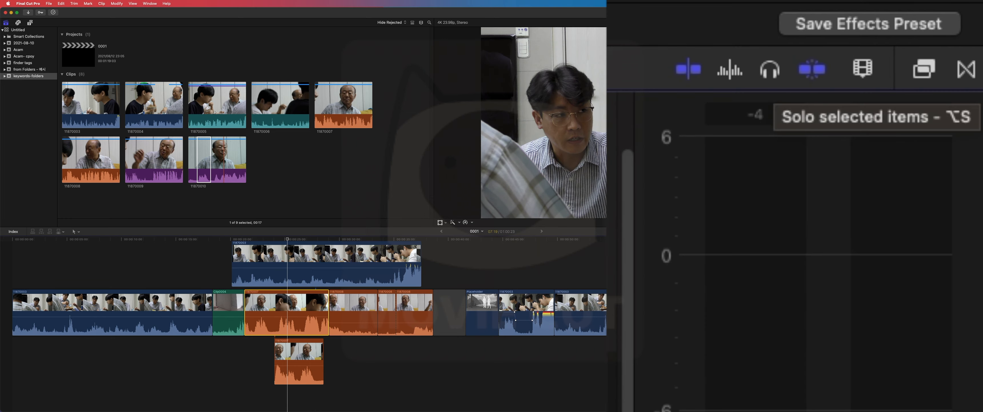
{"action": "key", "text": "alt+s"}
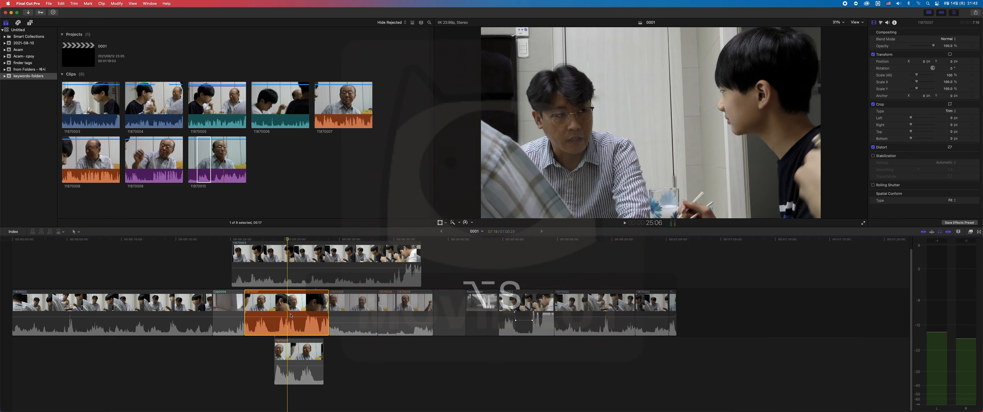
{"action": "key", "text": "alt+s"}
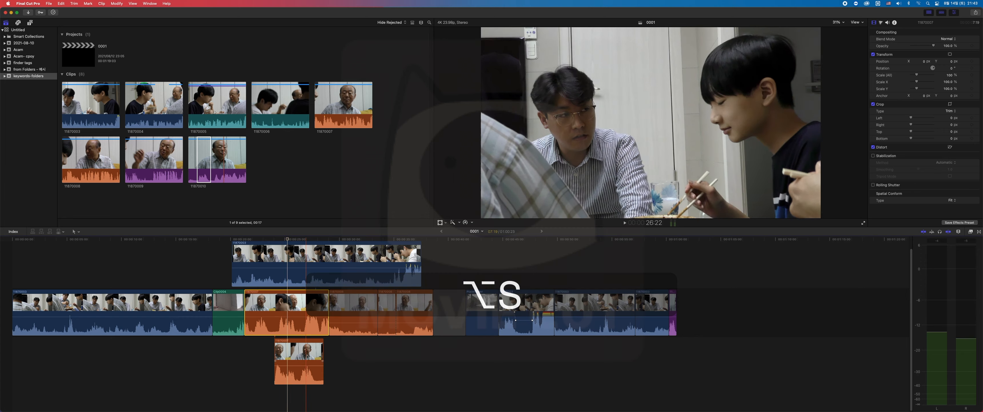
Select the first primary 11870007 clip together with the connected clip beneath it and solo both
{"action": "left_click", "coordinate": [300, 383]}
{"action": "left_click_drag", "start_coordinate": [300, 383], "coordinate": [292, 328]}
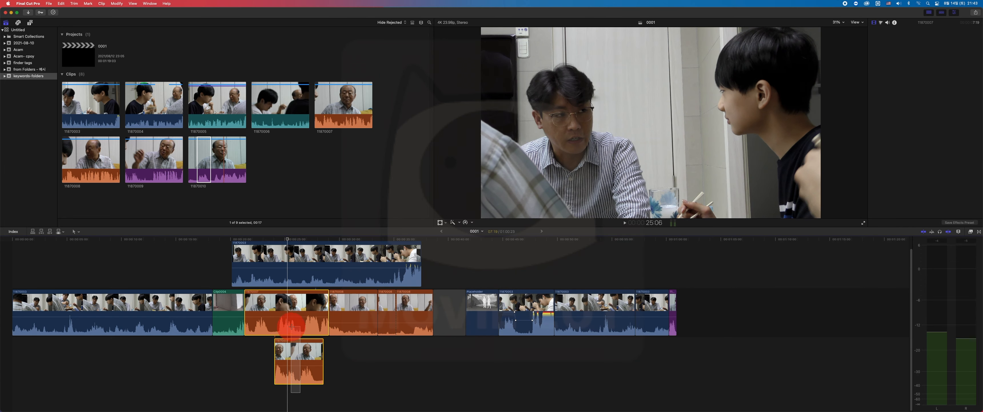
{"action": "key", "text": "alt+s"}
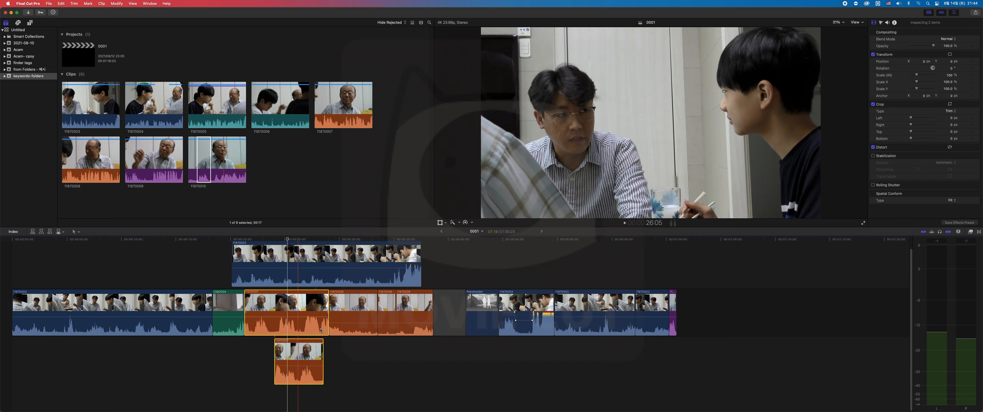
Reposition the connected 11870003 clip to start above the beginning of the second orange clip, and turn snapping off
{"action": "left_click_drag", "start_coordinate": [386, 260], "coordinate": [572, 259]}
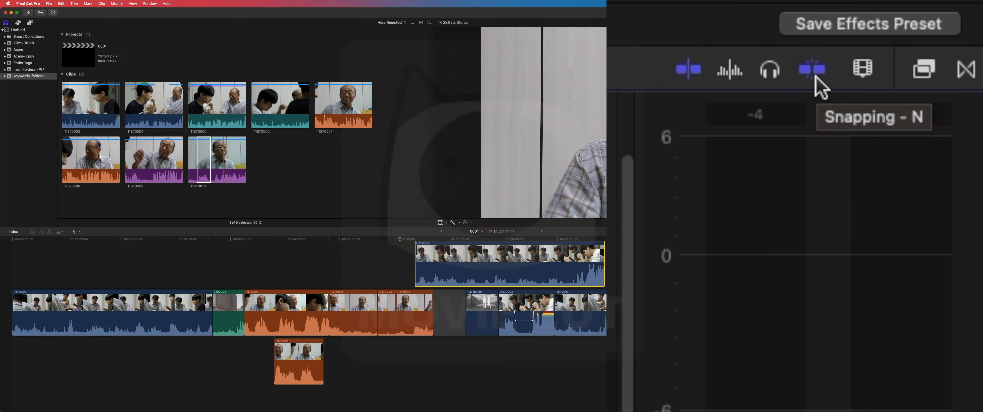
{"action": "left_click", "coordinate": [379, 266]}
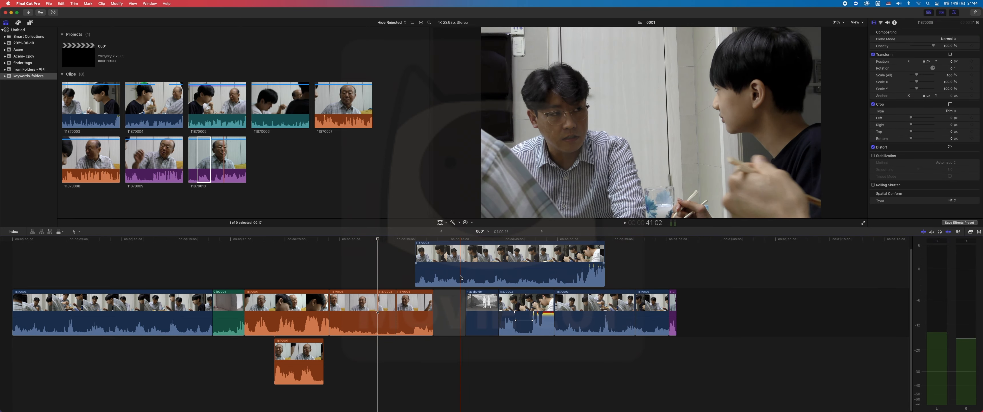
{"action": "left_click_drag", "start_coordinate": [447, 271], "coordinate": [369, 277]}
{"action": "key", "text": "n"}
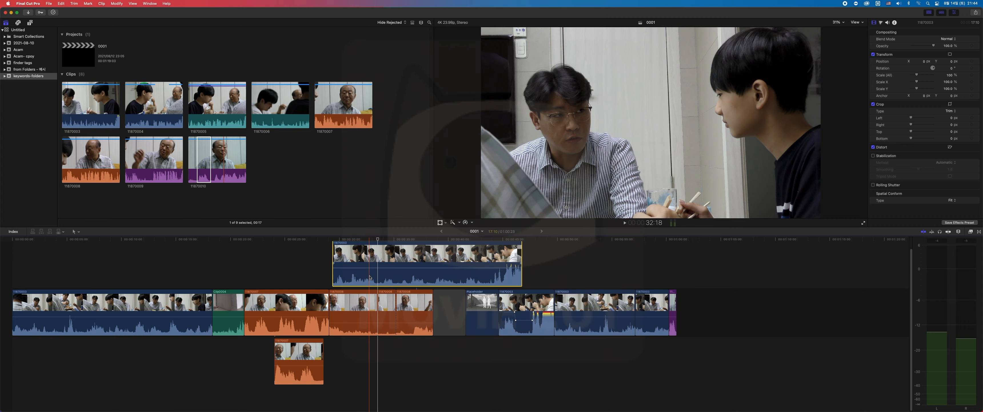
{"action": "left_click", "coordinate": [305, 265]}
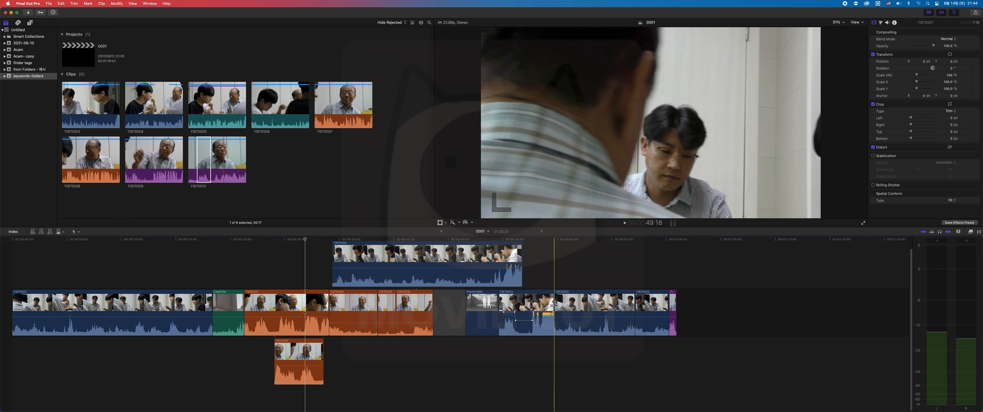
Select the edit point between the first two 11870003 clips after the placeholder and examine the Adjust Audio Fades commands
{"action": "left_click", "coordinate": [556, 301]}
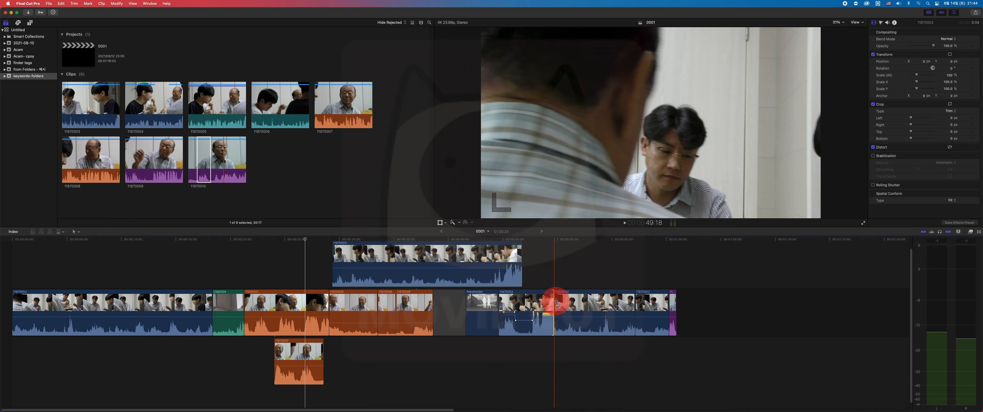
{"action": "key", "text": "t"}
{"action": "left_click", "coordinate": [556, 303]}
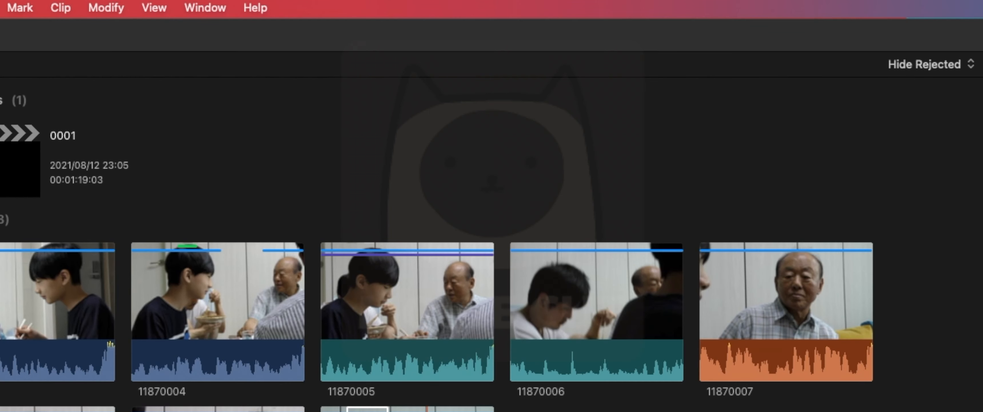
{"action": "left_click", "coordinate": [80, 5]}
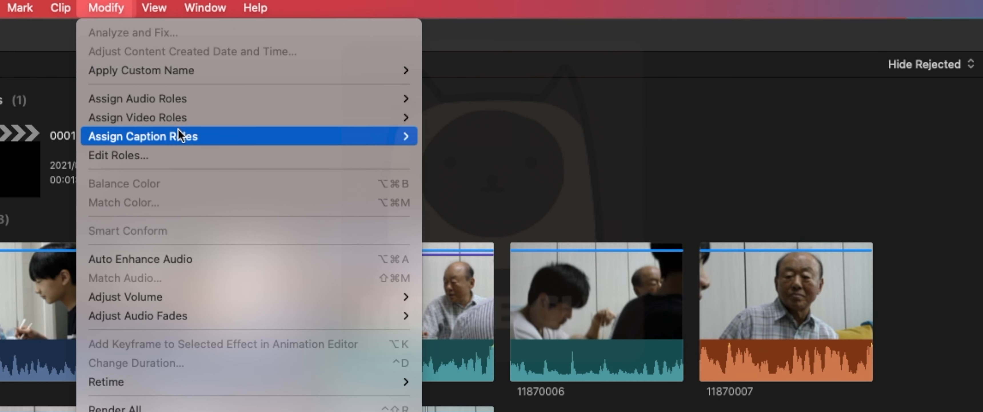
{"action": "mouse_move", "coordinate": [187, 320]}
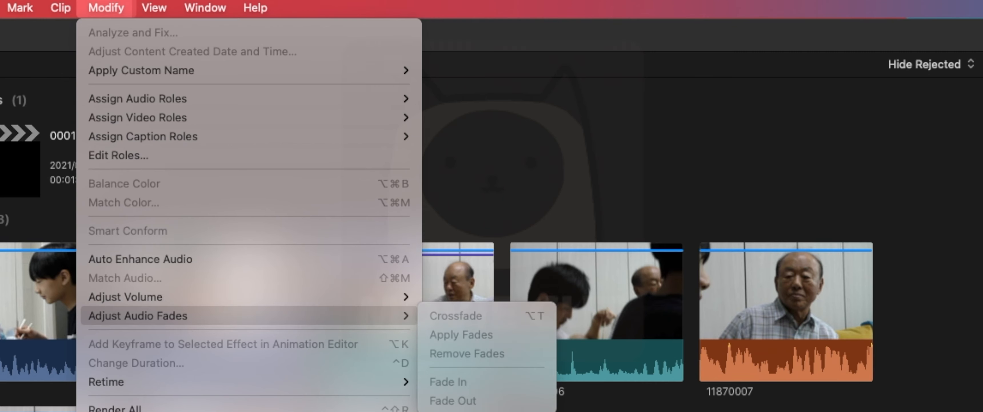
{"action": "key", "text": "Escape"}
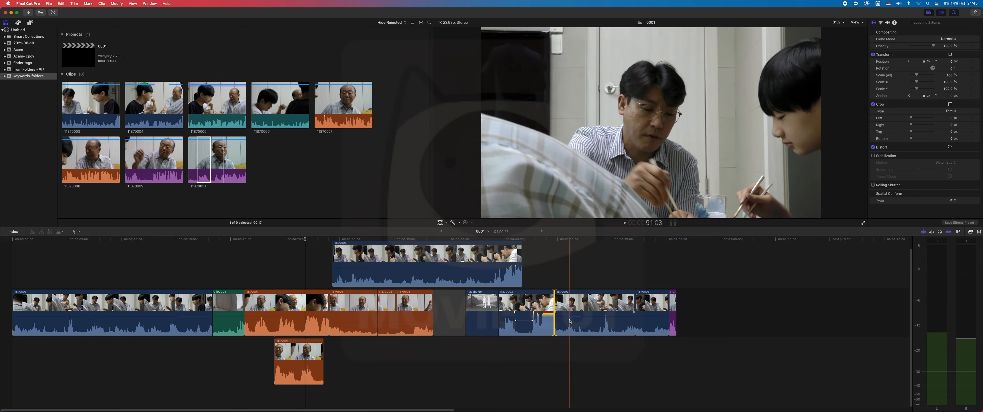
{"action": "left_click", "coordinate": [572, 338]}
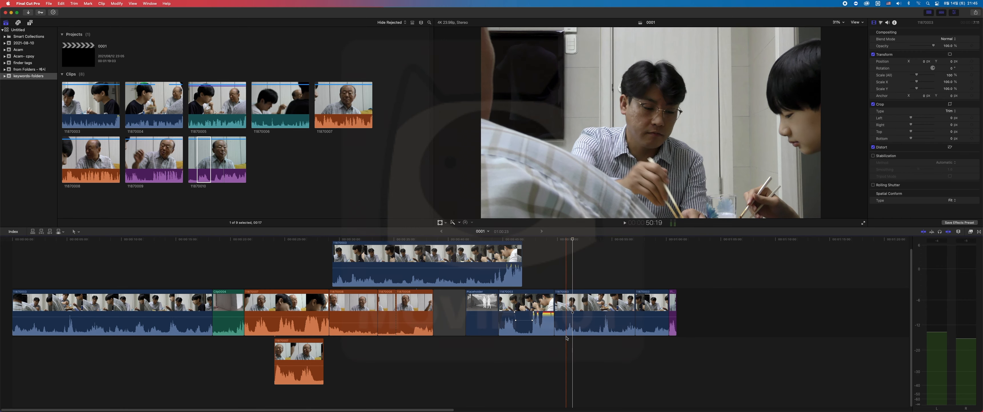
Trim the start of the connected 11870003 clip so it begins above the later part of the placeholder
{"action": "scroll", "coordinate": [567, 345], "scroll_direction": "right", "scroll_amount": 2}
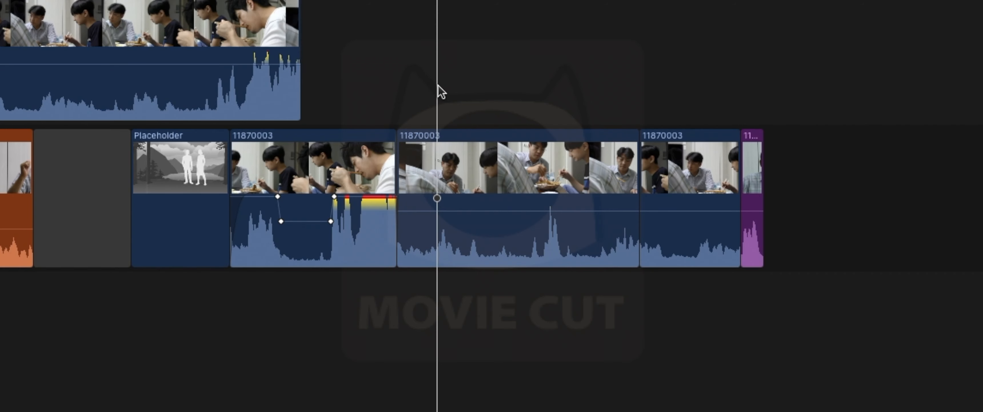
{"action": "left_click", "coordinate": [438, 85]}
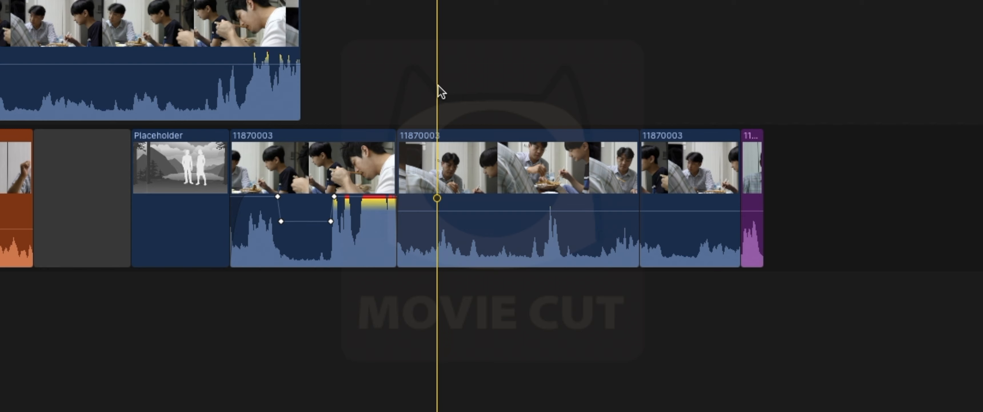
{"action": "left_click_drag", "start_coordinate": [1, 44], "coordinate": [193, 48]}
{"action": "left_click", "coordinate": [244, 26]}
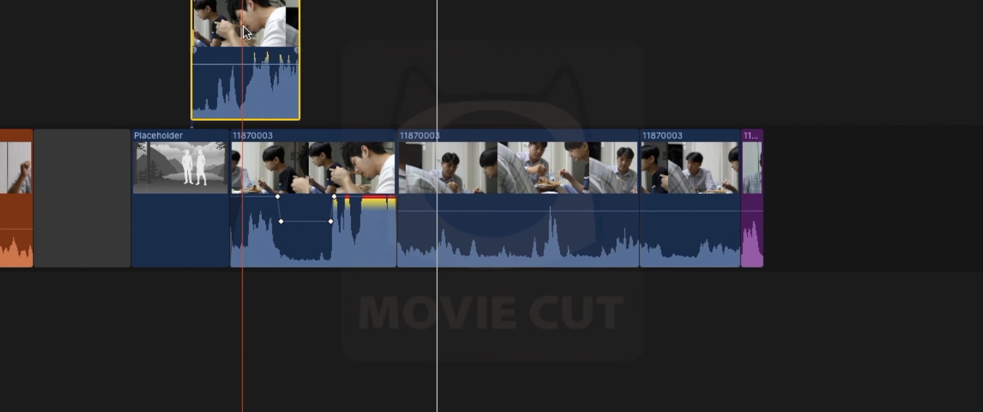
Detach the audio from the connected 11870003 clip, moving the detached audio earlier and back beneath its video
{"action": "right_click", "coordinate": [243, 25]}
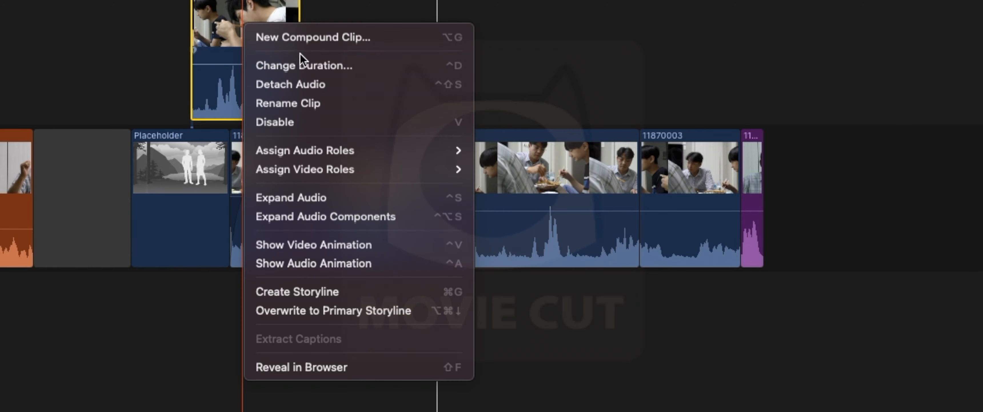
{"action": "left_click", "coordinate": [322, 84]}
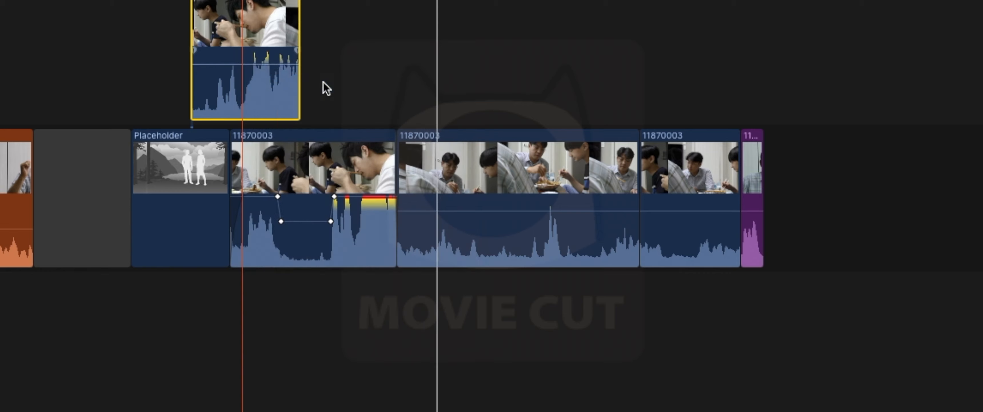
{"action": "left_click_drag", "start_coordinate": [259, 331], "coordinate": [98, 364]}
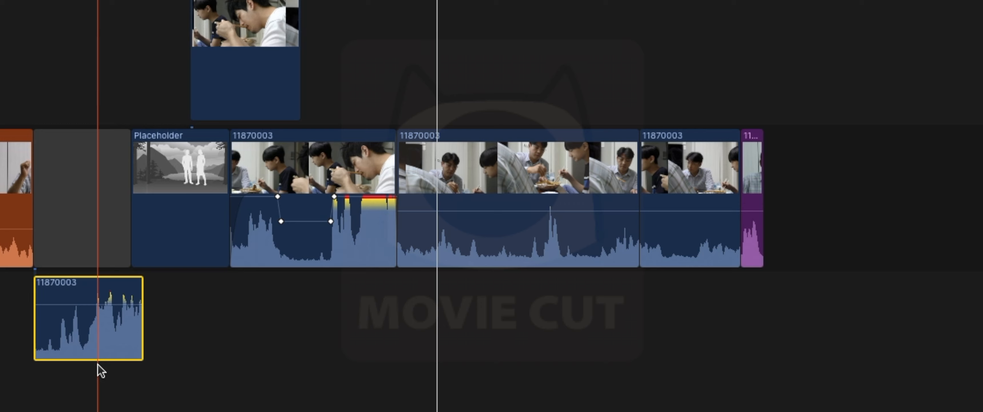
{"action": "left_click_drag", "start_coordinate": [98, 362], "coordinate": [252, 374]}
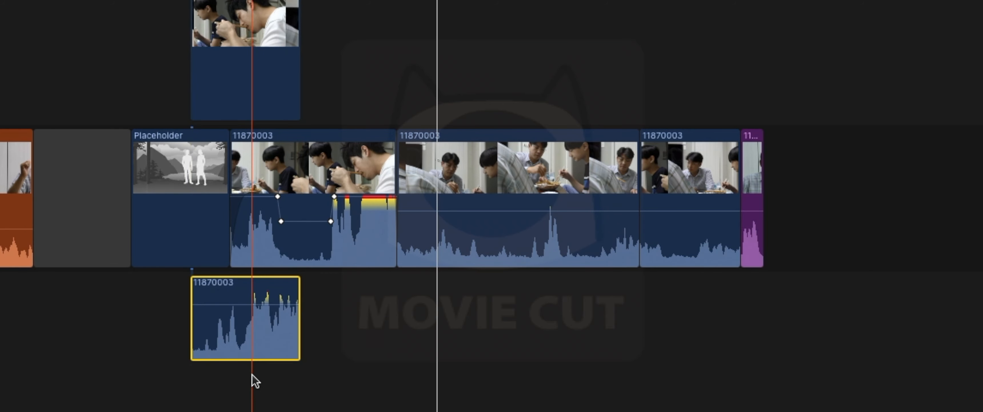
{"action": "mouse_move", "coordinate": [248, 347]}
{"action": "left_mouse_down"}
{"action": "mouse_move", "coordinate": [193, 333]}
{"action": "mouse_move", "coordinate": [245, 340]}
{"action": "left_mouse_up"}
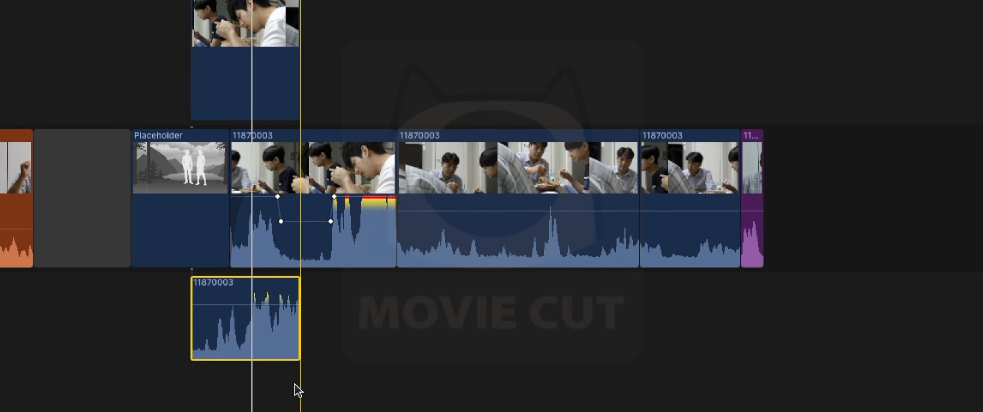
Reveal the connected 11870003 clip's source range in the browser and replace the connected video with it
{"action": "left_click", "coordinate": [141, 76]}
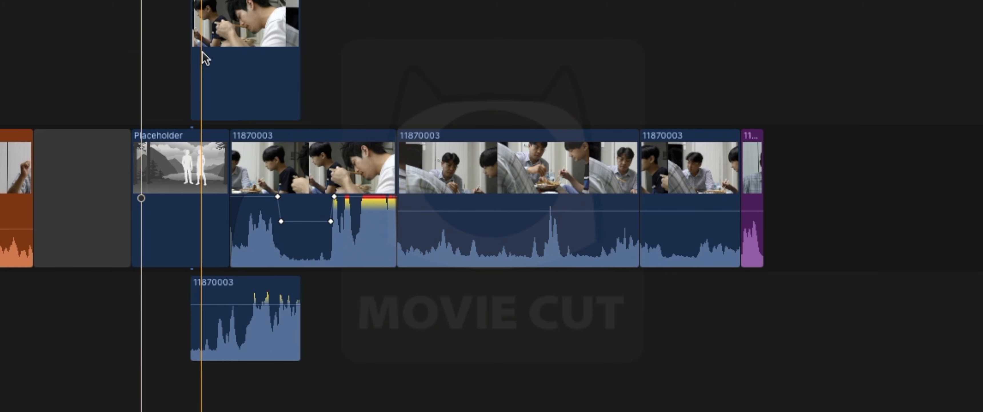
{"action": "left_click", "coordinate": [208, 52]}
{"action": "right_click", "coordinate": [213, 53]}
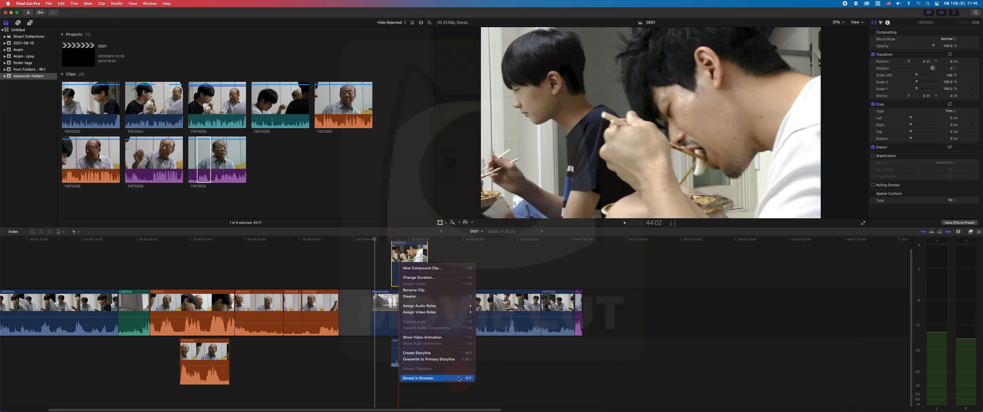
{"action": "left_click", "coordinate": [392, 395]}
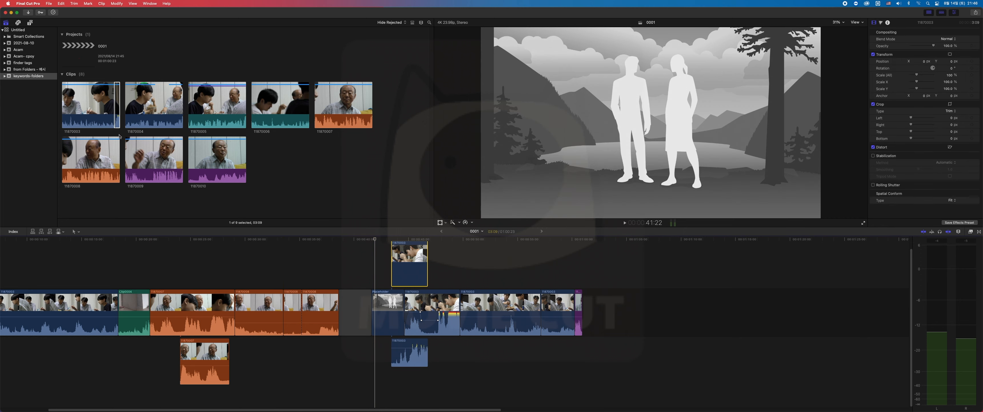
{"action": "left_click_drag", "start_coordinate": [117, 121], "coordinate": [416, 261]}
{"action": "left_click", "coordinate": [418, 253]}
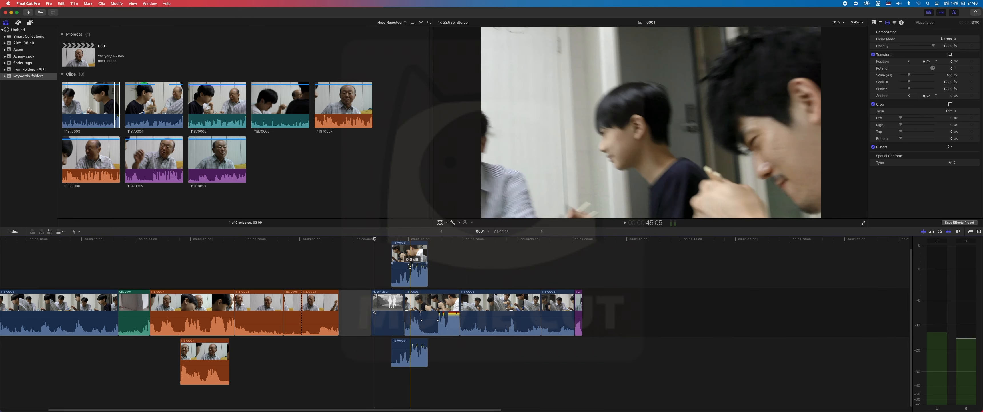
Delete the detached audio and the connected 11870003 clip above the primary storyline
{"action": "left_click", "coordinate": [412, 363]}
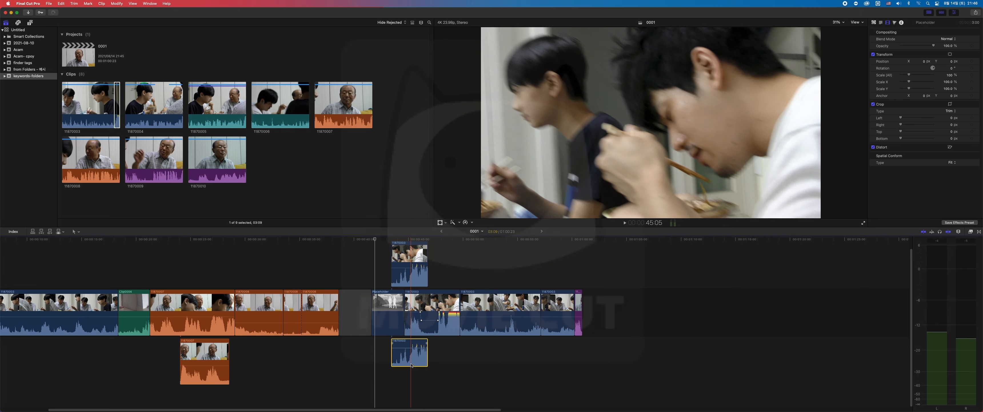
{"action": "key", "text": "Delete"}
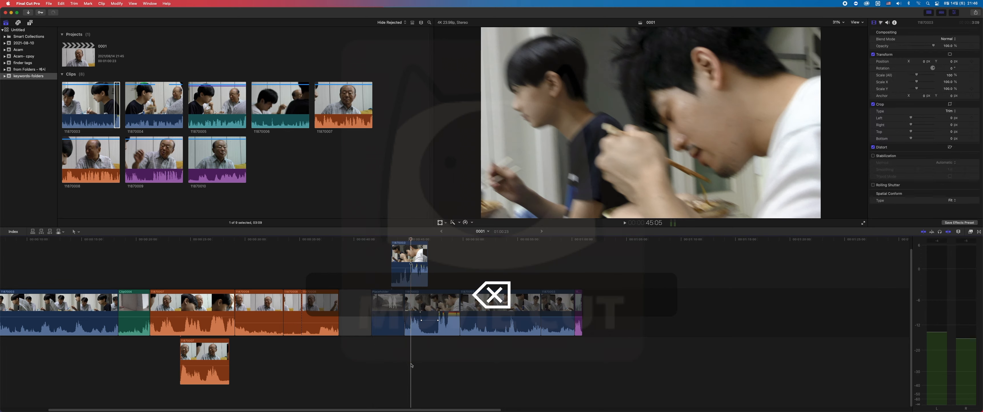
{"action": "left_click", "coordinate": [412, 364]}
{"action": "left_click", "coordinate": [424, 264]}
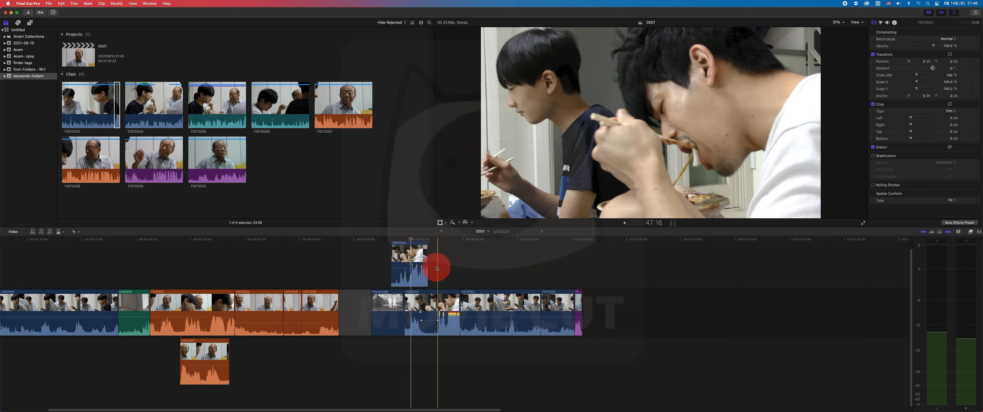
{"action": "key", "text": "Delete"}
Lower the volume of the last section, after the final keyframe, in the first 11870003 clip following the placeholder
{"action": "left_click", "coordinate": [431, 302]}
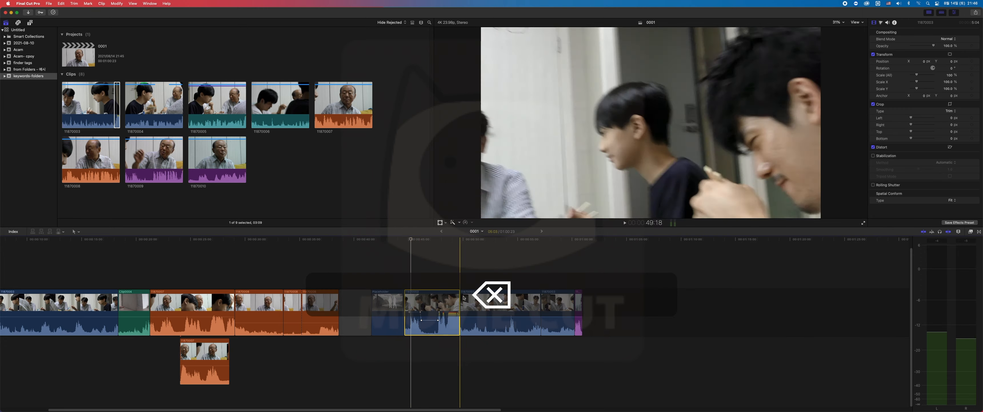
{"action": "left_click", "coordinate": [474, 302]}
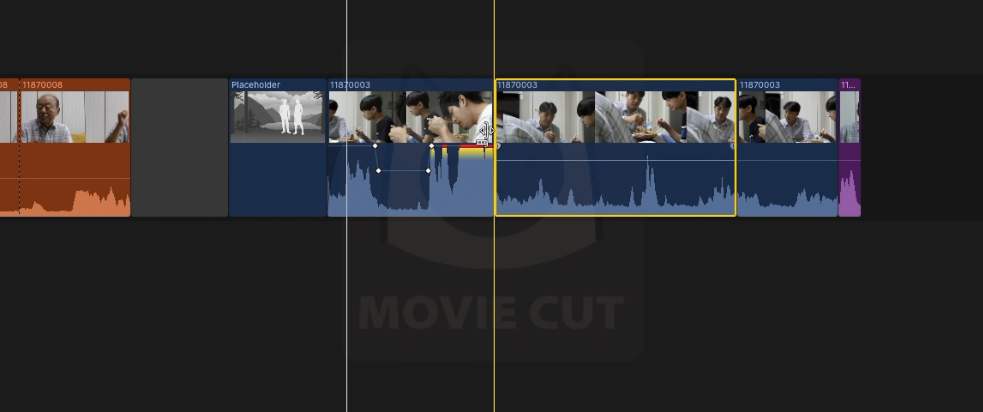
{"action": "left_click_drag", "start_coordinate": [466, 146], "coordinate": [462, 164]}
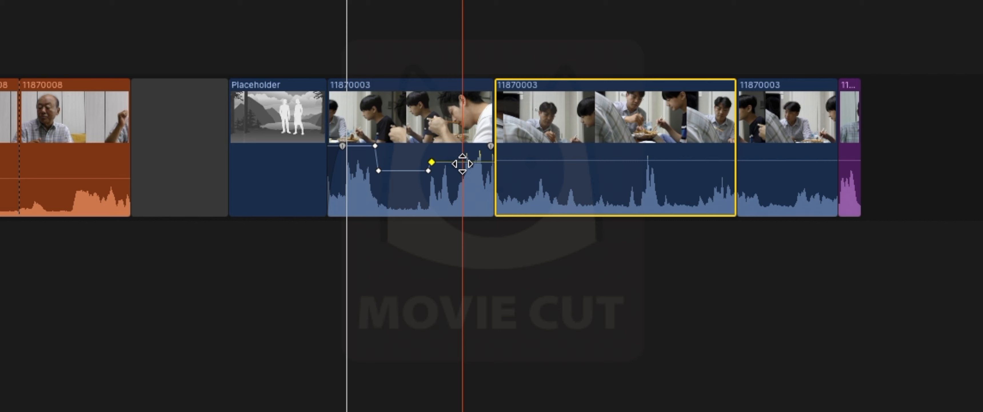
Expand the audio of the first 11870003 clip after the placeholder and offset its audio and video ends so the audio overlaps the next clip
{"action": "left_click", "coordinate": [462, 195]}
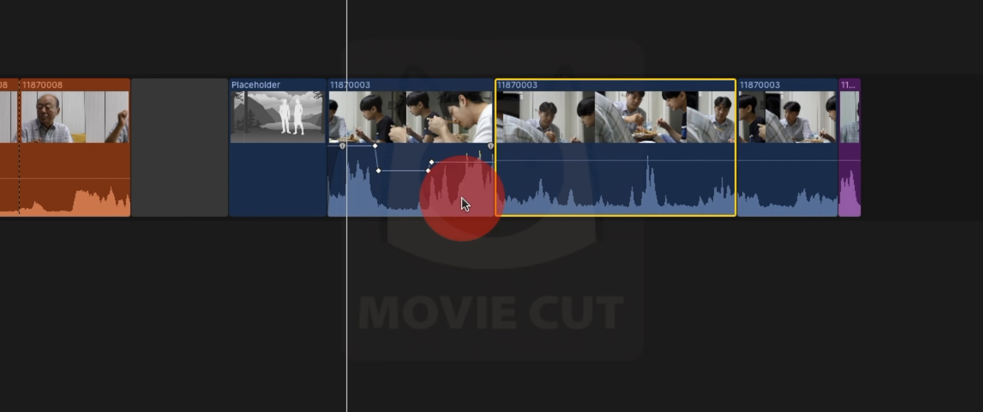
{"action": "left_click", "coordinate": [467, 183]}
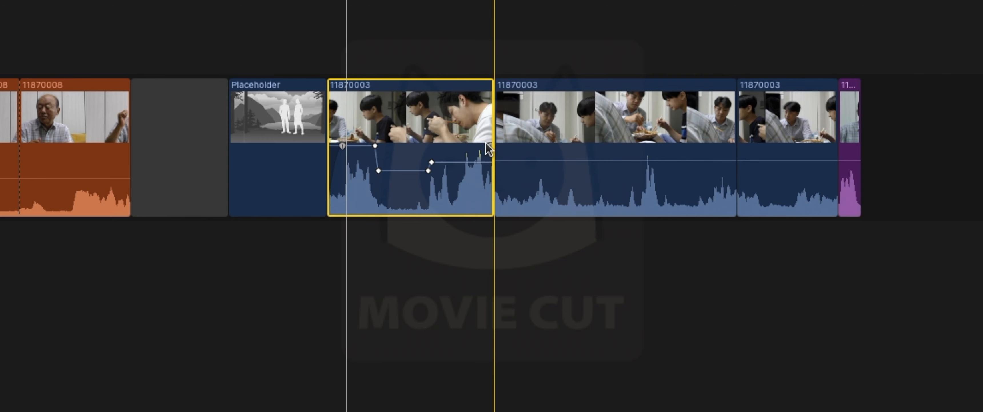
{"action": "right_click", "coordinate": [459, 128]}
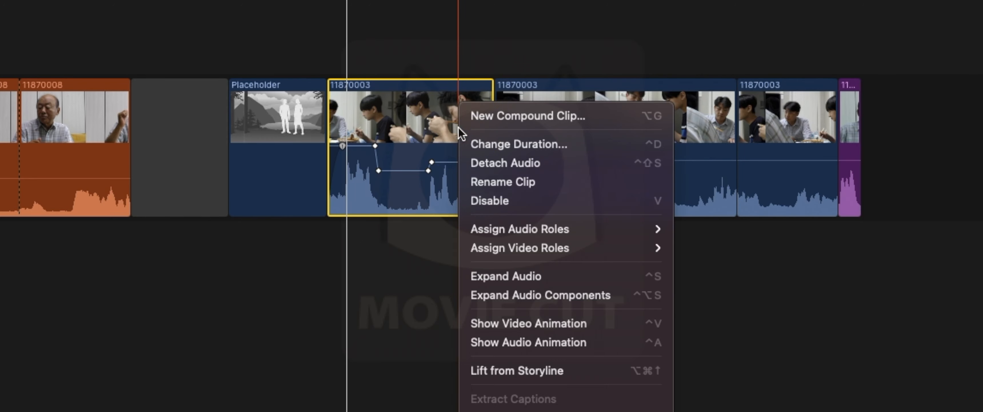
{"action": "left_click", "coordinate": [503, 276]}
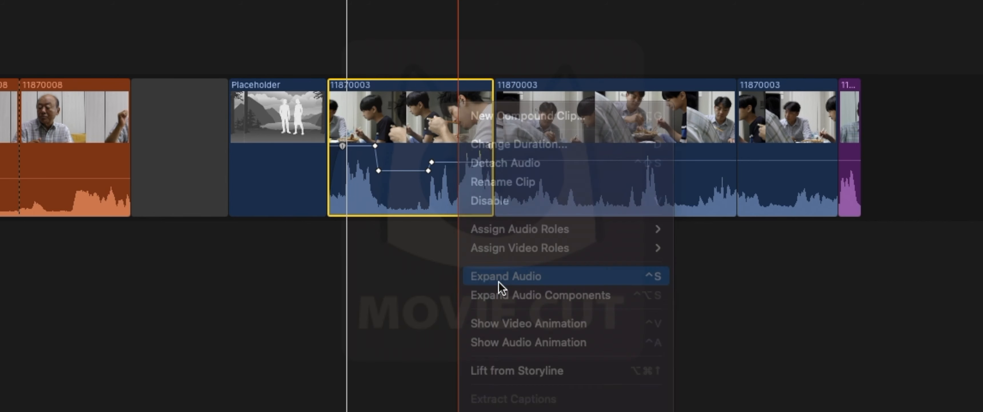
{"action": "left_click_drag", "start_coordinate": [494, 290], "coordinate": [593, 290]}
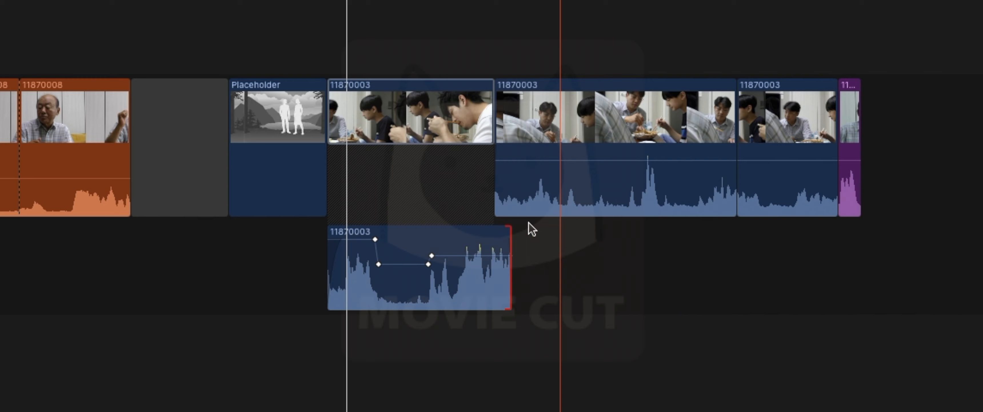
{"action": "left_click_drag", "start_coordinate": [493, 95], "coordinate": [454, 113]}
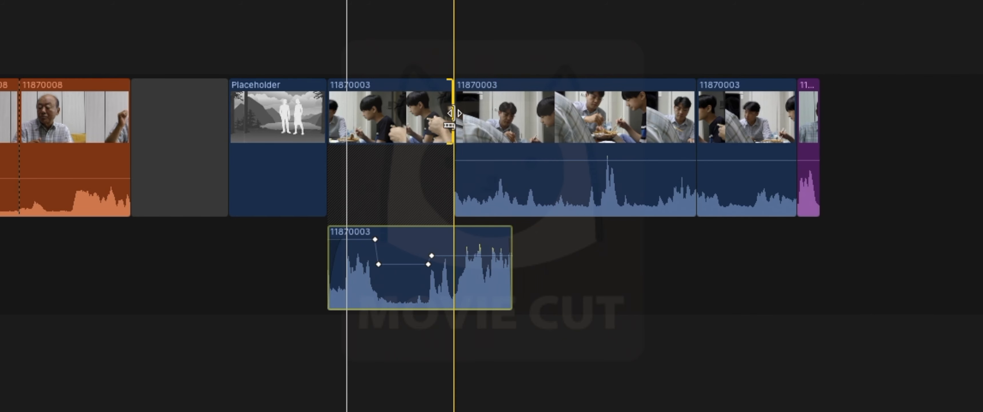
Examine the expanded 11870003 clip by selecting it through its audio and placing the playhead near its start
{"action": "left_click", "coordinate": [428, 282]}
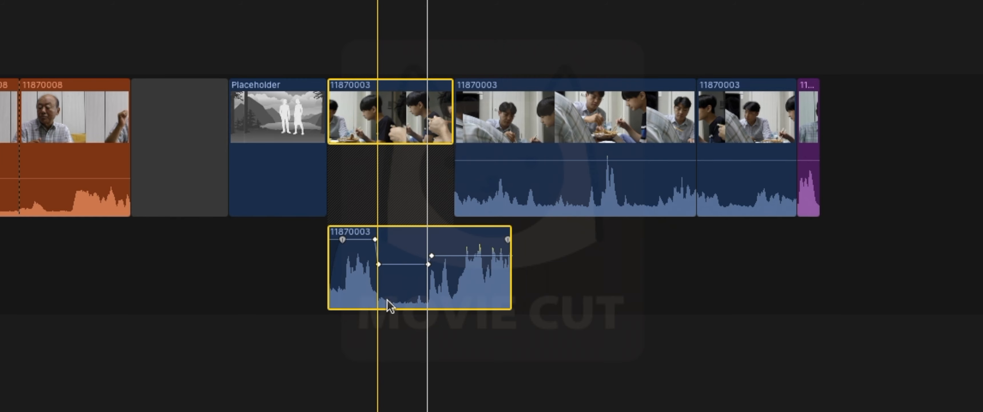
{"action": "left_click", "coordinate": [398, 372]}
{"action": "left_click", "coordinate": [350, 281]}
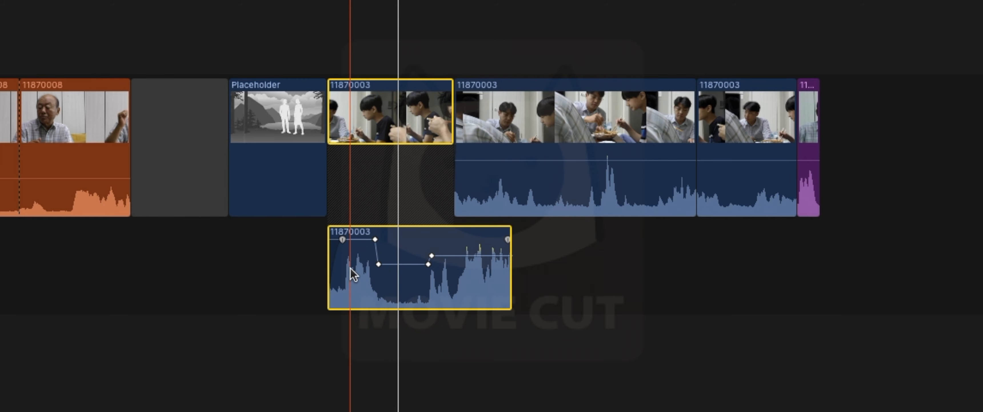
{"action": "left_click", "coordinate": [346, 71]}
{"action": "left_click", "coordinate": [351, 284]}
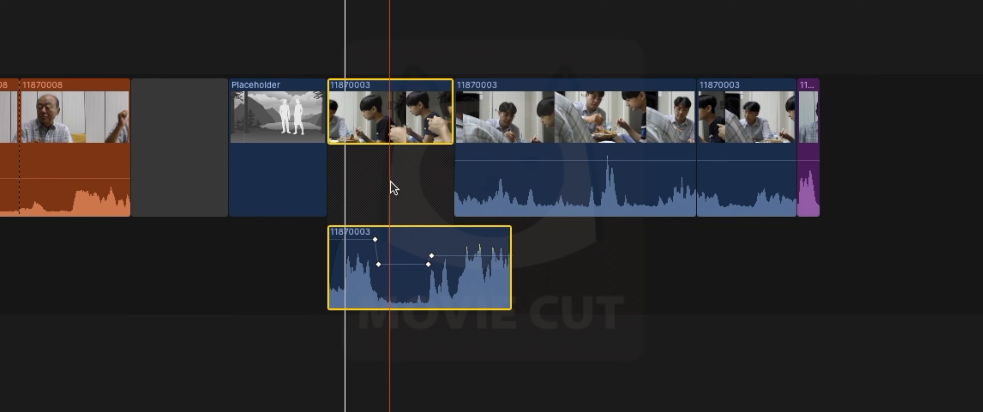
Expand the audio of the second 11870003 clip after the placeholder and trim its video start so the audio begins under the preceding clip
{"action": "left_click", "coordinate": [561, 191]}
{"action": "right_click", "coordinate": [561, 191]}
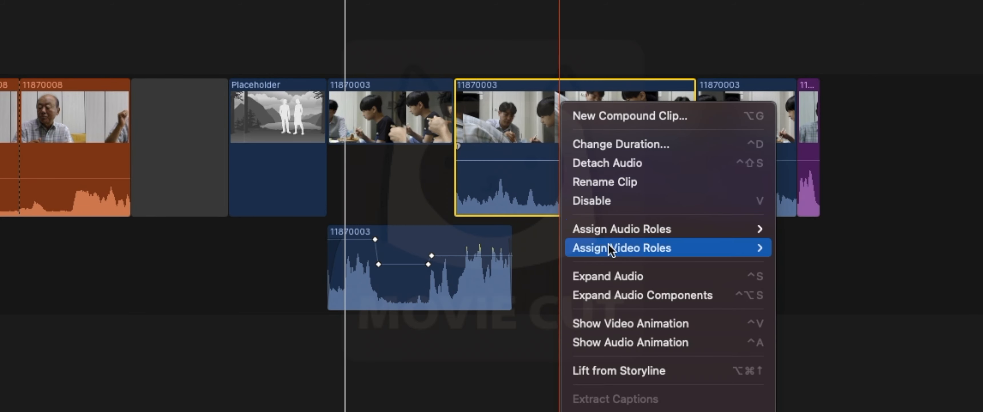
{"action": "left_click", "coordinate": [618, 275]}
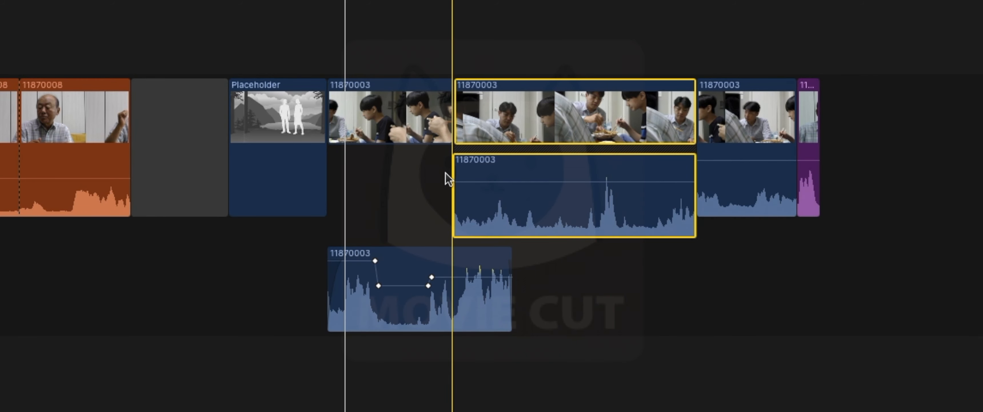
{"action": "left_click_drag", "start_coordinate": [455, 114], "coordinate": [539, 113]}
{"action": "left_click", "coordinate": [557, 176]}
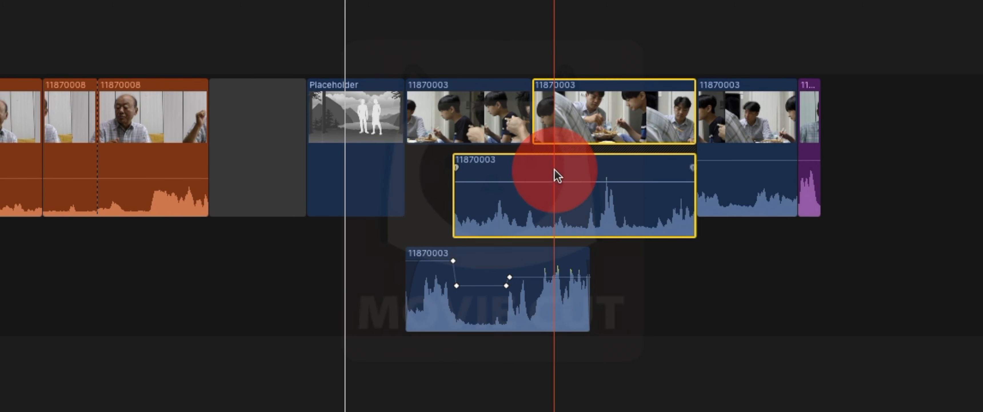
{"action": "left_click", "coordinate": [546, 292]}
{"action": "left_click", "coordinate": [490, 176]}
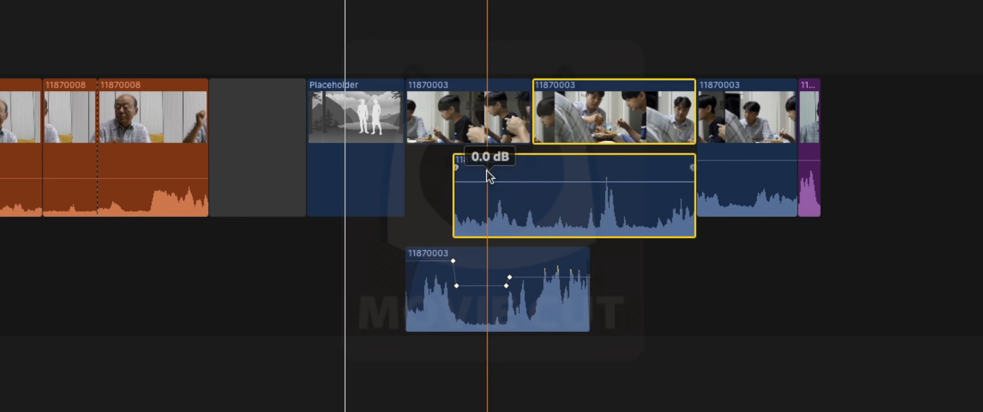
{"action": "left_click", "coordinate": [481, 114]}
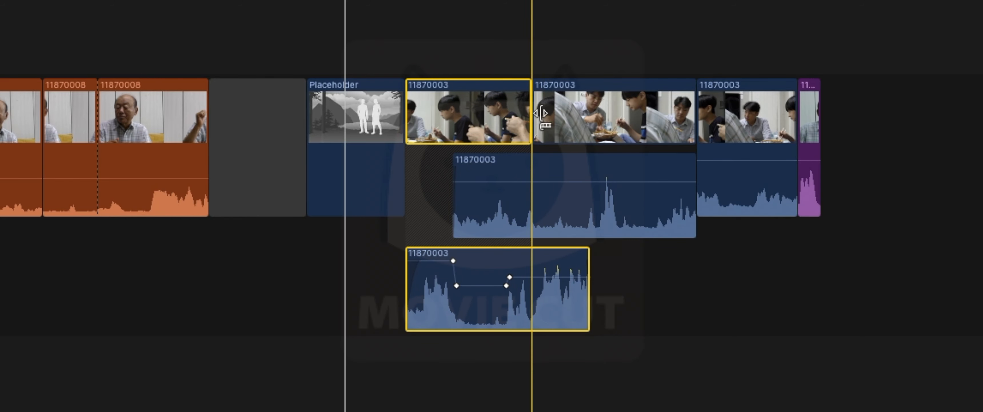
Extend the second 11870003 clip's video start back to its audio start, and trim the first clip's audio end to its video end
{"action": "left_click_drag", "start_coordinate": [540, 114], "coordinate": [461, 116]}
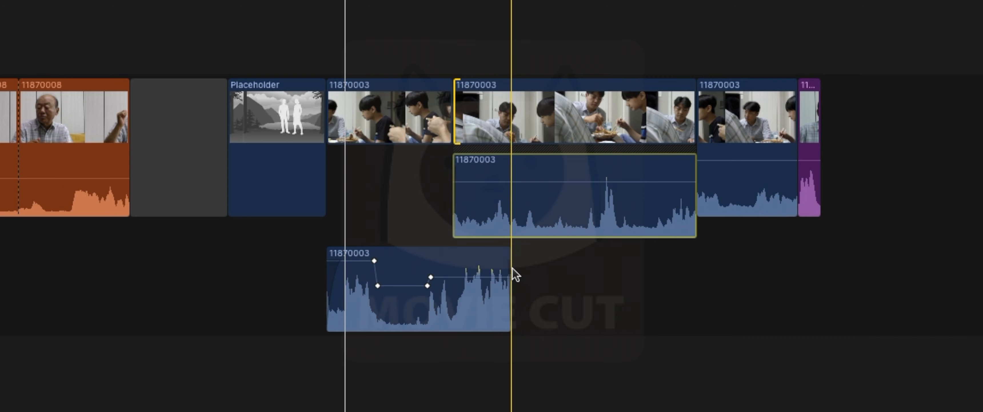
{"action": "left_click", "coordinate": [449, 260]}
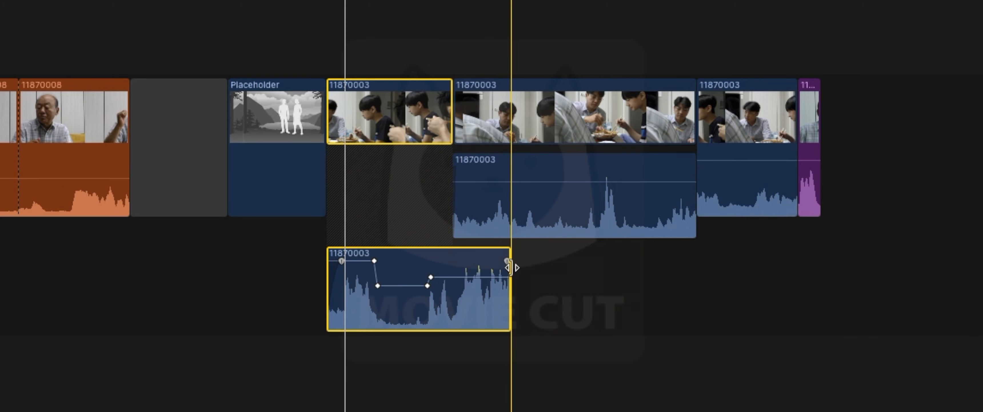
{"action": "left_click_drag", "start_coordinate": [511, 267], "coordinate": [449, 264]}
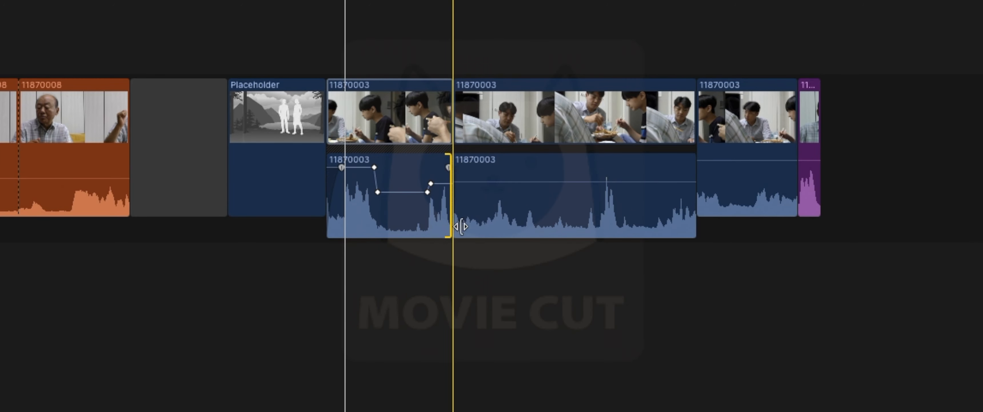
Trim the second 11870003 clip's video start so its audio leads in, and collapse the first clip's audio
{"action": "left_click_drag", "start_coordinate": [452, 114], "coordinate": [562, 116]}
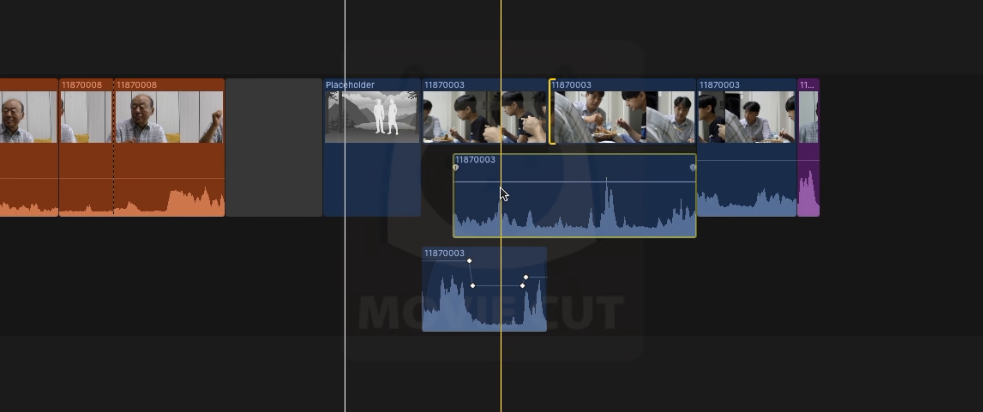
{"action": "right_click", "coordinate": [486, 135]}
{"action": "left_click", "coordinate": [561, 281]}
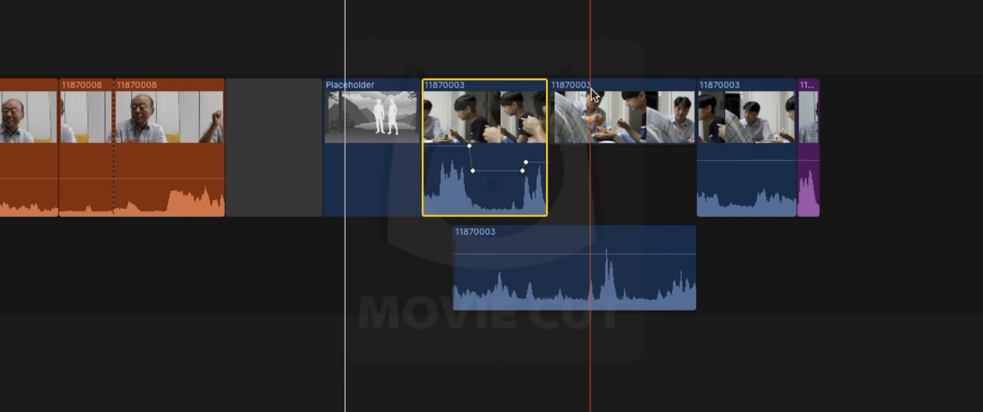
{"action": "left_click", "coordinate": [586, 301]}
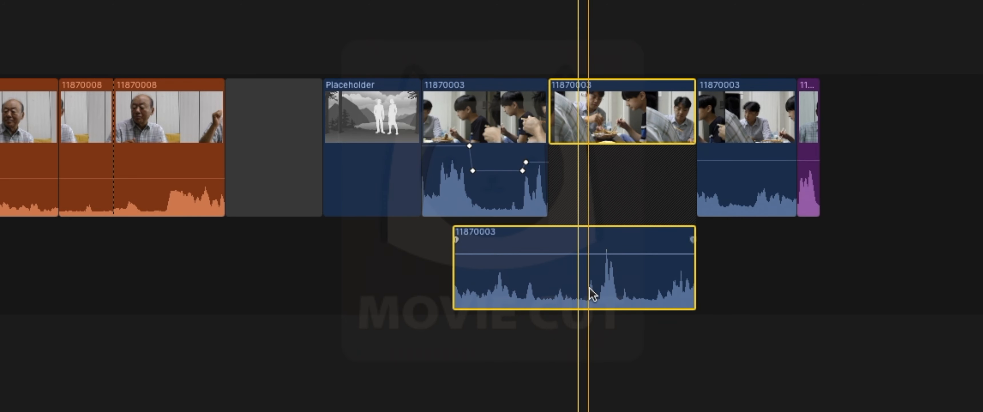
Collapse the expanded audio of the second 11870003 clip after the placeholder
{"action": "right_click", "coordinate": [588, 294]}
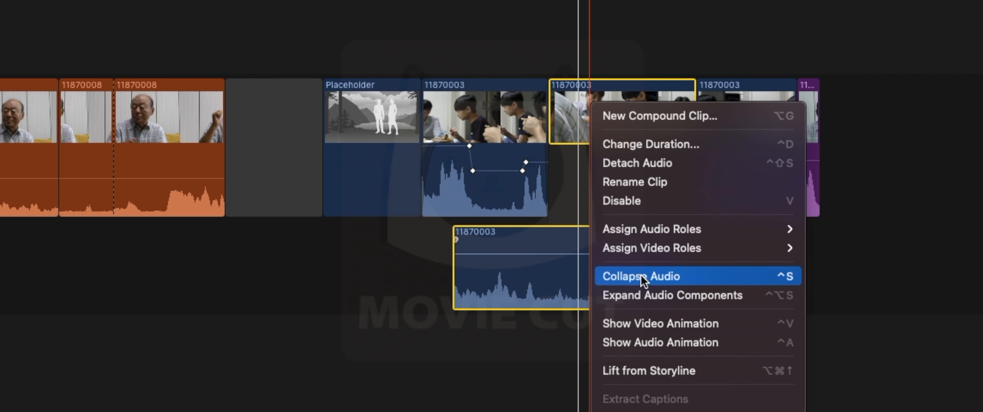
{"action": "left_click", "coordinate": [703, 278]}
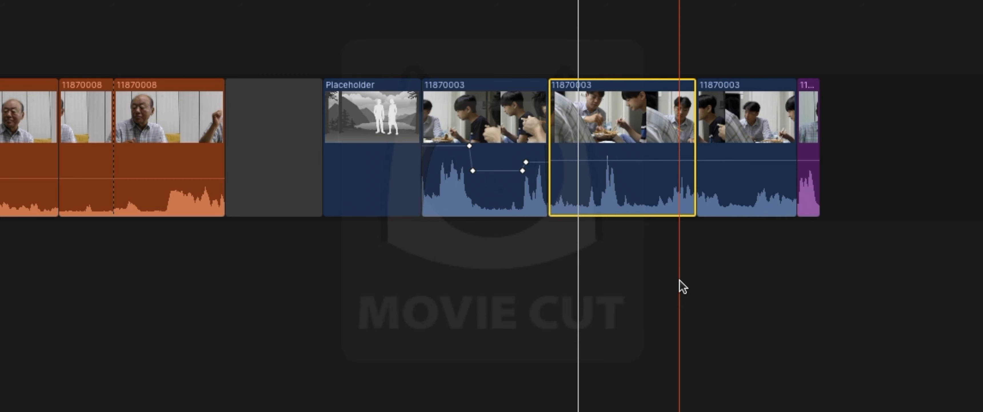
Toggle the audio of the first and second 11870003 clips after the placeholder between expanded and collapsed, leaving both collapsed
{"action": "key", "text": "ctrl+s"}
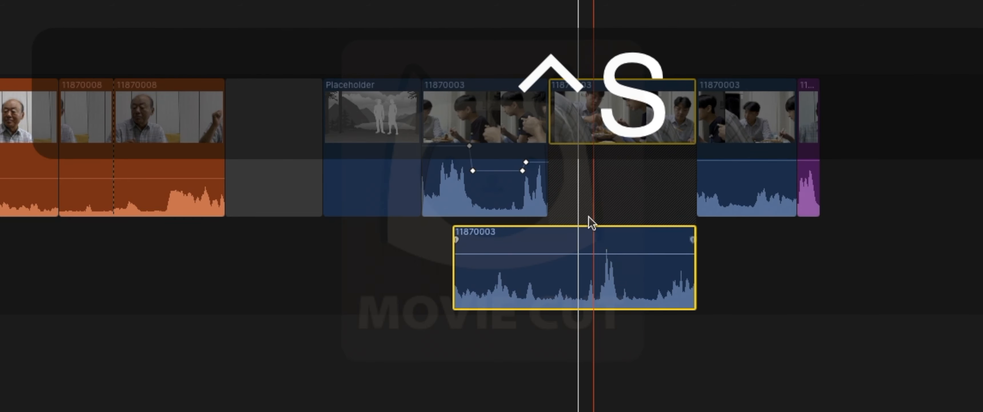
{"action": "left_click", "coordinate": [508, 195]}
{"action": "key", "text": "ctrl+s"}
{"action": "key", "text": "ctrl+s"}
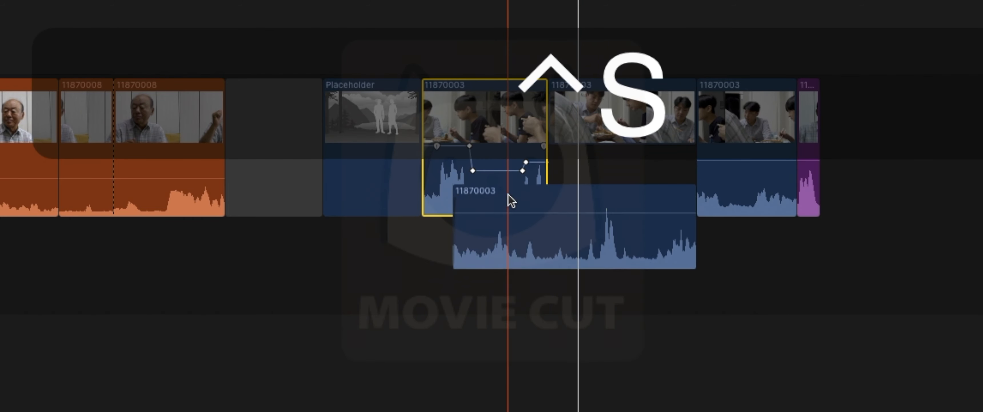
{"action": "left_click", "coordinate": [561, 277]}
{"action": "key", "text": "ctrl+s"}
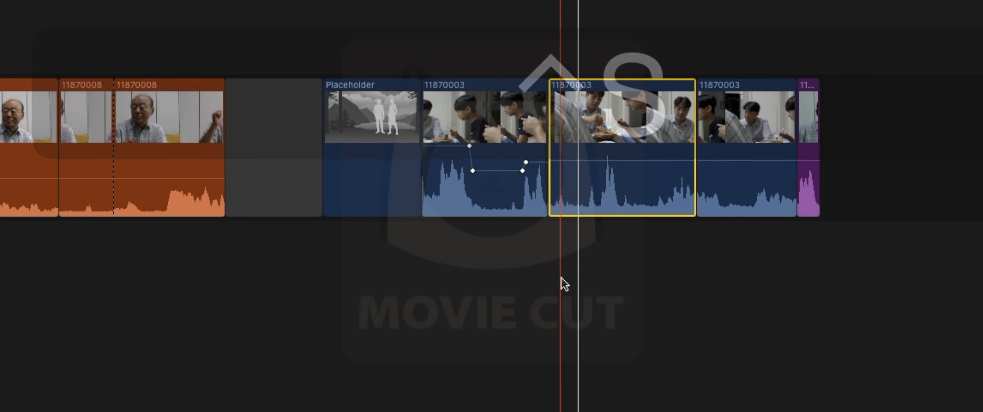
Expand the audio of both 11870003 clips directly from their waveforms, and collapse both again the same way
{"action": "left_click", "coordinate": [589, 198]}
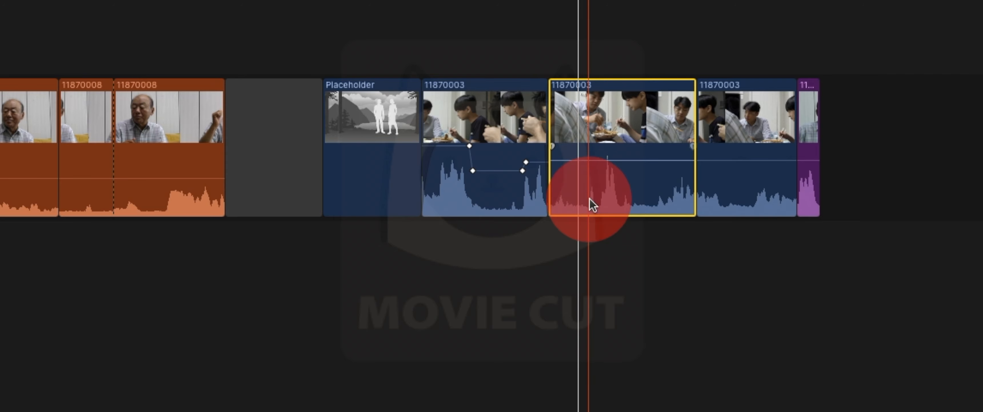
{"action": "double_click", "coordinate": [516, 207]}
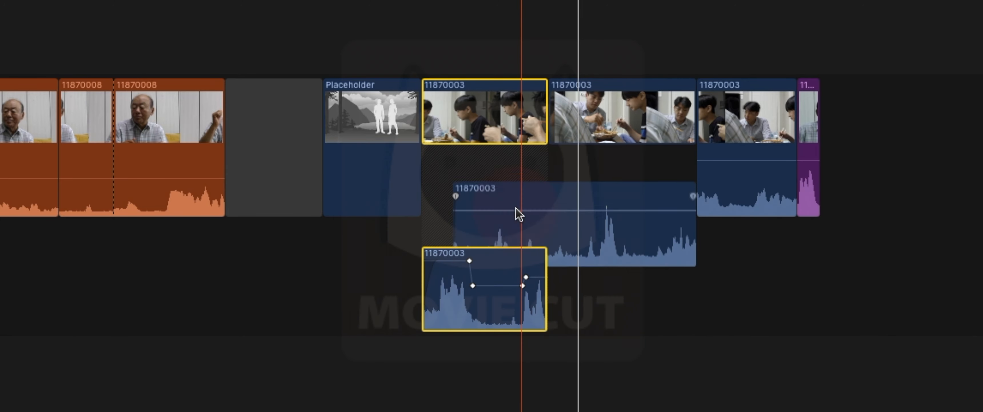
{"action": "double_click", "coordinate": [506, 317]}
{"action": "left_click", "coordinate": [621, 275]}
{"action": "double_click", "coordinate": [621, 277]}
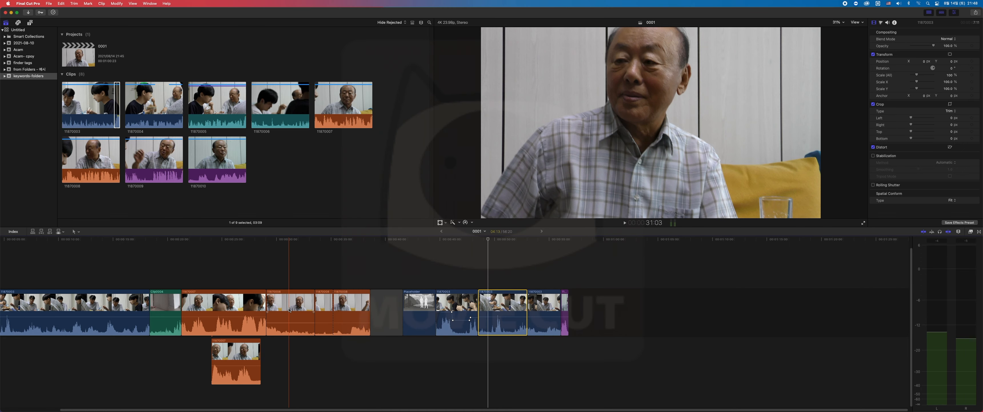
Move the first 11870008 clip above the storyline over the Clip0004–11870007 cut, and overwrite it to the primary storyline
{"action": "left_click_drag", "start_coordinate": [43, 117], "coordinate": [189, 260]}
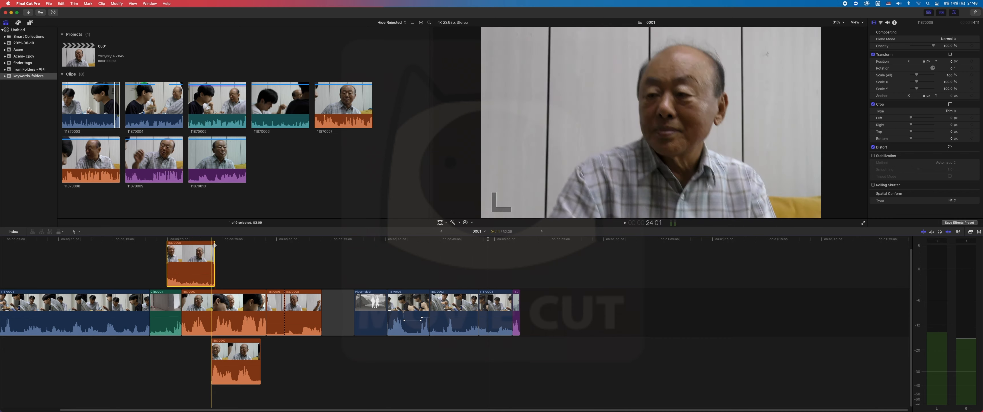
{"action": "scroll", "coordinate": [225, 250], "scroll_direction": "left", "scroll_amount": 5}
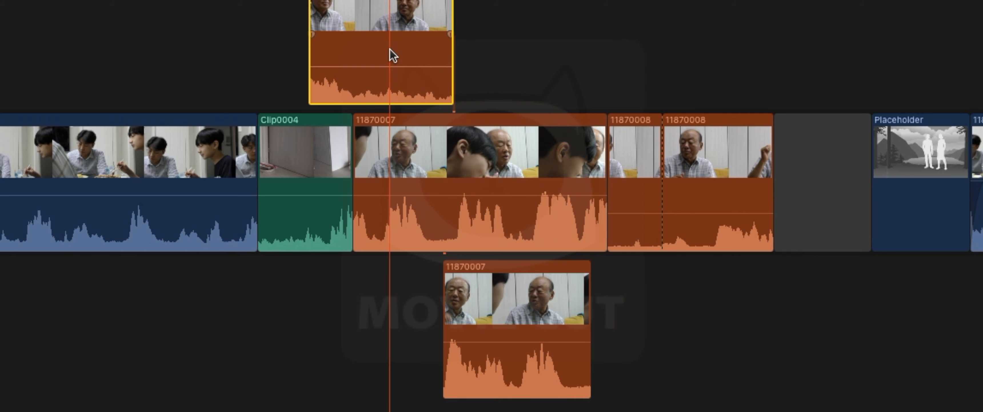
{"action": "right_click", "coordinate": [389, 49]}
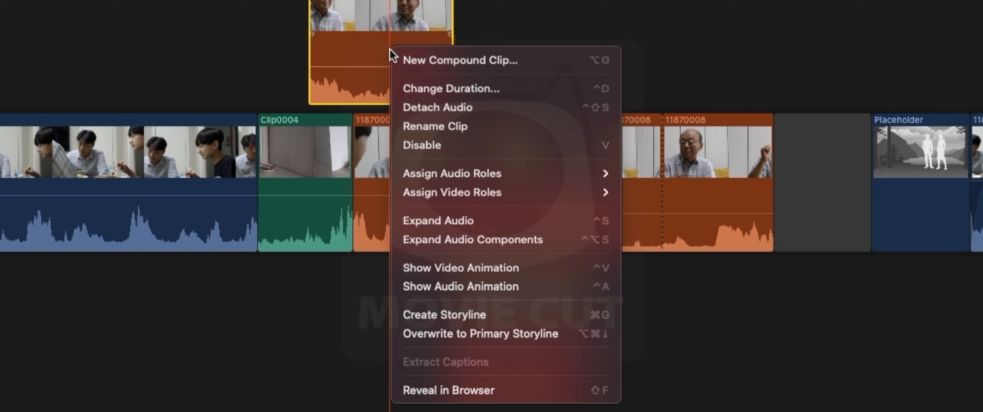
{"action": "left_click", "coordinate": [470, 339]}
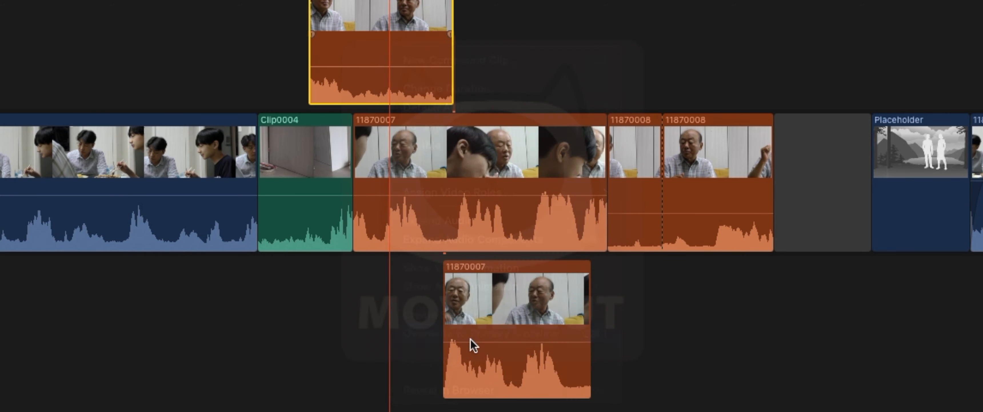
Examine how the overwritten 11870008 clip affects its neighbours by selecting the Clip0004 and 11870007 video and audio parts
{"action": "left_click", "coordinate": [412, 151]}
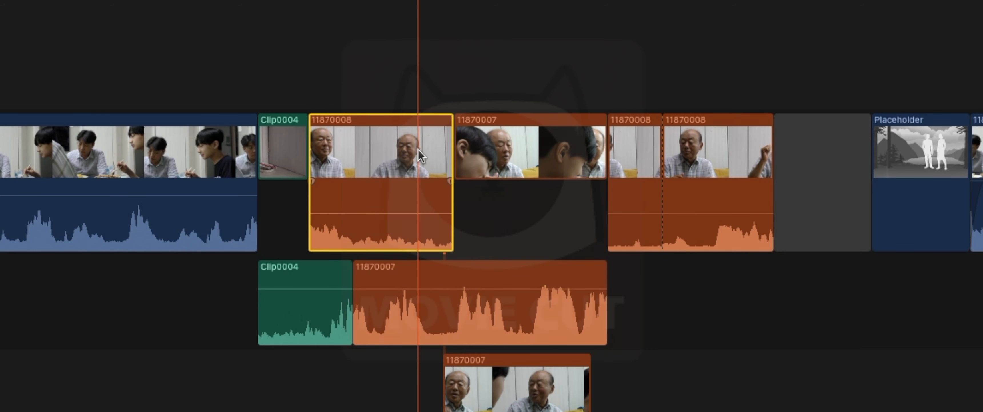
{"action": "left_click", "coordinate": [276, 146]}
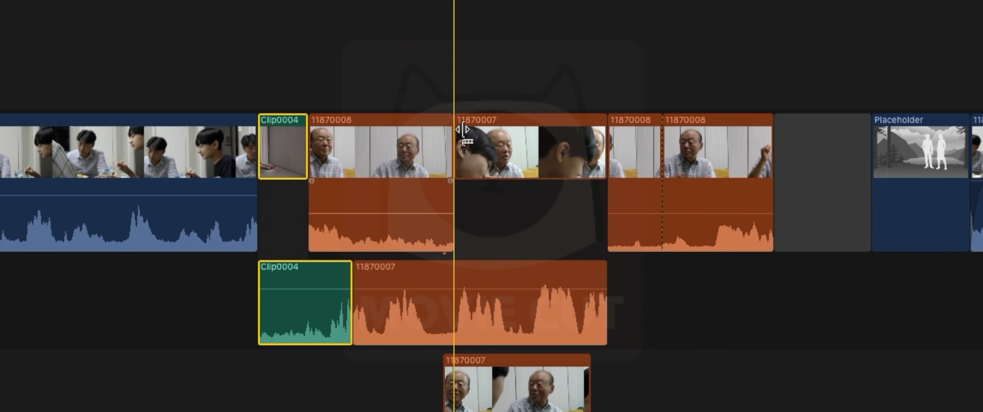
{"action": "left_click", "coordinate": [491, 141]}
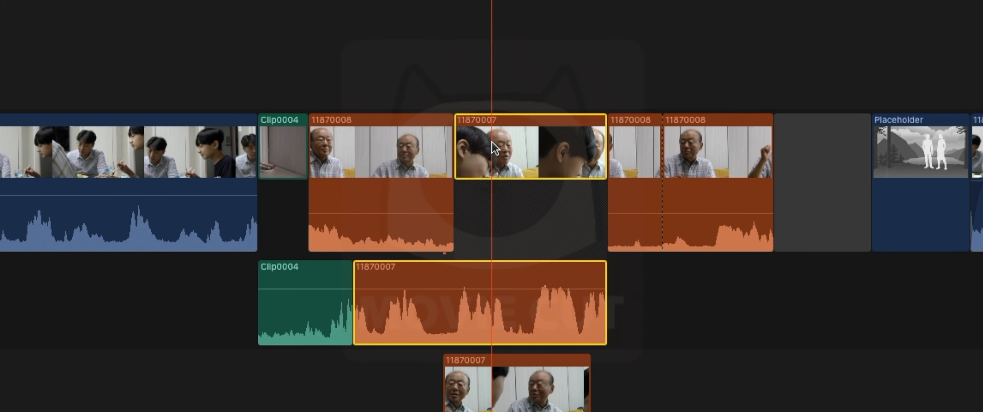
{"action": "left_click", "coordinate": [322, 324]}
{"action": "left_click", "coordinate": [384, 323]}
{"action": "left_click", "coordinate": [340, 325]}
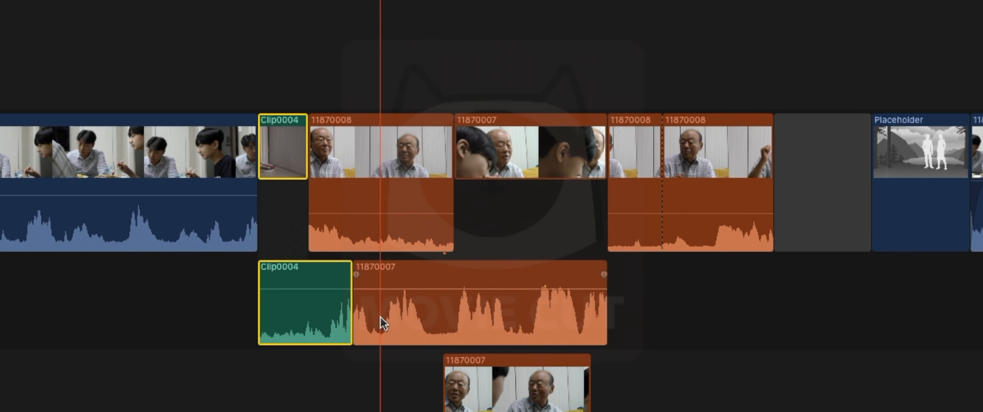
{"action": "left_click", "coordinate": [393, 316]}
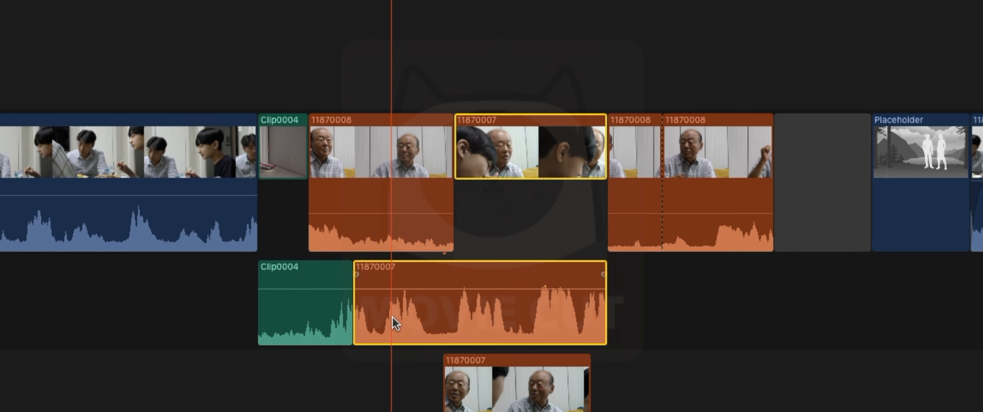